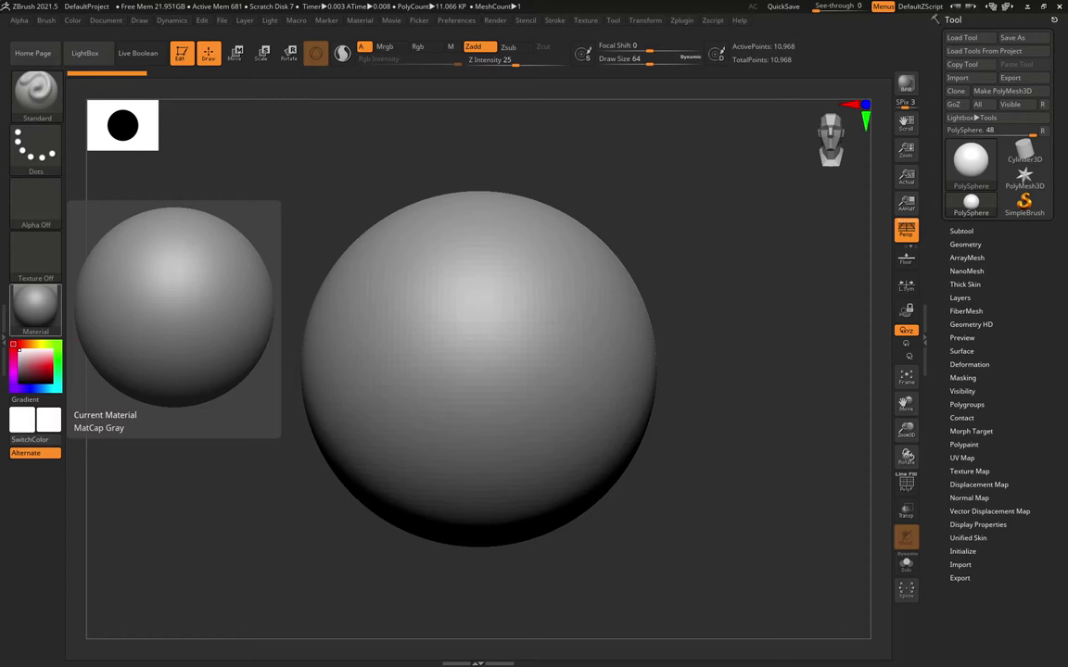
Switch to Photoshop to examine the bike side view and top view reference images, and return to ZBrush.
key(alt+Tab)
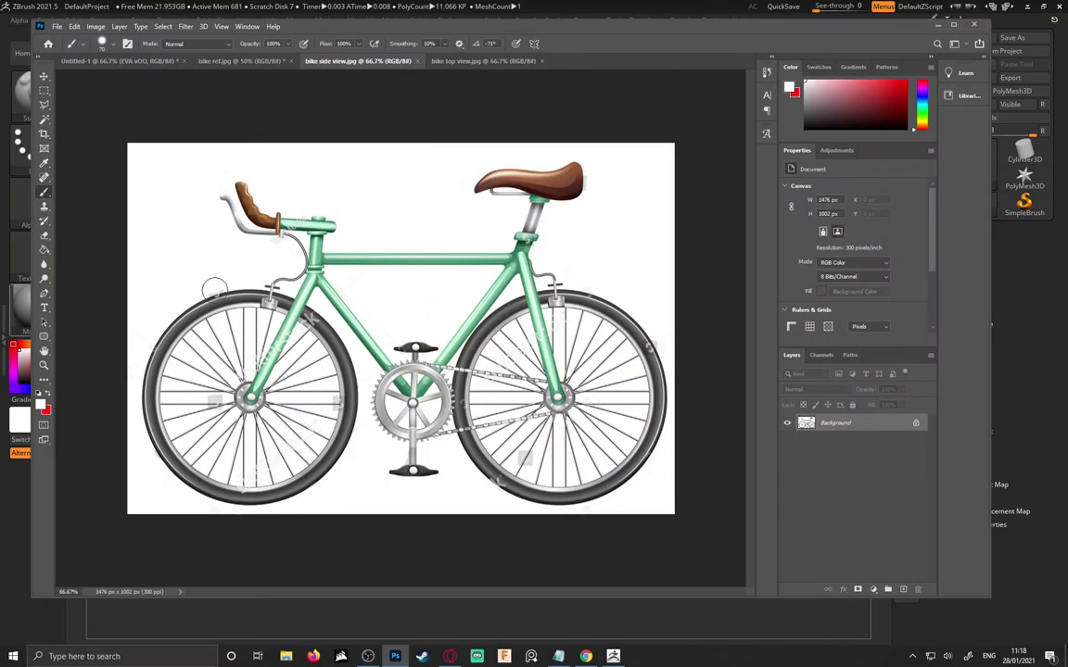
click(460, 62)
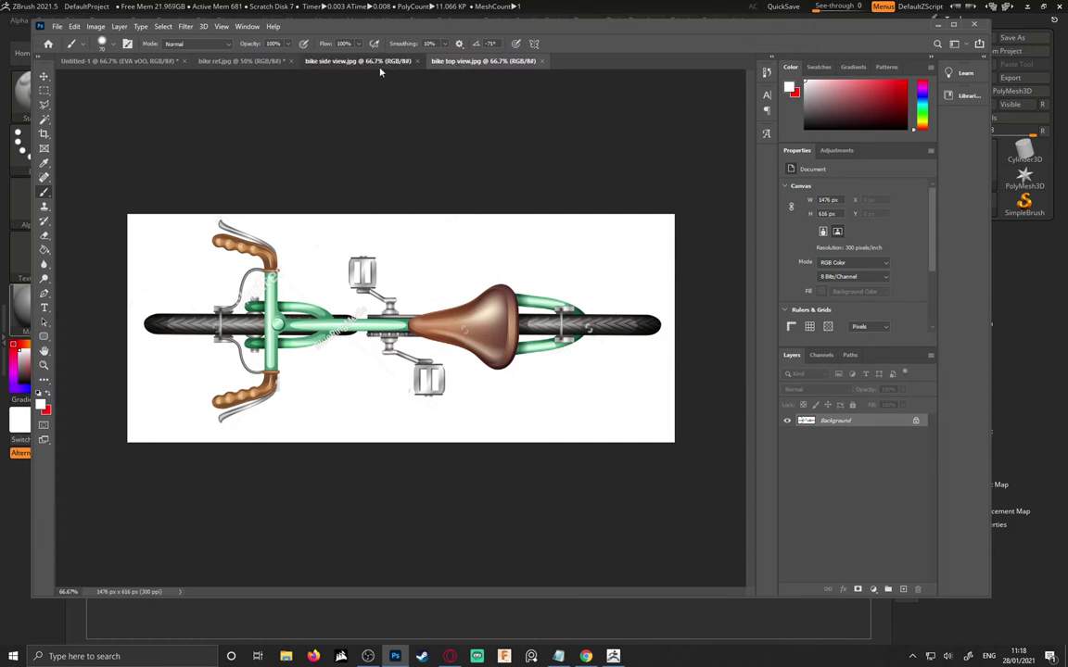
click(345, 61)
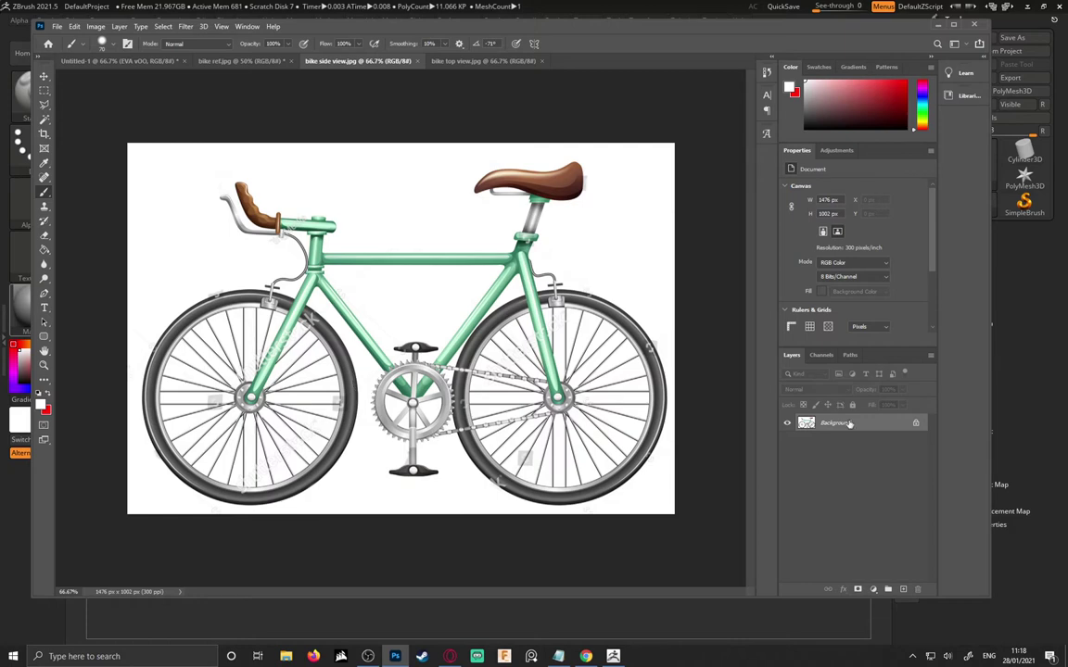
click(612, 657)
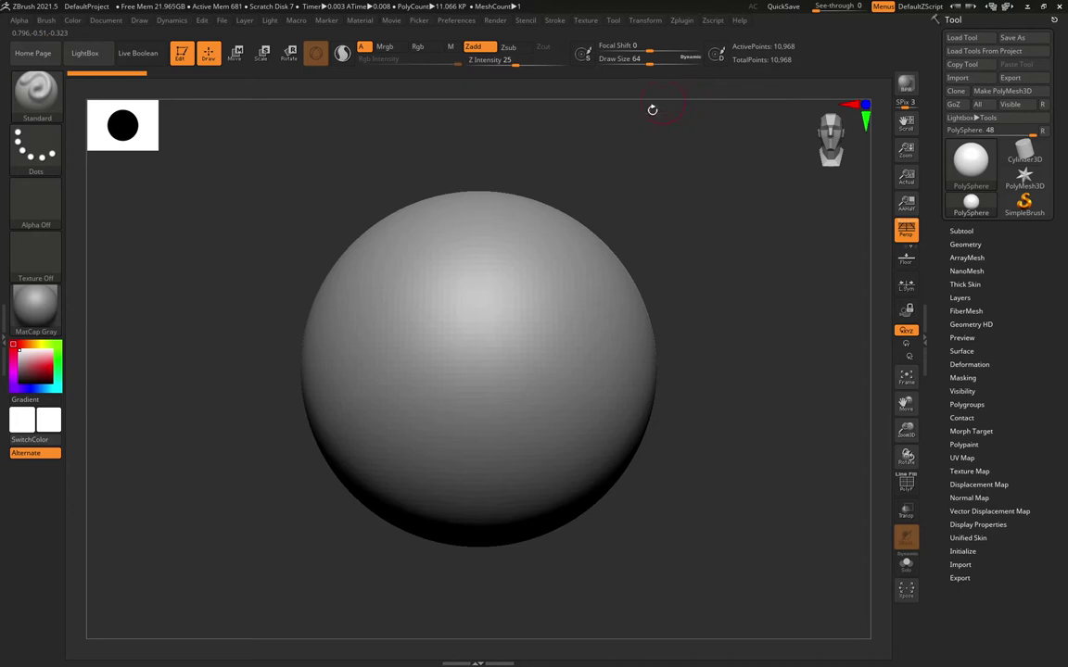
Open the texture import and check the bike side view image among the loaded textures.
click(585, 20)
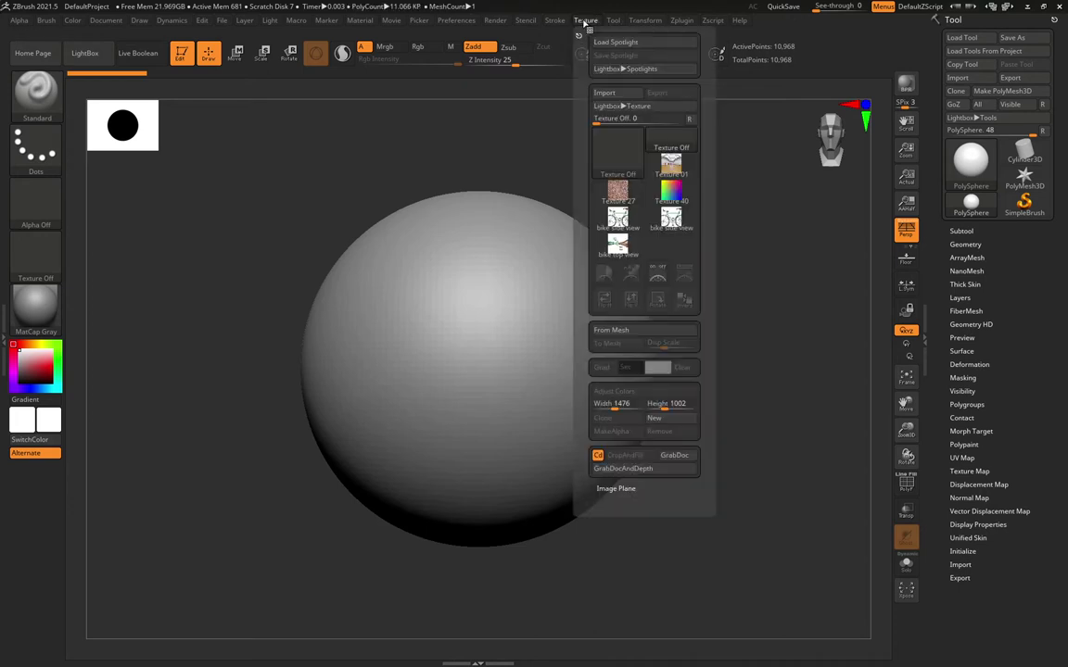
click(608, 92)
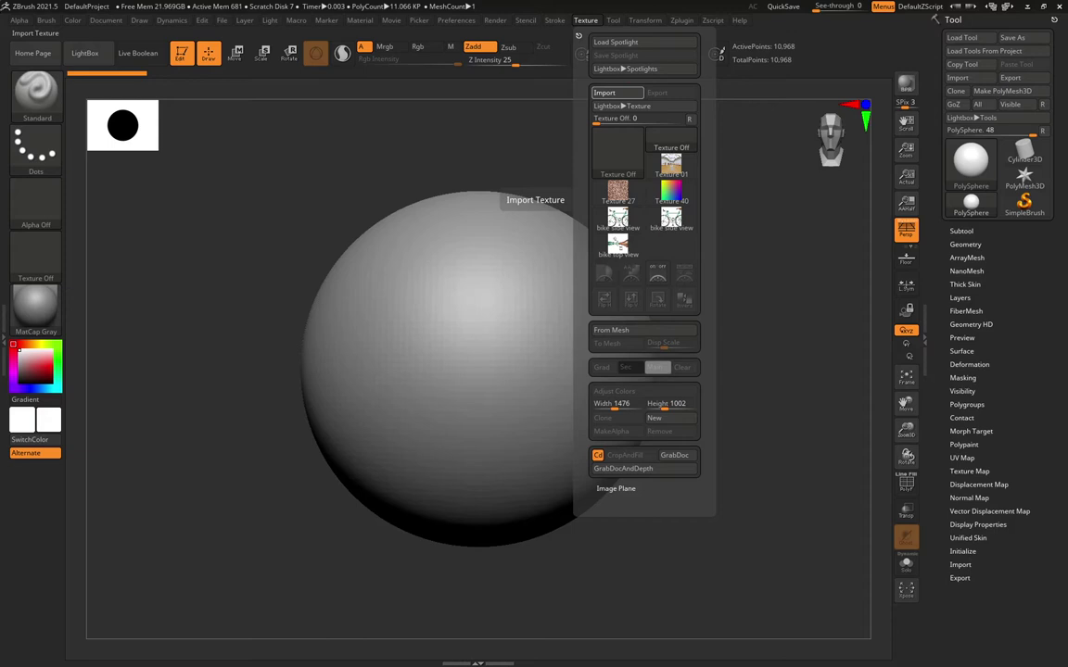
click(586, 21)
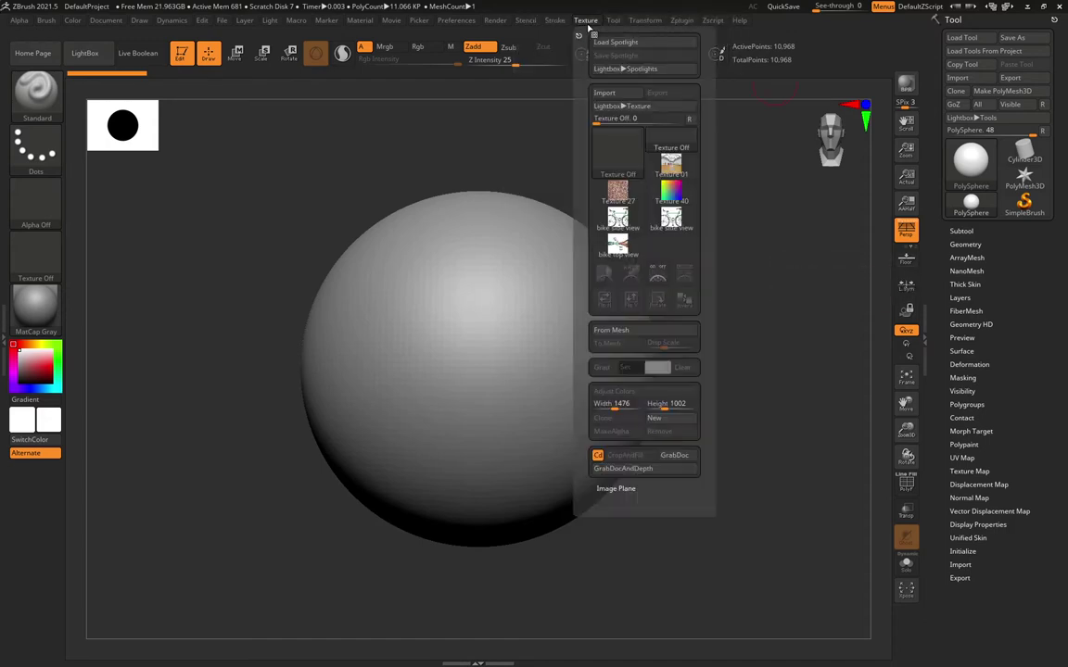
mouse_move(617, 220)
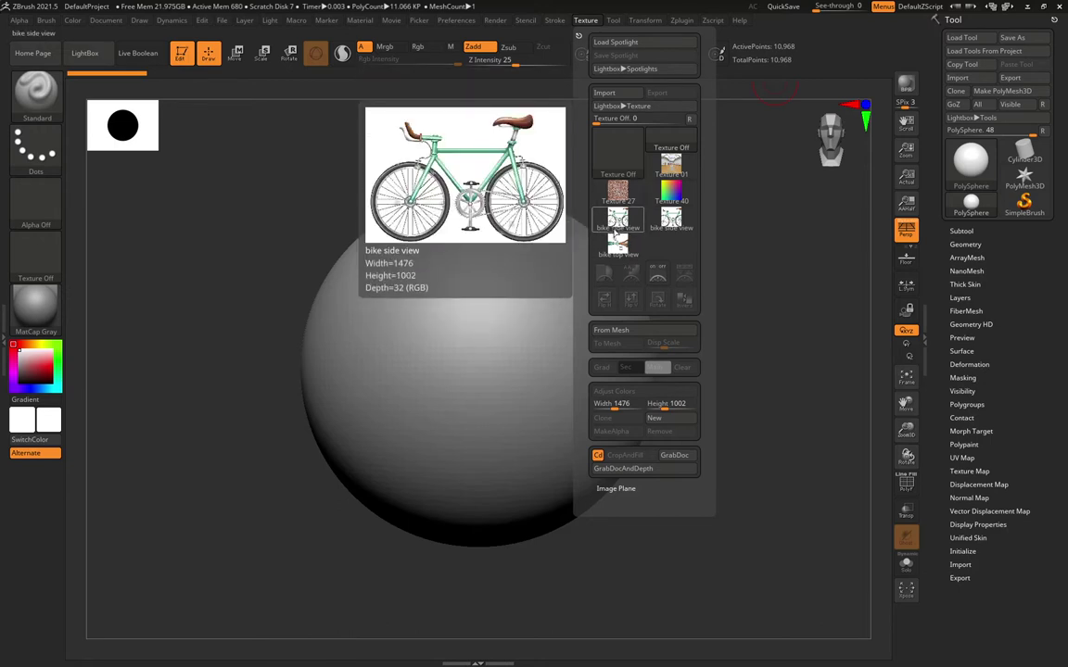
Turn on the floor grid for the X, Y and Z axes and switch off perspective distortion.
click(139, 20)
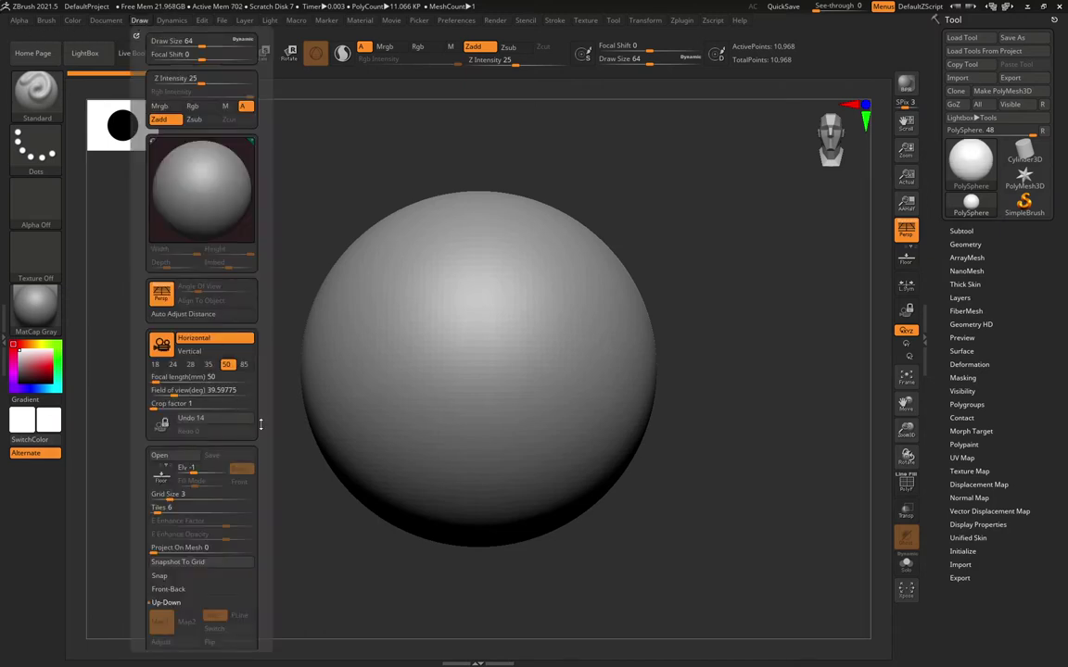
scroll(262, 380, down, 2)
scroll(261, 380, down, 7)
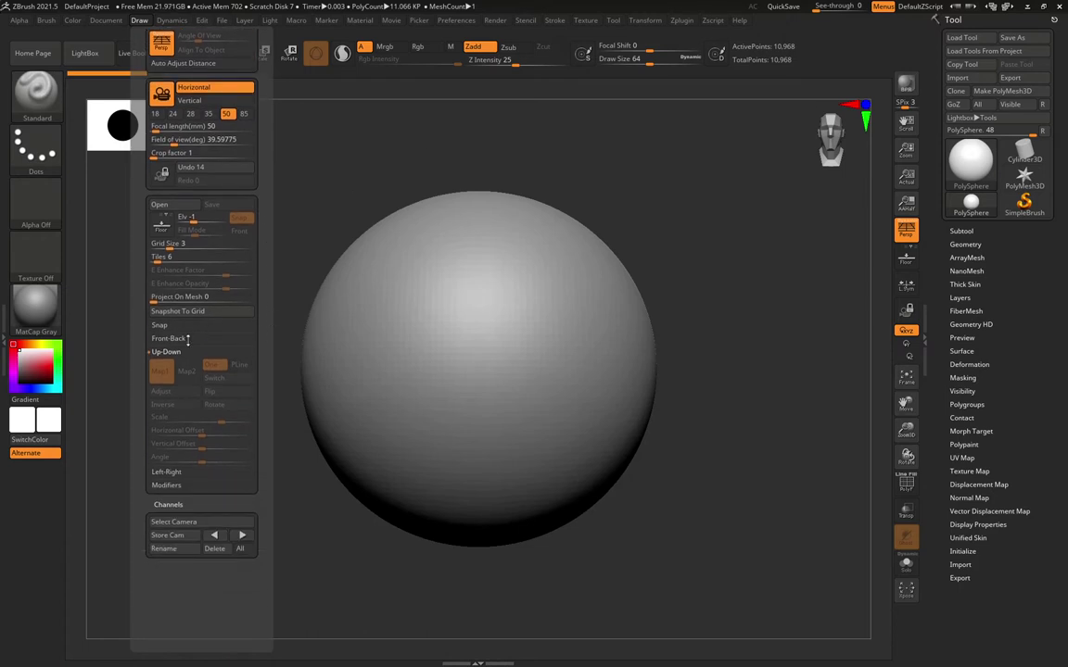
click(167, 231)
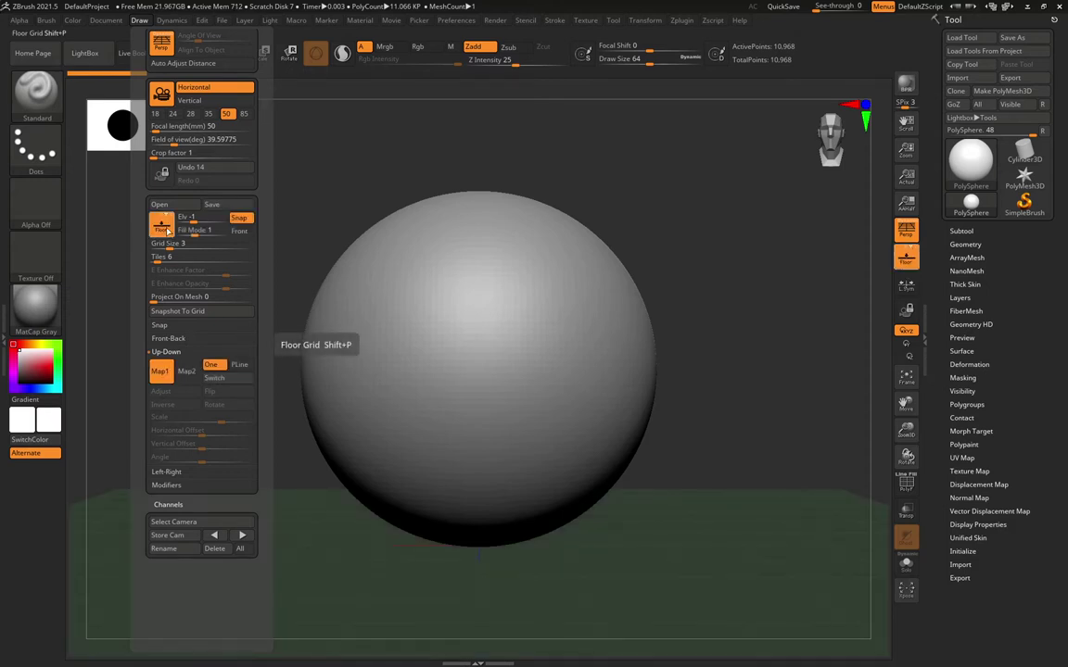
click(161, 219)
click(168, 218)
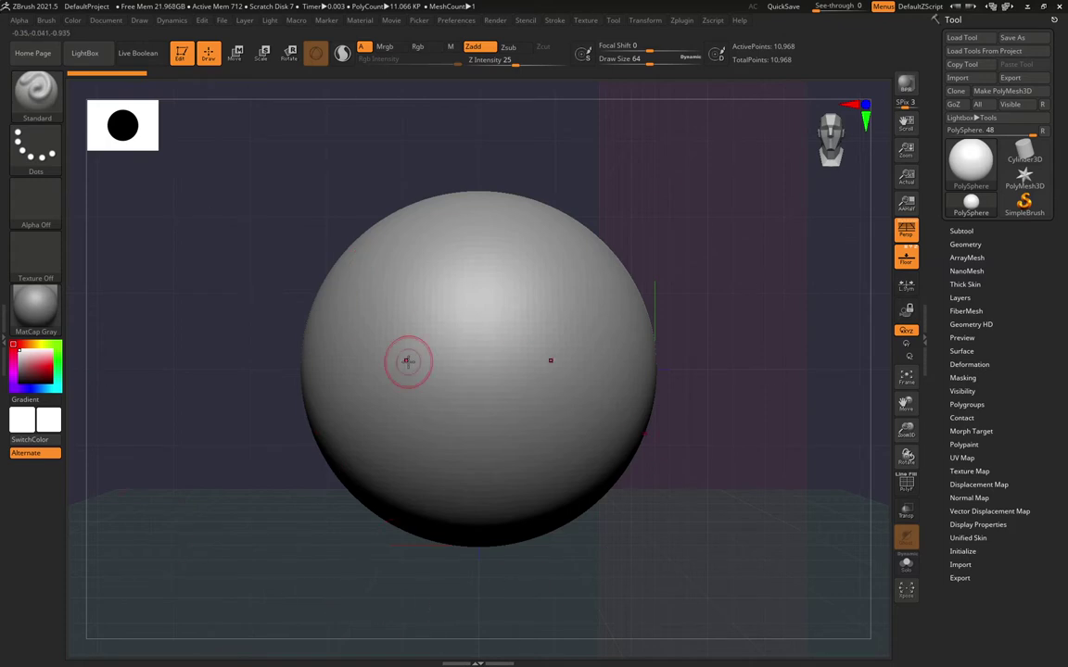
click(908, 239)
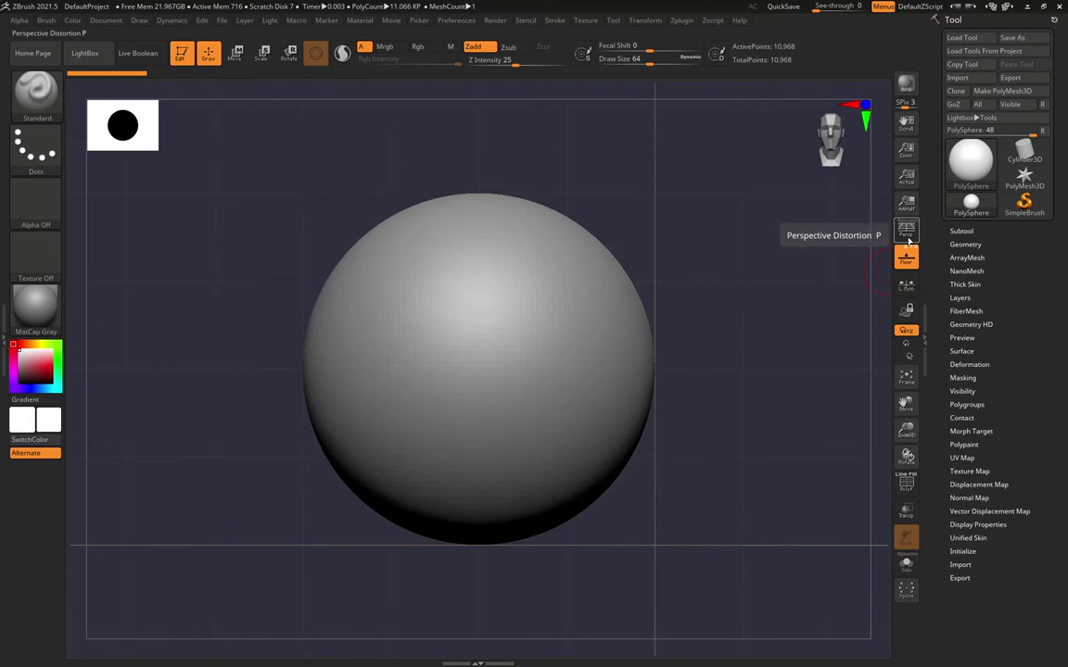
Assign the bike side view texture to Map1 of the grid's Front-Back plane.
click(139, 20)
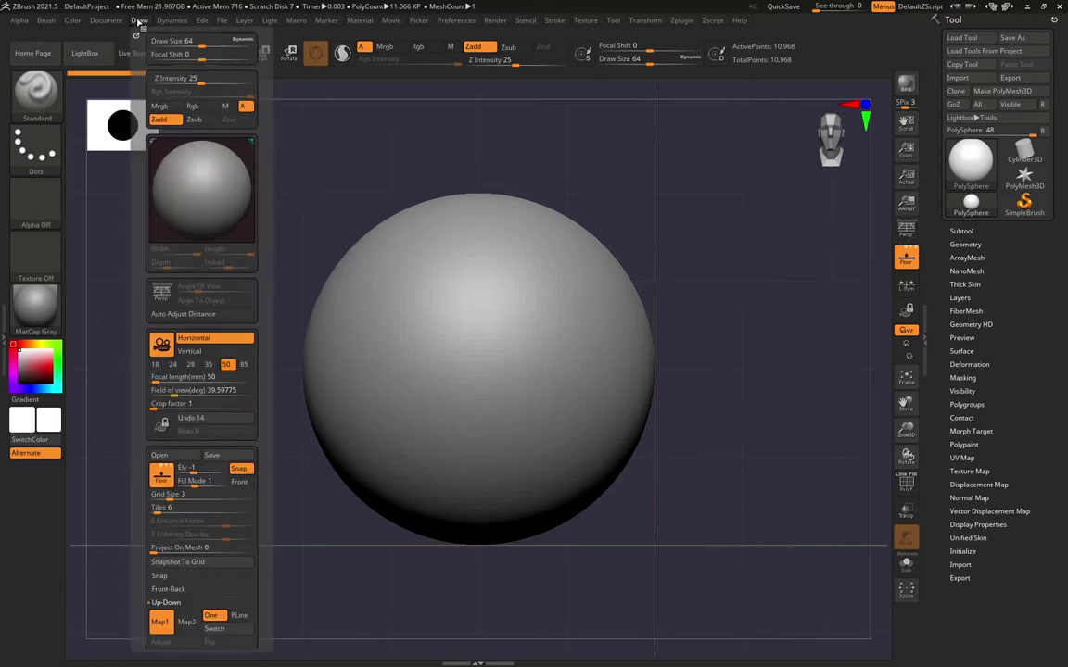
scroll(261, 218, down, 5)
scroll(261, 218, down, 3)
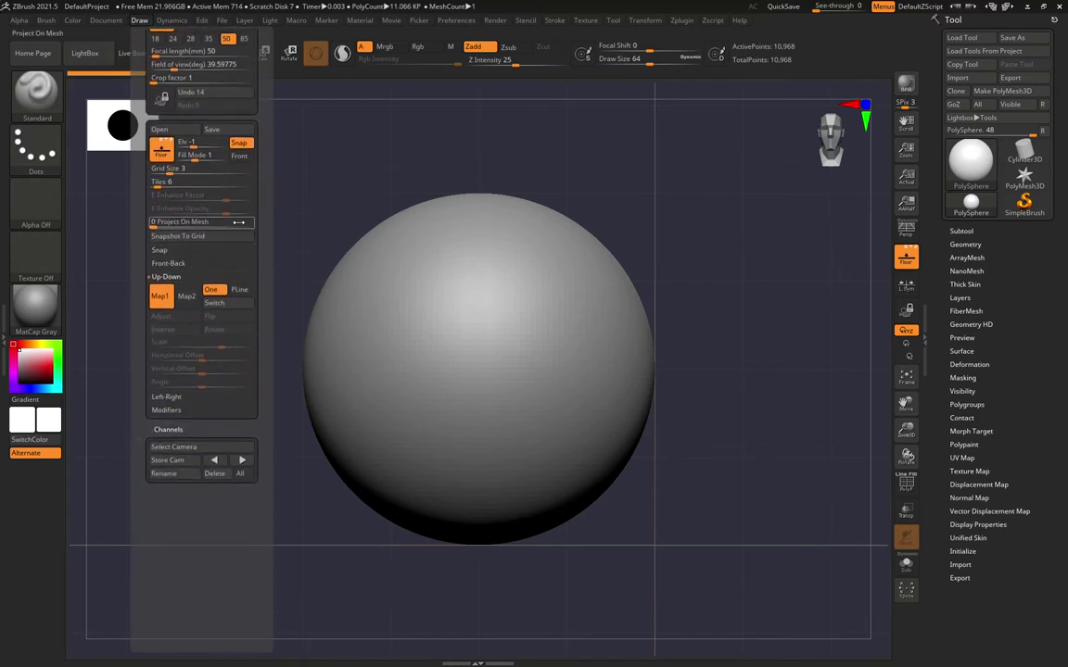
click(176, 264)
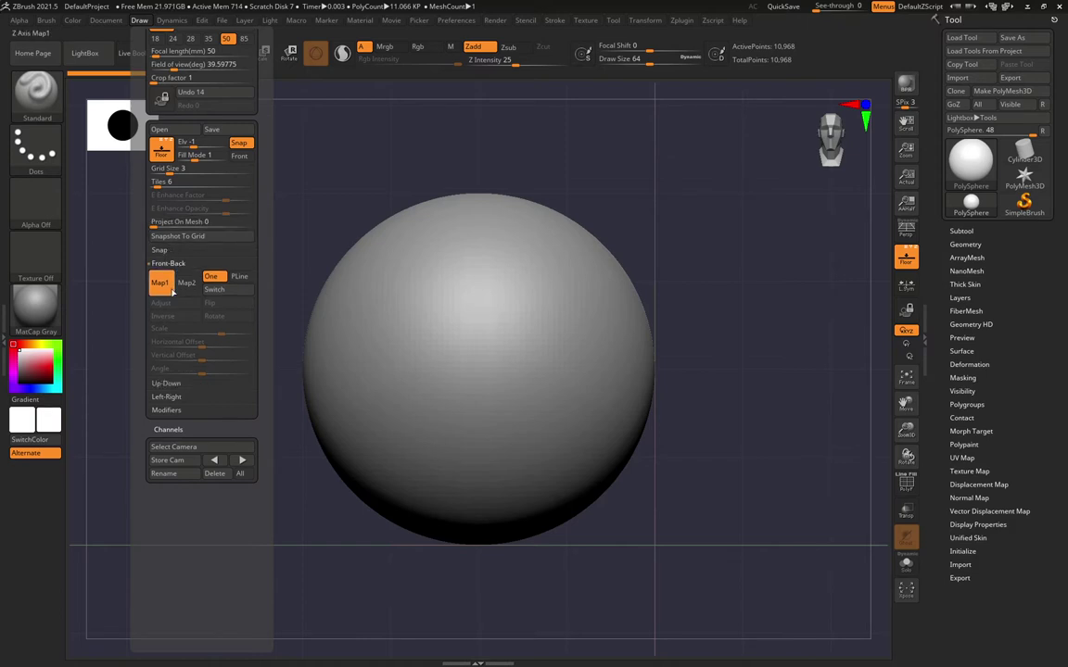
click(160, 284)
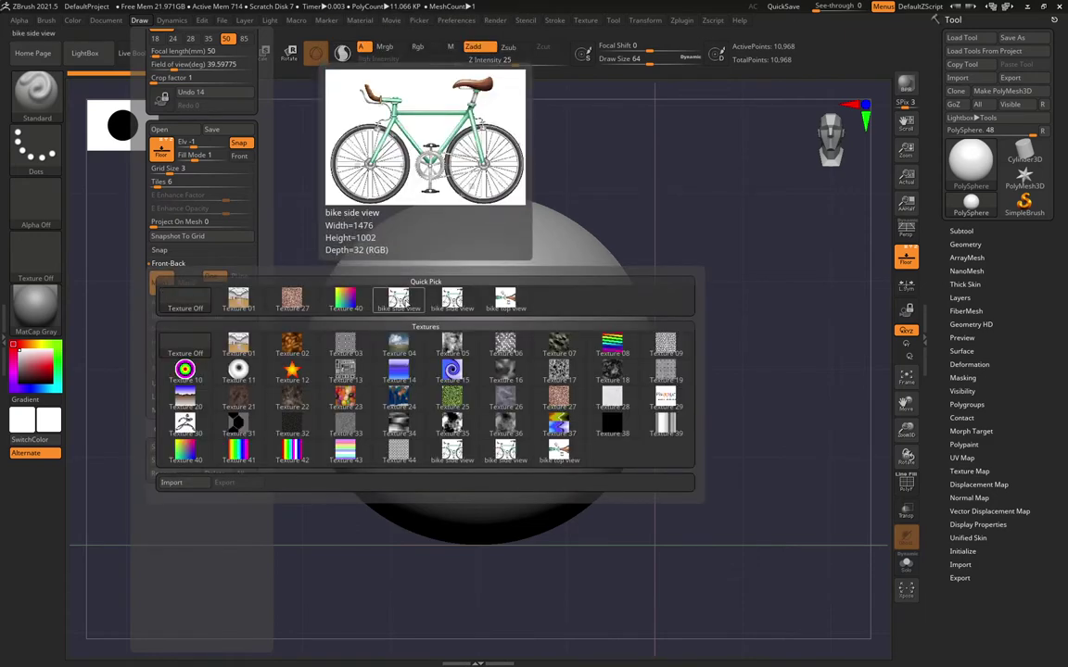
click(398, 299)
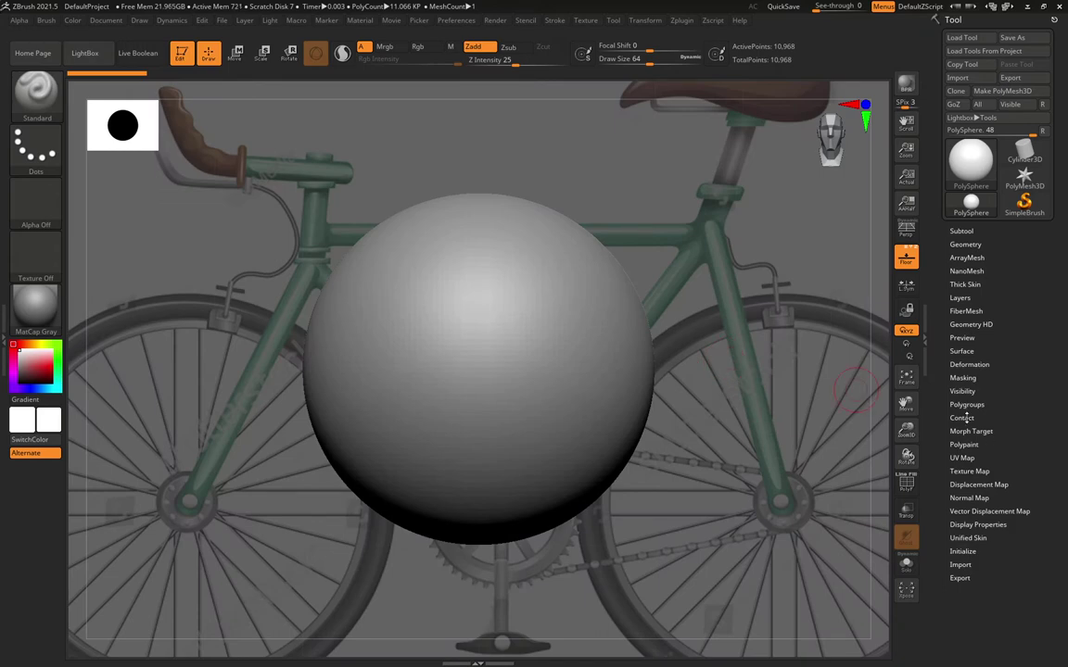
drag(906, 429, 890, 394)
mouse_move(906, 434)
mouse_down()
mouse_move(900, 423)
mouse_move(907, 429)
mouse_up()
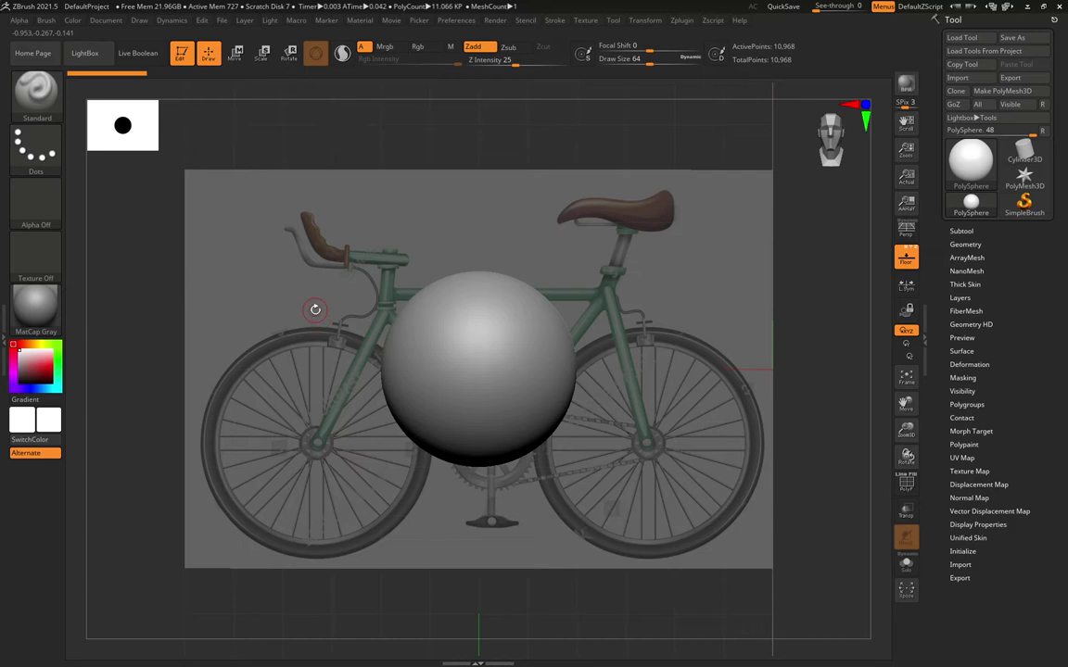
Import the bike top view image as a texture and check its preview.
click(584, 20)
click(607, 94)
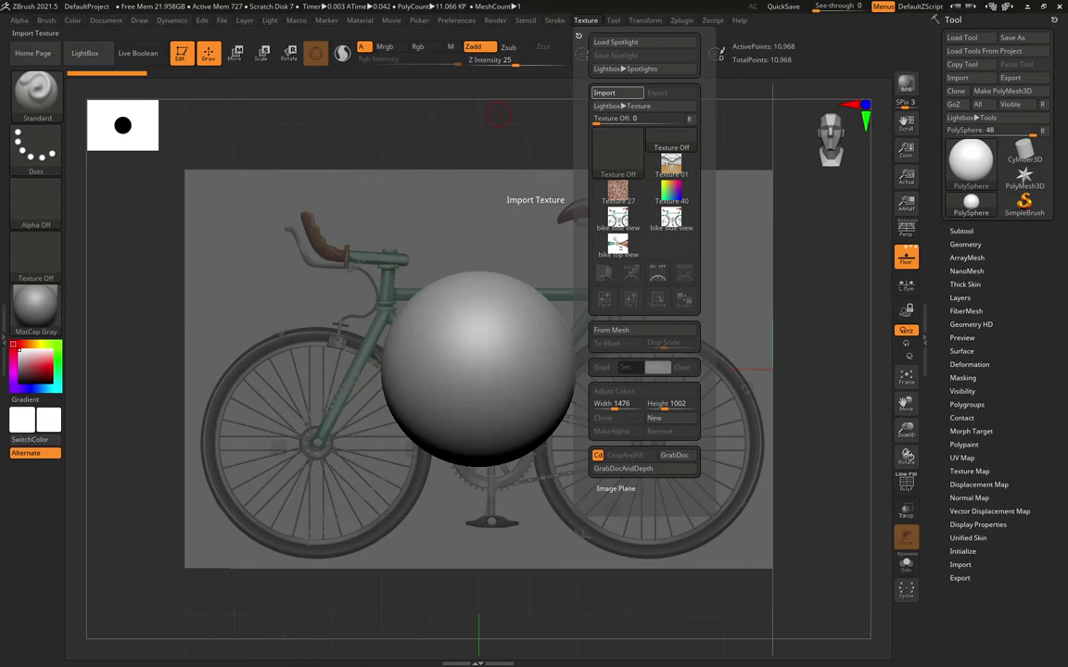
click(587, 22)
mouse_move(619, 245)
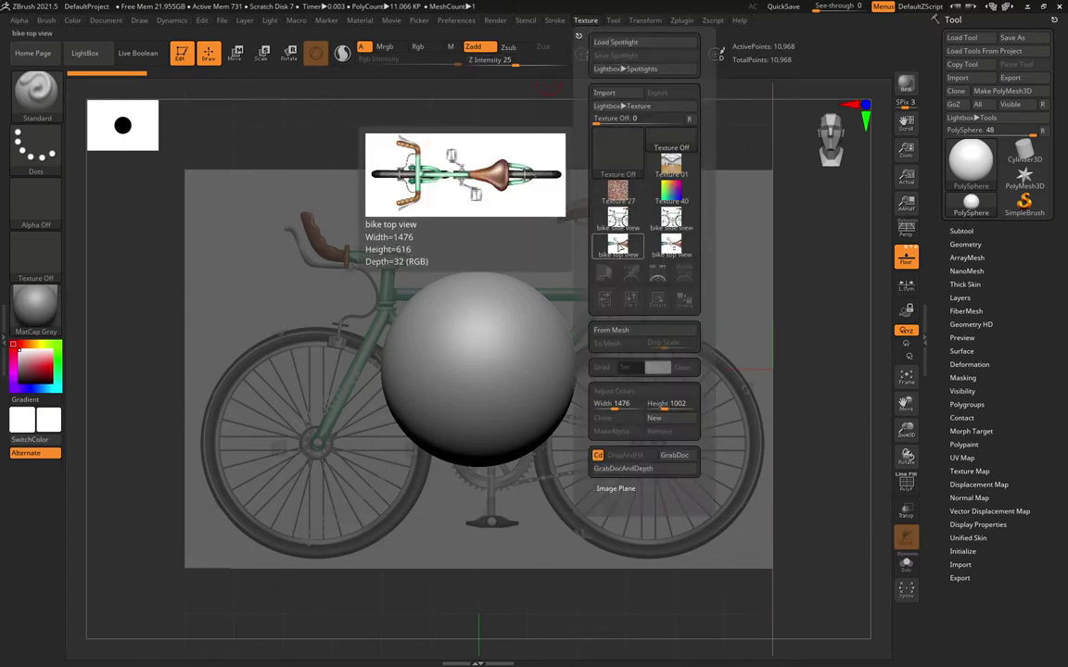
Assign the bike top view texture to Map1 of the grid's Up-Down plane.
click(137, 22)
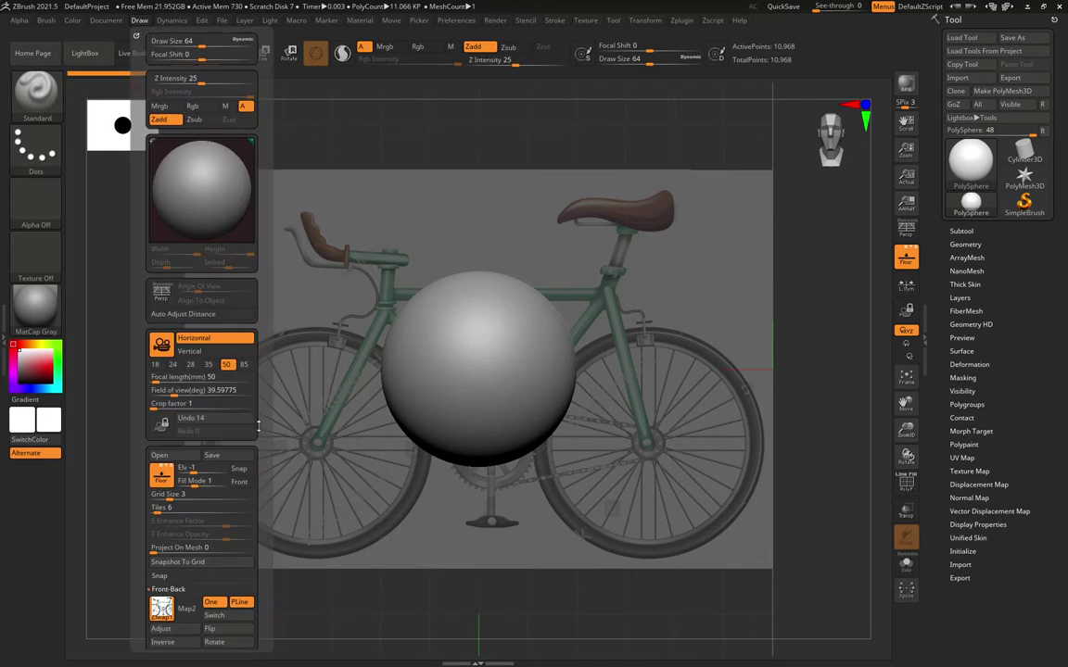
scroll(258, 426, down, 5)
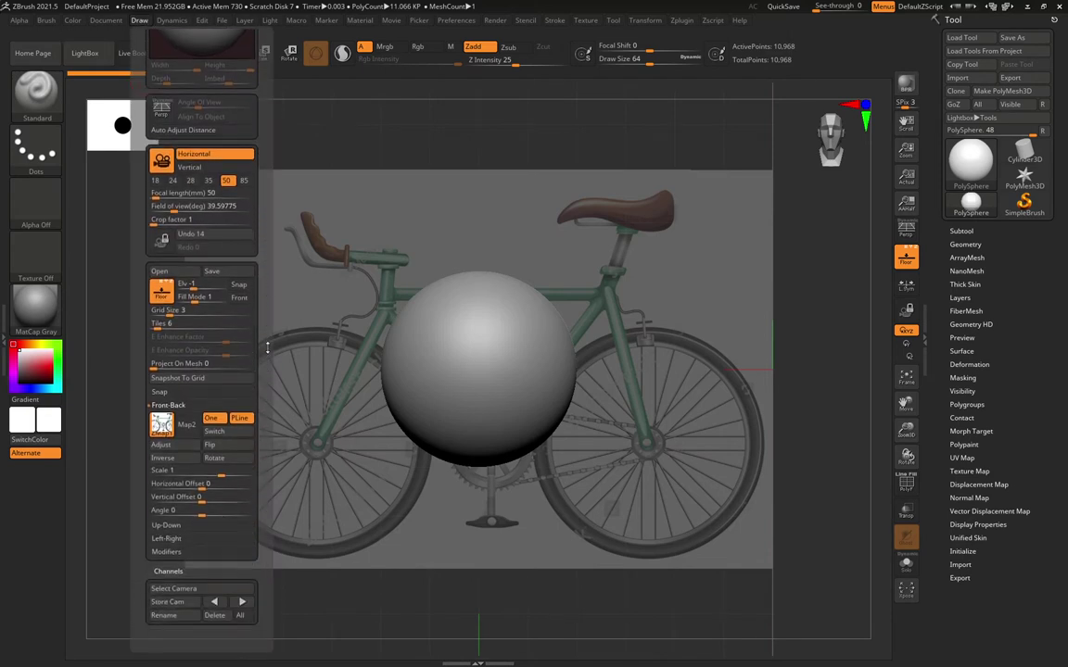
scroll(267, 347, down, 1)
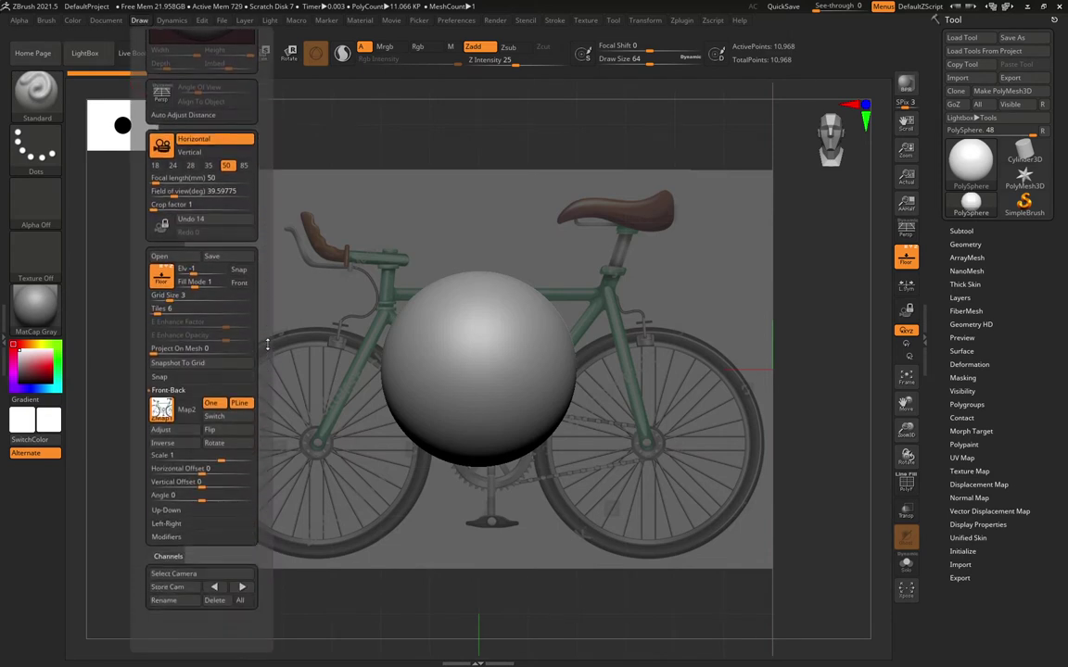
click(165, 510)
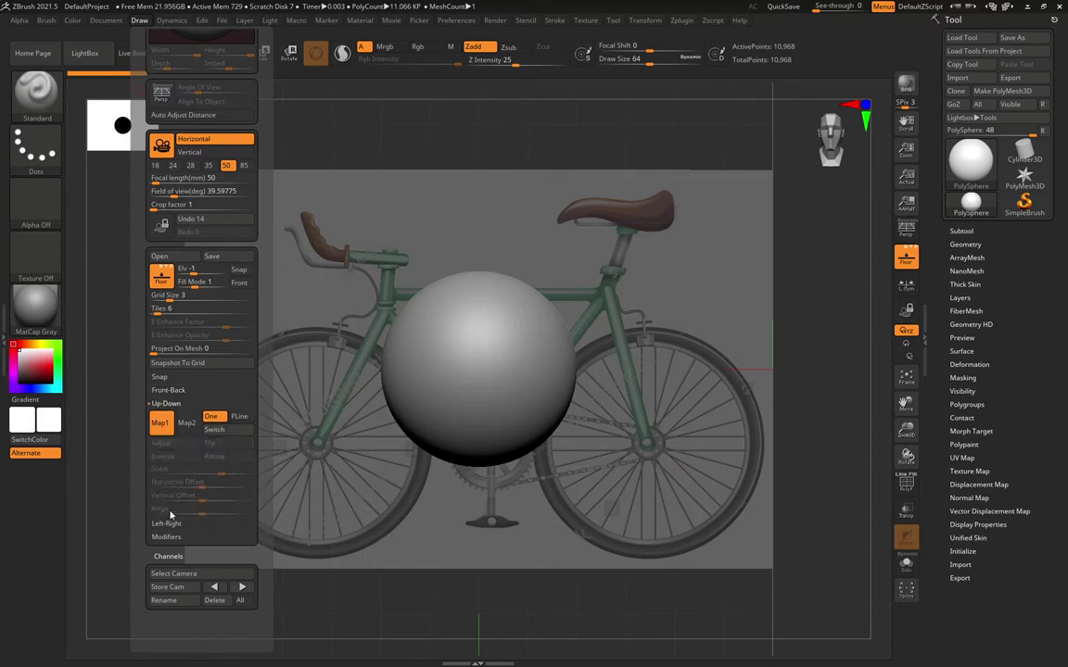
click(160, 425)
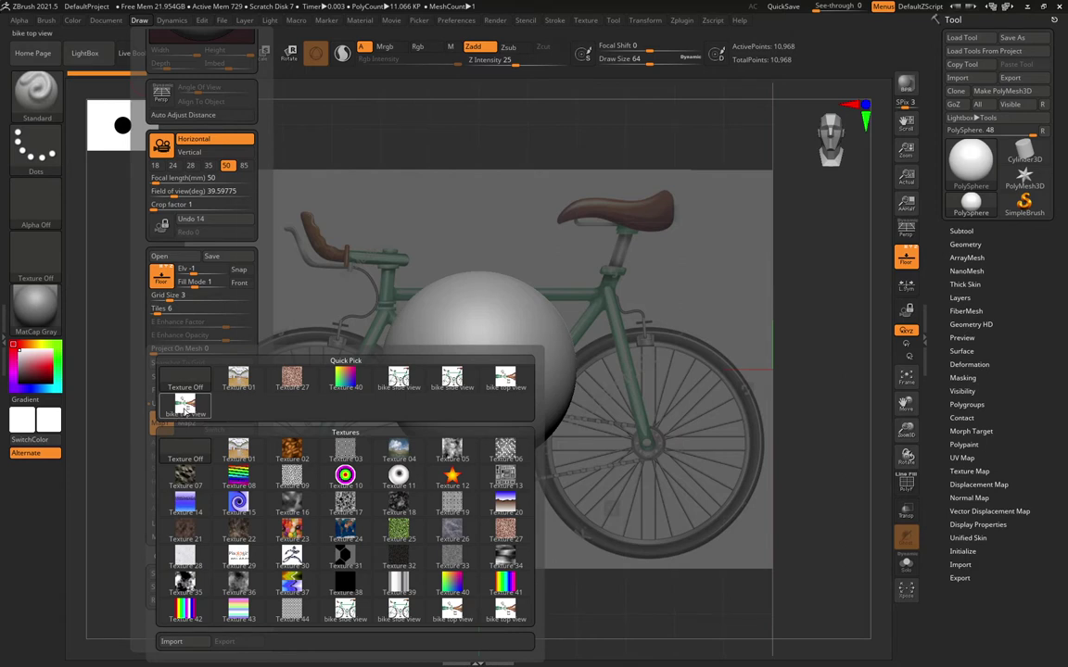
click(185, 405)
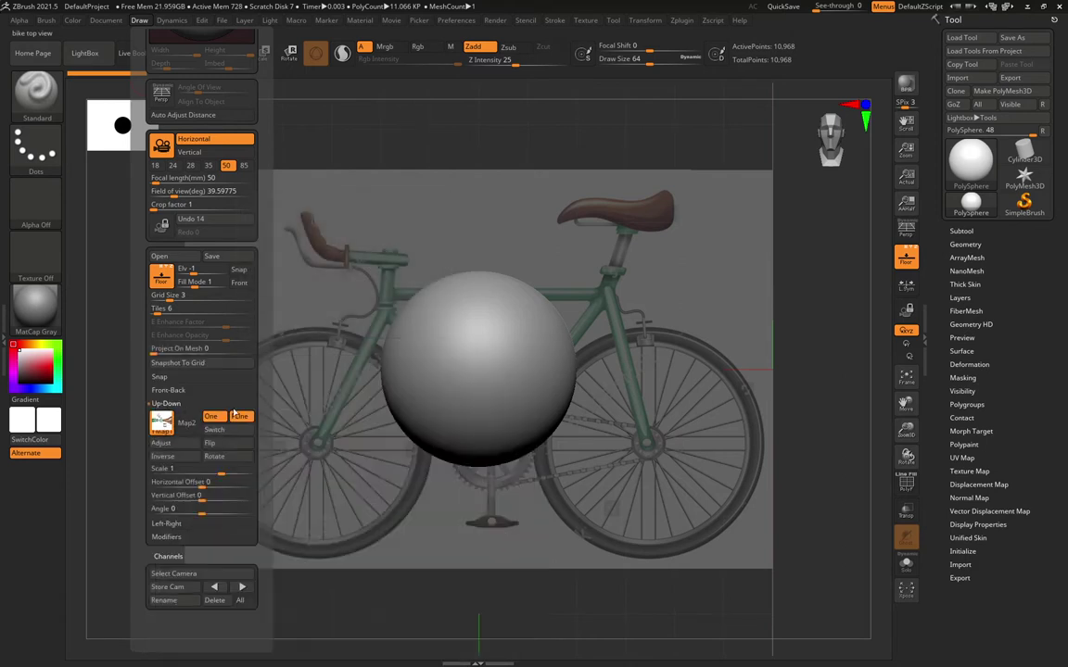
Examine the placement of the side and top reference images around the sphere from several angles and from the front.
drag(829, 243, 622, 376)
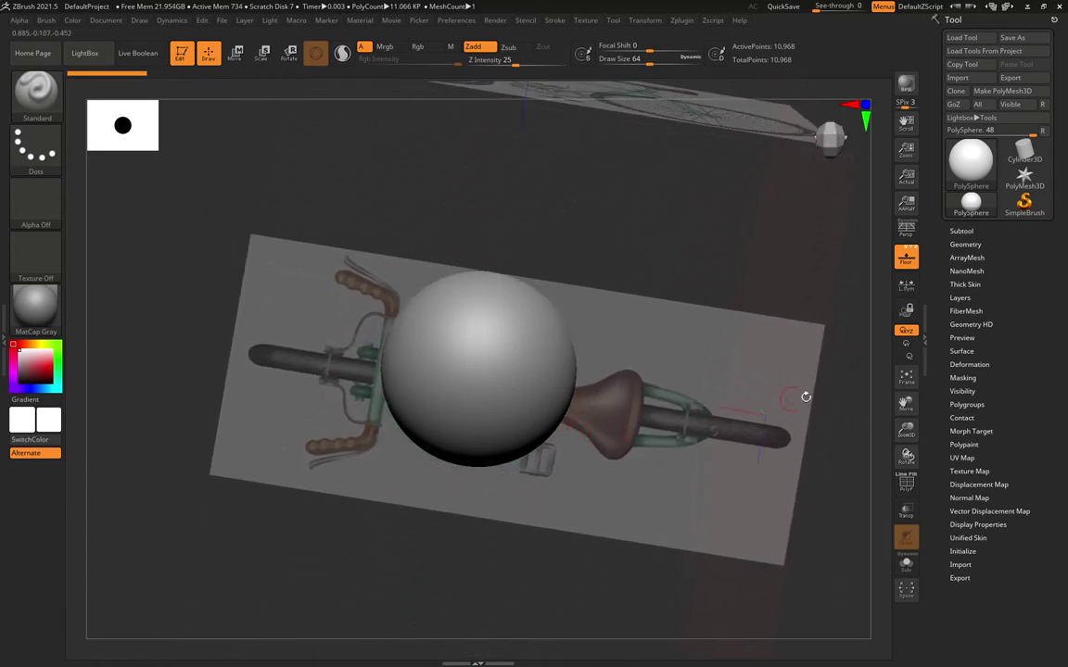
drag(772, 395, 859, 397)
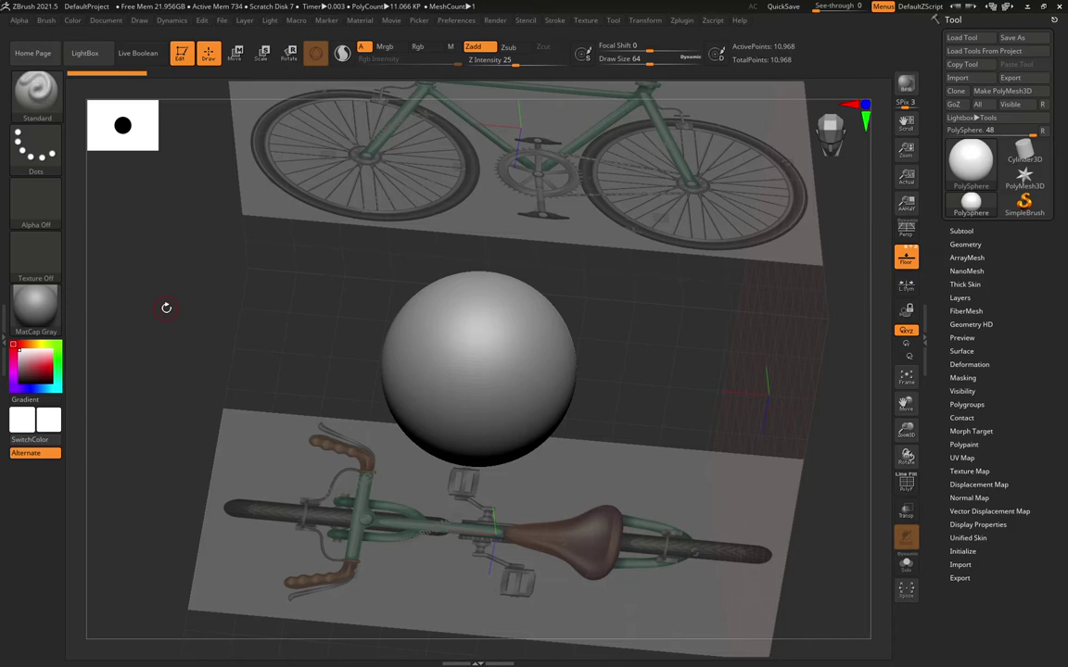
drag(166, 307, 178, 251)
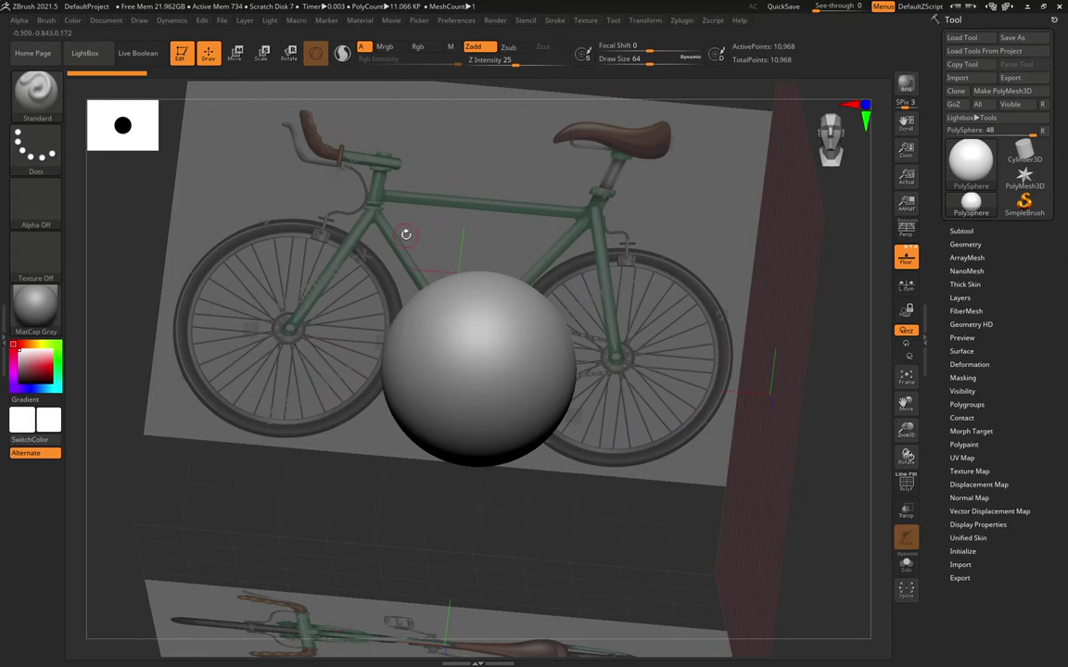
drag(125, 208, 129, 254)
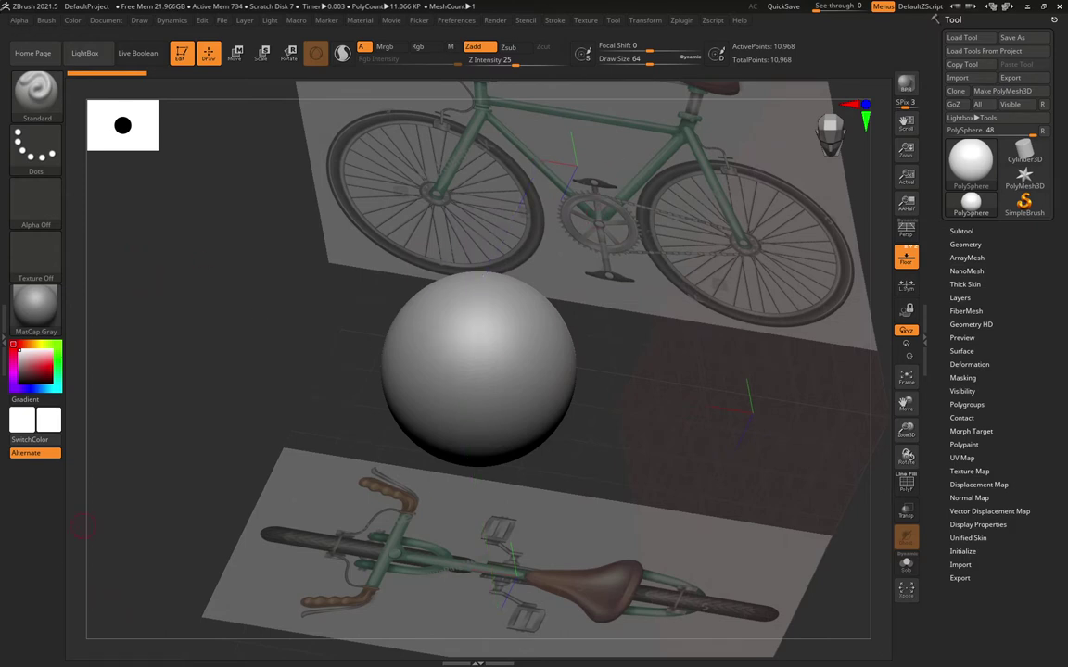
drag(229, 395, 243, 361)
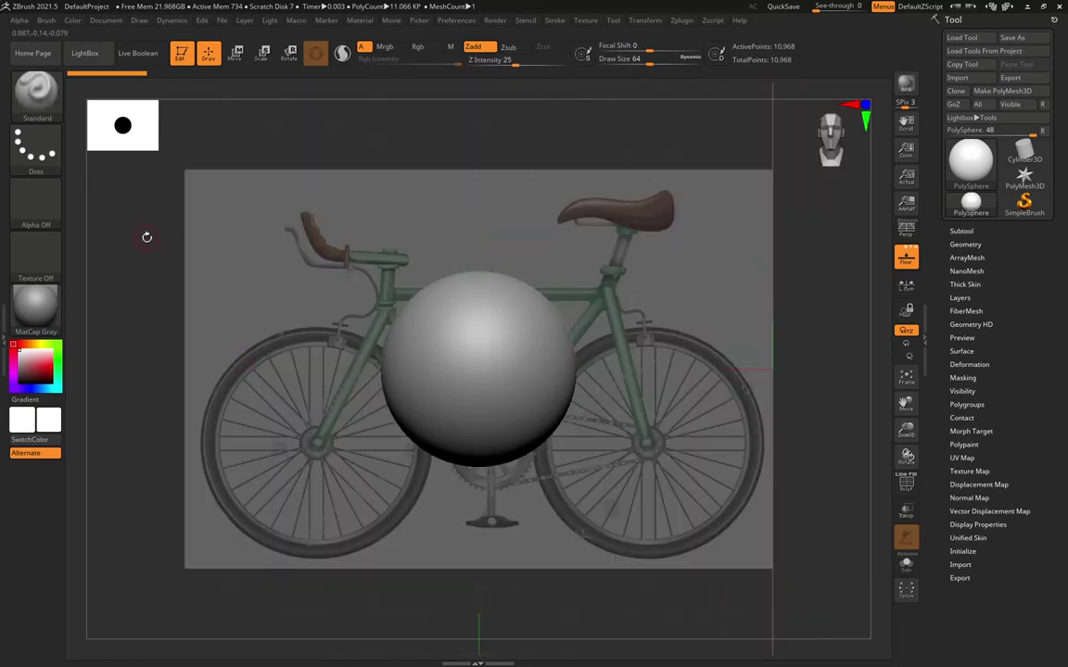
drag(146, 236, 340, 369)
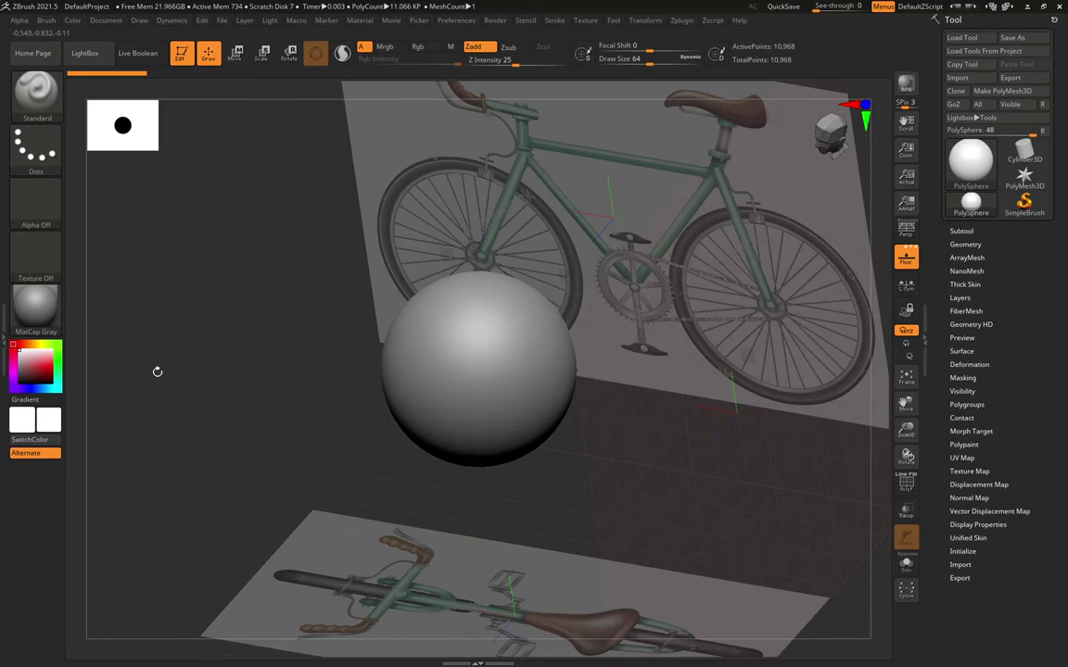
drag(236, 303, 223, 280)
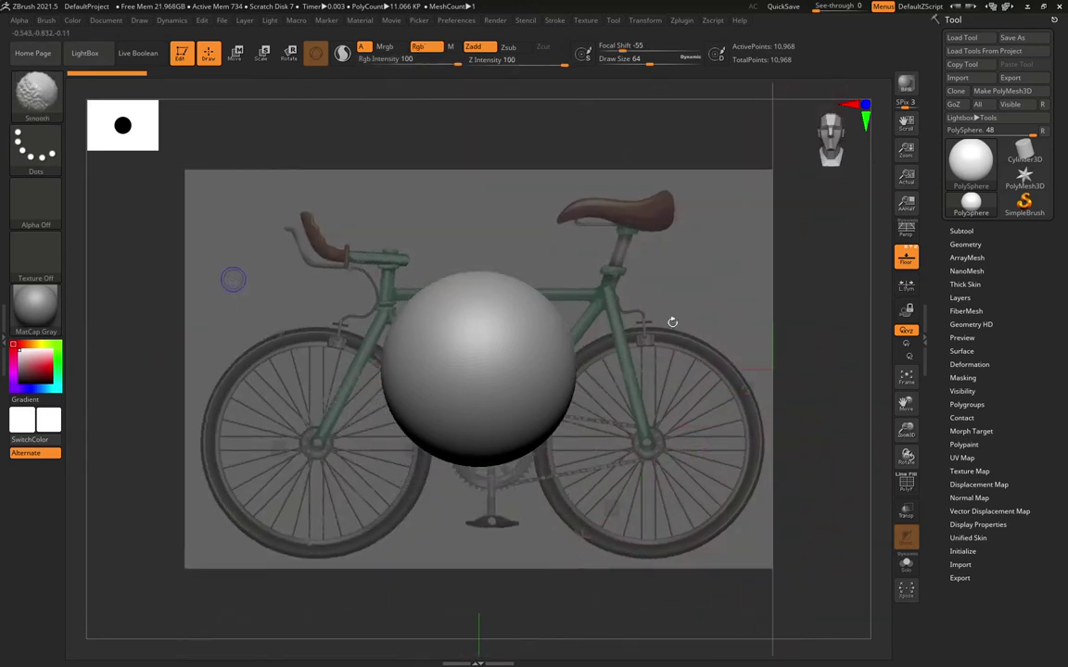
drag(910, 434, 798, 419)
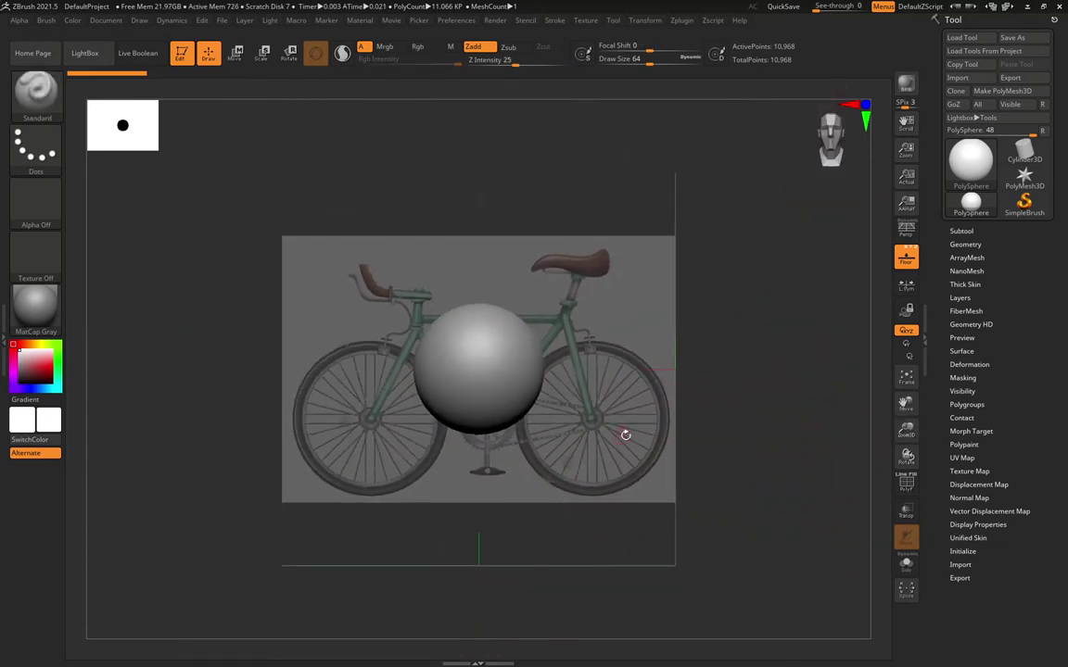
Append a Cylinder3D mesh to the tool as a new subtool alongside the sphere.
mouse_move(908, 430)
mouse_down()
mouse_move(896, 415)
mouse_move(906, 429)
mouse_up()
drag(726, 386, 731, 413)
drag(907, 430, 559, 293)
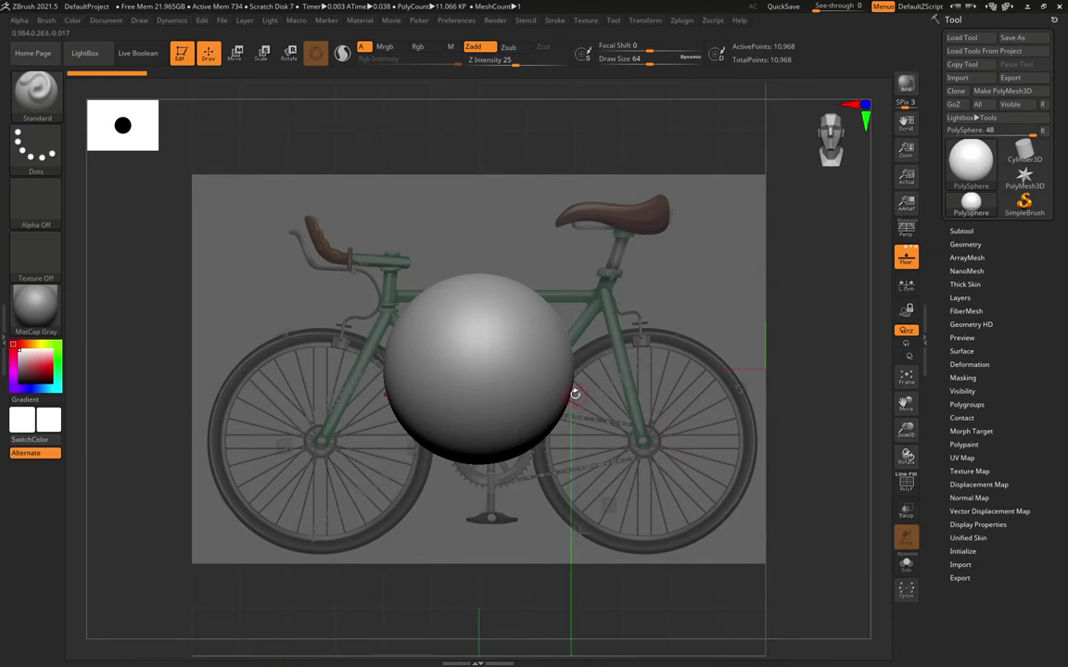
click(960, 231)
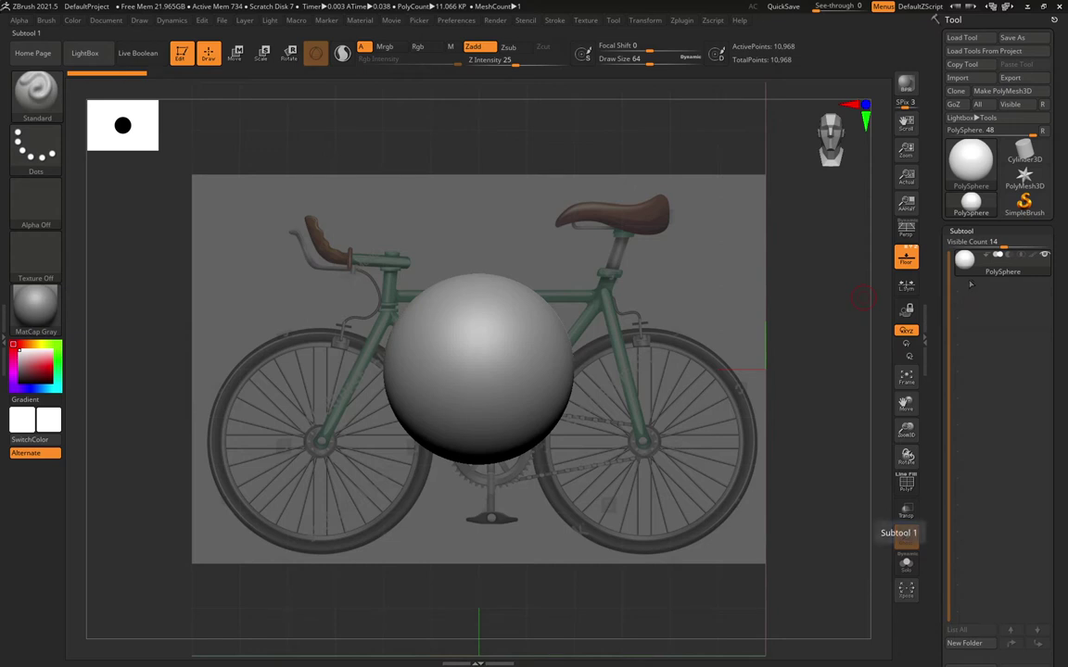
mouse_move(983, 268)
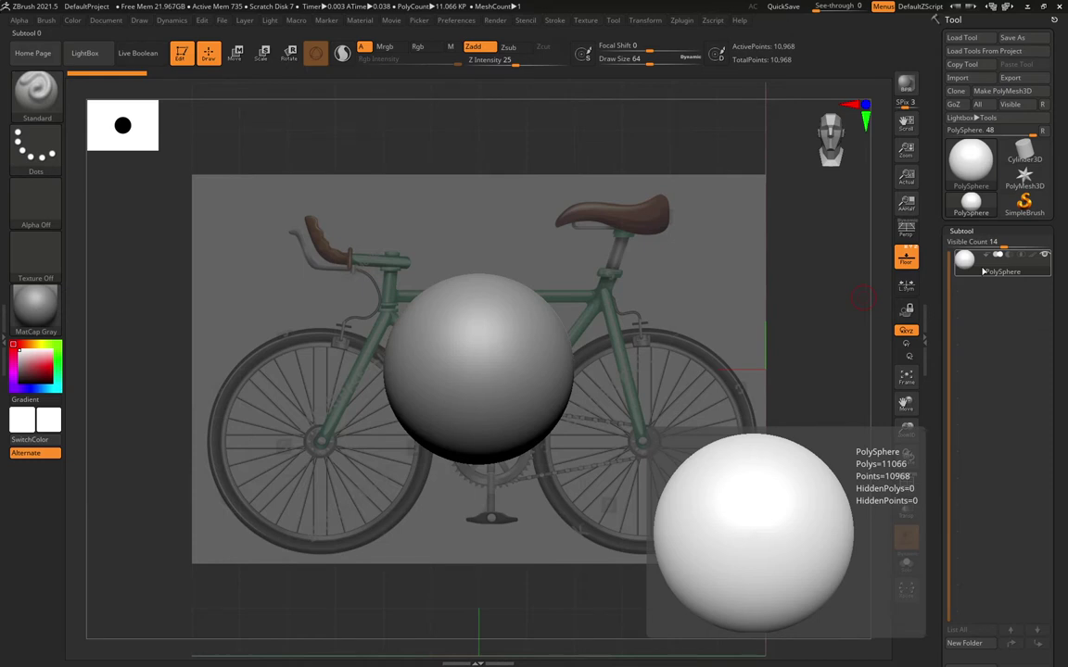
drag(1055, 252, 1054, 176)
scroll(1054, 176, down, 3)
click(1012, 443)
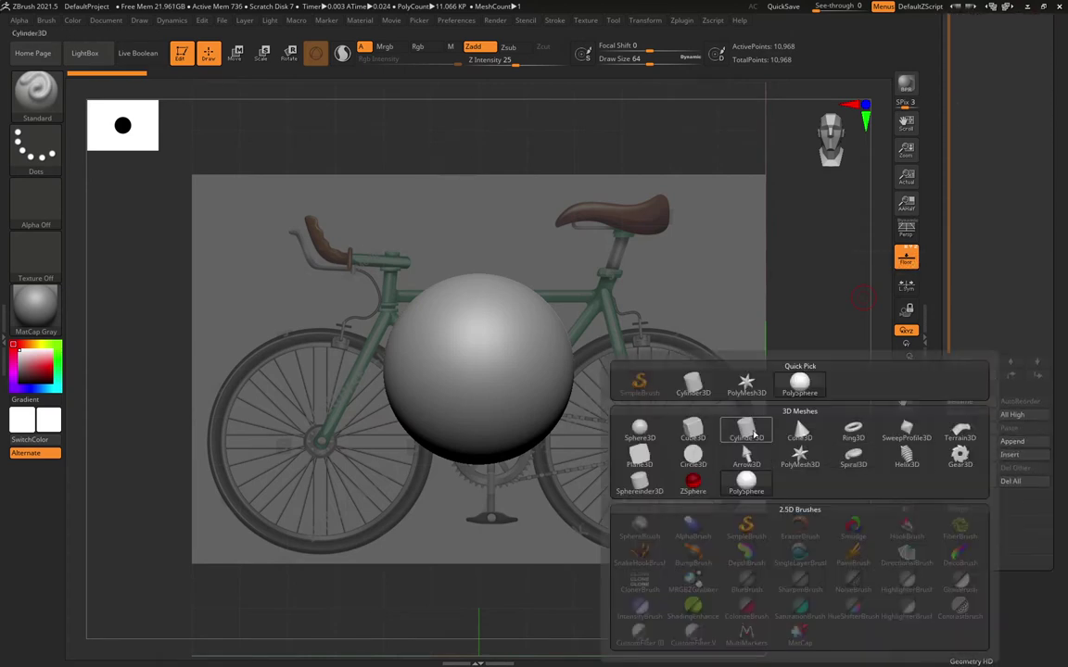
mouse_move(749, 436)
click(746, 435)
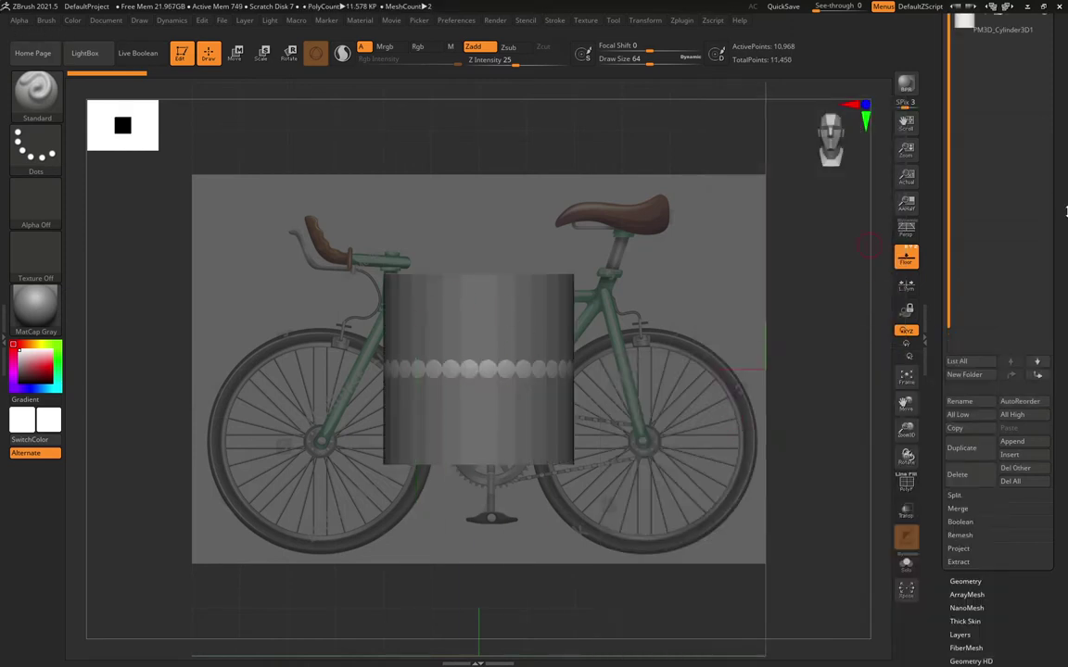
Make the appended cylinder the active subtool and hide the PolySphere subtool.
drag(1065, 214, 1065, 298)
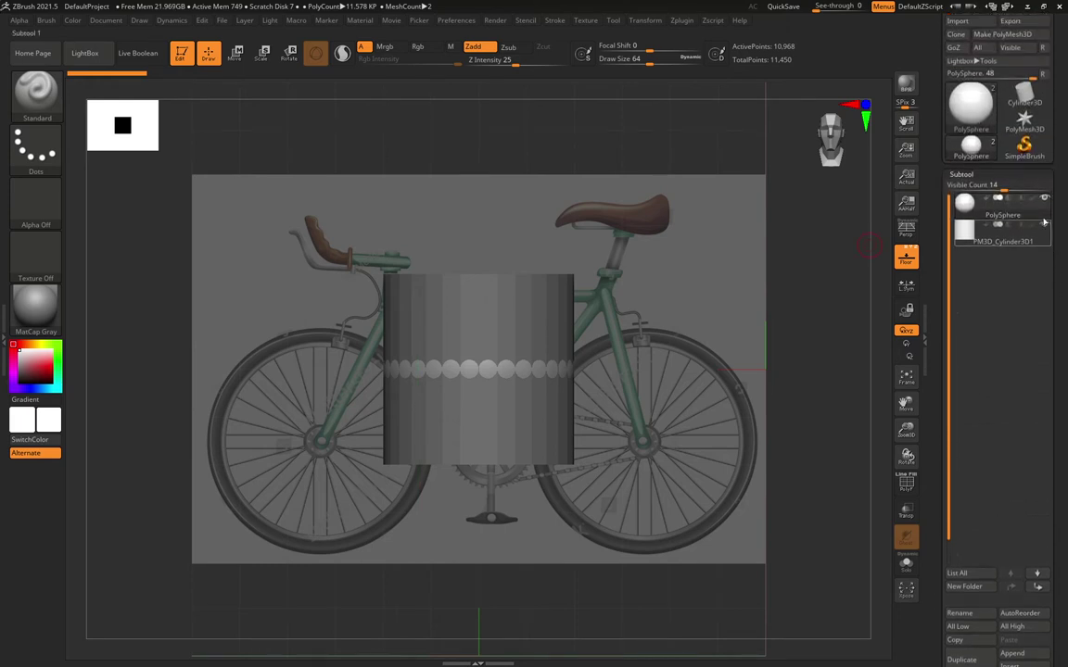
mouse_move(1024, 225)
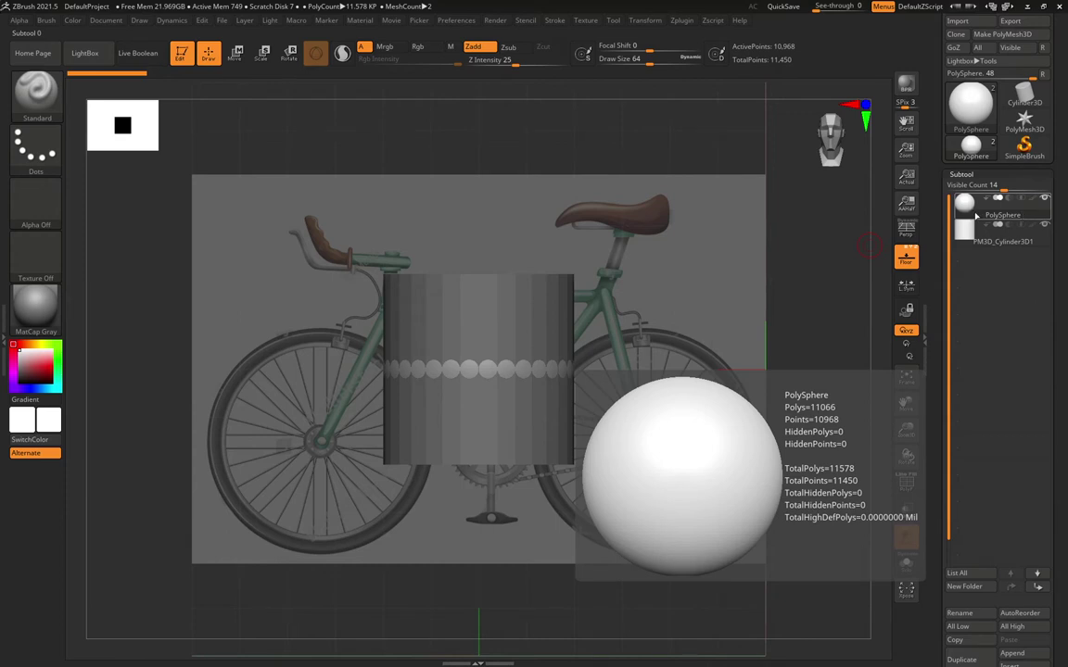
mouse_move(1046, 240)
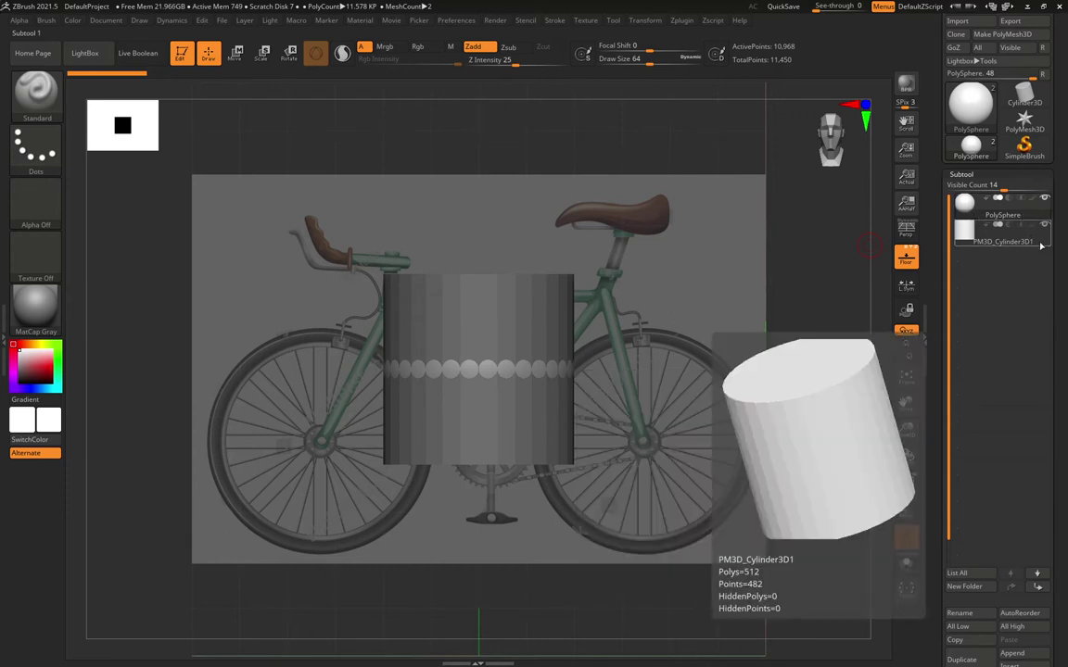
click(1040, 244)
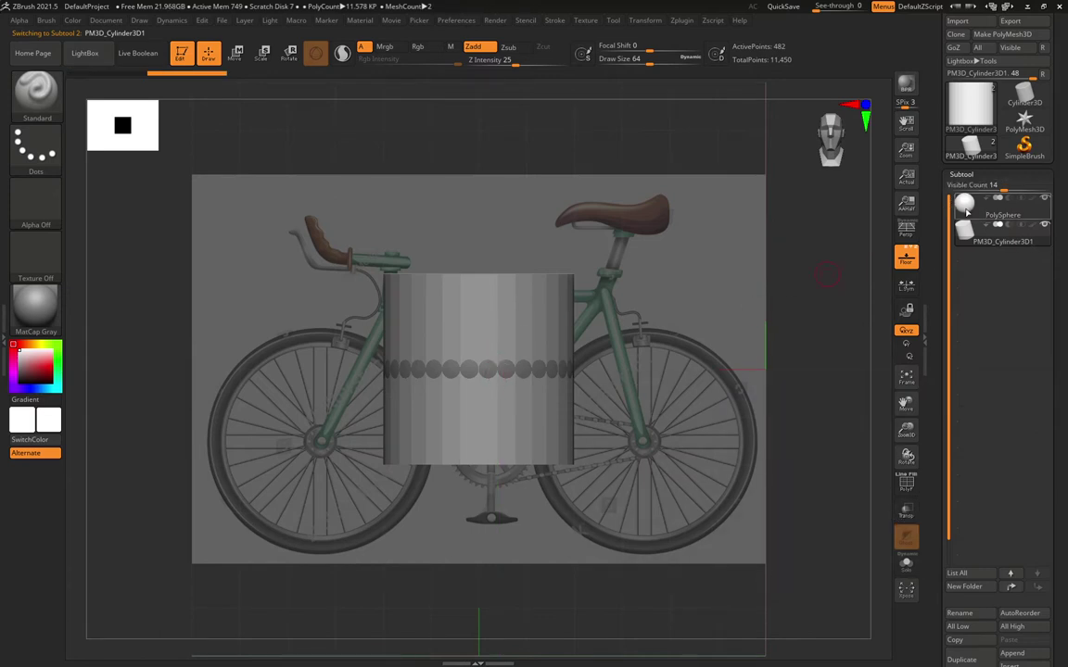
mouse_move(966, 211)
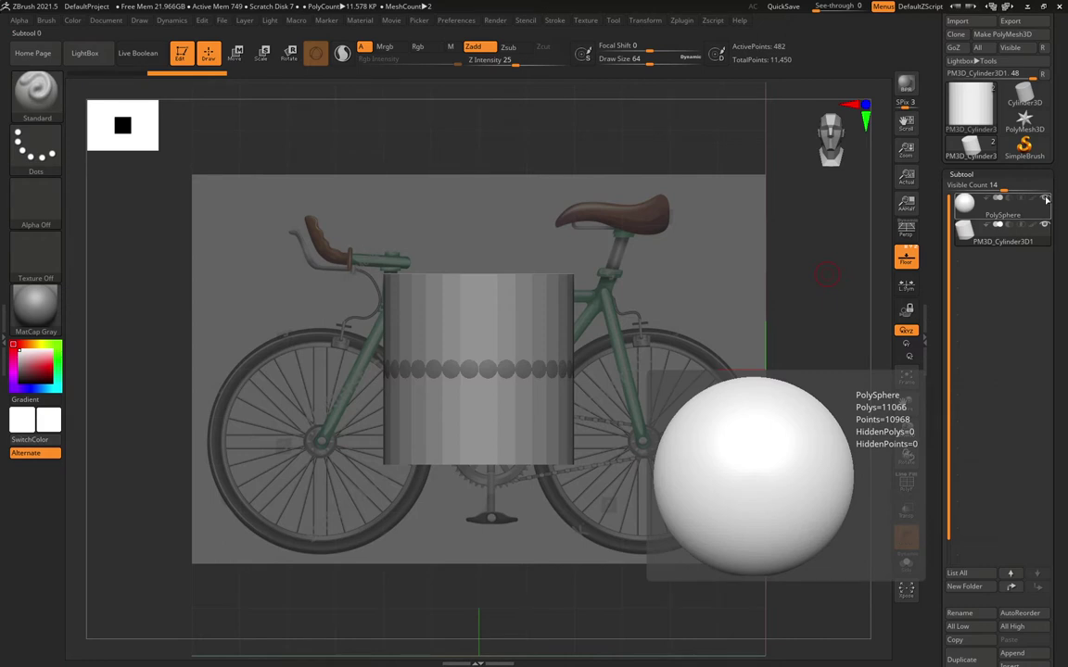
click(1046, 199)
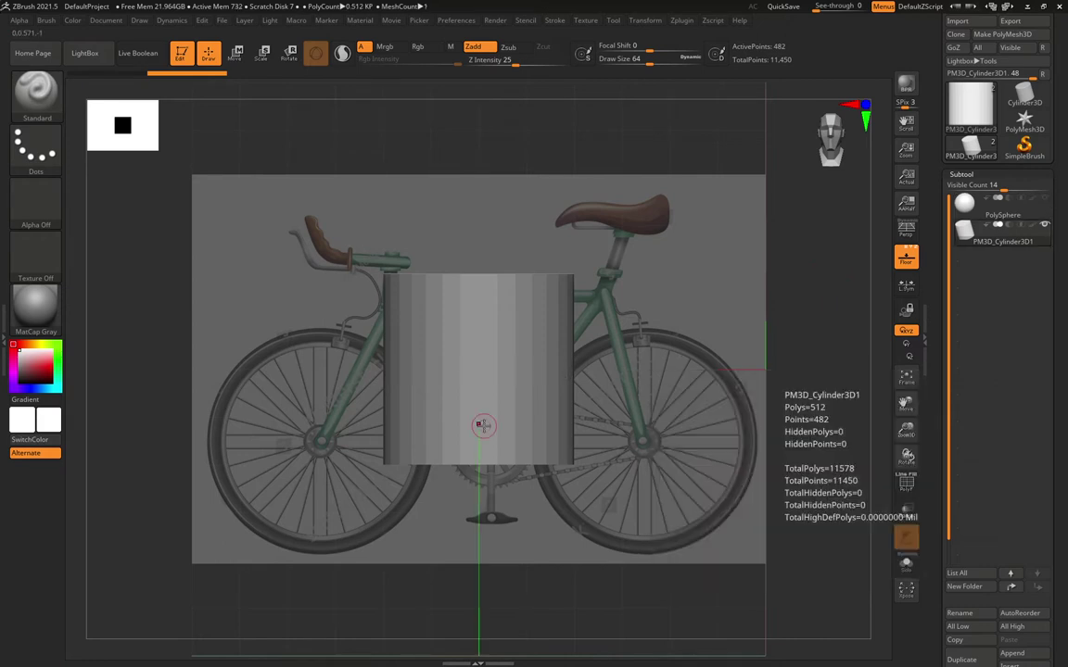
drag(822, 379, 467, 464)
shift+drag(863, 479, 872, 460)
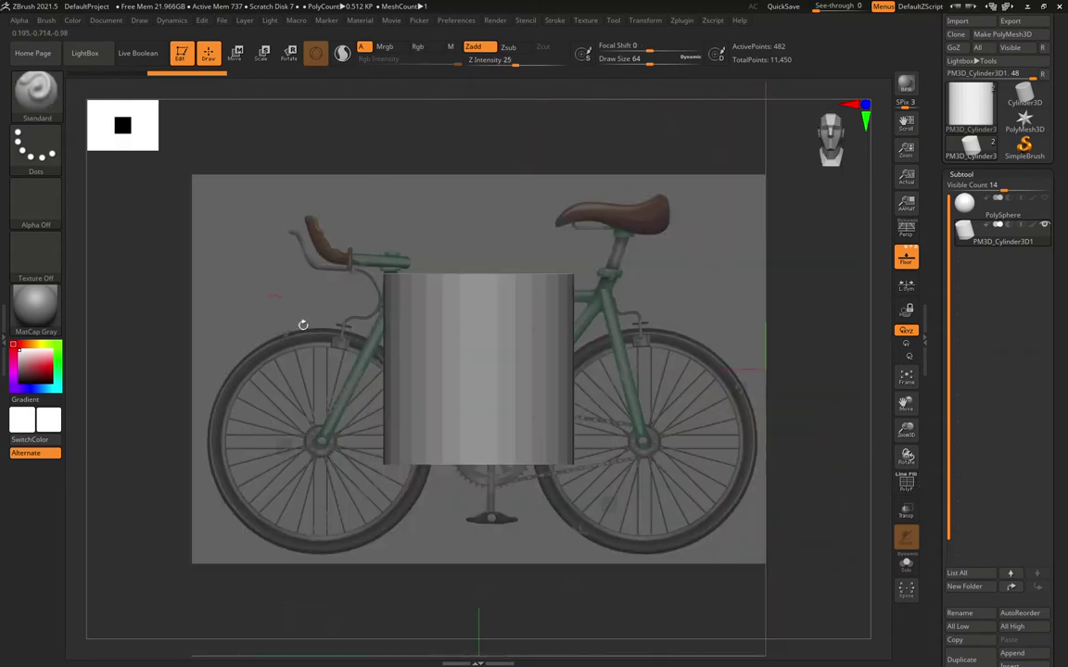
Rotate the cylinder with the gizmo in the front view so its axis lies horizontally along the bike's length.
click(262, 55)
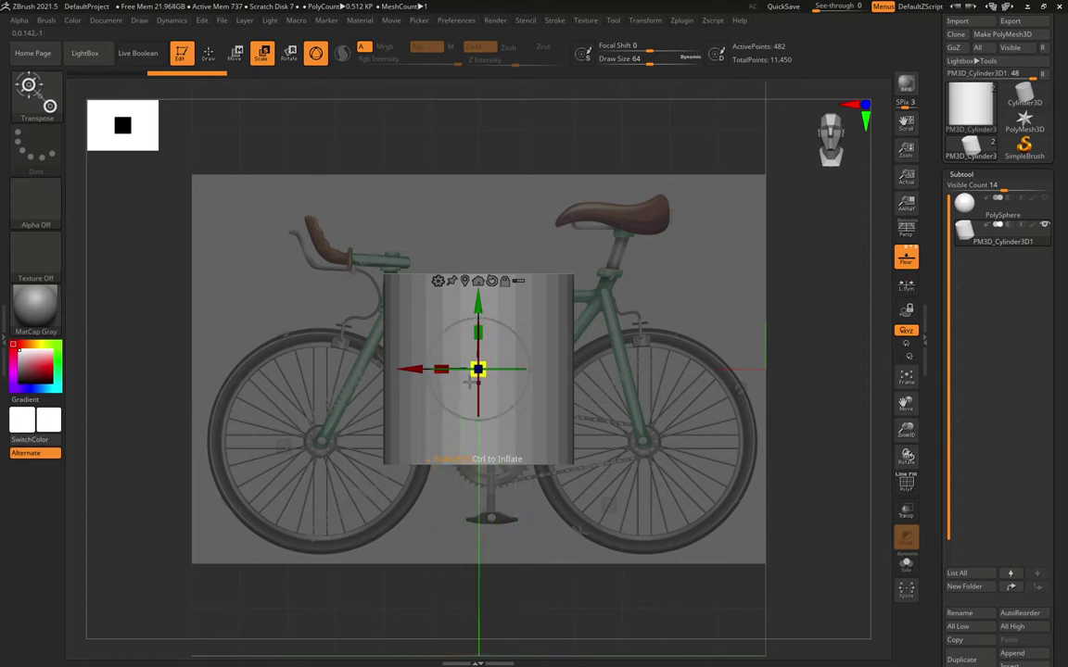
drag(838, 293, 755, 331)
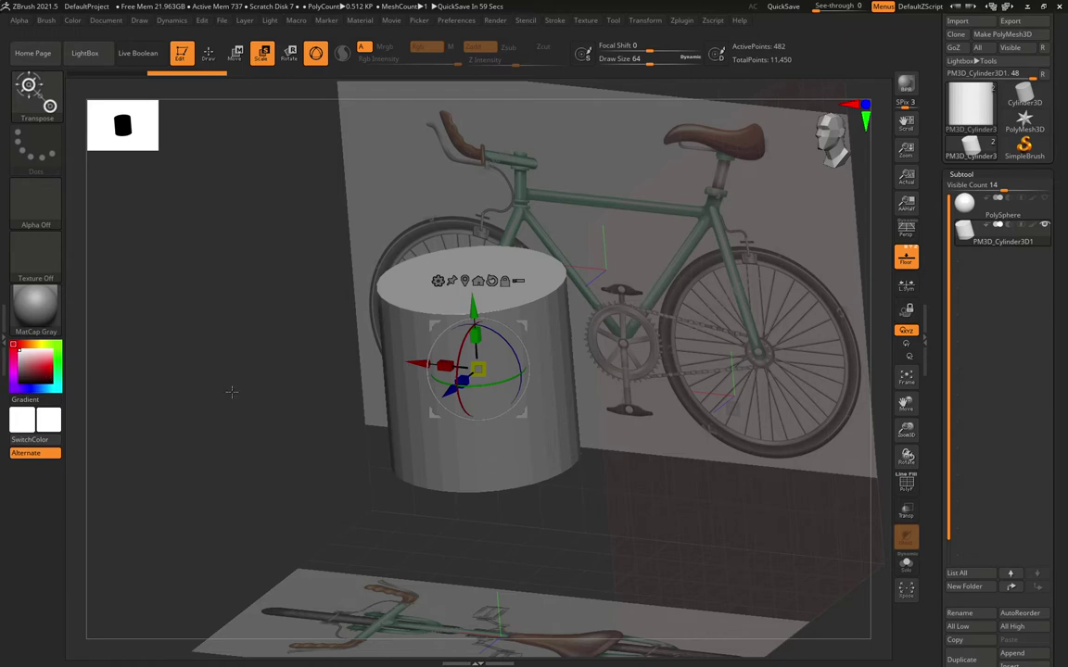
drag(233, 393, 380, 370)
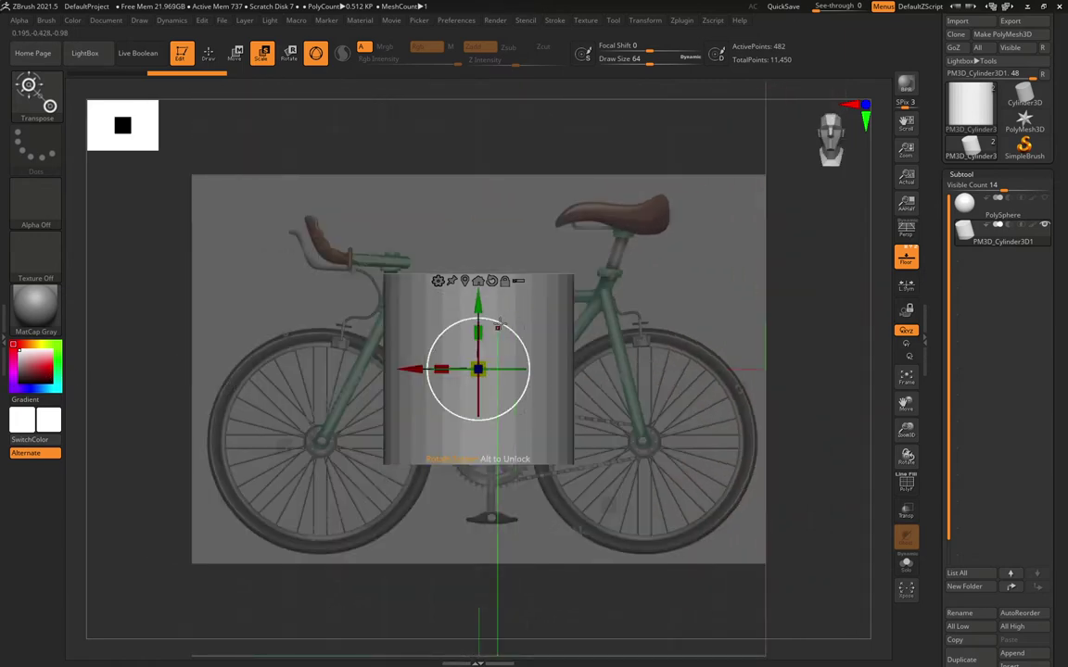
drag(787, 381, 667, 417)
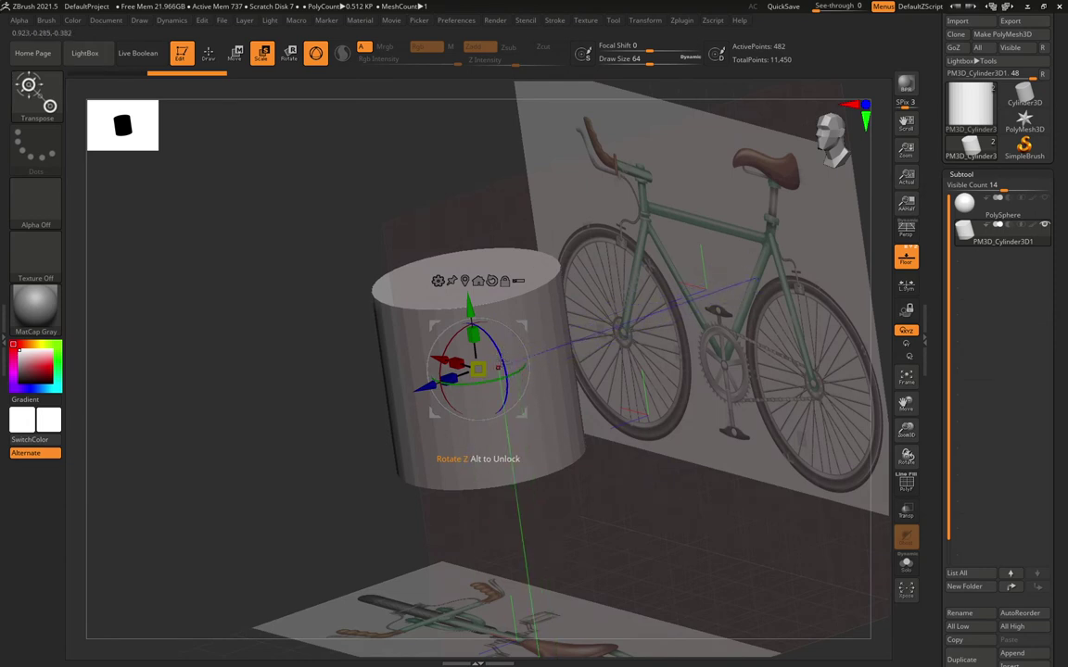
drag(494, 341, 367, 316)
drag(236, 310, 462, 329)
drag(636, 284, 497, 329)
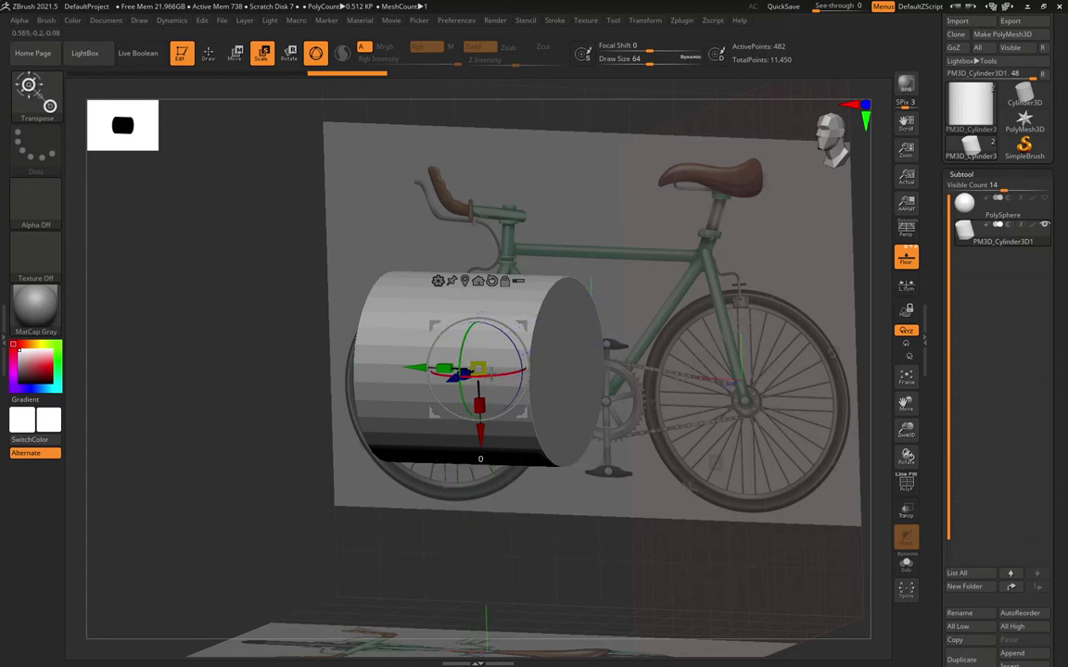
Try turning the horizontal cylinder out of alignment with the side view, and restore its level orientation through the undo history.
drag(491, 374, 455, 355)
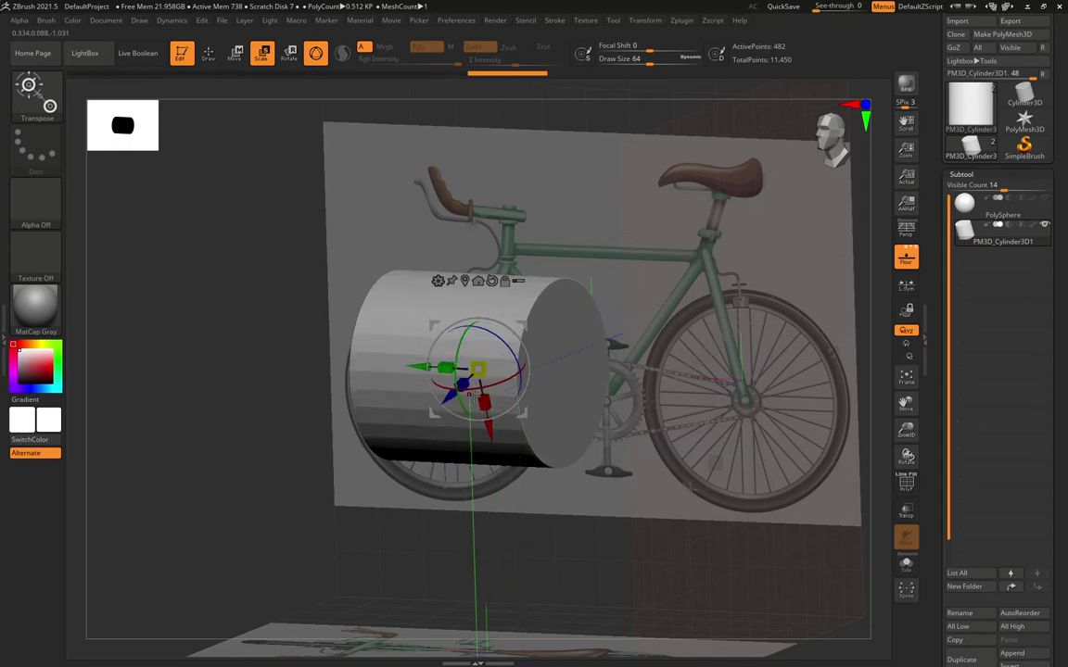
drag(250, 295, 330, 288)
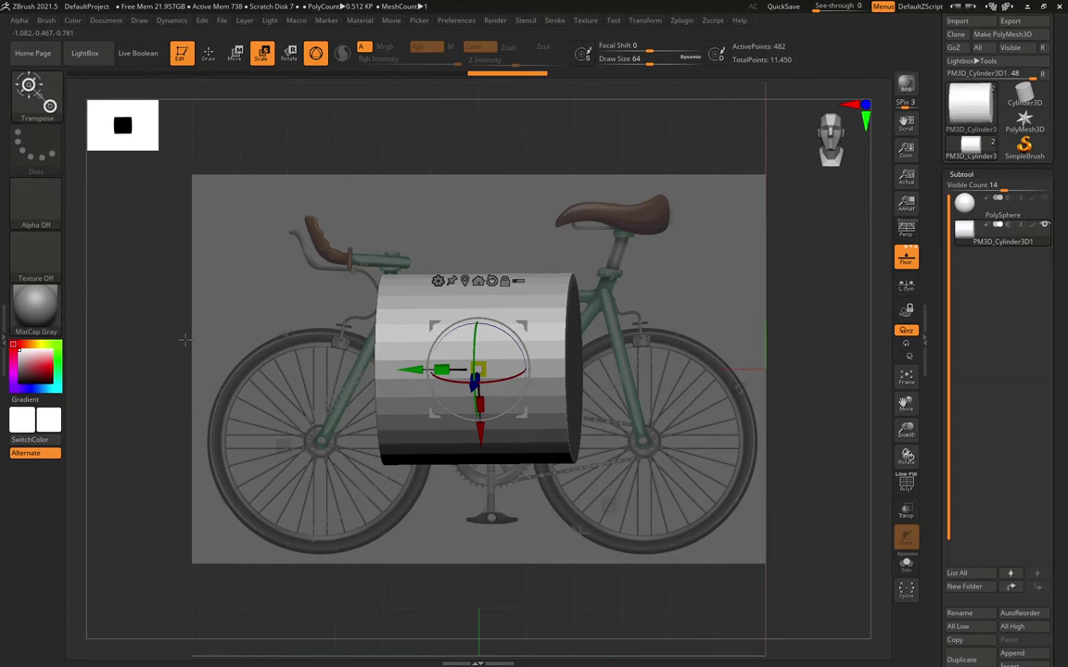
key(ctrl+z)
key(ctrl+z)
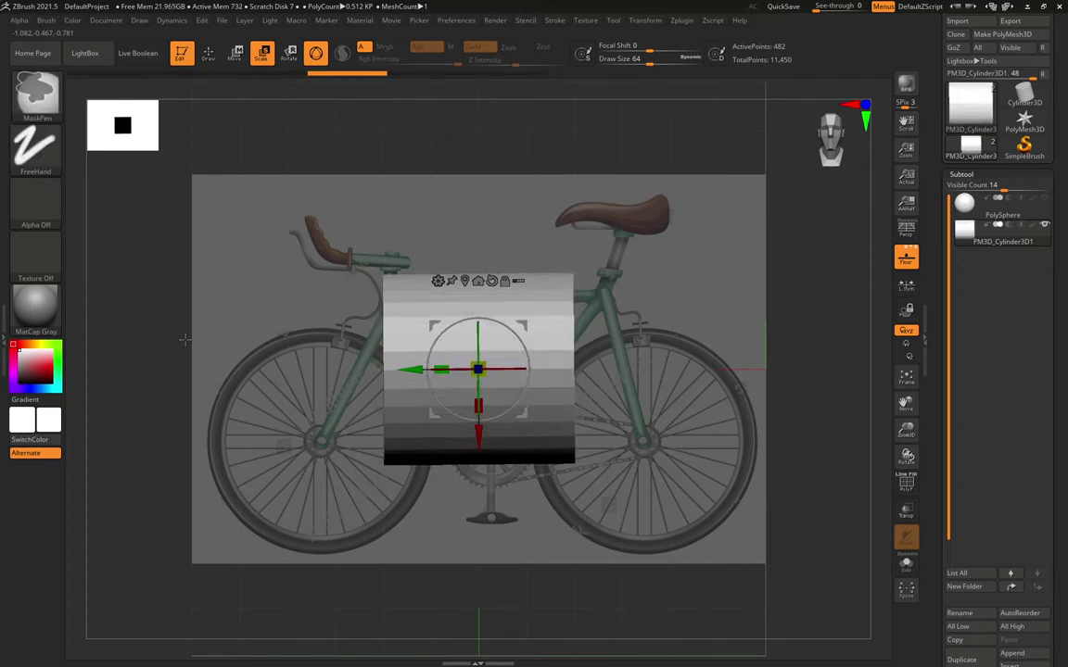
key(ctrl+z)
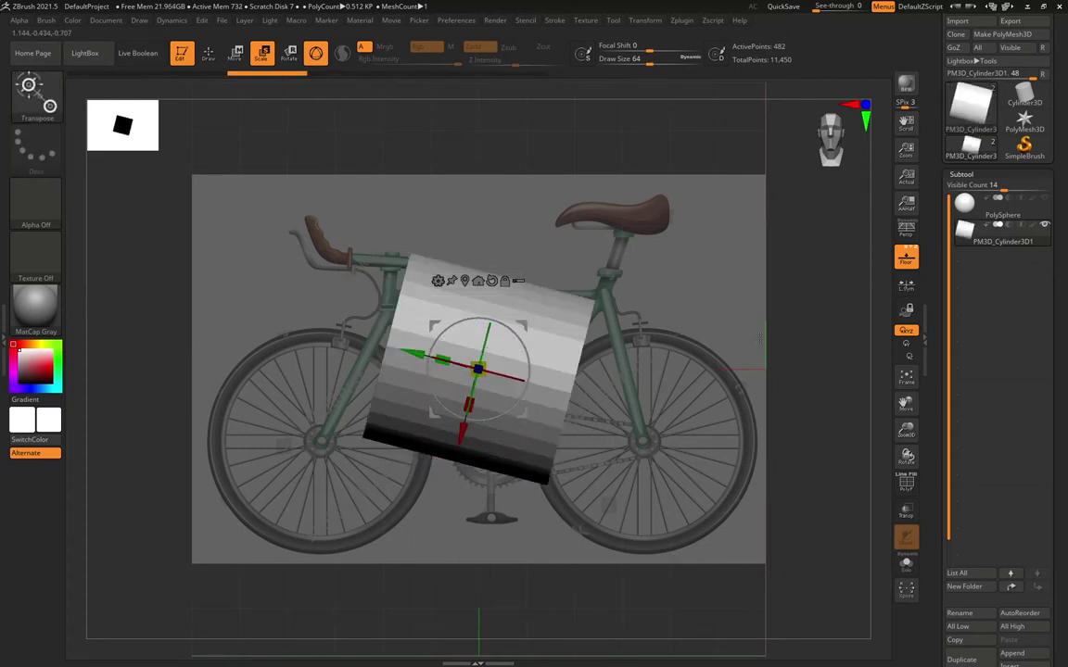
drag(792, 340, 493, 326)
key(ctrl+shift+z)
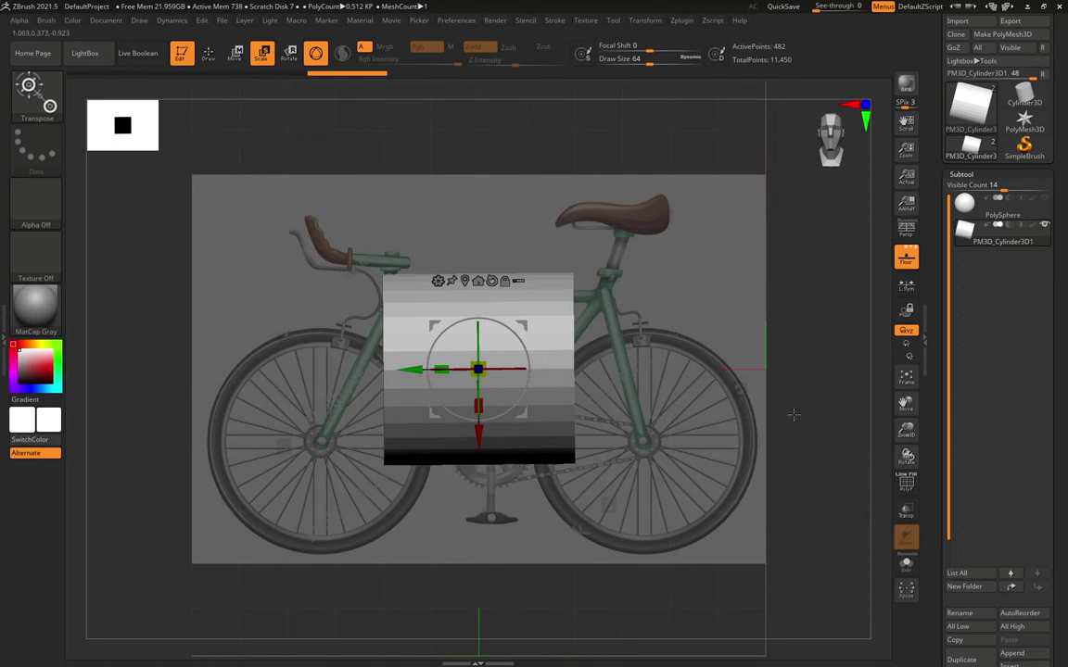
Try stretching the cylinder separately along its length, its depth and its height.
drag(790, 414, 556, 456)
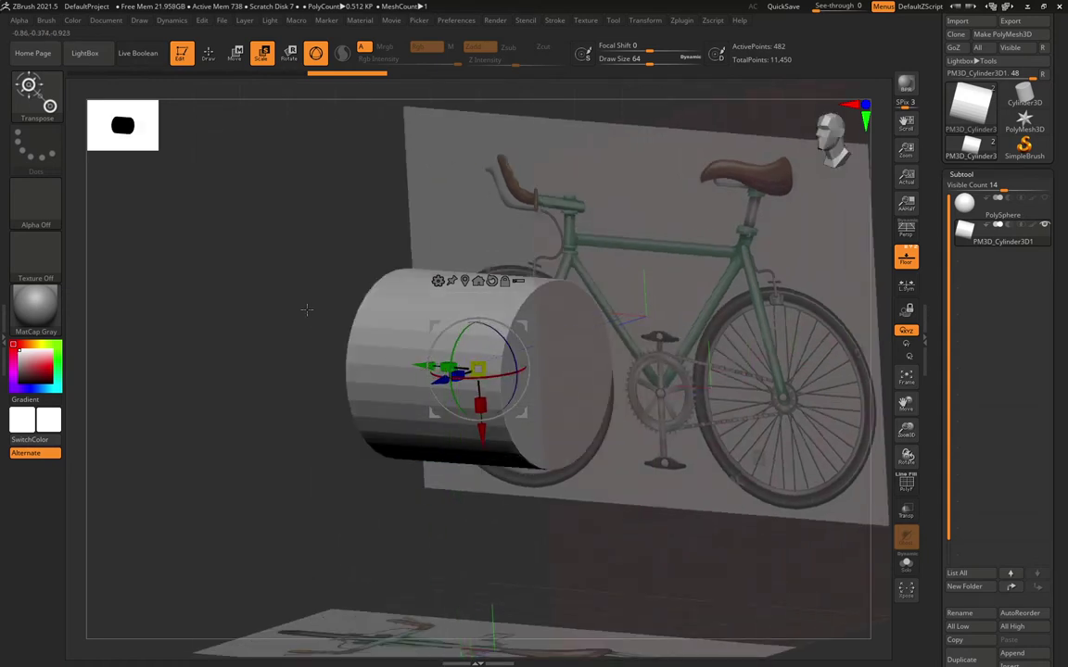
shift+drag(300, 303, 394, 334)
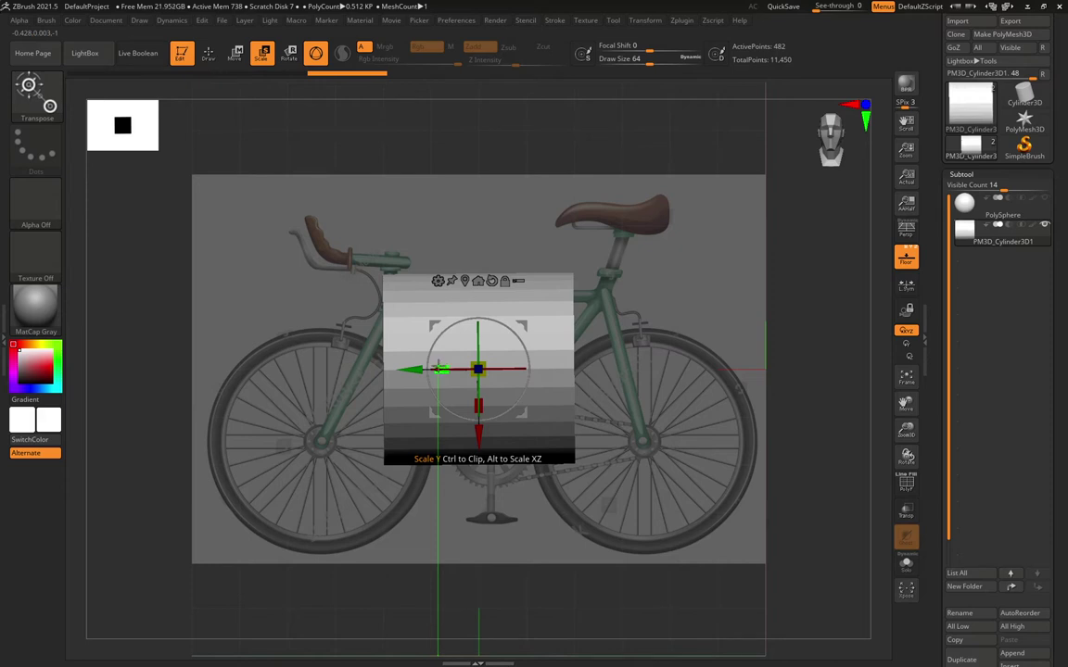
drag(441, 369, 256, 350)
drag(213, 243, 154, 298)
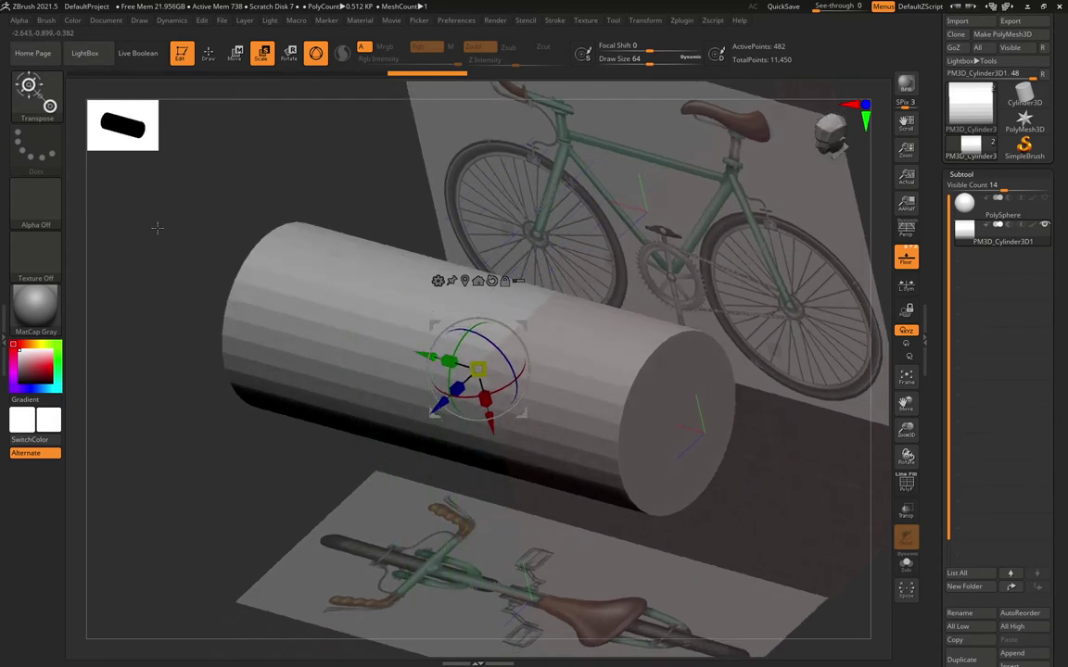
drag(457, 389, 387, 475)
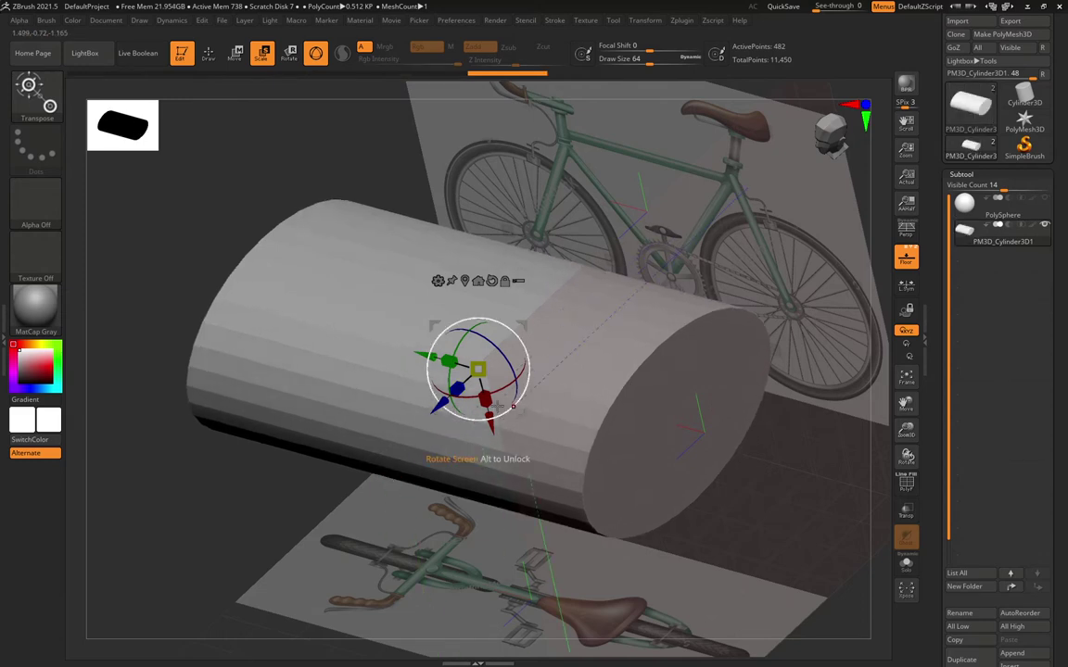
drag(485, 398, 557, 594)
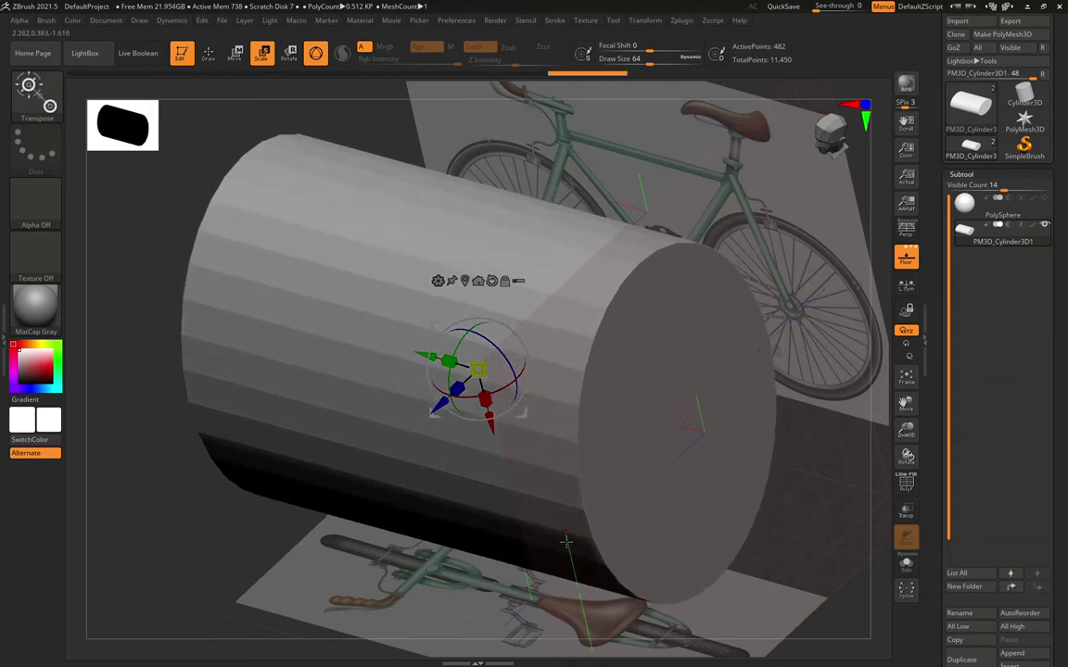
Undo the three single-axis stretches of the cylinder.
key(ctrl+z)
key(ctrl+z)
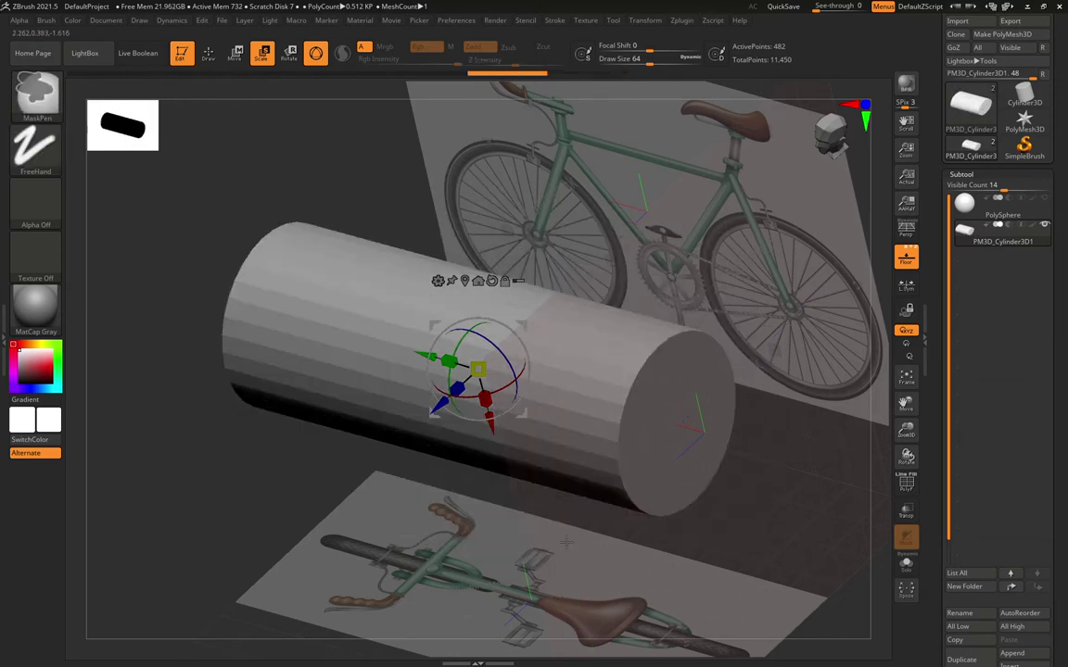
key(ctrl+z)
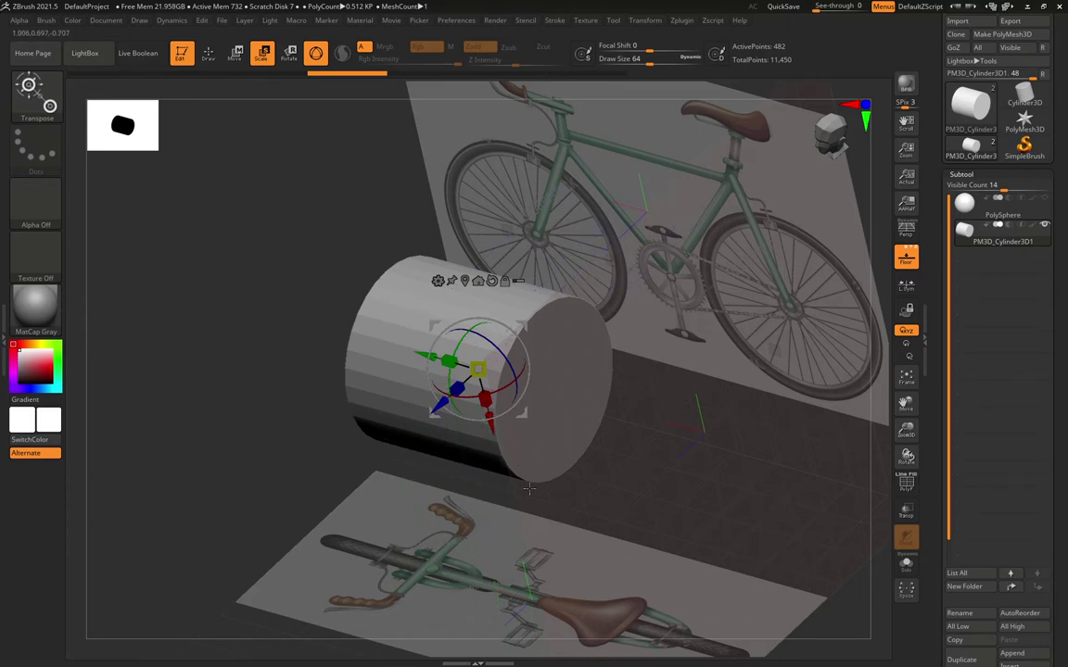
drag(286, 289, 406, 277)
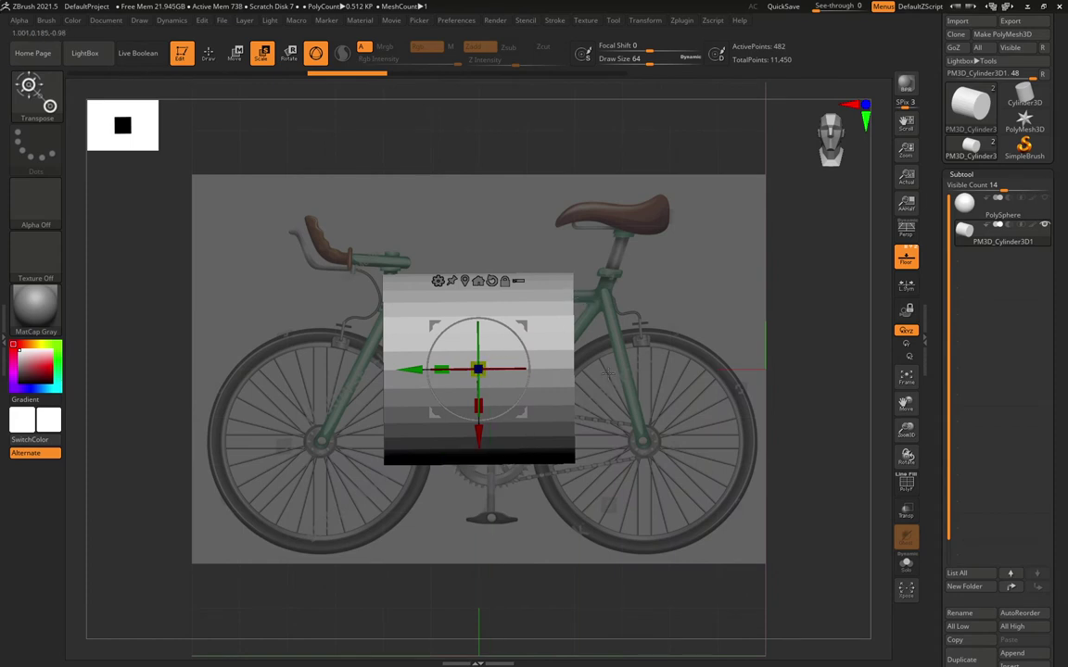
Scale the cylinder down uniformly on all axes until it is much smaller than the chainring in the side view.
drag(814, 422, 640, 399)
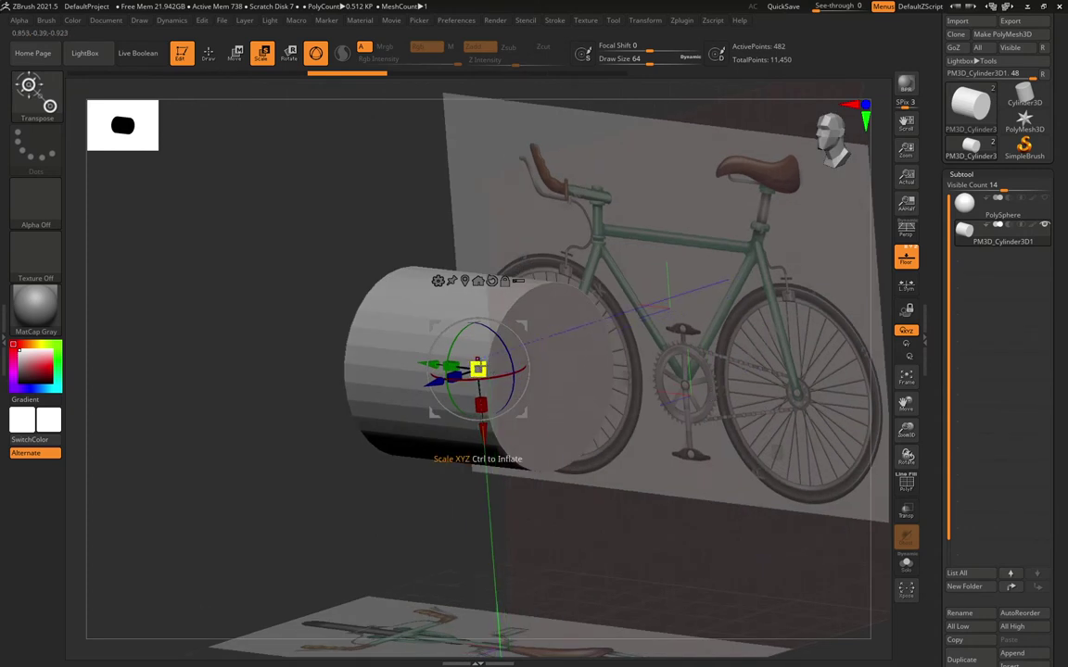
drag(477, 369, 432, 426)
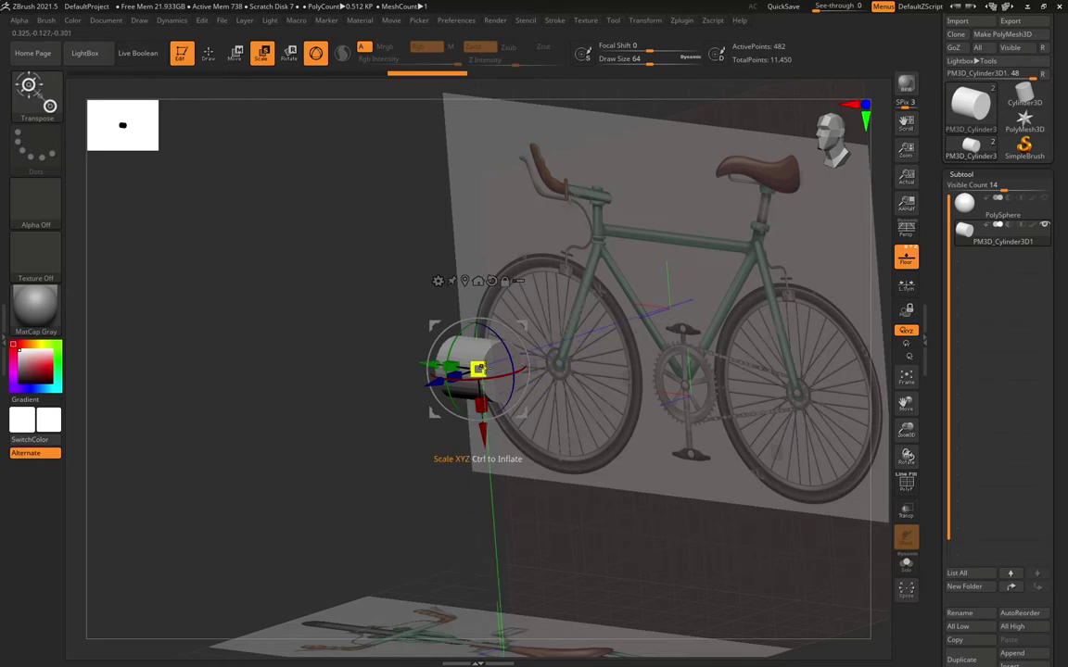
drag(300, 252, 431, 337)
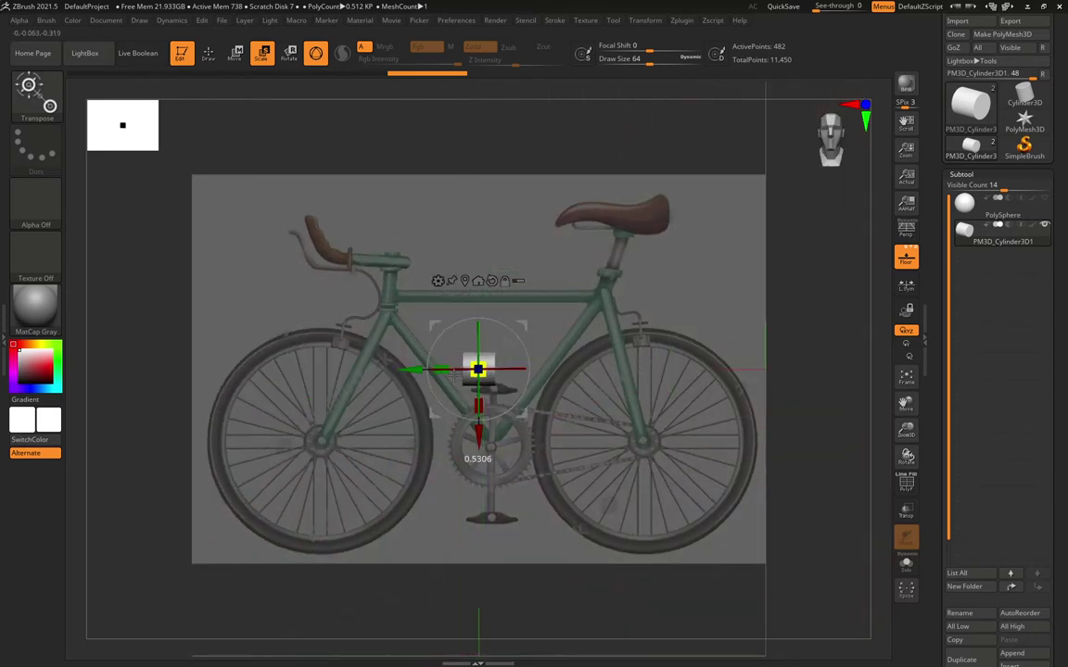
mouse_move(732, 330)
mouse_down()
mouse_move(710, 331)
mouse_move(729, 323)
mouse_up()
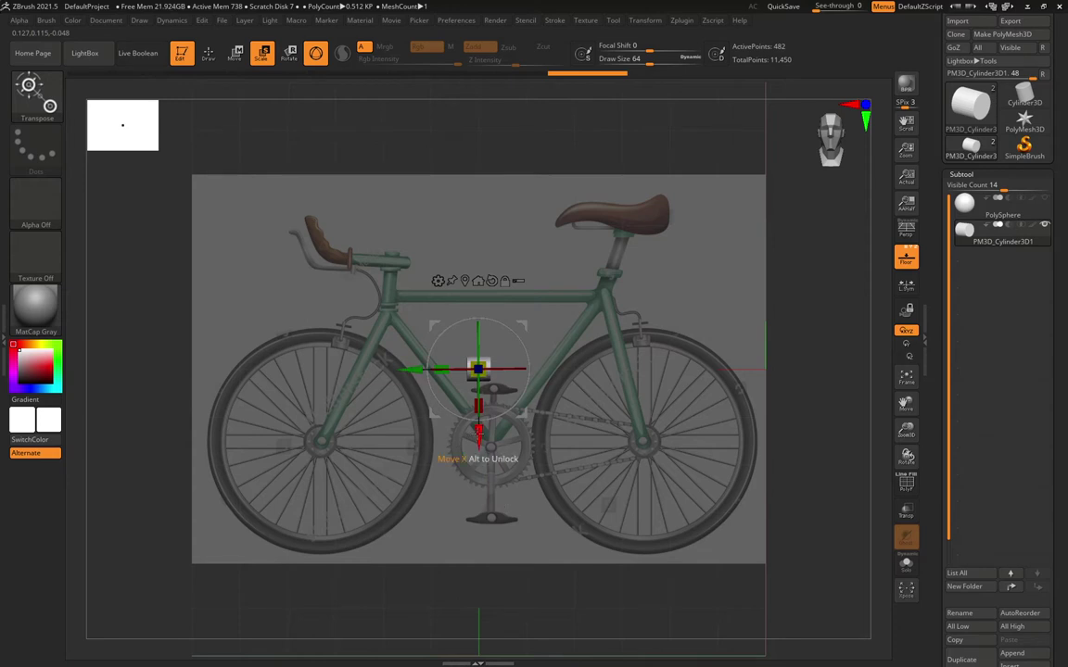
Move the small cylinder down and toward the front wheel of the side view reference.
drag(478, 432, 479, 467)
drag(416, 406, 389, 406)
drag(827, 448, 364, 435)
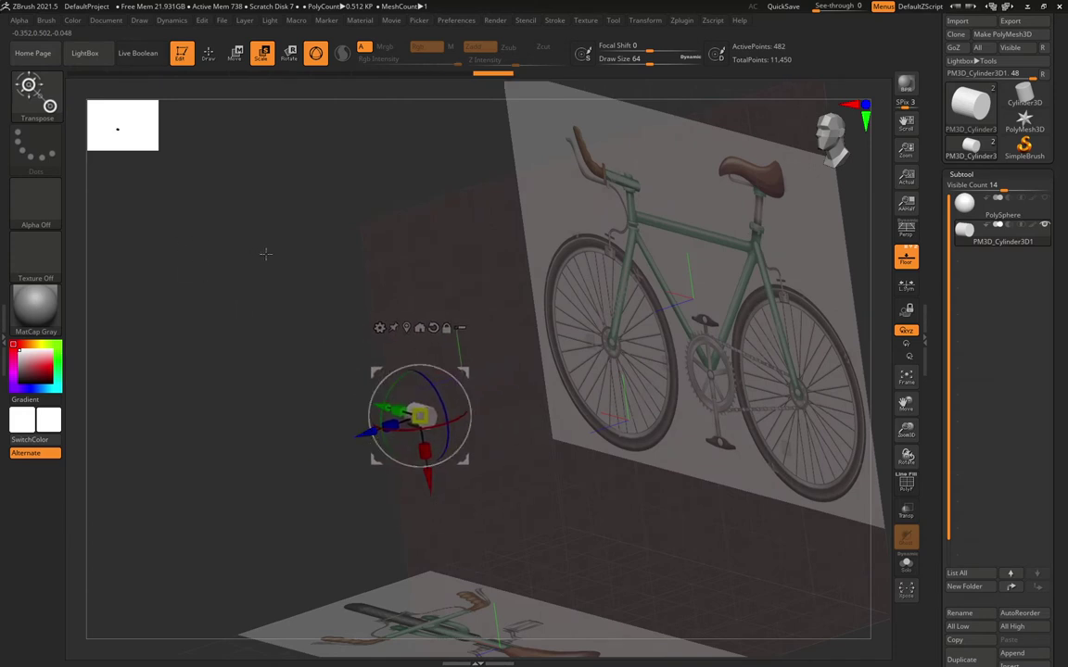
Move the cylinder sideways in the top view so it sits on the bicycle's centre line.
drag(266, 254, 275, 292)
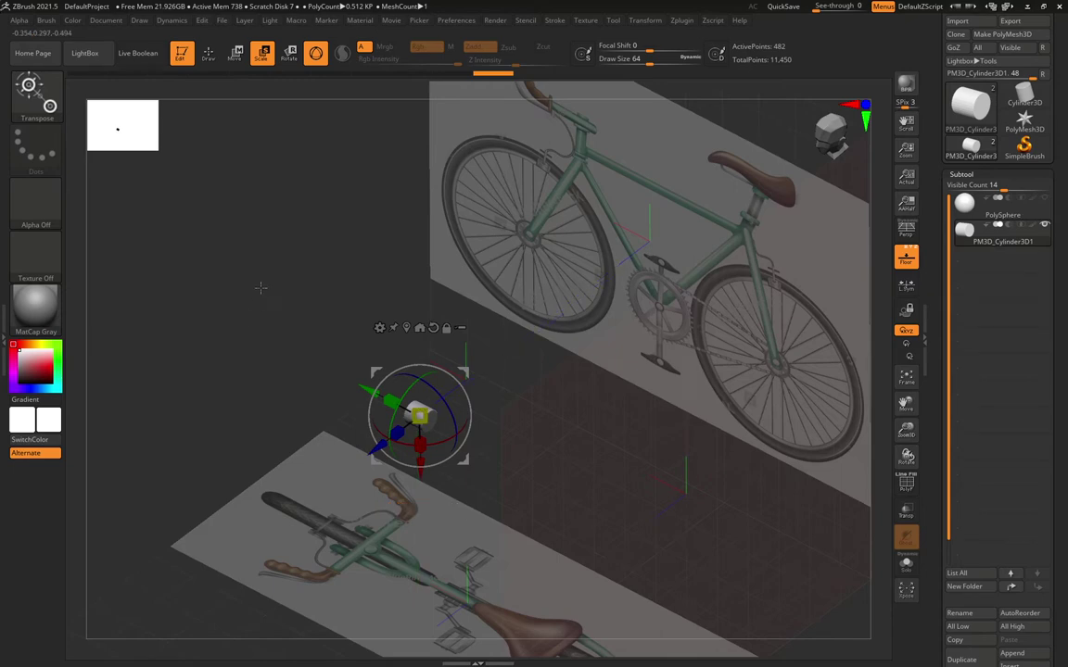
shift+drag(272, 274, 319, 491)
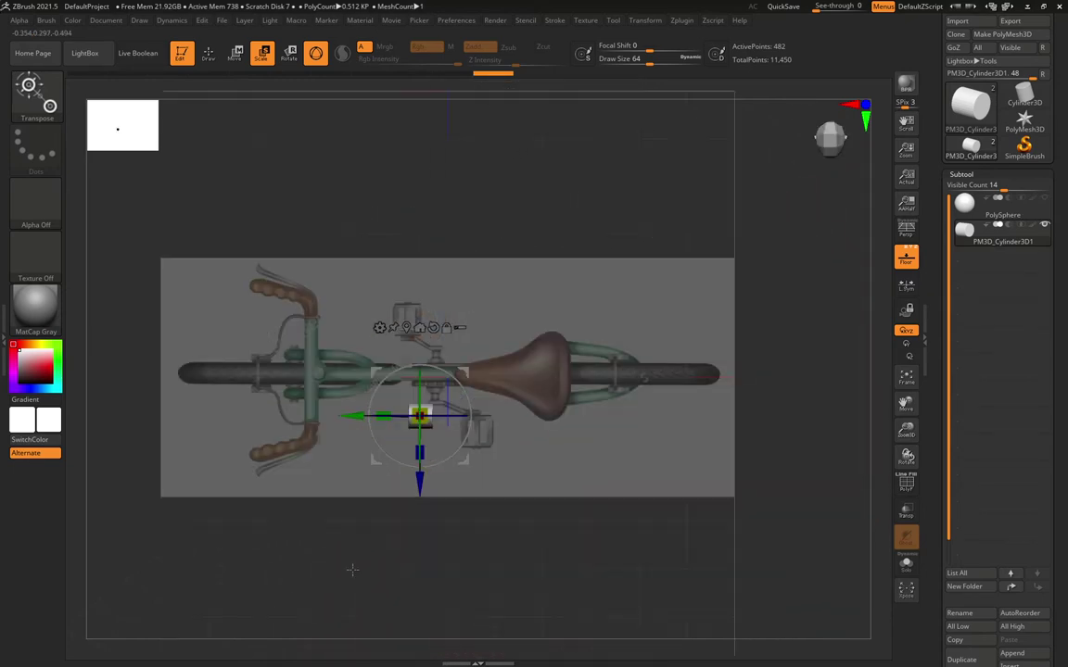
drag(419, 482, 419, 439)
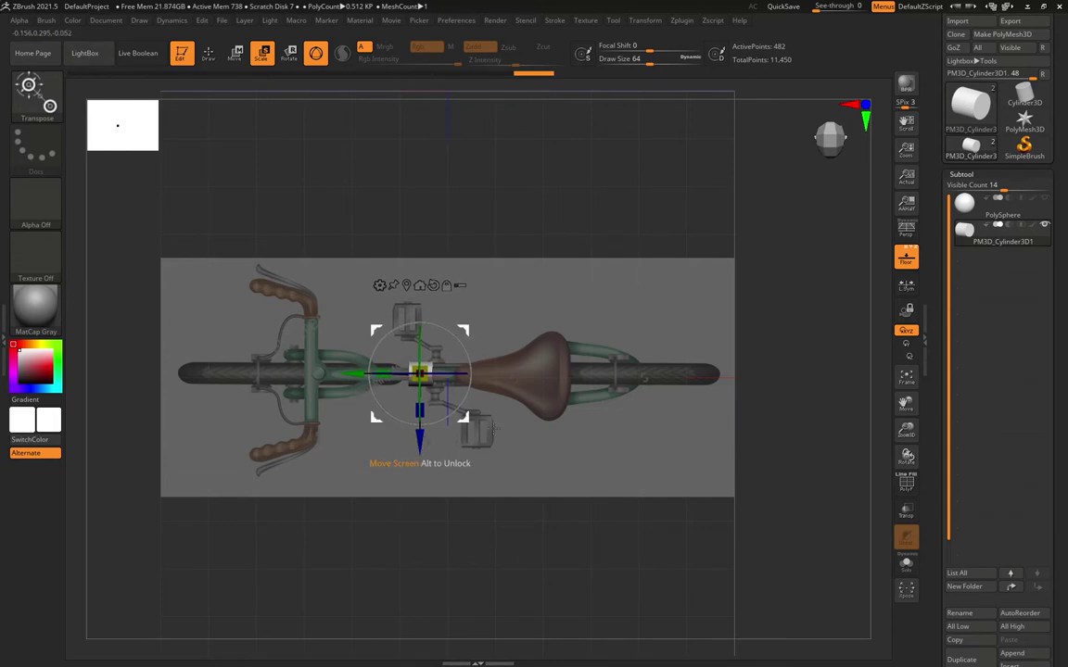
Scale the cylinder down uniformly in the top view to roughly match the width of the frame's top tube.
drag(904, 431, 904, 524)
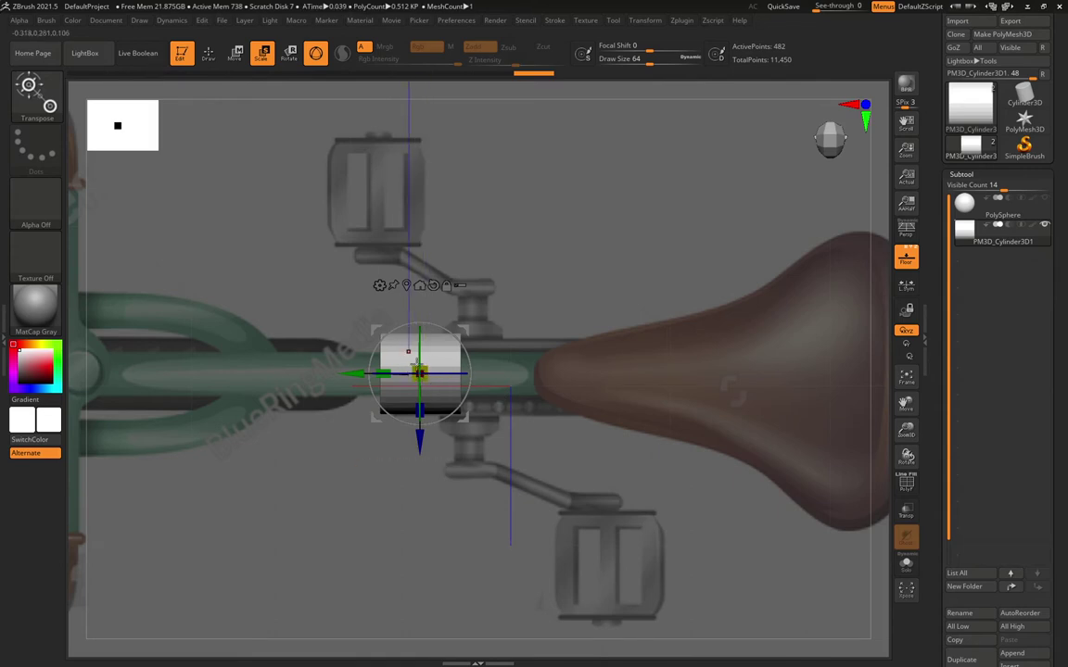
click(421, 375)
drag(422, 376, 419, 363)
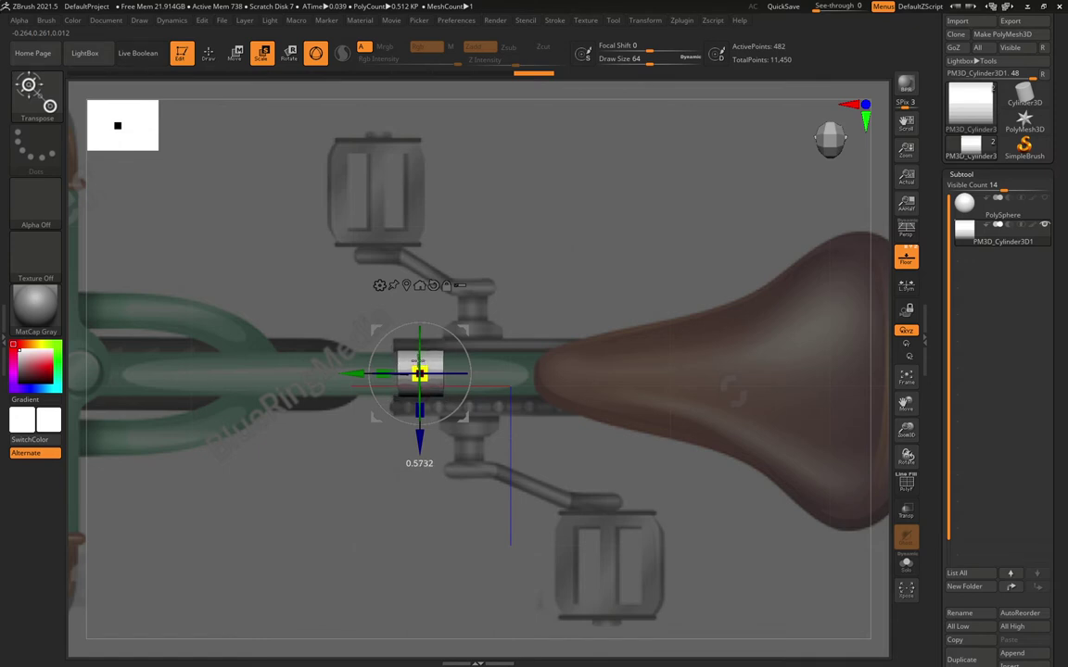
drag(419, 373, 419, 374)
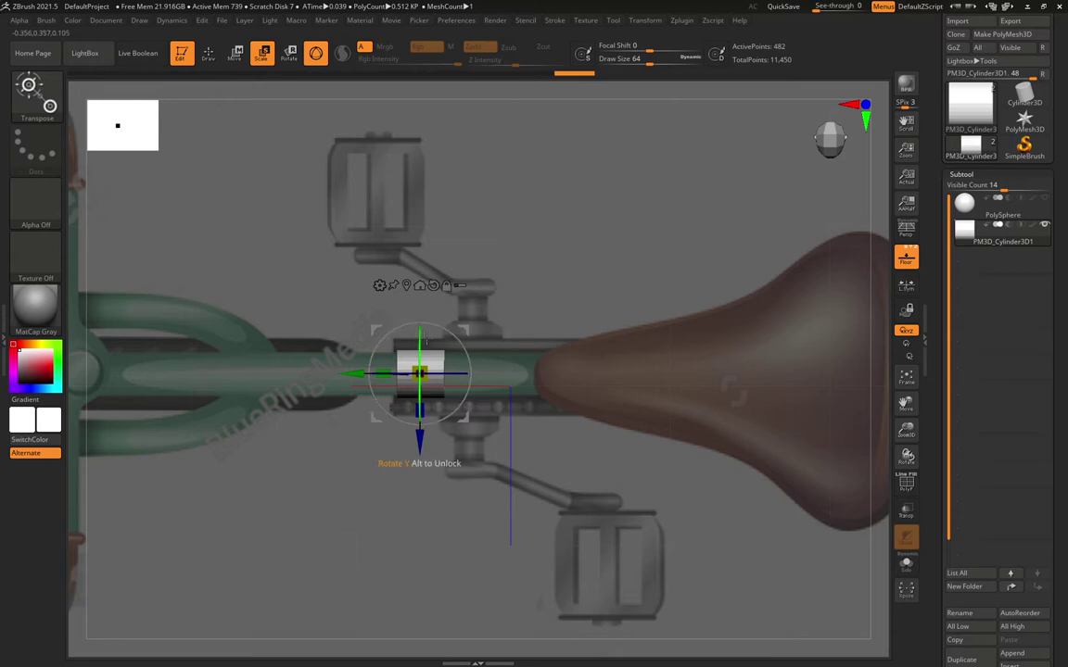
Raise the small cylinder in the side view to the height of the reference's top tube.
drag(306, 498, 260, 475)
drag(913, 432, 890, 315)
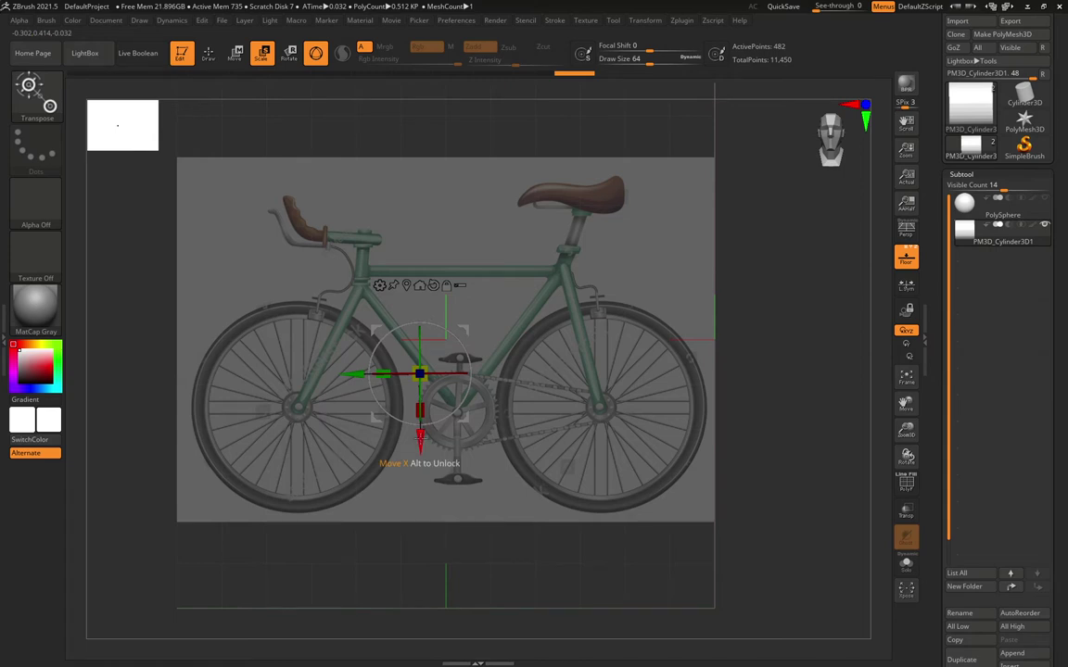
drag(420, 440, 420, 339)
drag(683, 357, 530, 378)
drag(419, 337, 420, 344)
Stretch the cylinder along its length axis into a long thin tube parallel to the top tube.
drag(732, 358, 739, 490)
drag(675, 349, 632, 271)
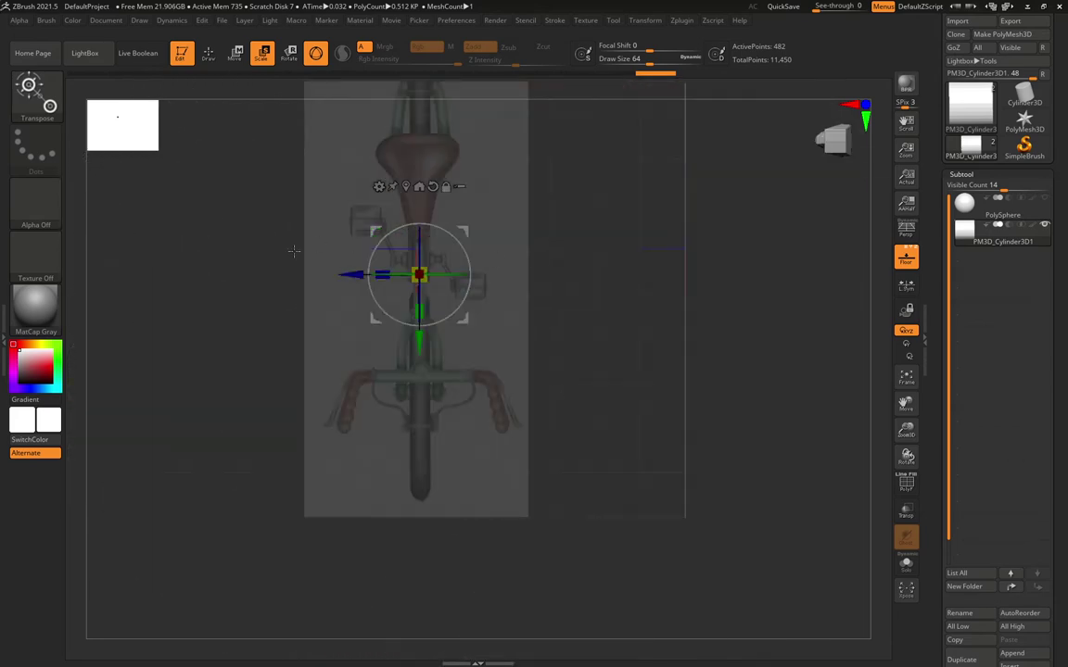
drag(276, 263, 315, 232)
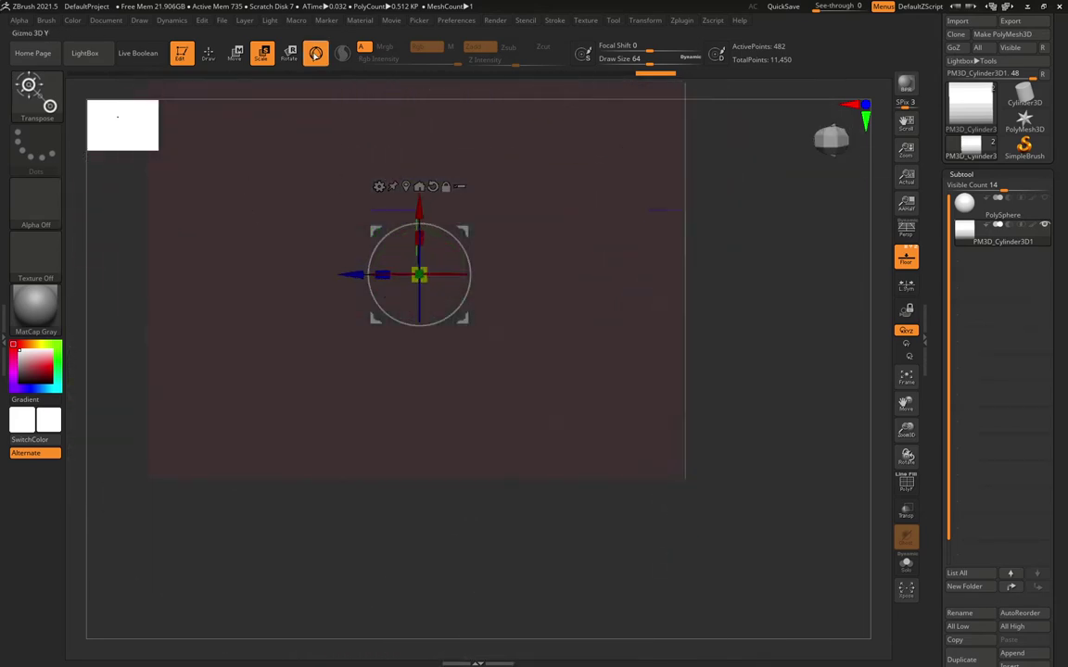
click(317, 58)
click(319, 55)
drag(304, 500, 552, 473)
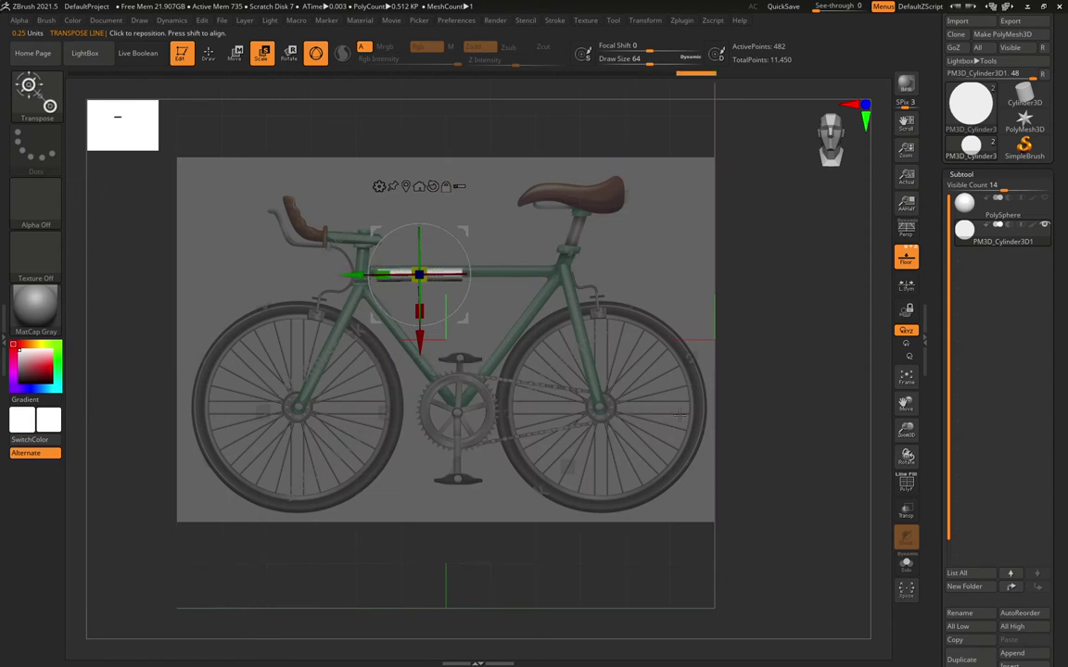
drag(781, 452, 642, 468)
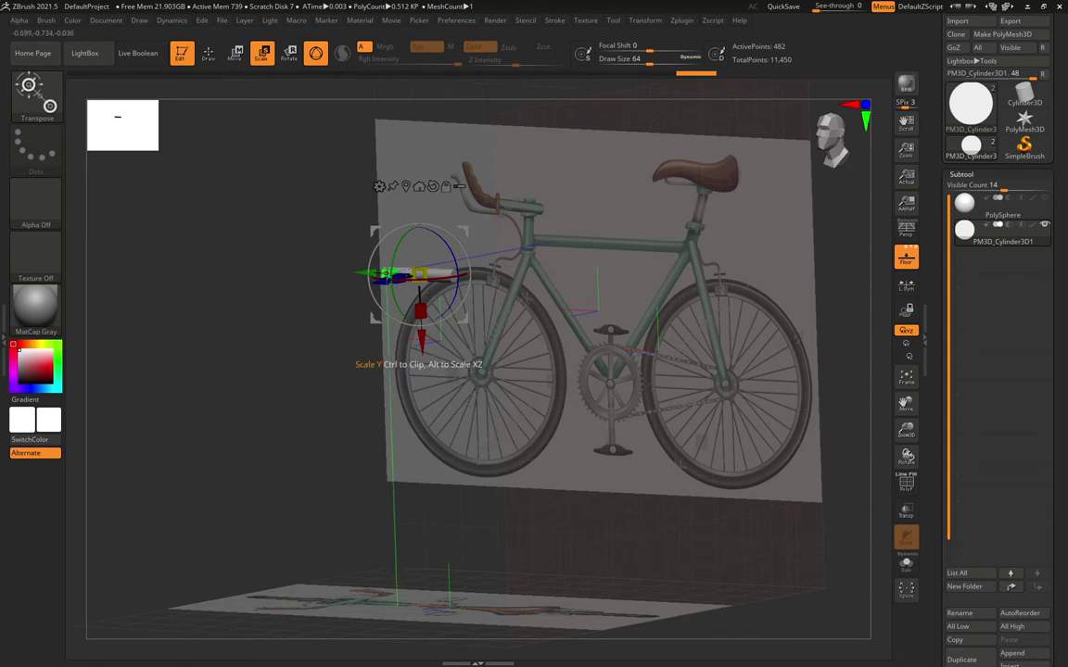
drag(391, 274, 386, 274)
shift+drag(197, 233, 217, 224)
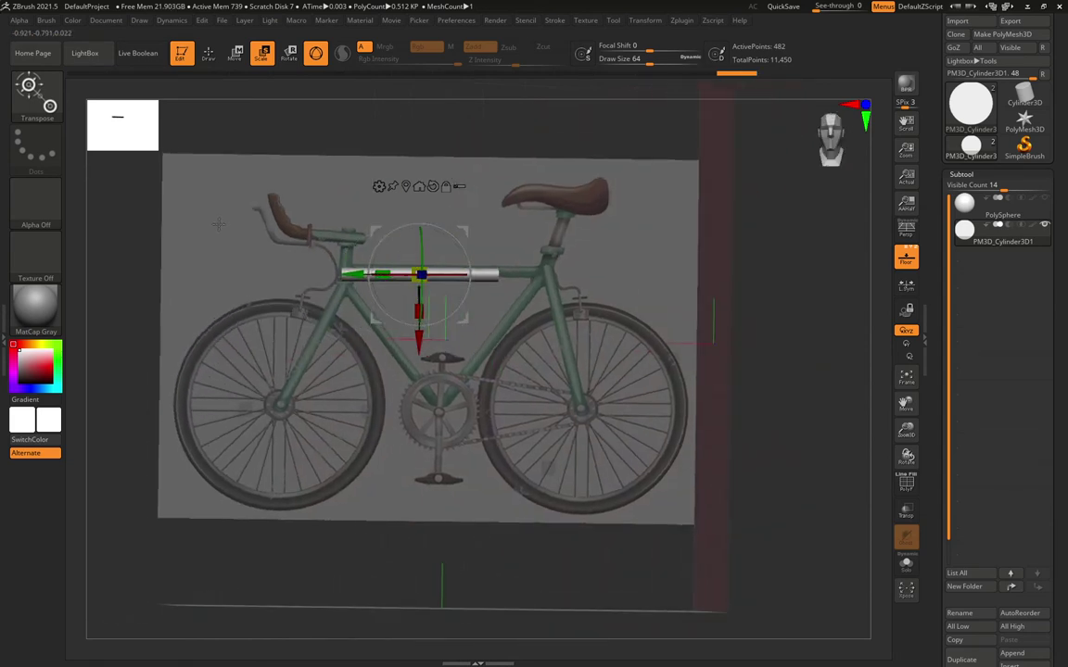
Align the tube with the top tube in the side view and lengthen it to span from head tube to seat tube.
drag(360, 275, 494, 247)
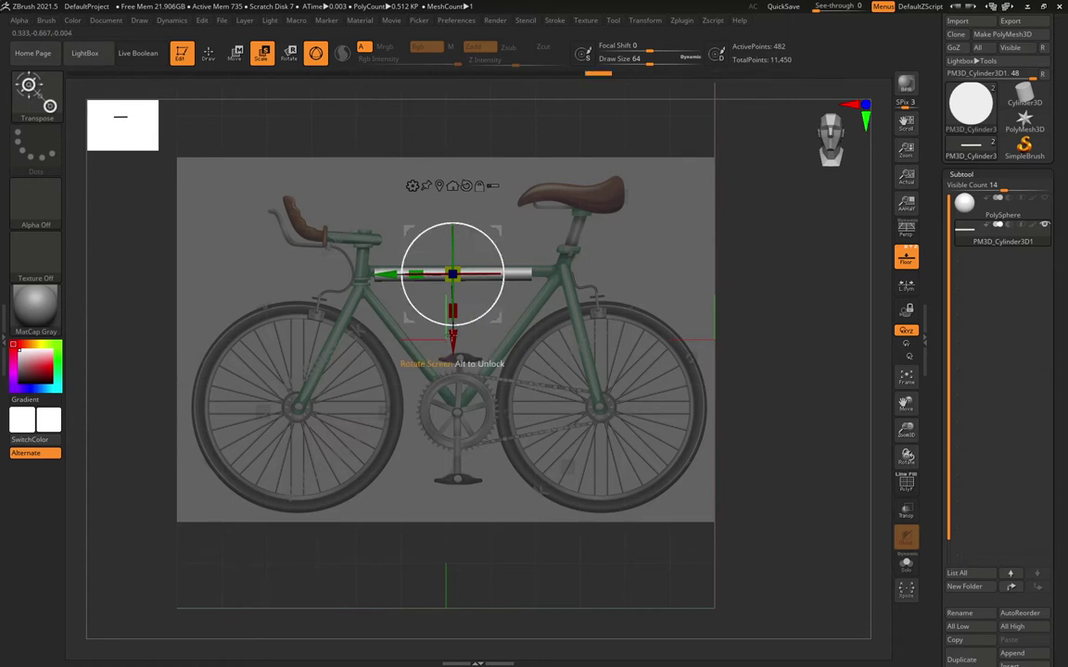
drag(452, 339, 452, 335)
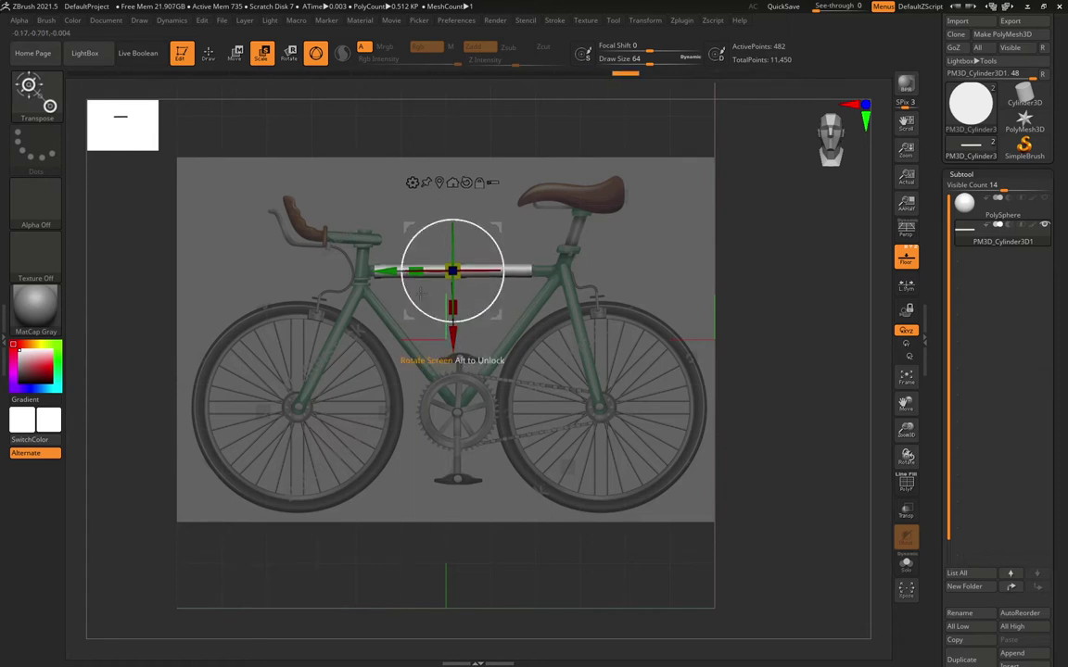
drag(386, 271, 413, 271)
drag(907, 431, 664, 405)
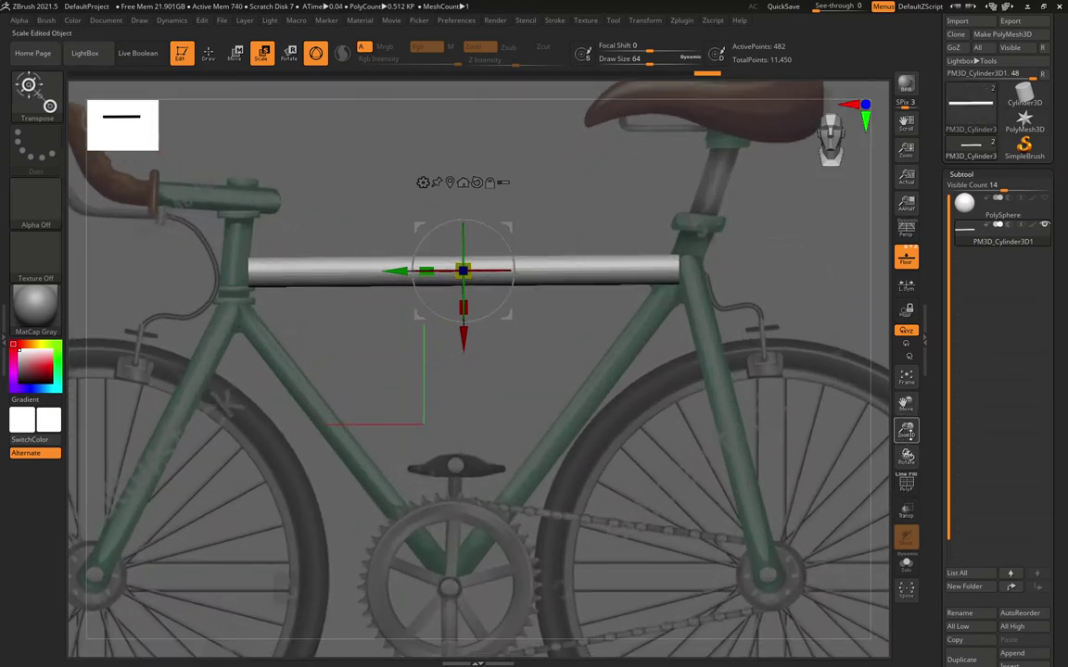
mouse_move(910, 434)
mouse_down()
mouse_move(887, 464)
mouse_move(910, 457)
mouse_move(893, 445)
mouse_move(907, 428)
mouse_move(904, 447)
mouse_up()
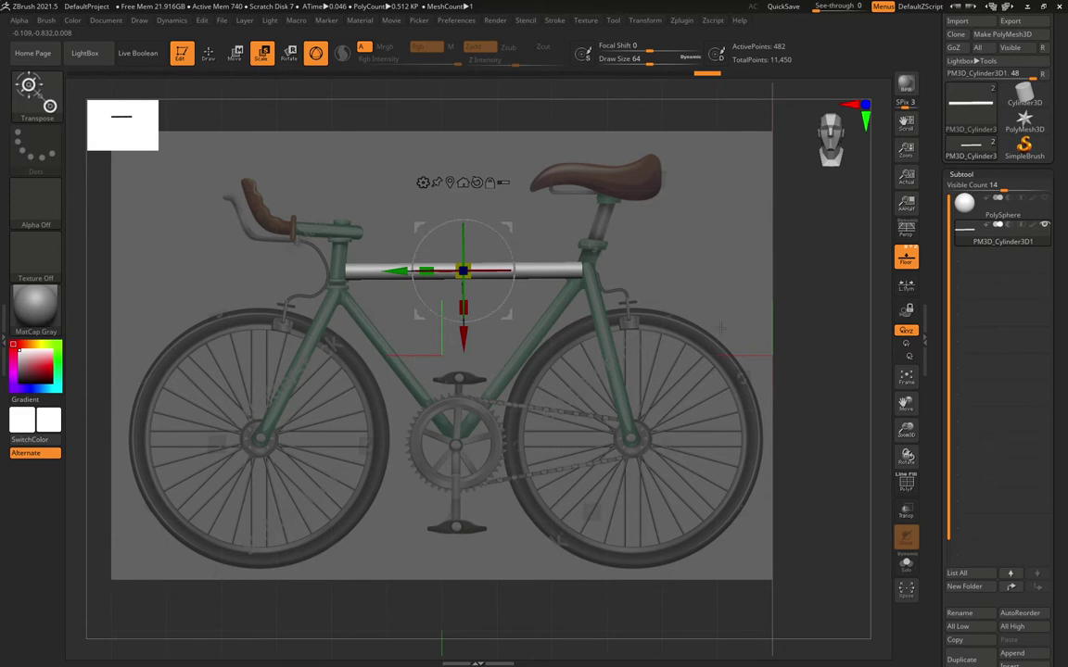
Duplicate the top tube cylinder subtool and return to the straight side view.
scroll(1065, 556, down, 3)
click(1021, 572)
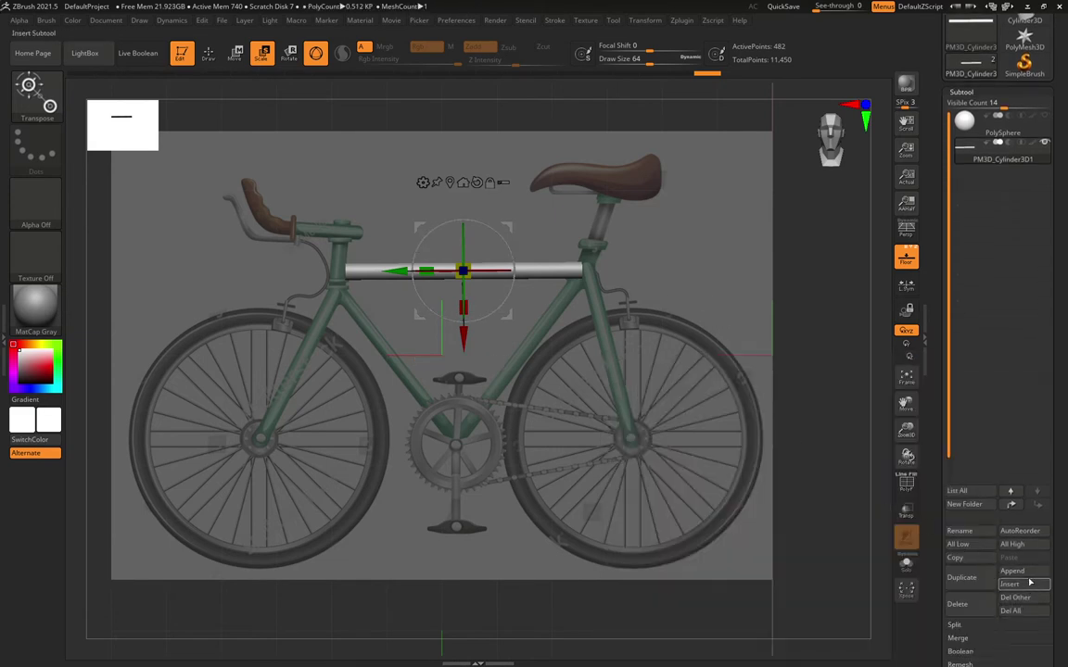
click(1024, 572)
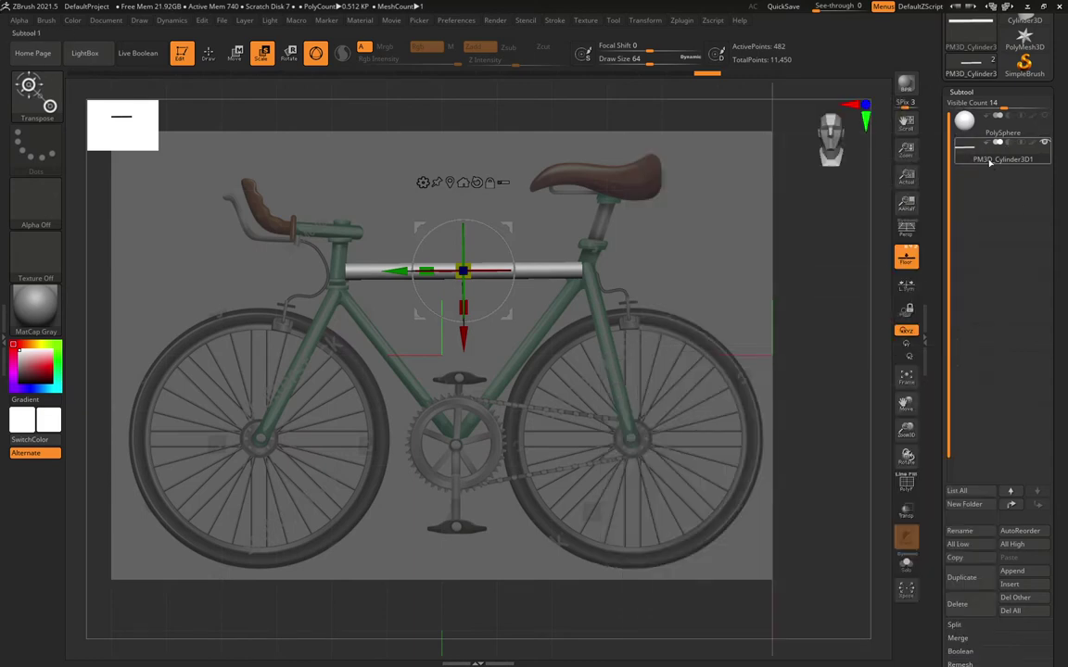
click(962, 577)
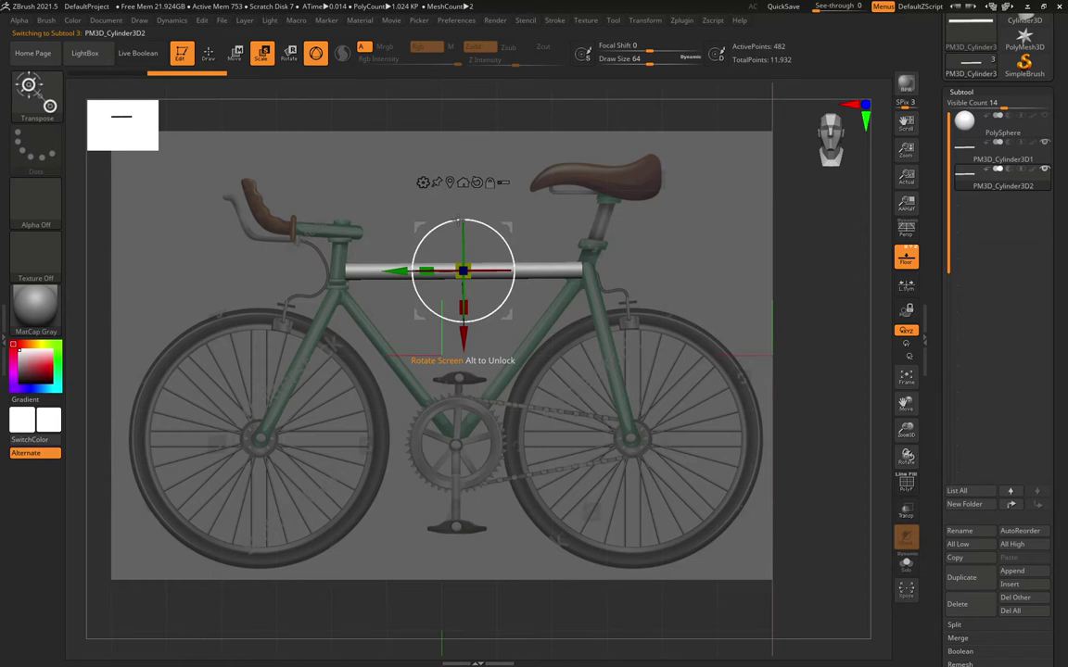
drag(812, 334, 723, 357)
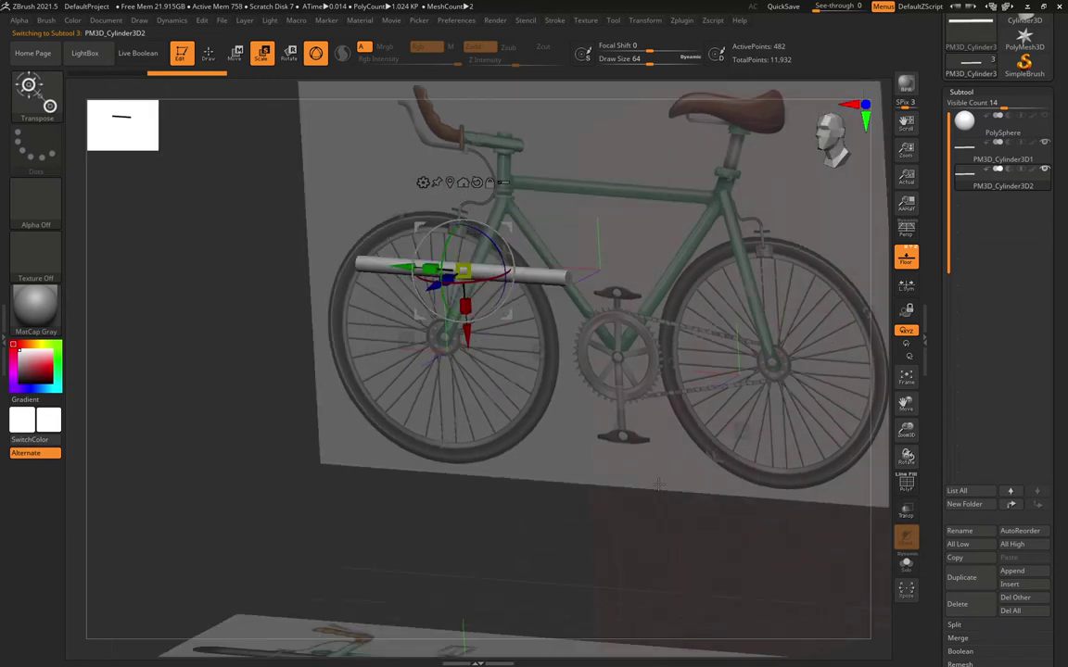
drag(656, 484, 741, 472)
Rotate and move the duplicate onto the seat tube, running from the top tube's rear end to the chainring centre.
drag(457, 219, 418, 238)
drag(505, 314, 570, 382)
drag(543, 286, 535, 283)
drag(577, 376, 581, 379)
mouse_move(509, 373)
mouse_down()
mouse_move(521, 359)
mouse_move(479, 398)
mouse_move(492, 387)
mouse_up()
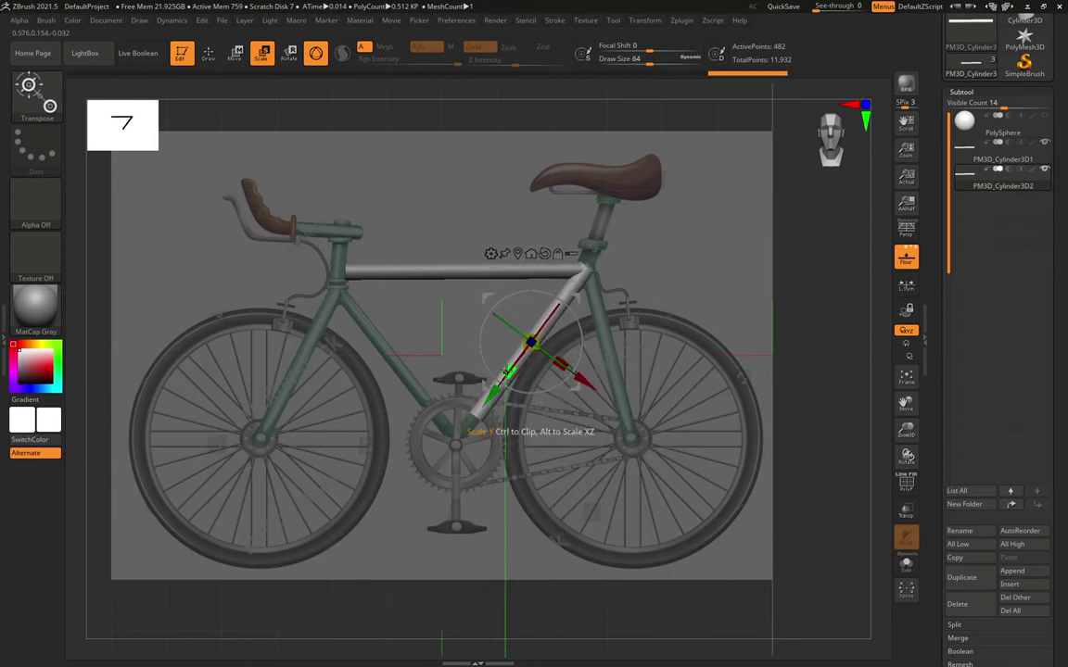
drag(507, 371, 480, 408)
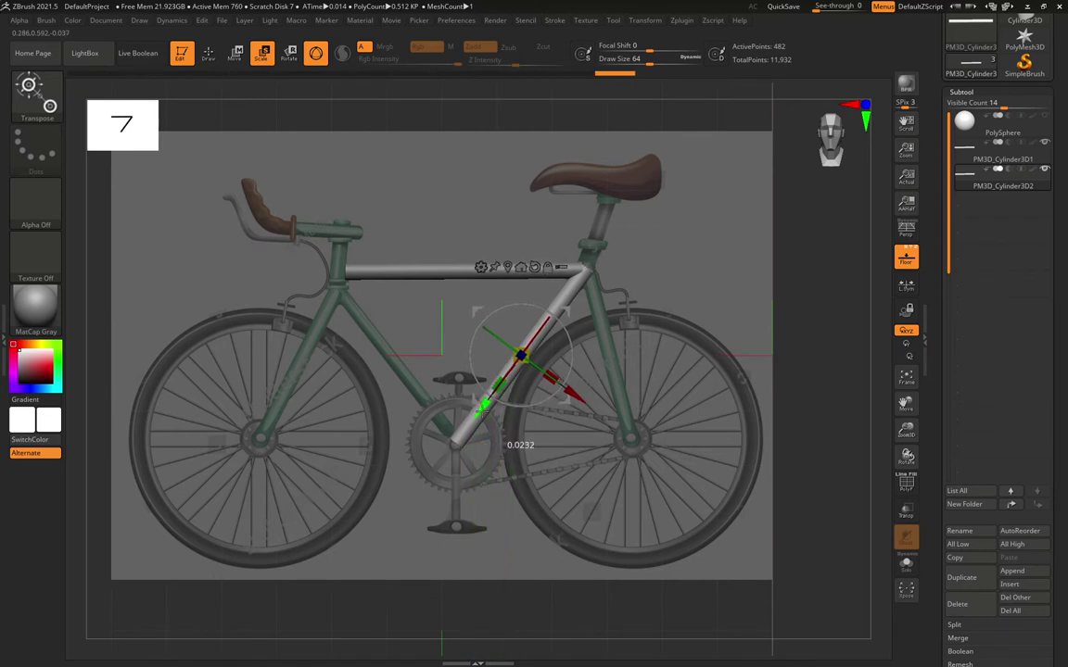
Duplicate the seat tube cylinder, then rotate and move the copy onto the down tube between head tube and chainring centre.
click(972, 586)
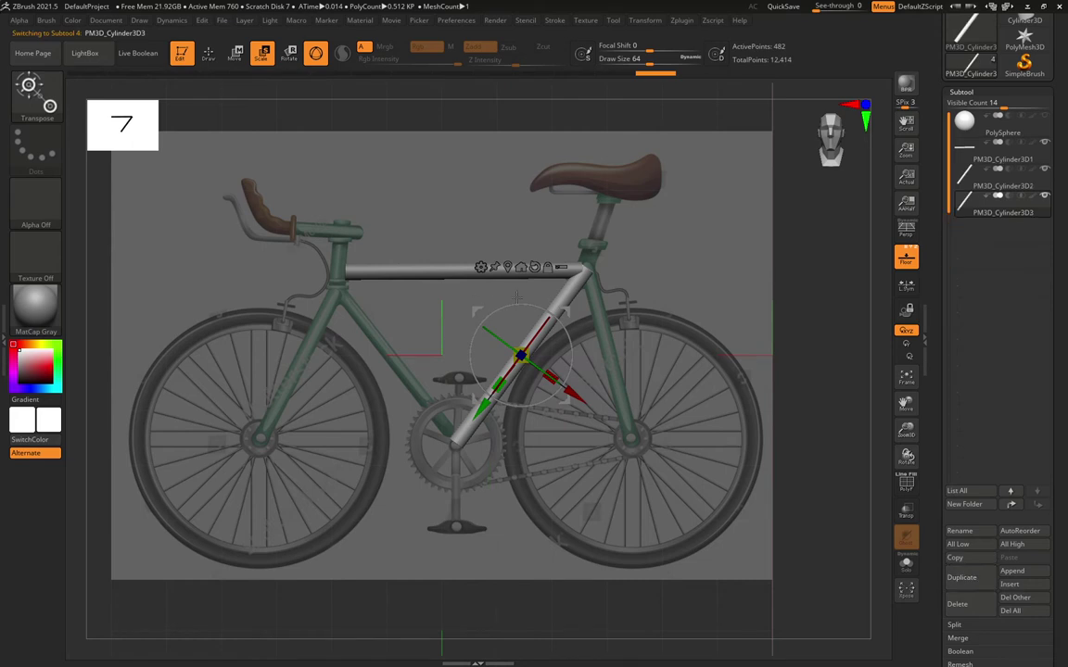
drag(521, 304, 433, 331)
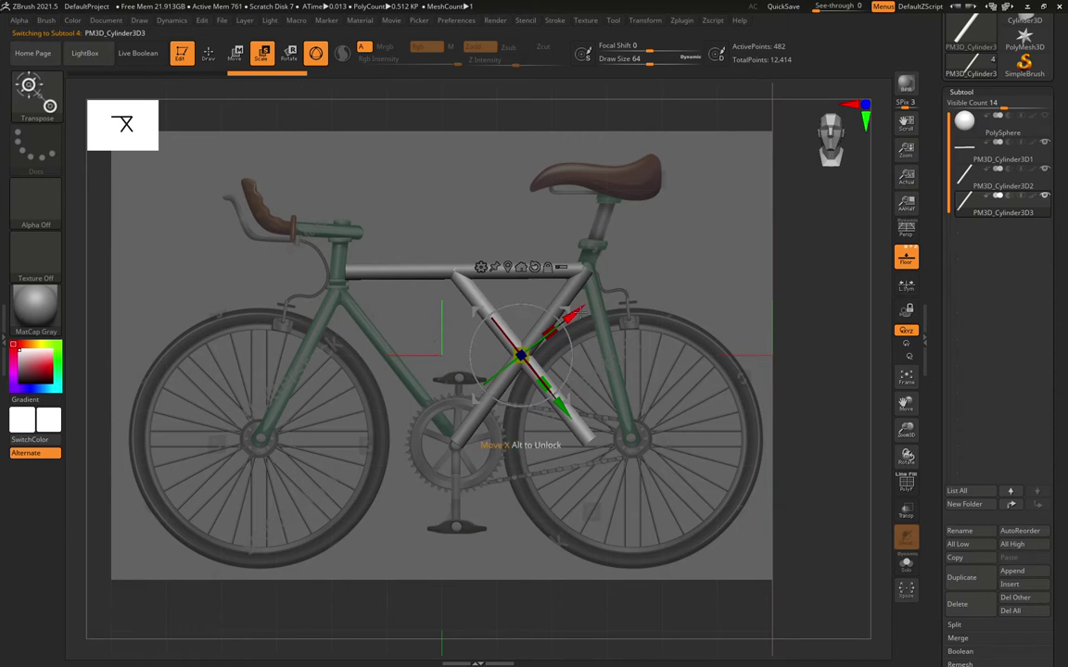
drag(570, 274, 487, 340)
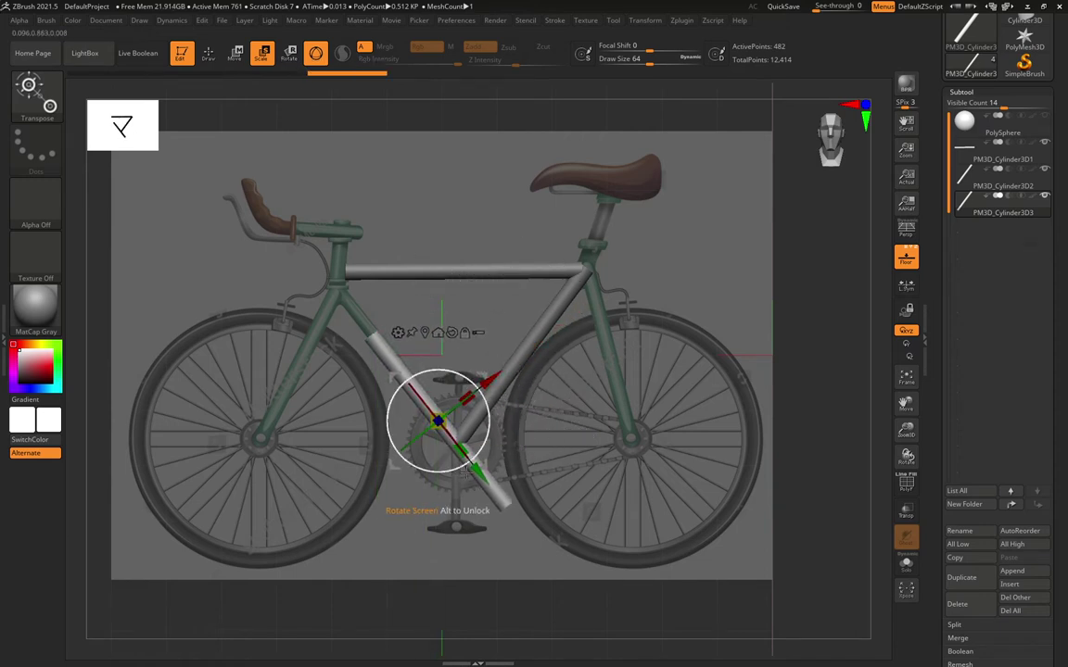
drag(442, 370, 466, 377)
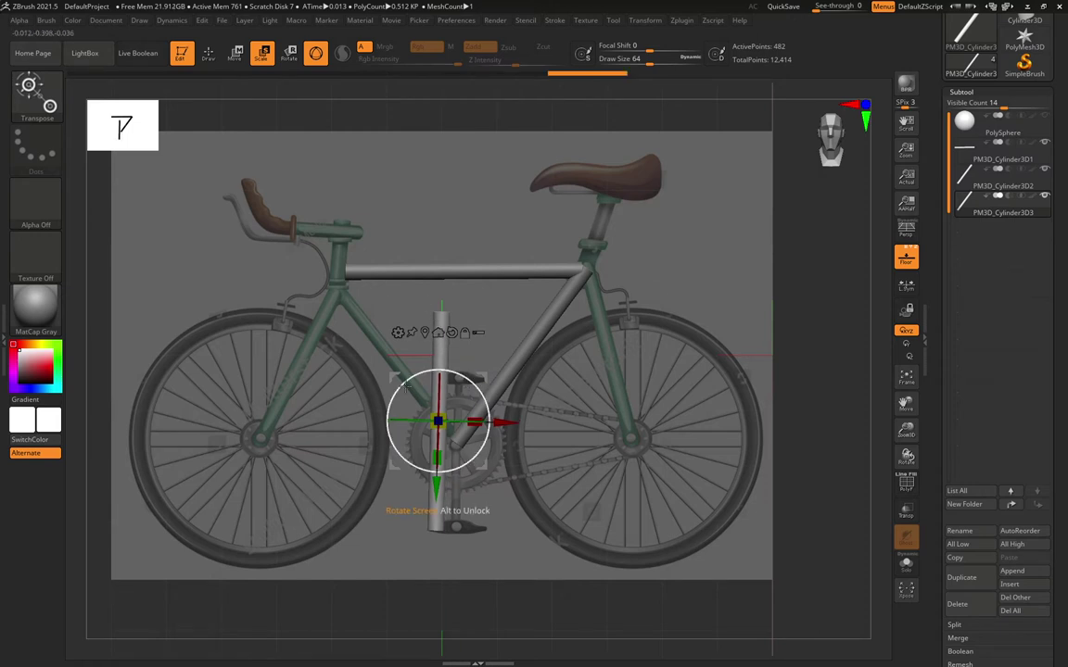
drag(417, 375, 335, 351)
drag(480, 474, 436, 422)
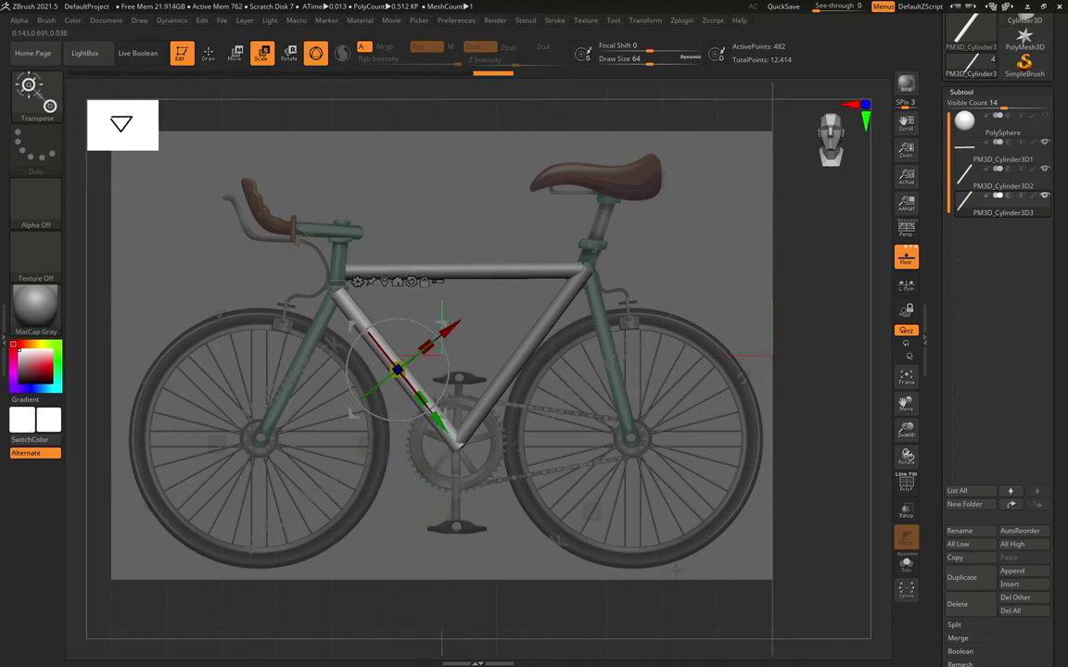
Duplicate the down tube cylinder, then rotate and move the copy along the front fork to the front wheel hub.
click(969, 584)
drag(432, 324, 326, 317)
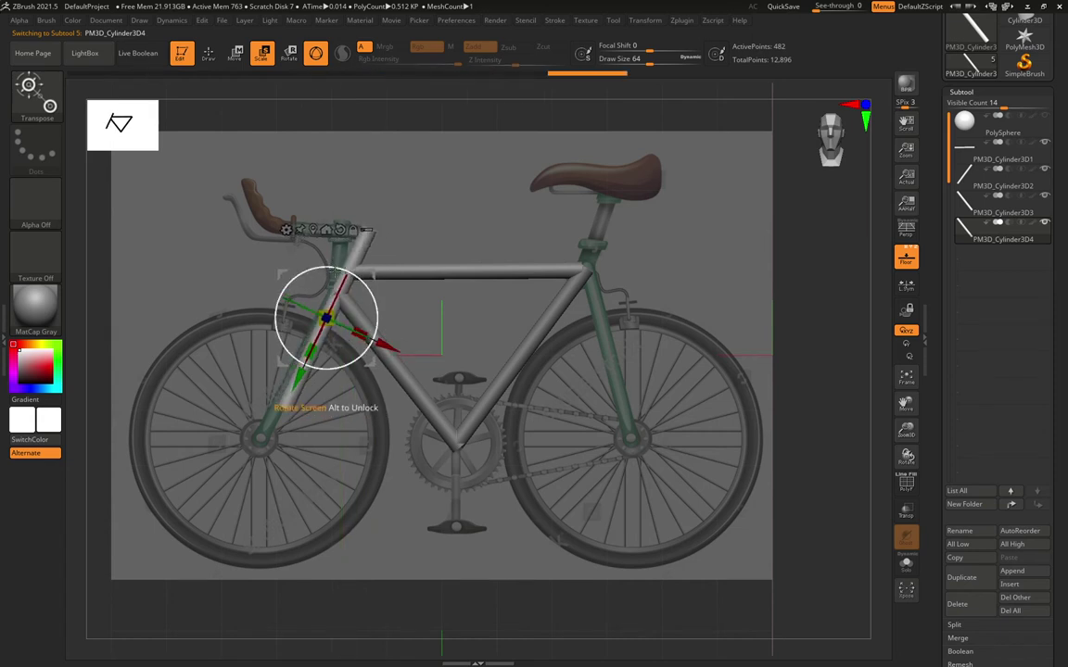
drag(333, 267, 339, 268)
drag(393, 342, 386, 339)
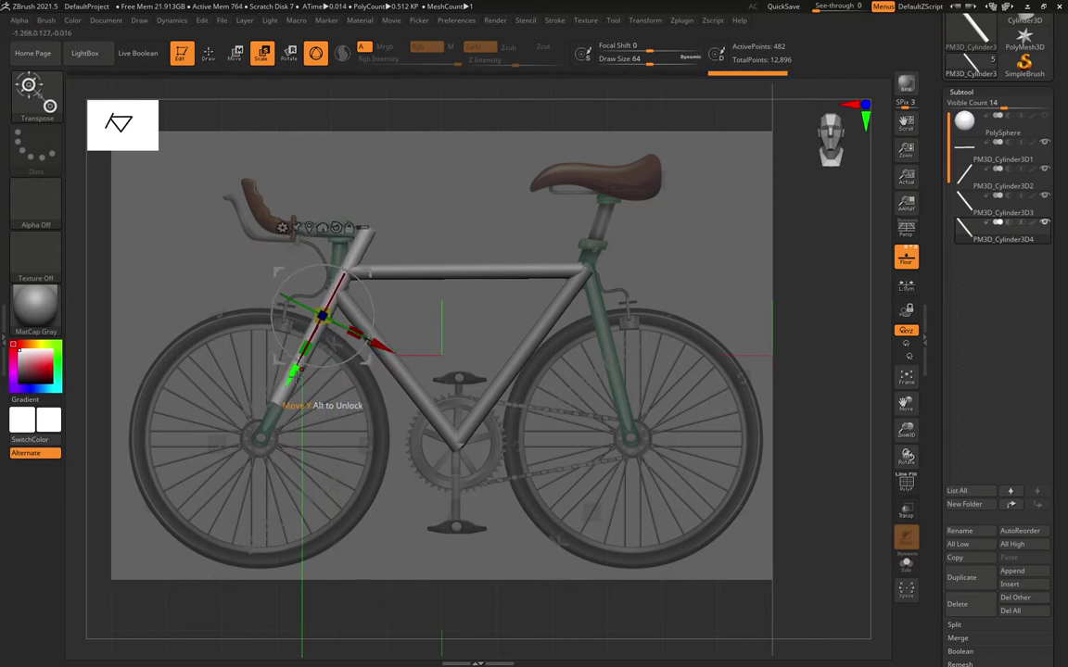
drag(295, 386, 289, 422)
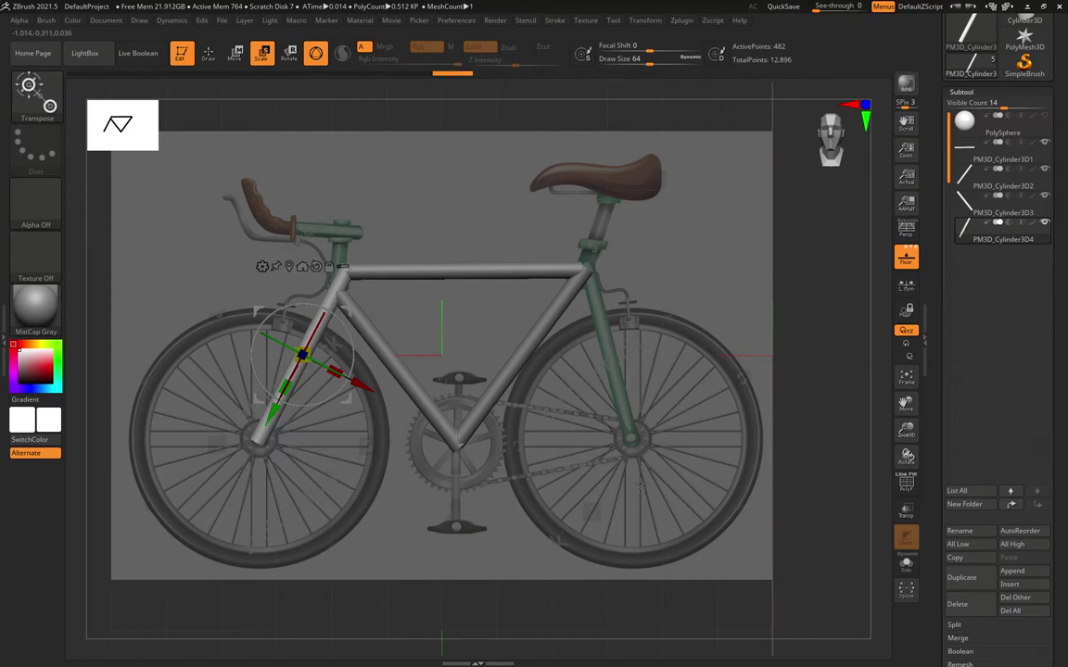
Duplicate the front fork cylinder, then rotate and move the copy onto the rear stay running to the rear wheel hub.
click(961, 576)
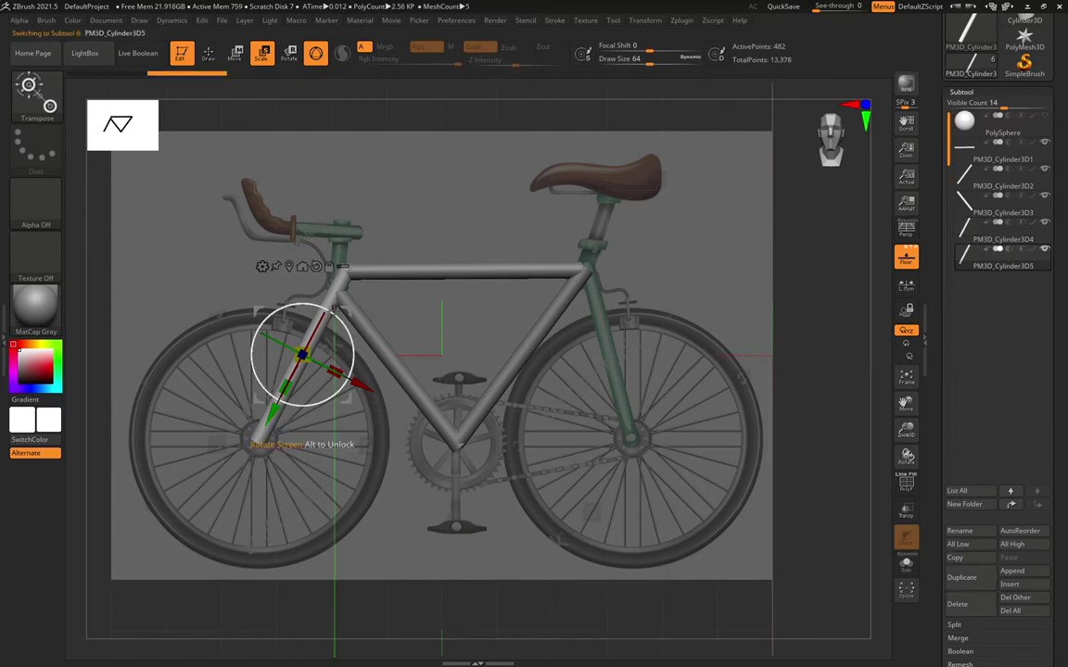
drag(353, 361, 652, 268)
drag(583, 283, 651, 438)
drag(630, 316, 645, 321)
drag(649, 434, 618, 418)
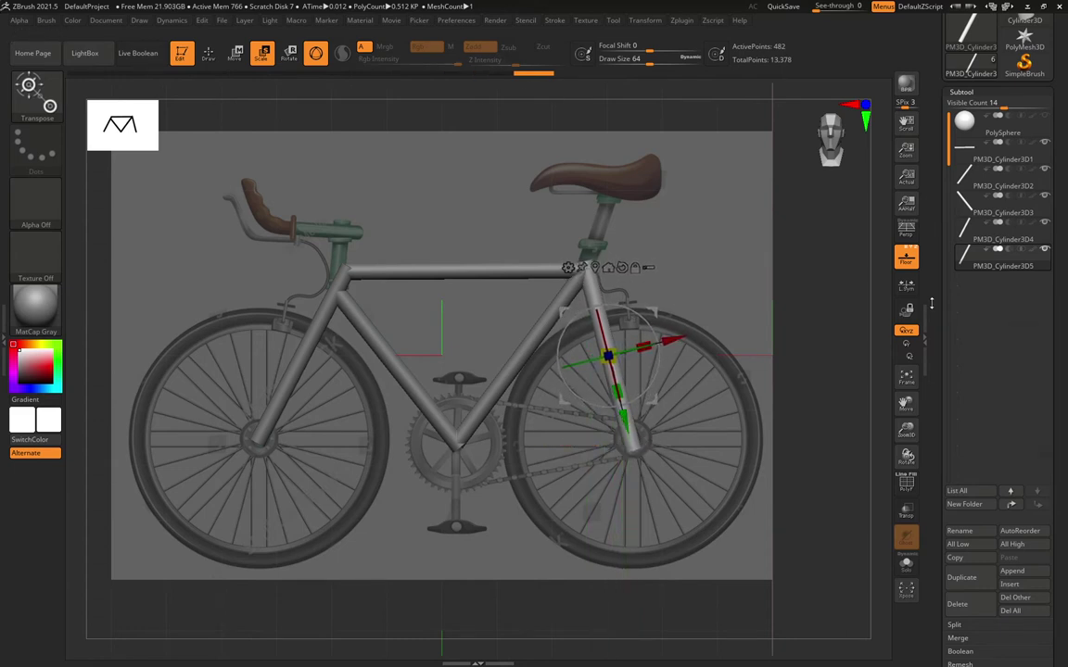
Hide the floor grid and its reference images to inspect the tube frame, then show them again.
click(906, 259)
drag(579, 545, 611, 532)
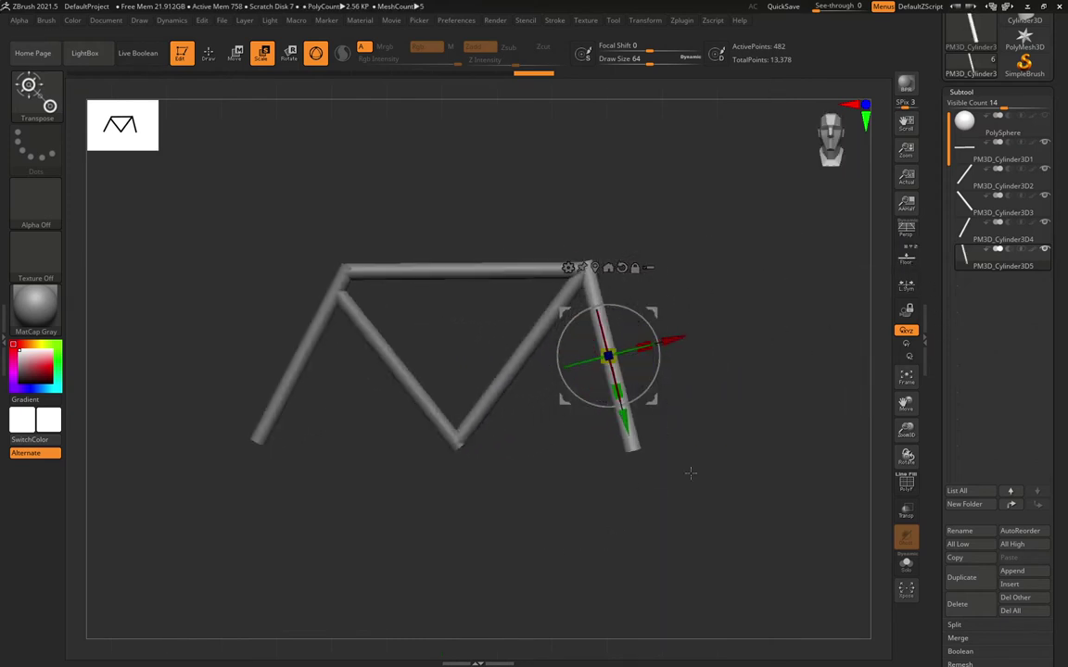
click(907, 260)
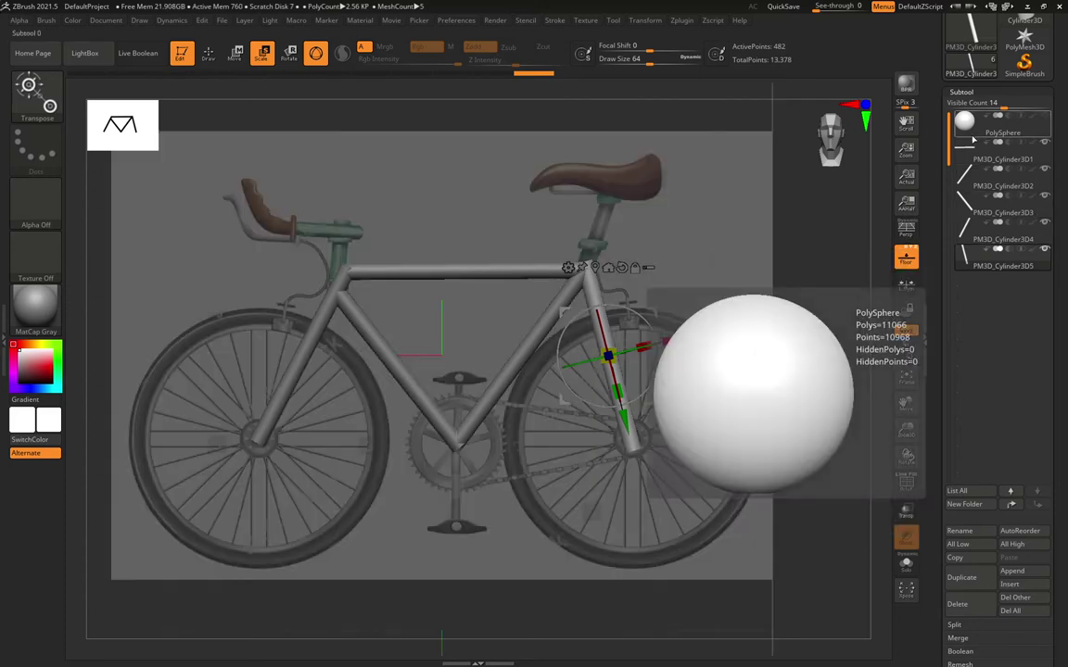
Rename the top tube's cylinder subtool as crossbar.
click(964, 158)
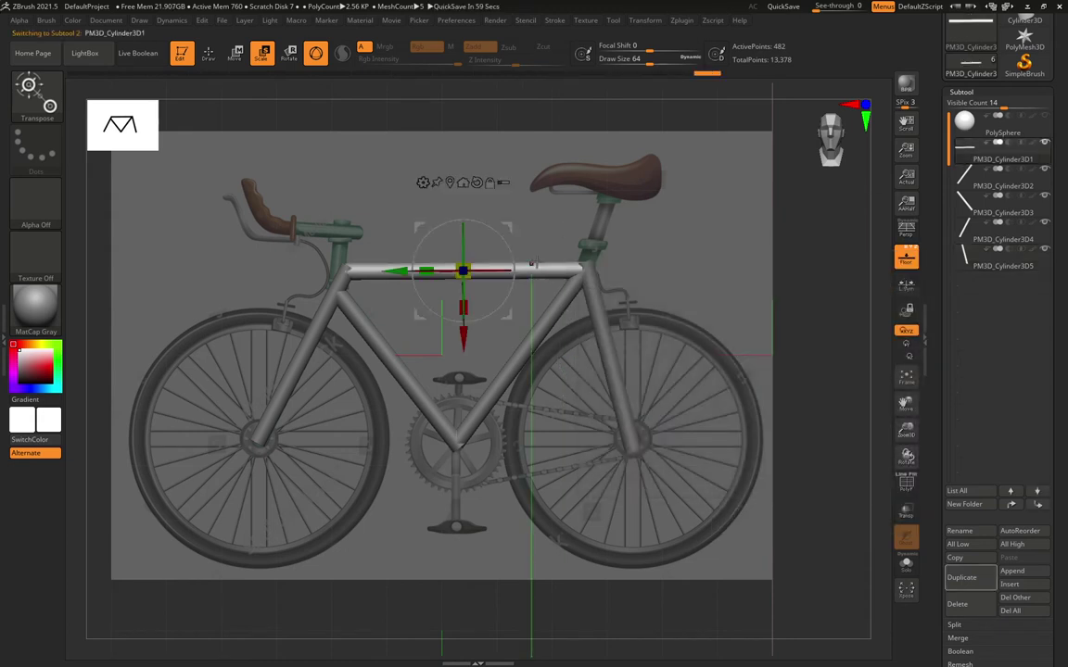
scroll(1004, 620, down, 2)
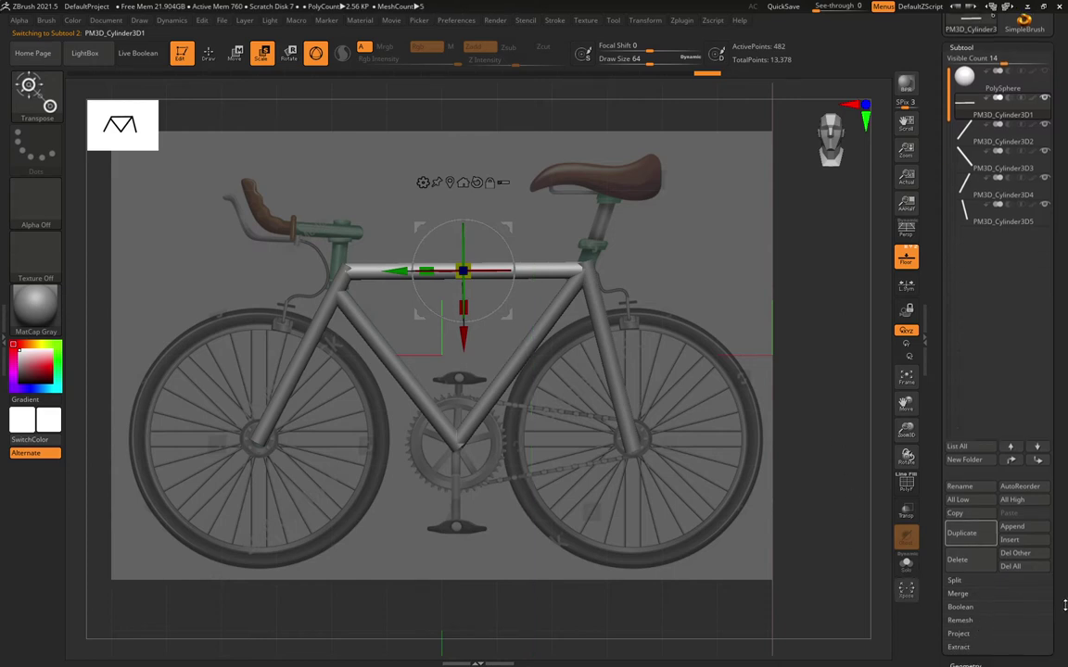
click(955, 486)
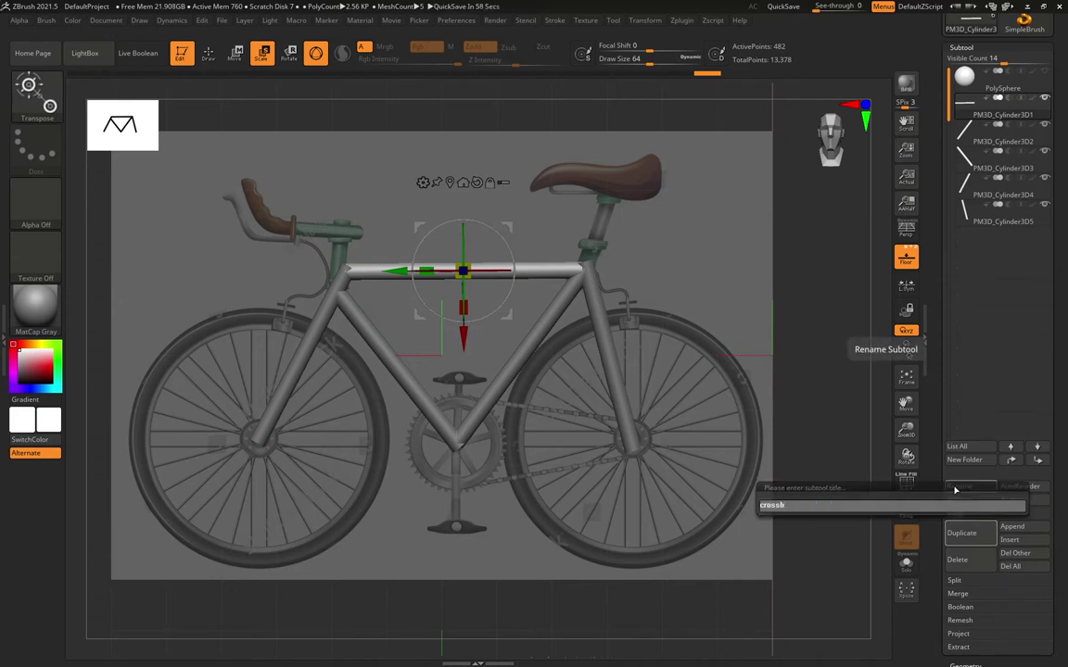
key(Return)
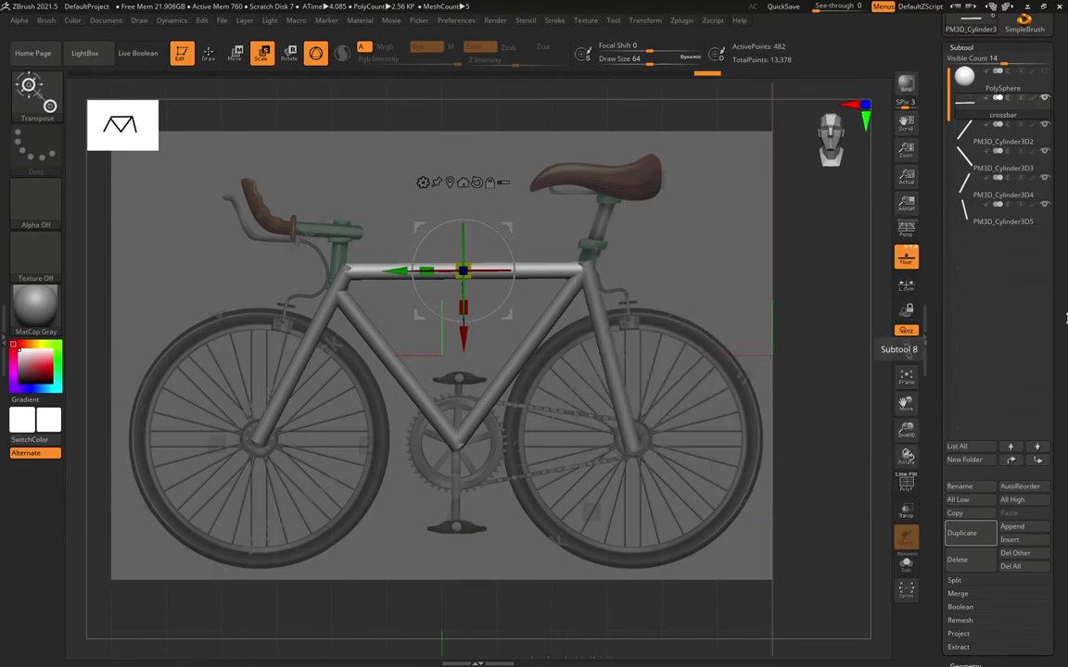
Merge the crossbar subtool down with the four cylinders below it, PM3D_Cylinder3D2 through PM3D_Cylinder3D5, into one subtool.
scroll(954, 538, down, 1)
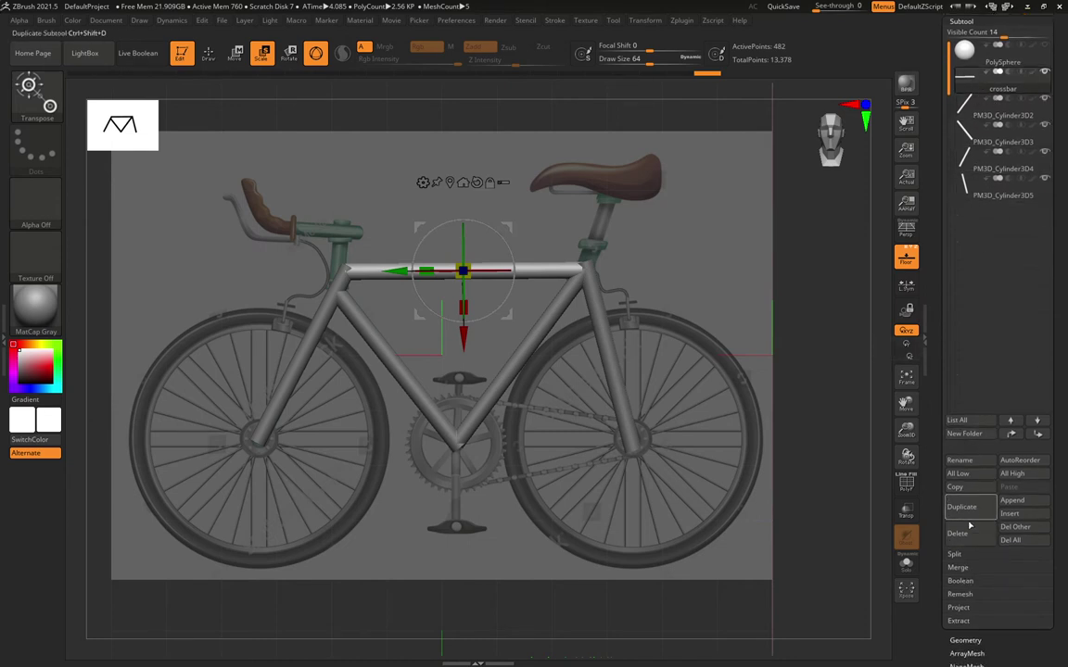
click(977, 574)
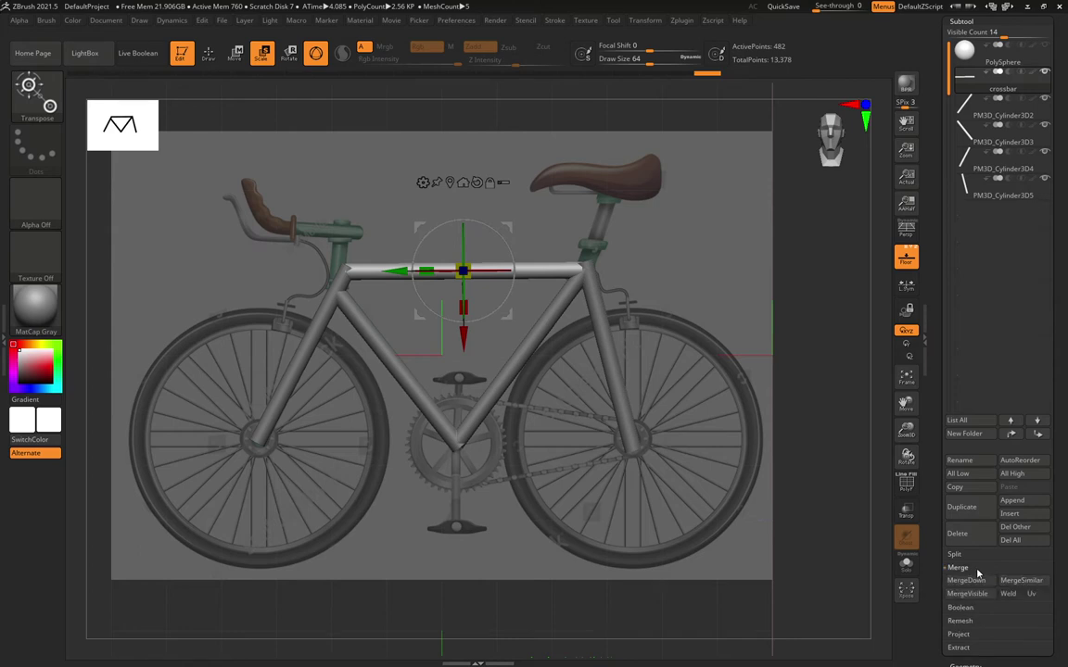
click(968, 580)
click(868, 603)
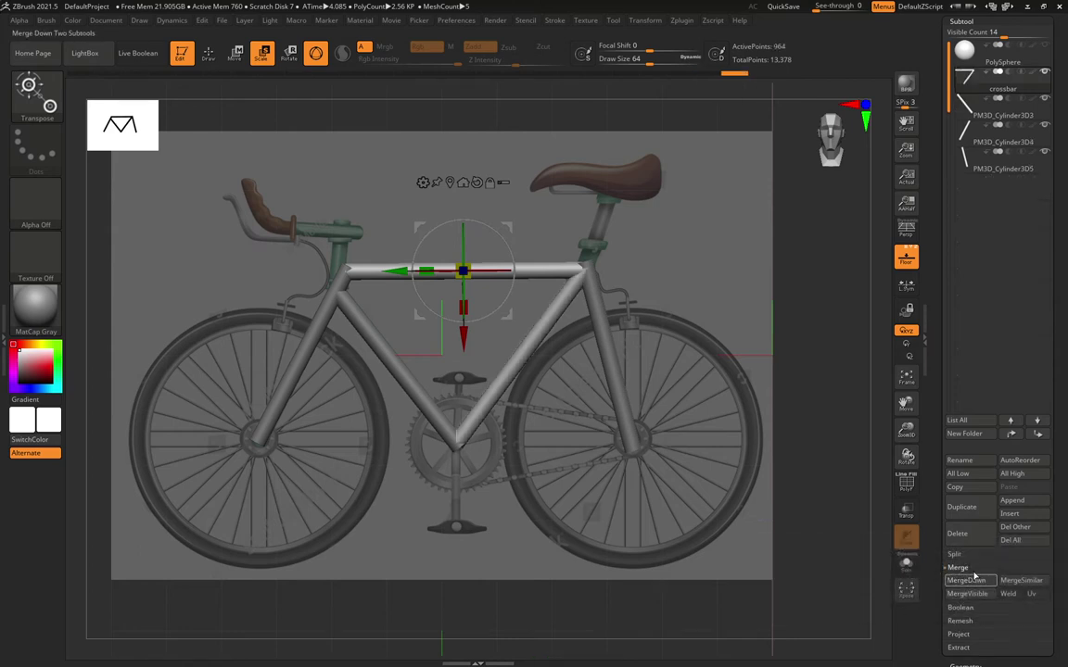
click(965, 581)
click(867, 608)
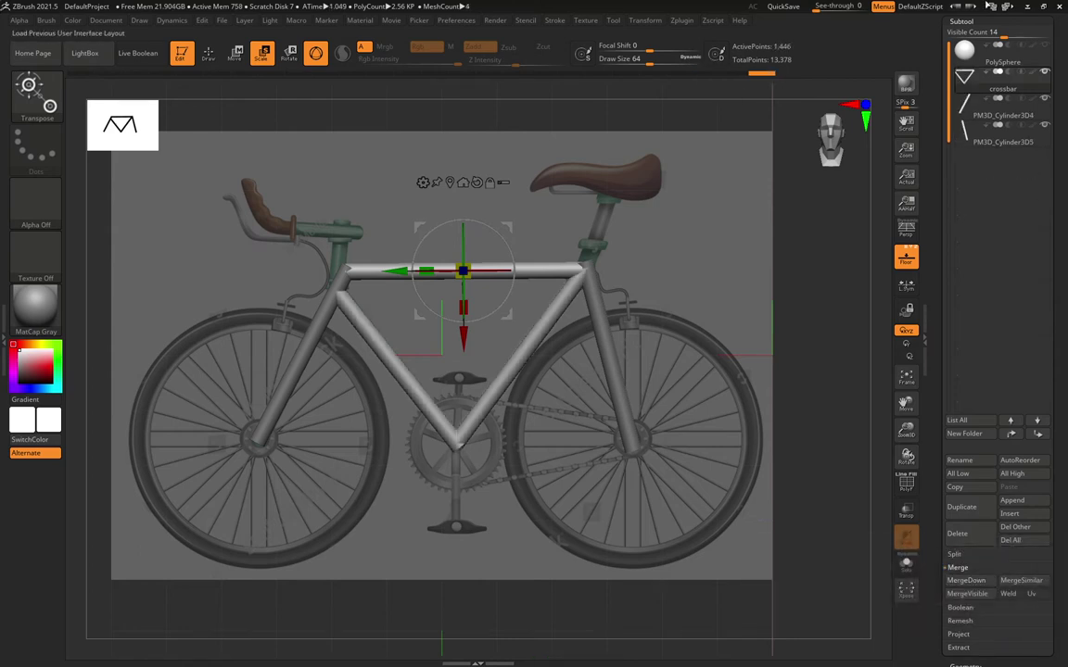
click(983, 582)
click(868, 605)
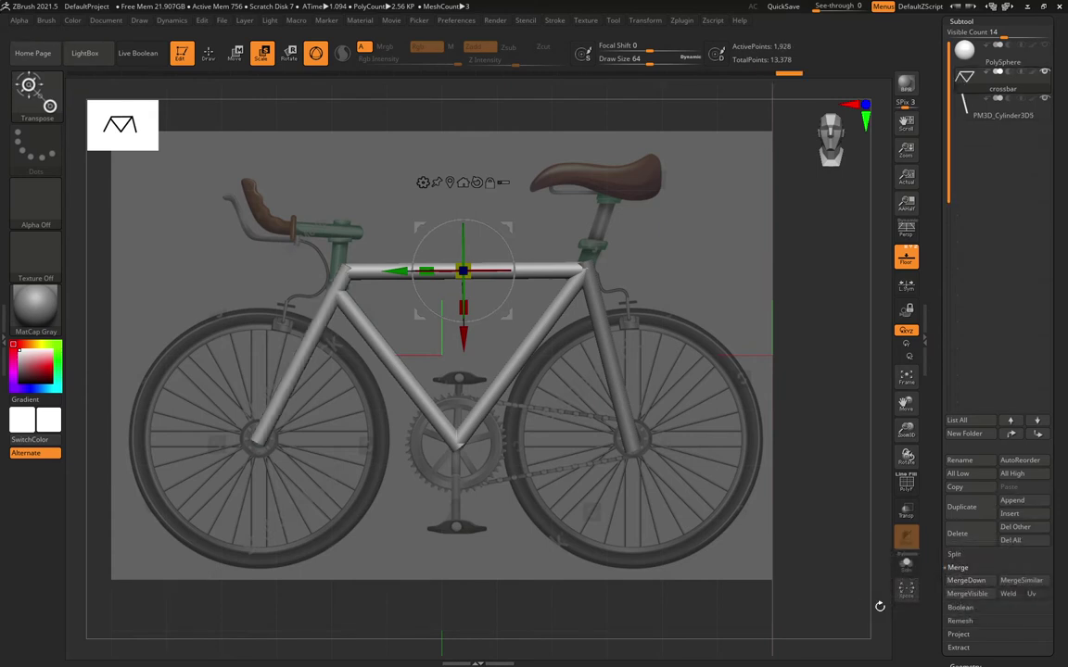
click(969, 581)
click(870, 606)
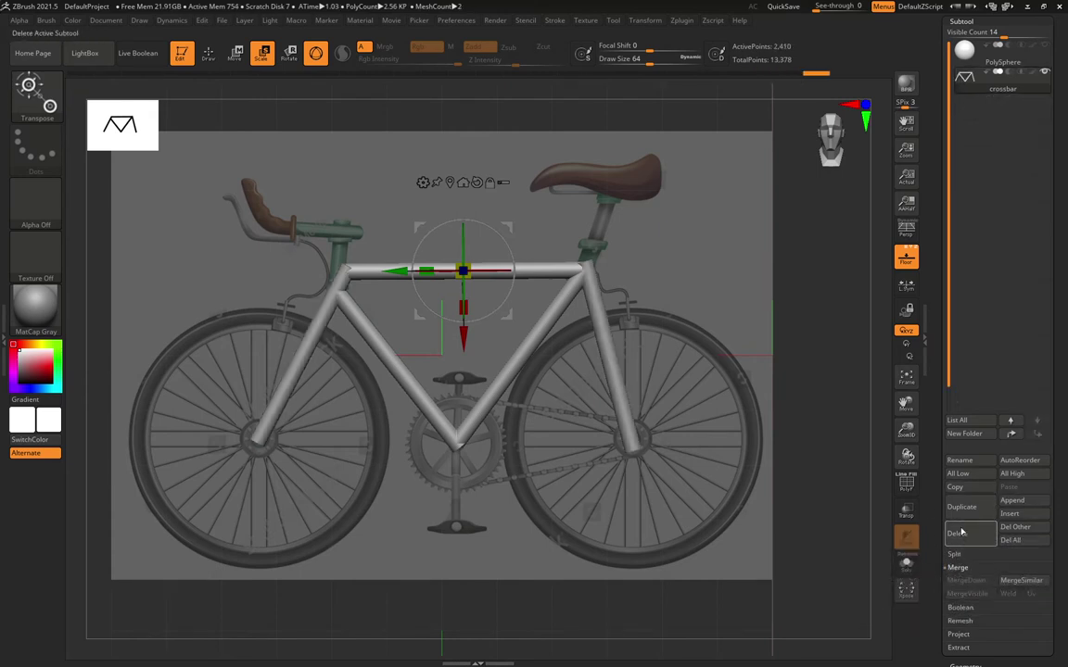
Rename the merged frame subtool as Bike frame.
click(959, 461)
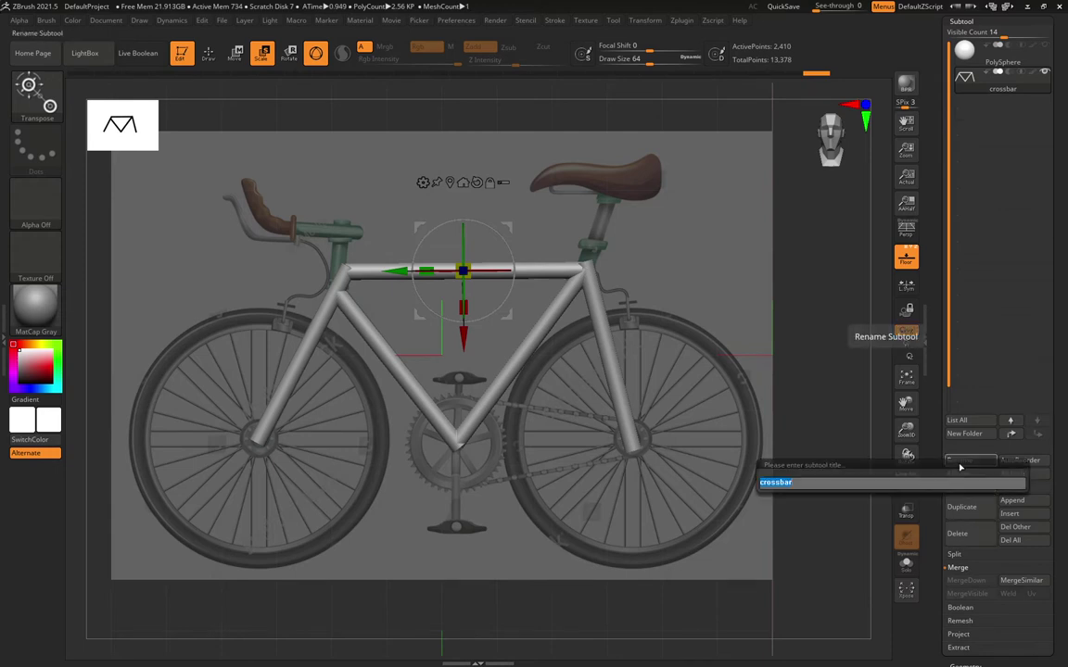
text(Bike frame)
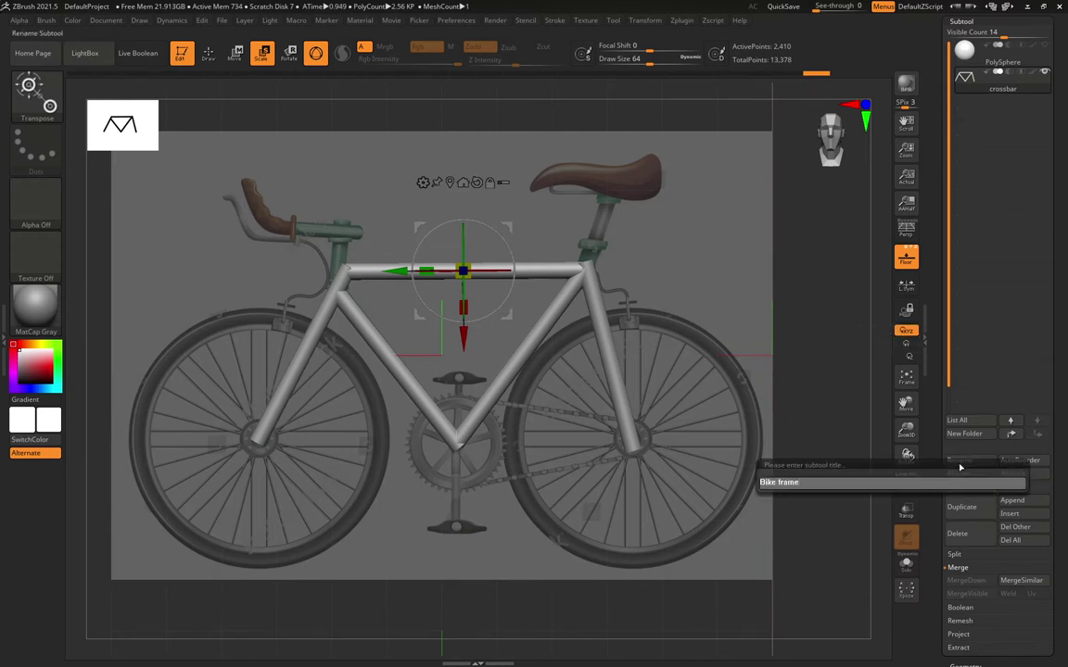
key(Return)
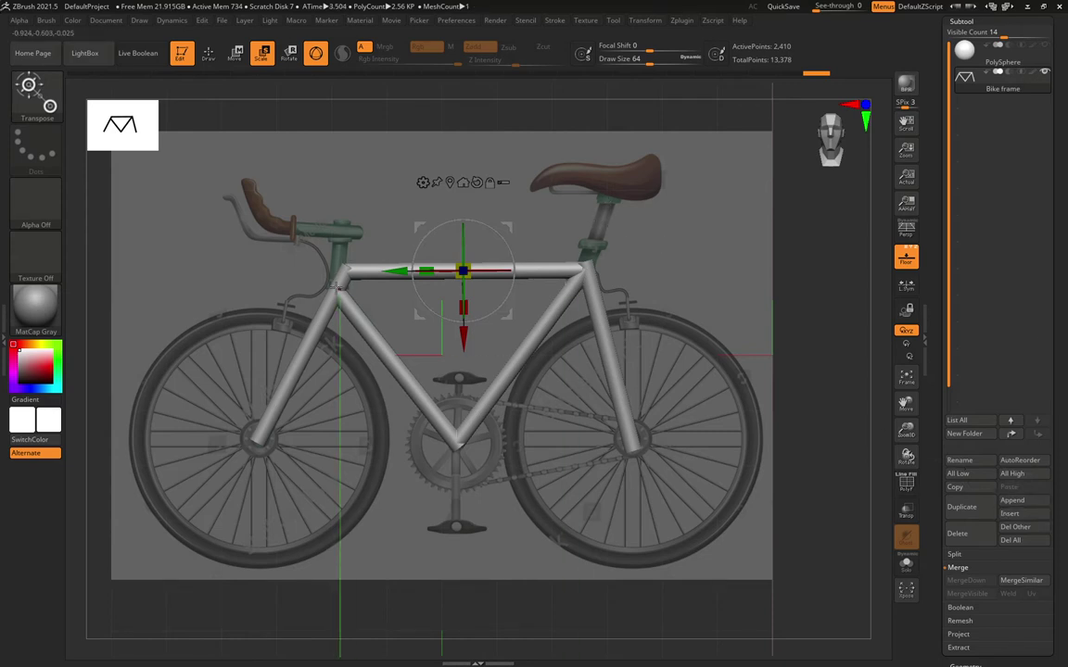
Append a Cylinder3D subtool and scale it down into a short, thin vertical tube, leaving the bike frame in place.
click(1017, 500)
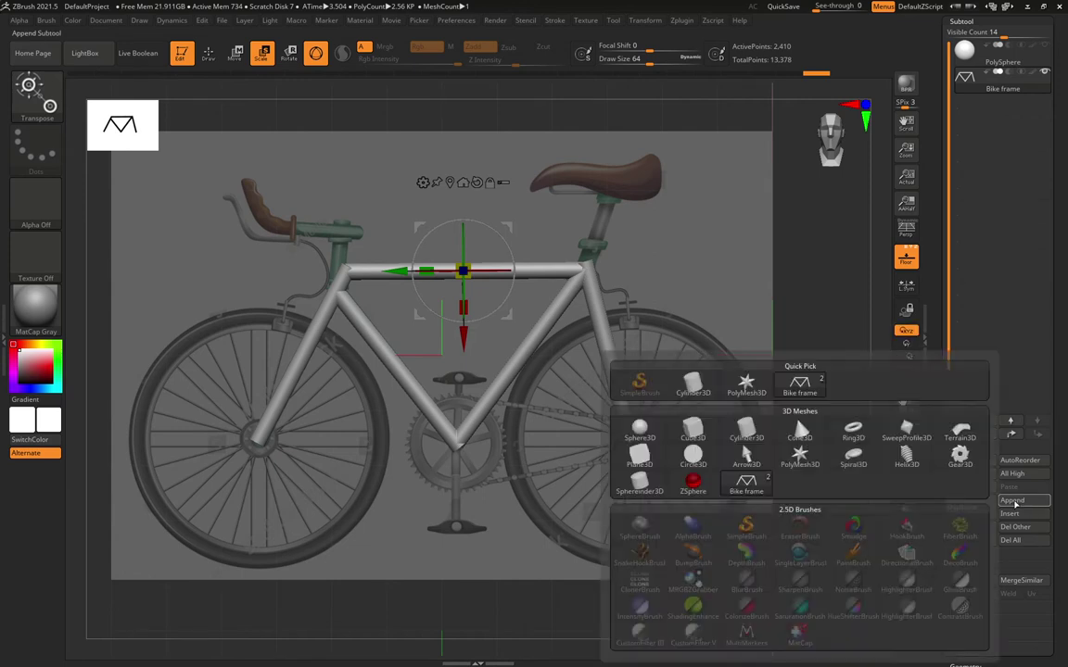
click(753, 436)
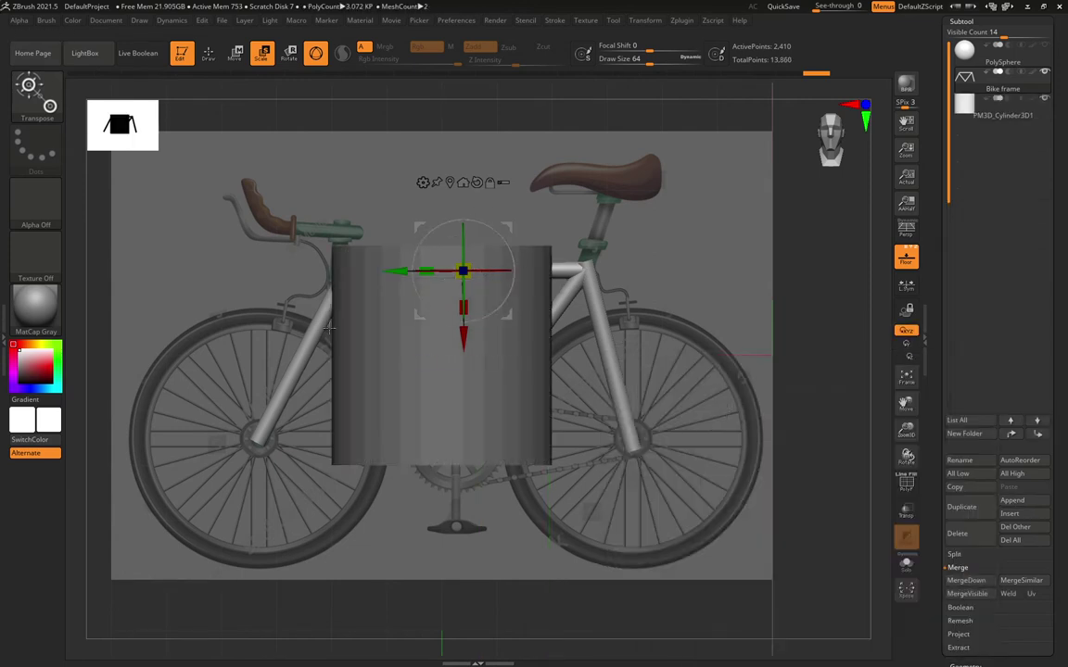
mouse_move(996, 81)
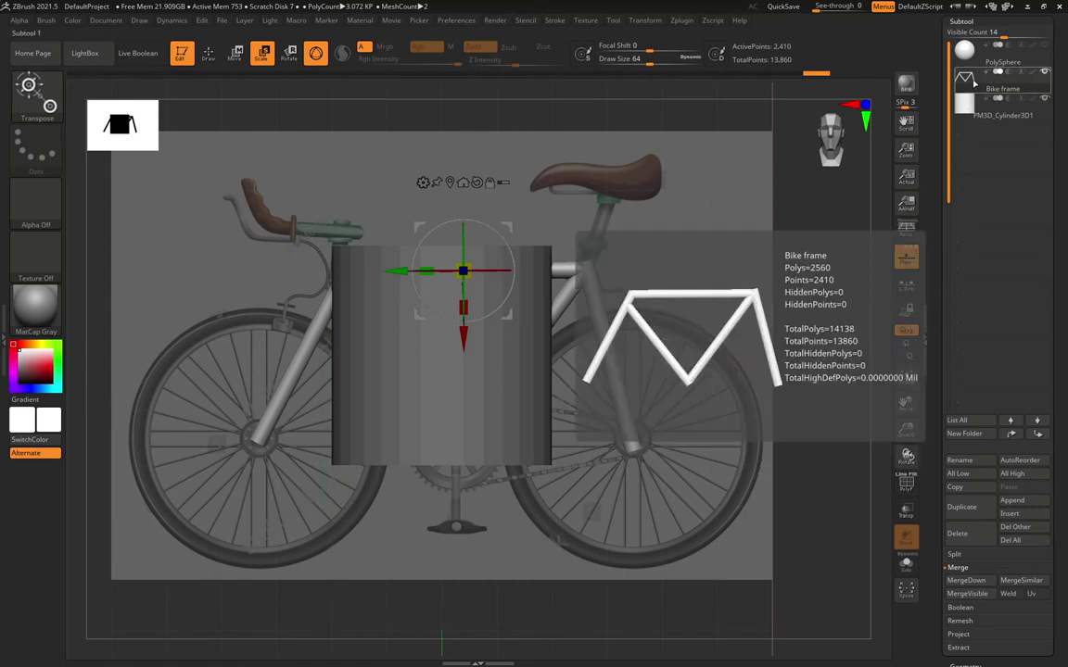
drag(463, 271, 483, 282)
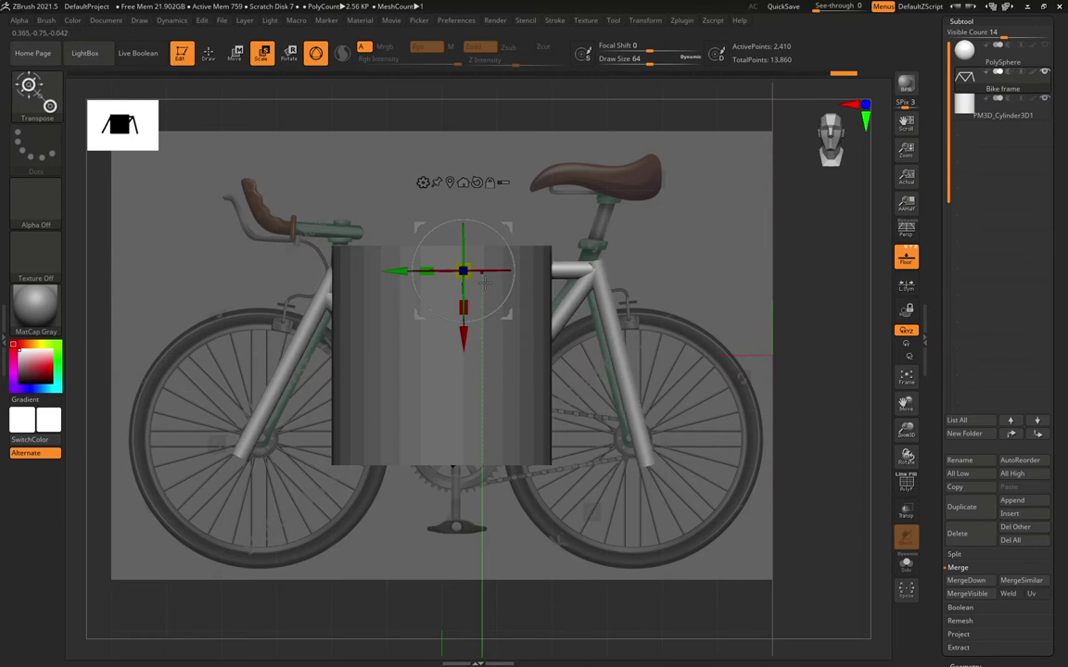
key(ctrl+z)
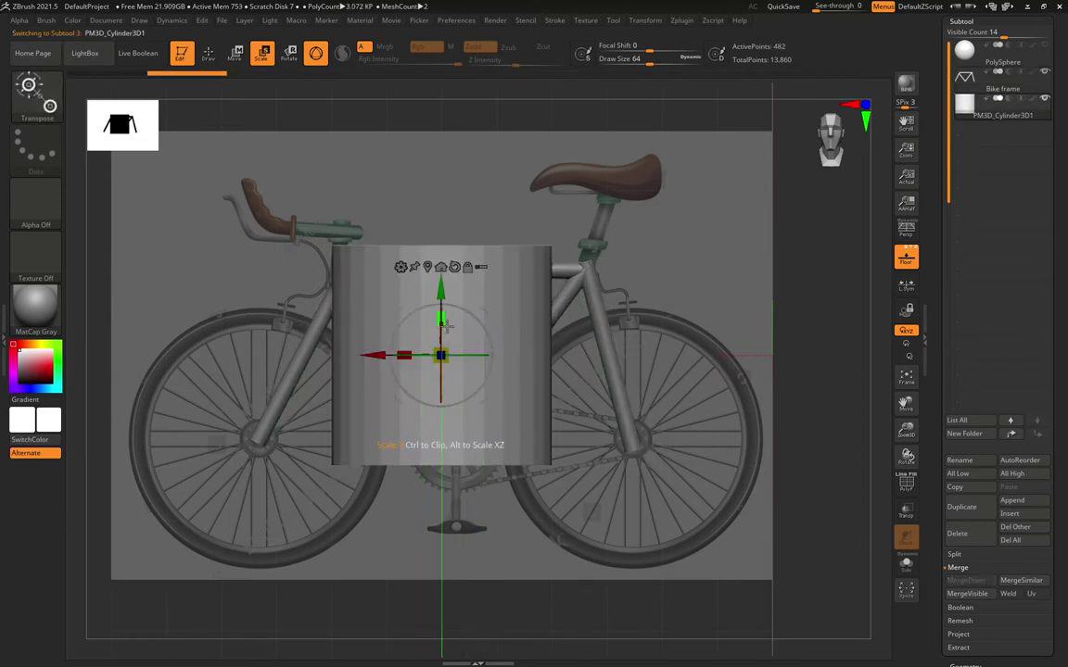
drag(443, 360, 459, 330)
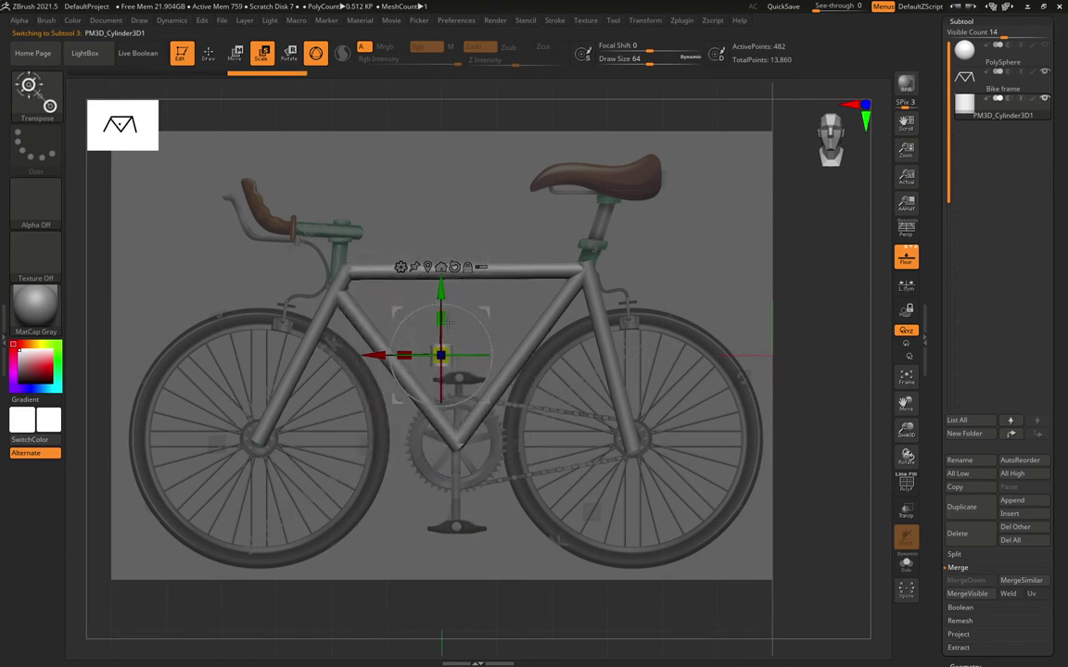
drag(448, 282, 449, 284)
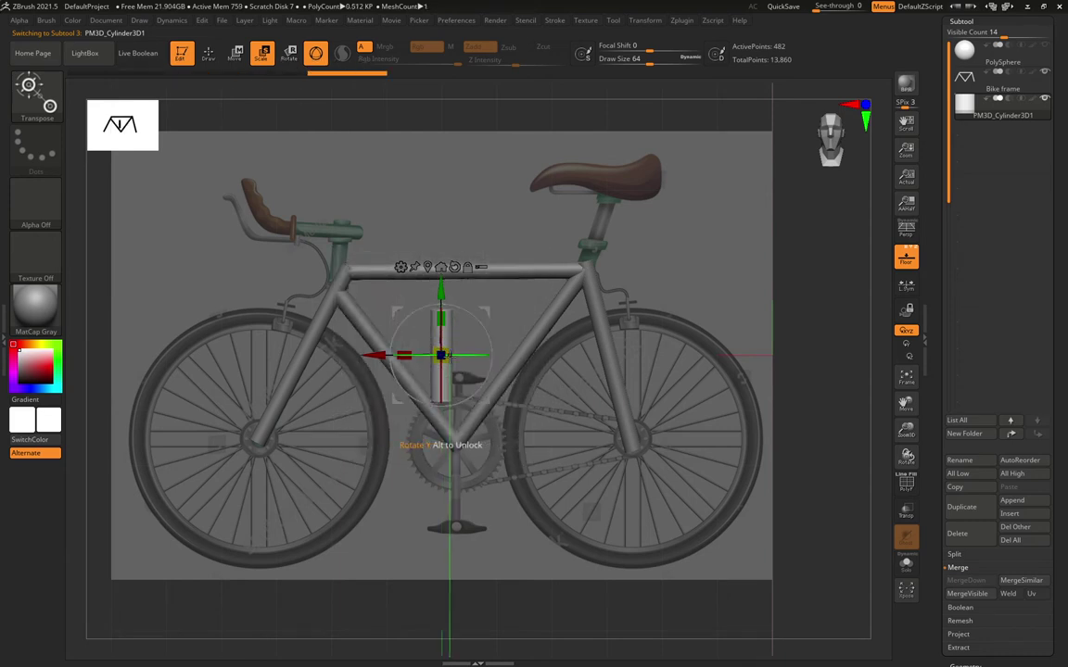
drag(441, 355, 444, 369)
Rotate and move the thin tube onto the tilted seat post between the frame and the saddle in the side view.
drag(468, 313, 485, 330)
drag(472, 288, 622, 189)
drag(452, 185, 525, 235)
drag(626, 223, 625, 224)
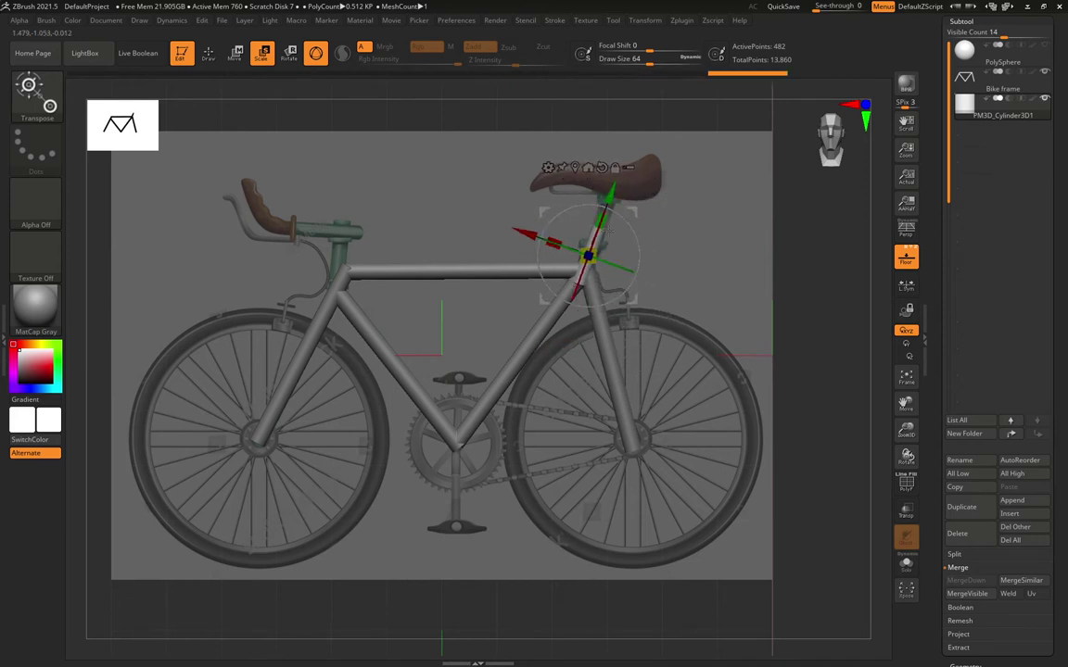
drag(601, 225, 617, 180)
Shift the seat post cylinder by about -0.035 along Z to centre it on the frame tubes.
drag(746, 281, 634, 285)
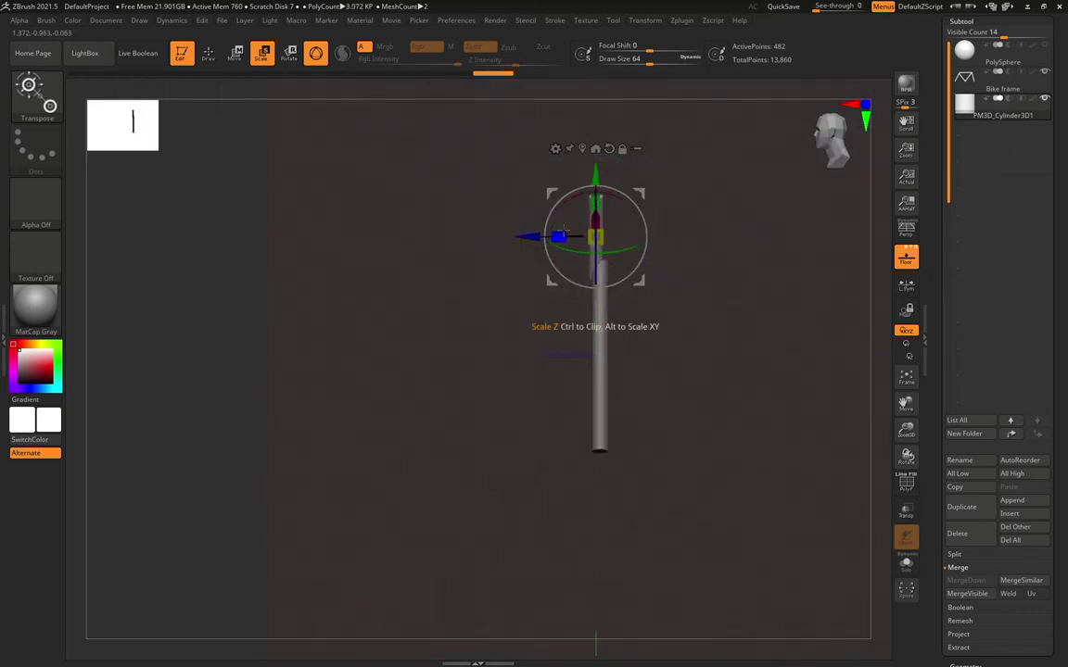
drag(531, 238, 535, 237)
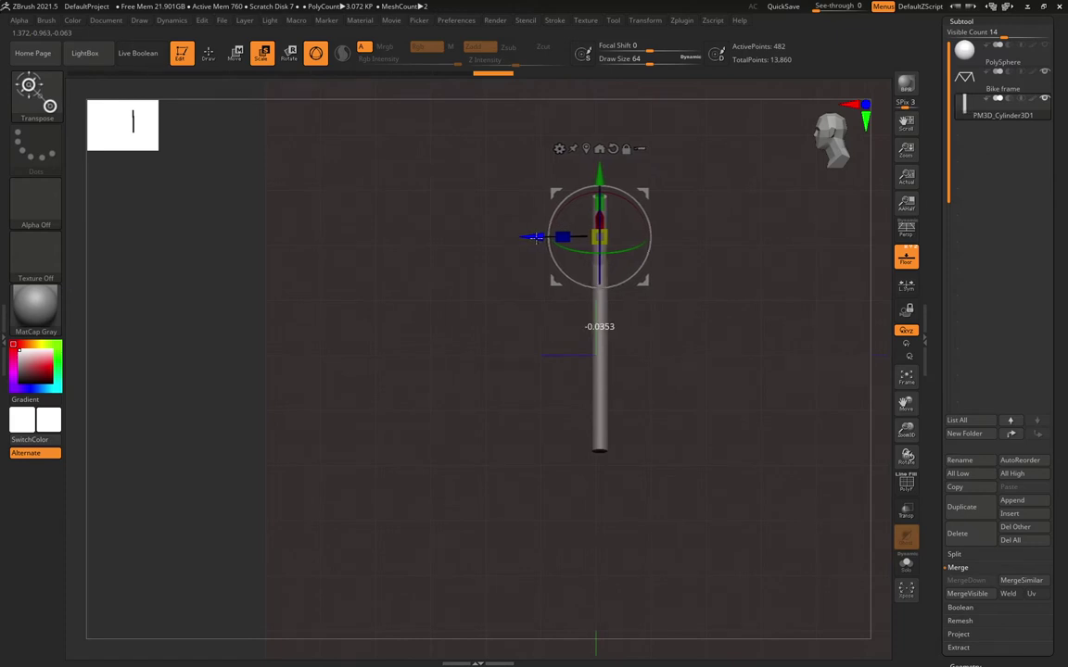
drag(359, 369, 413, 371)
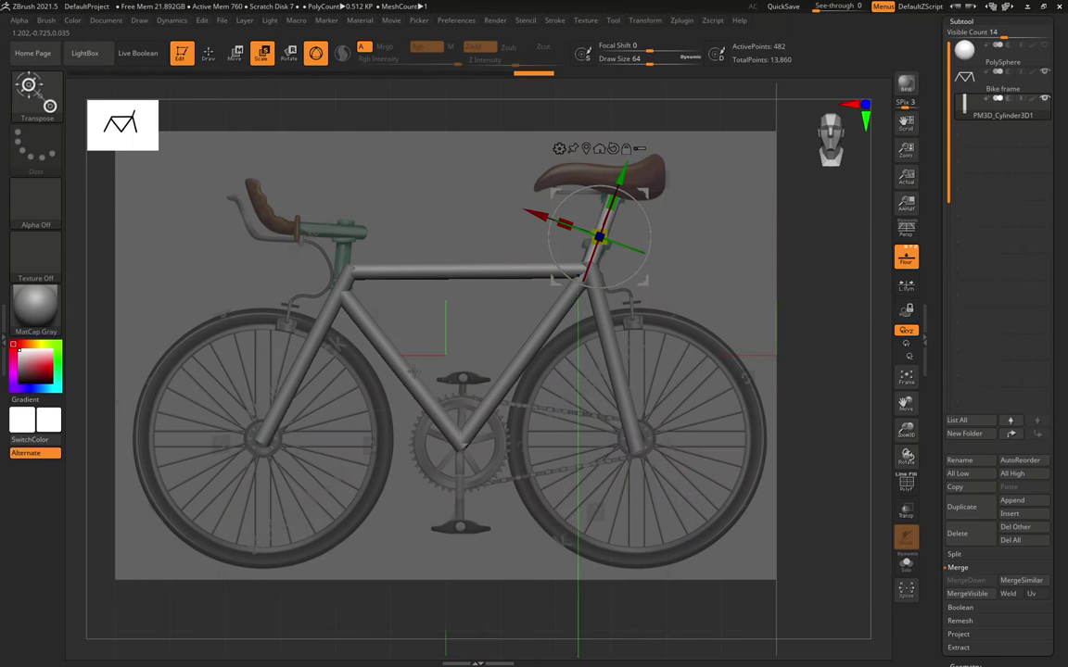
Duplicate the seat post cylinder, then rotate the copy upright, move it onto the head tube and resize it to fit the reference.
click(961, 507)
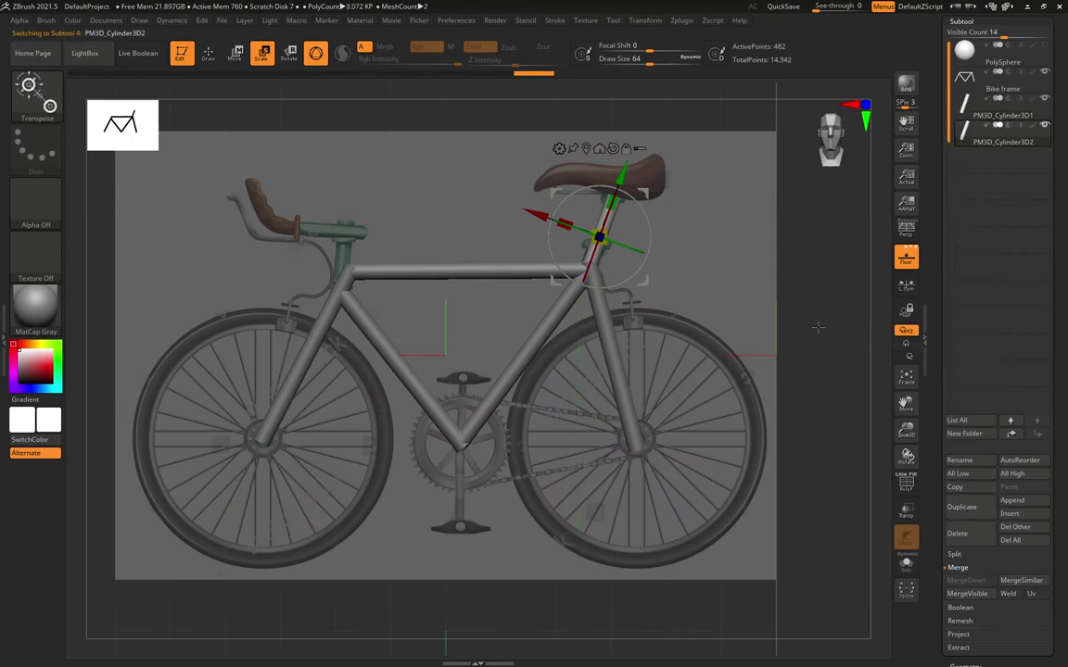
mouse_move(640, 193)
mouse_down()
mouse_move(614, 191)
mouse_move(622, 193)
mouse_up()
drag(542, 236, 276, 229)
mouse_move(348, 199)
mouse_down()
mouse_move(342, 223)
mouse_move(342, 178)
mouse_up()
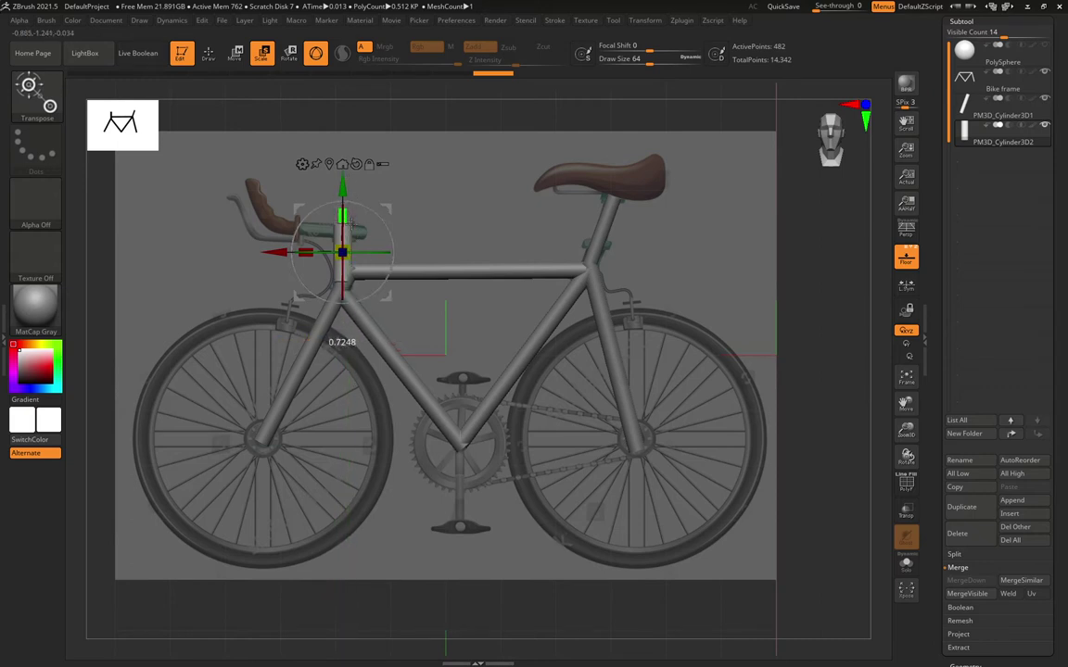
drag(343, 186, 342, 259)
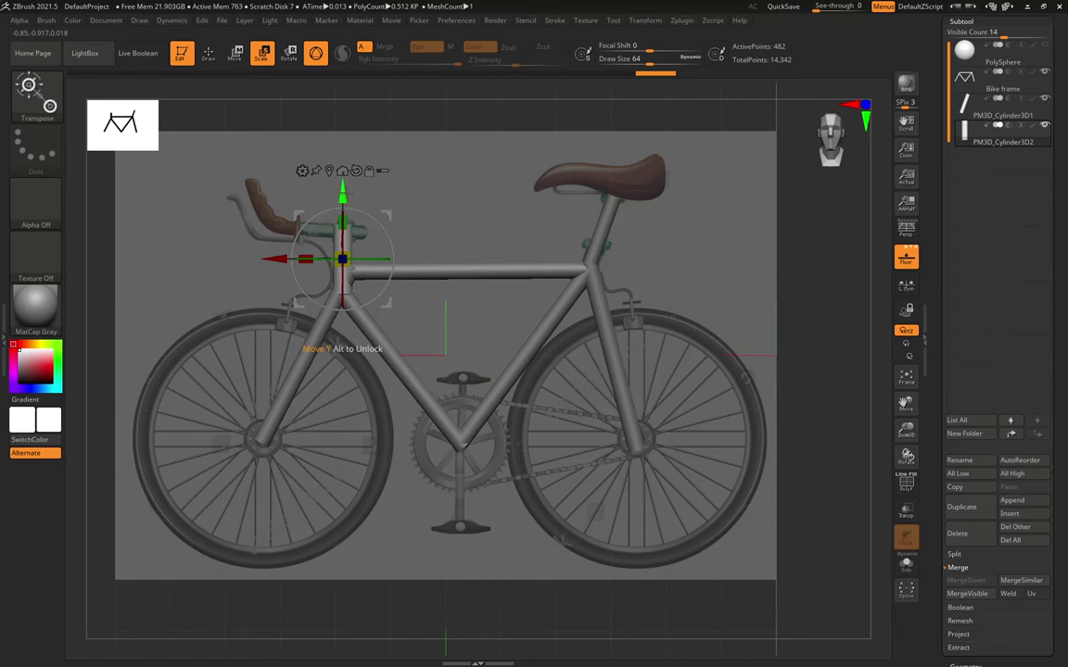
mouse_move(352, 195)
mouse_down()
mouse_move(354, 178)
mouse_move(356, 193)
mouse_up()
drag(422, 218, 464, 219)
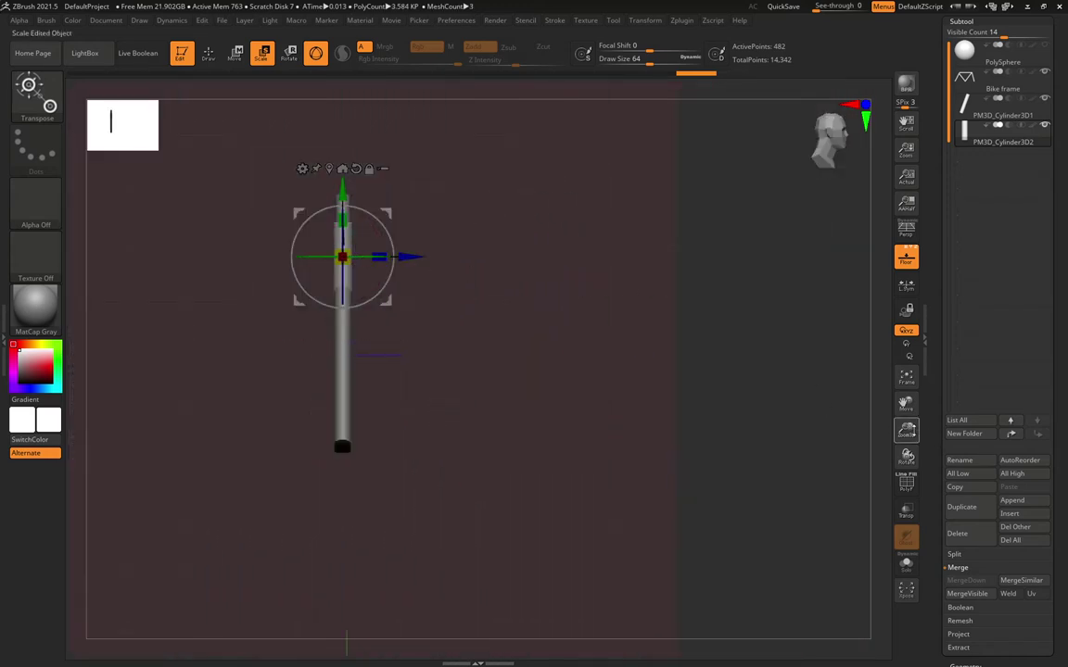
drag(912, 430, 911, 461)
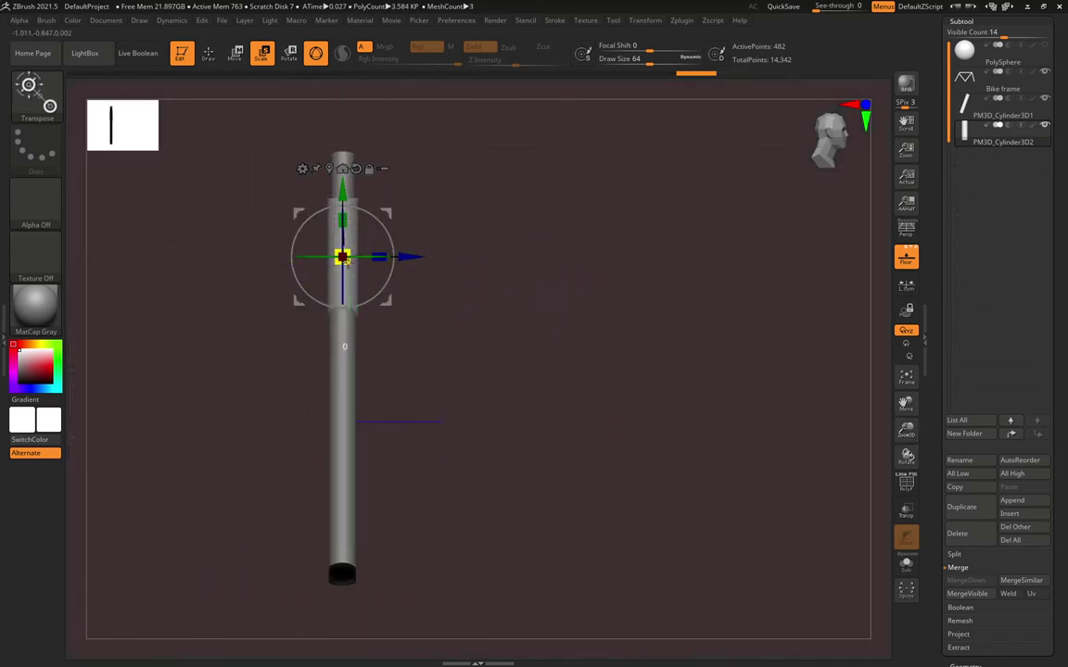
drag(532, 270, 484, 273)
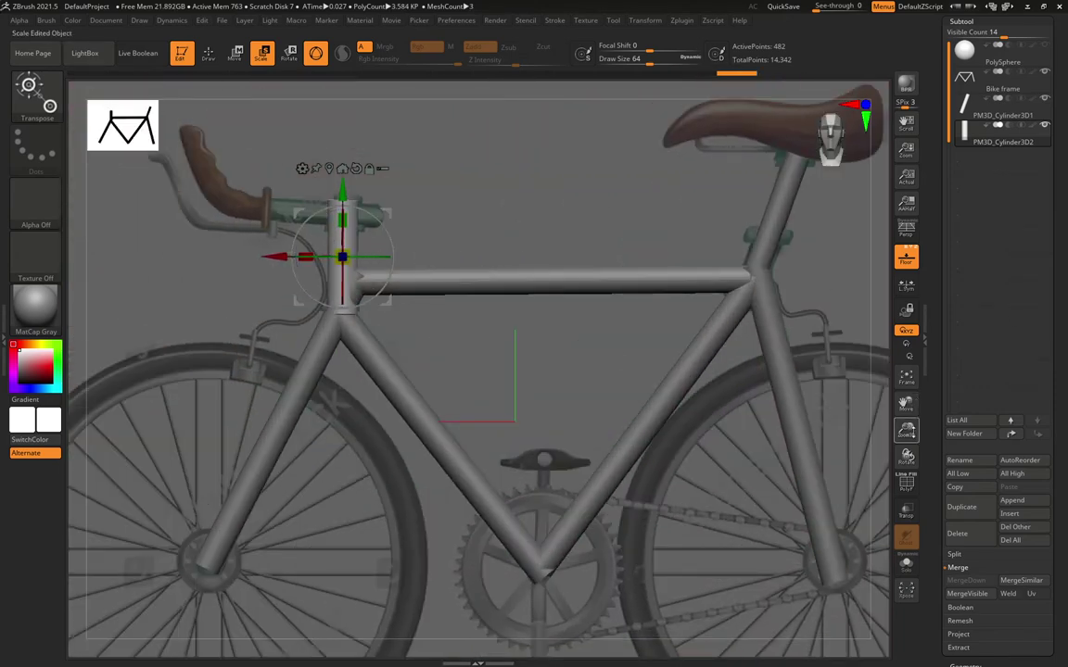
drag(913, 432, 897, 389)
Duplicate the head tube cylinder and rotate the copy so it lies crosswise, perpendicular to the bike frame.
drag(696, 234, 782, 393)
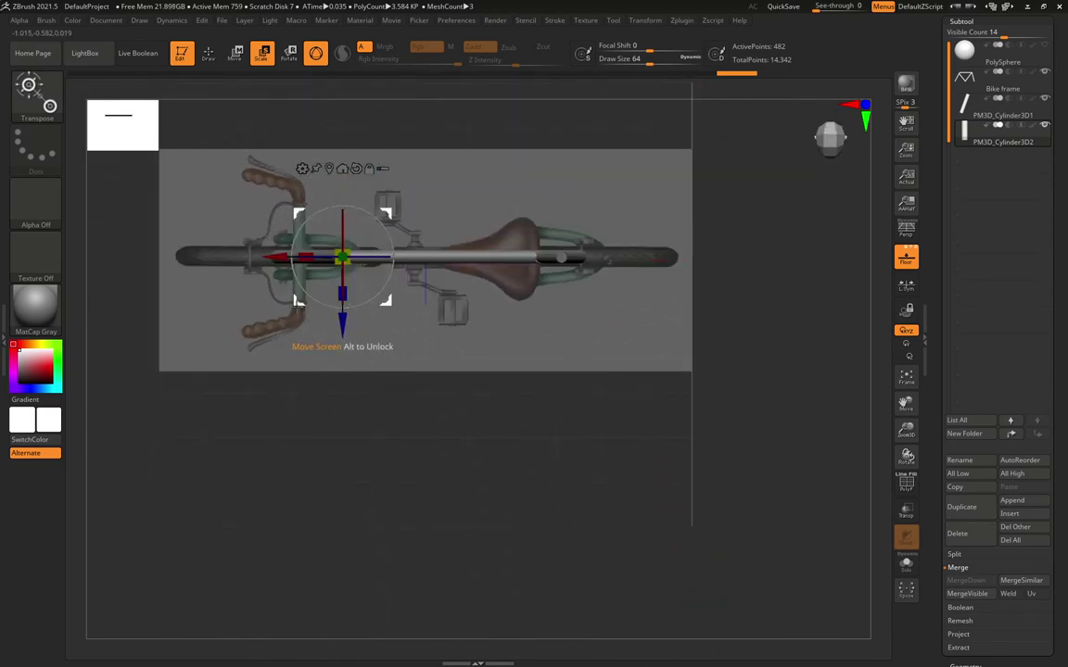
click(964, 509)
drag(379, 218, 382, 296)
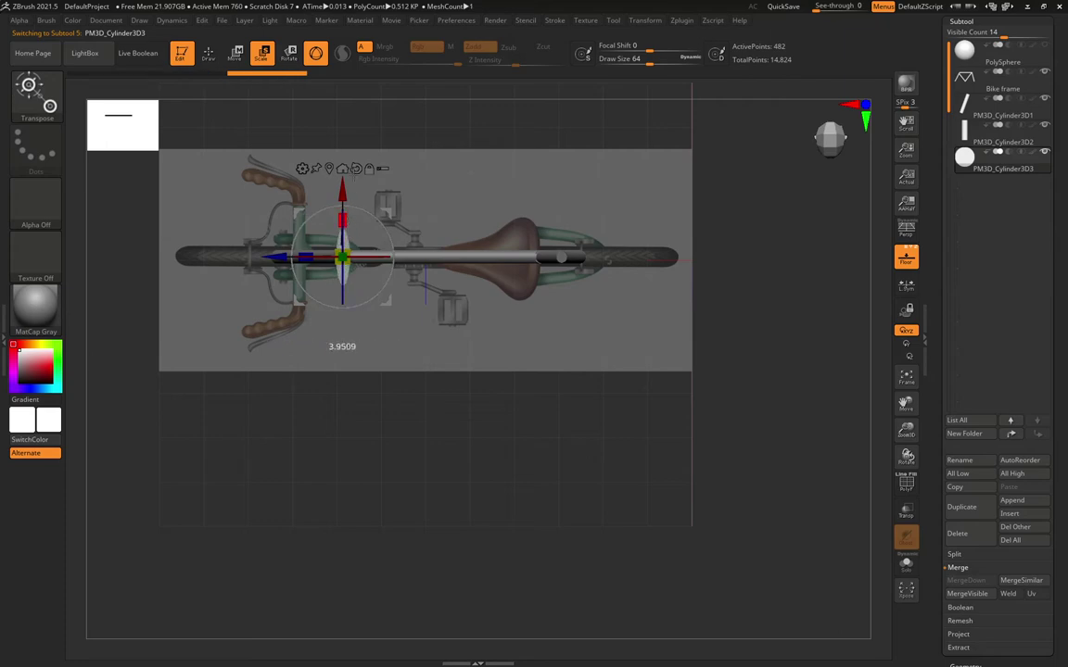
shift+drag(462, 381, 472, 287)
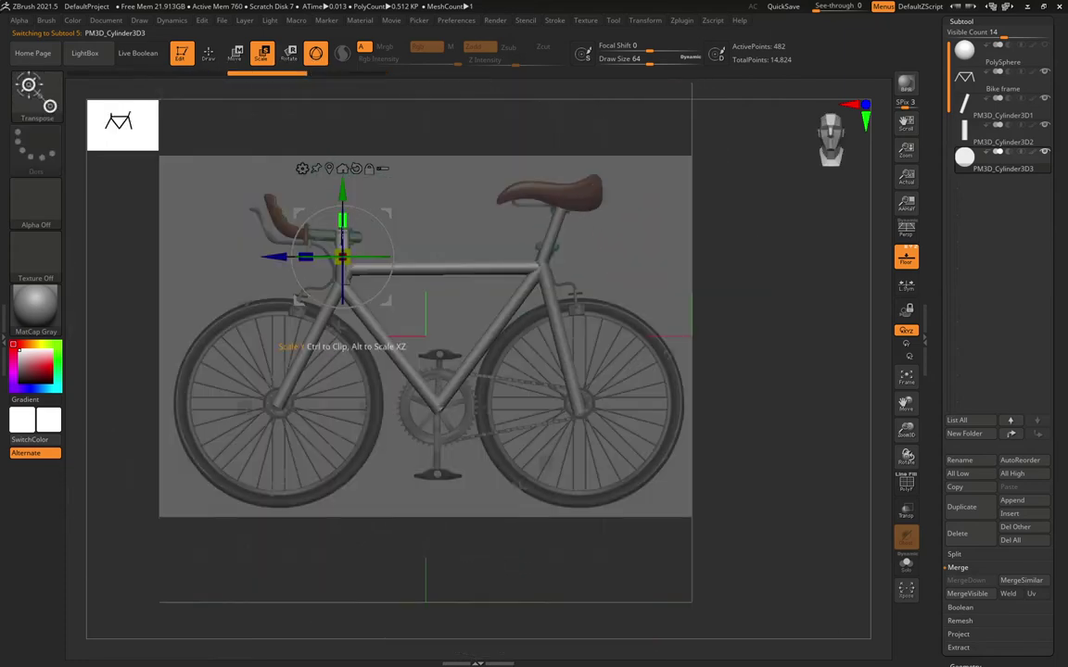
drag(470, 241, 387, 293)
drag(640, 189, 584, 316)
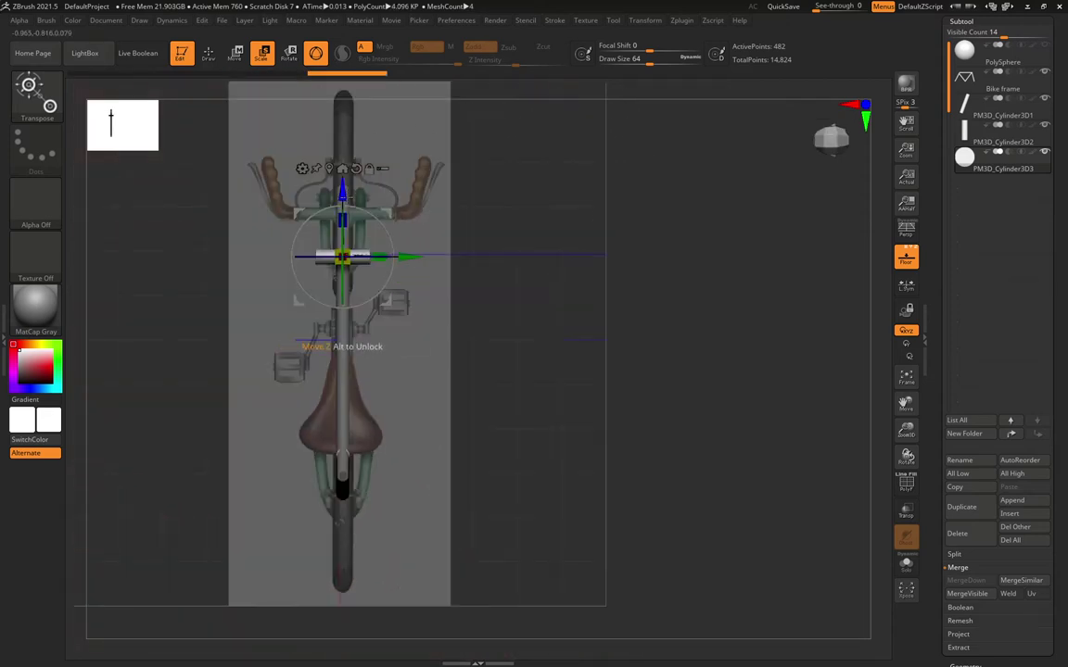
Move the crosswise cylinder forward onto the handlebar in the top-view reference, then make it thinner and stretch it along the bar.
drag(356, 196, 356, 151)
drag(906, 435, 871, 660)
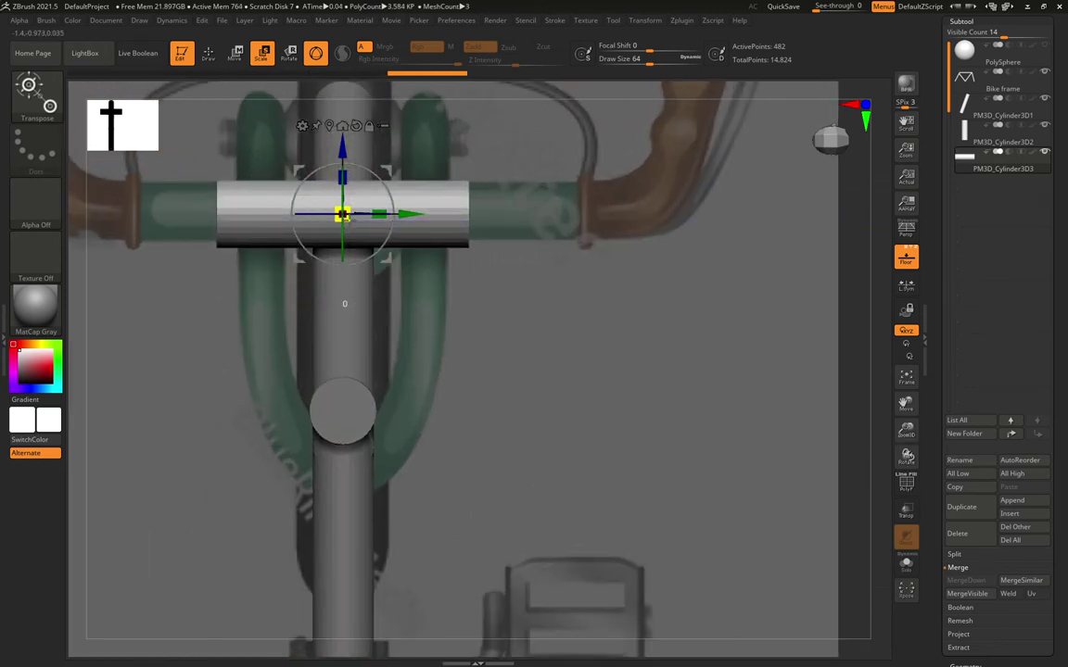
drag(342, 214, 338, 214)
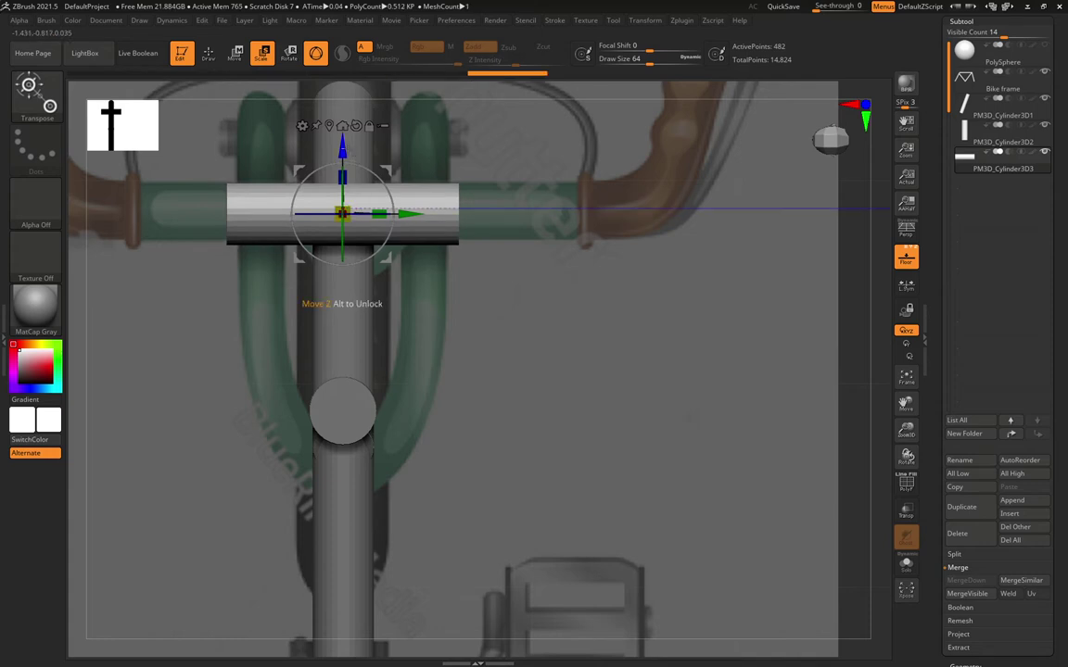
drag(343, 150, 343, 146)
drag(342, 211, 494, 209)
Shift the handlebar cylinder back and about 0.26 upward onto the top of the head tube in the side view.
drag(804, 412, 908, 428)
mouse_move(703, 267)
mouse_down()
mouse_move(711, 300)
mouse_move(700, 273)
mouse_up()
drag(693, 214, 634, 298)
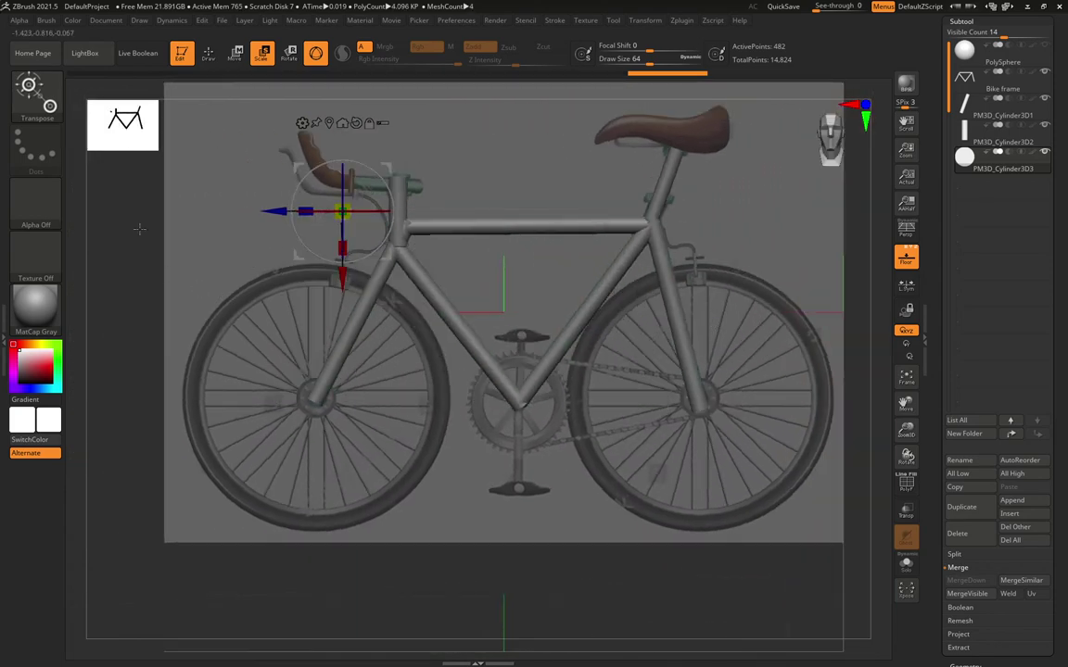
drag(139, 227, 145, 270)
drag(908, 432, 729, 394)
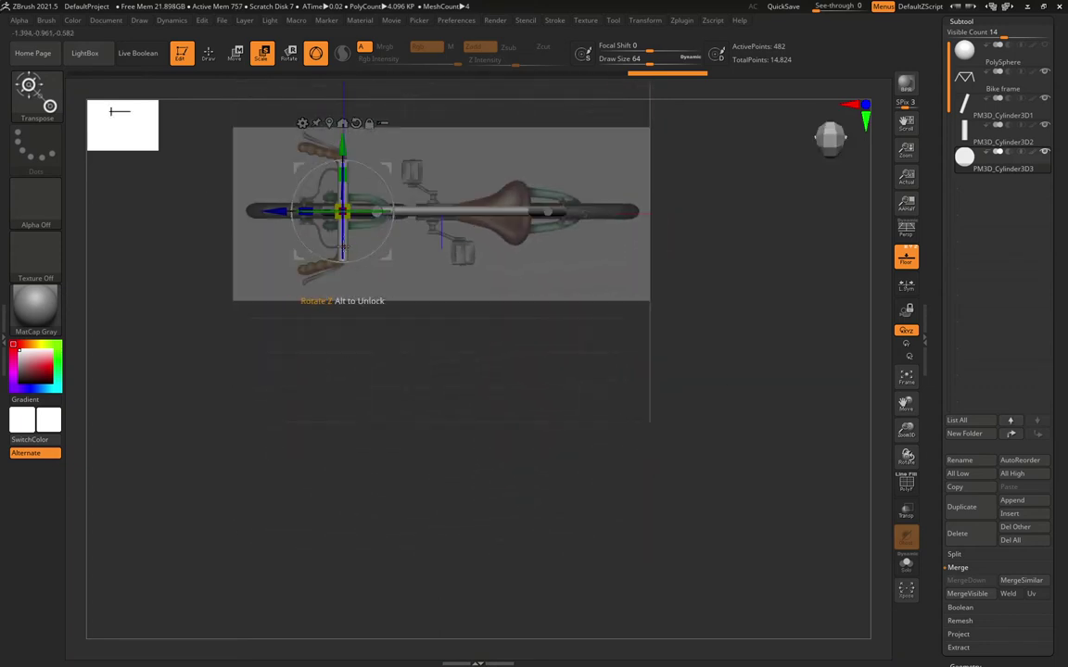
drag(394, 359, 429, 258)
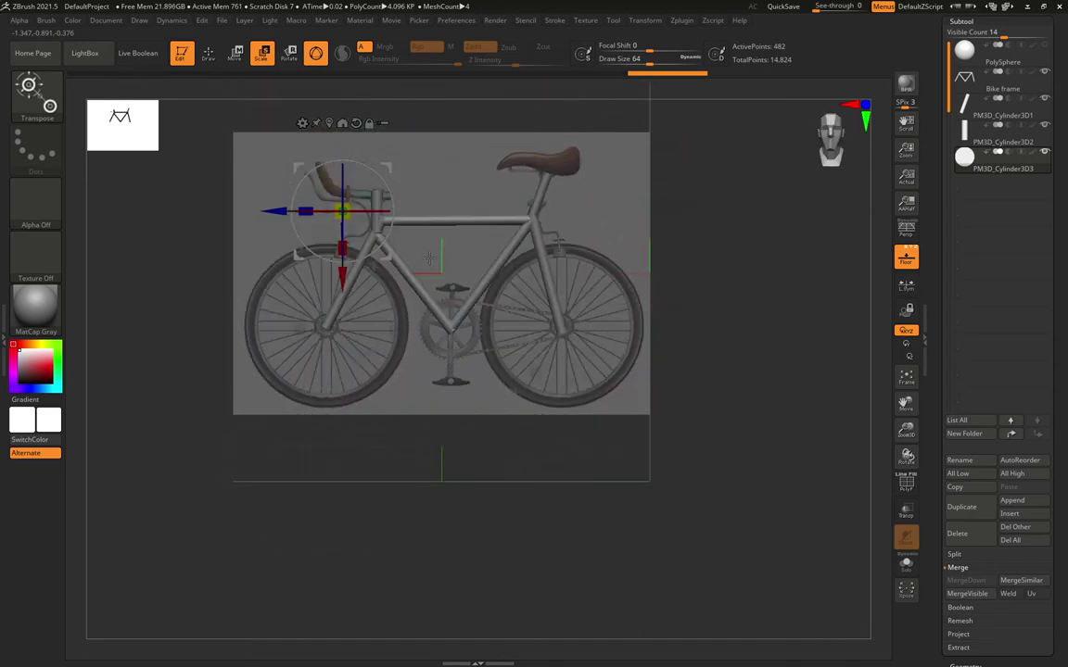
drag(751, 232, 760, 437)
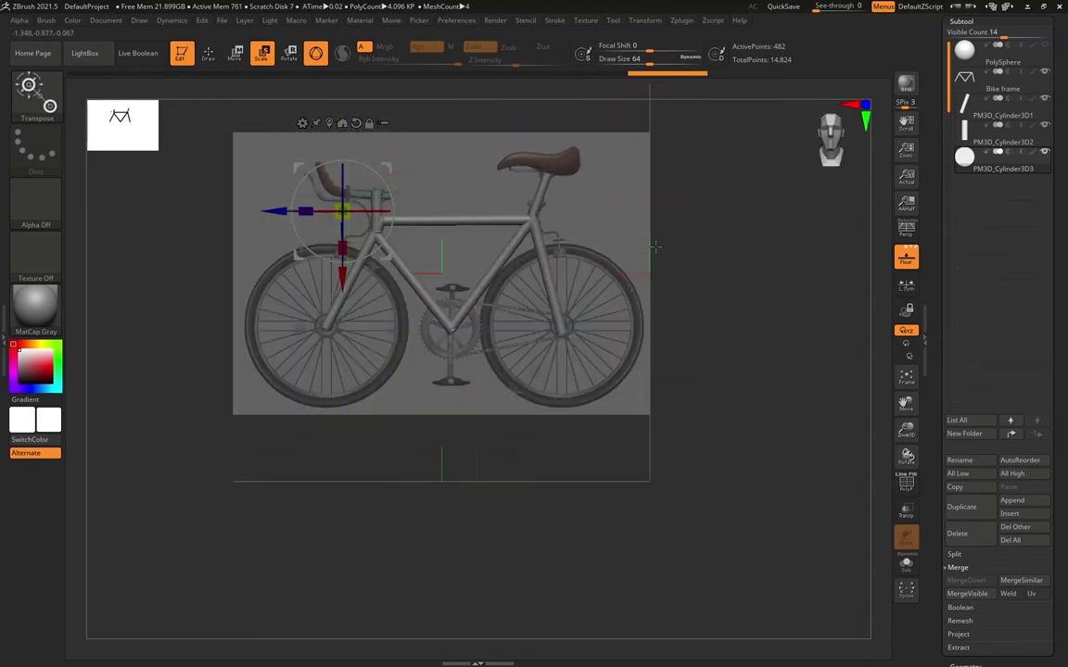
mouse_move(688, 240)
mouse_down()
mouse_move(691, 298)
mouse_move(688, 242)
mouse_up()
drag(275, 211, 309, 211)
drag(377, 277, 376, 258)
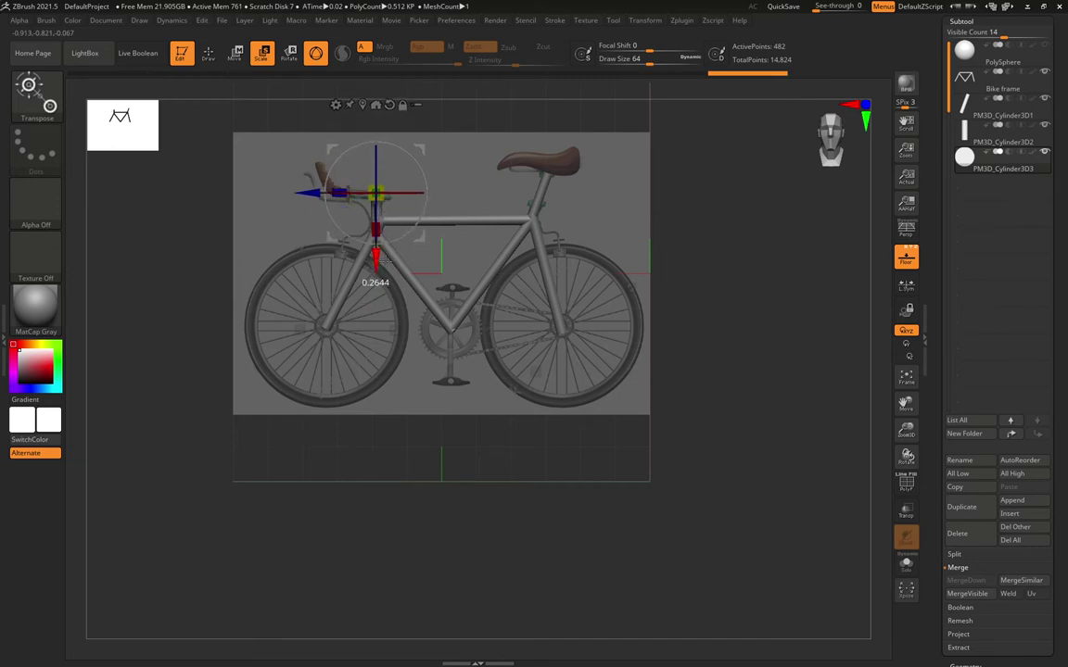
Examine the handlebar cylinder's placement against the top and side references.
drag(829, 220, 835, 364)
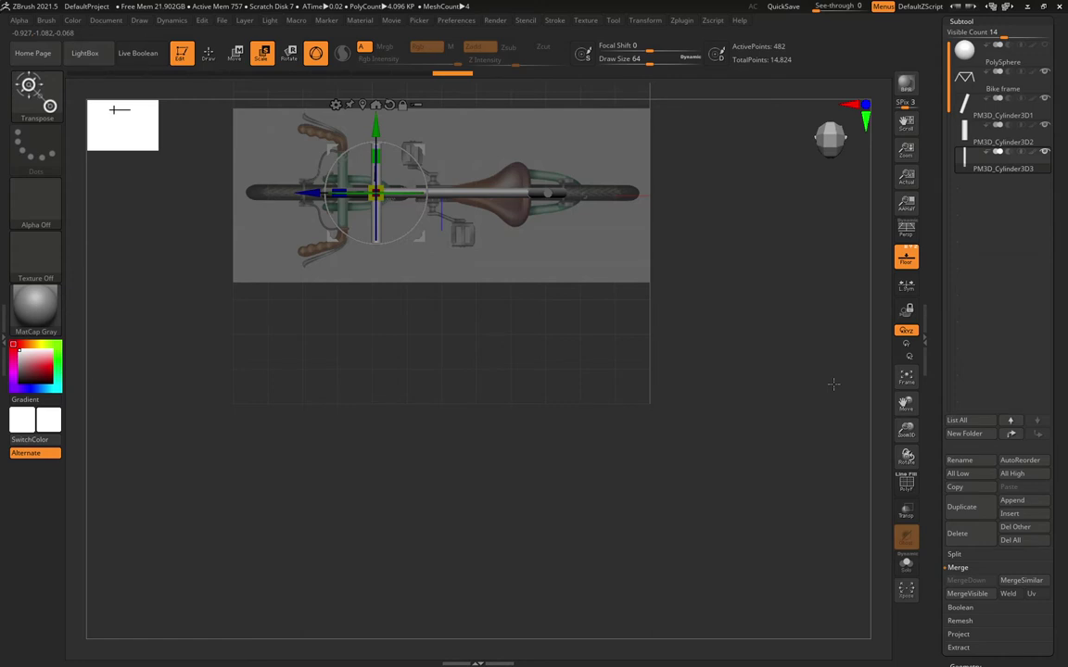
shift+drag(833, 383, 829, 278)
drag(684, 223, 757, 401)
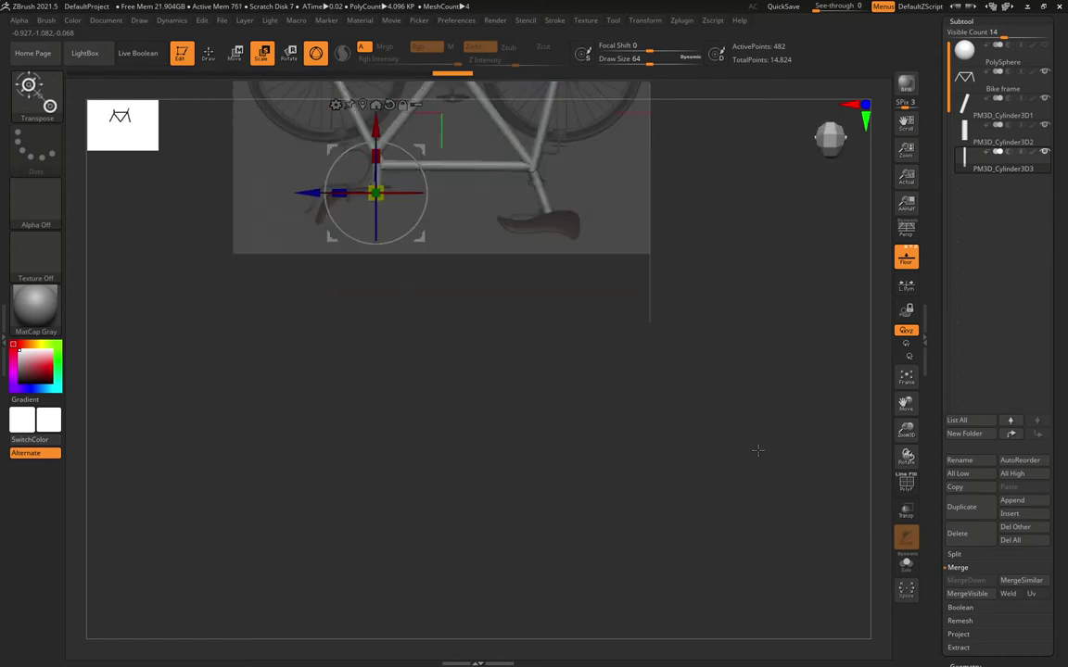
drag(697, 321, 652, 209)
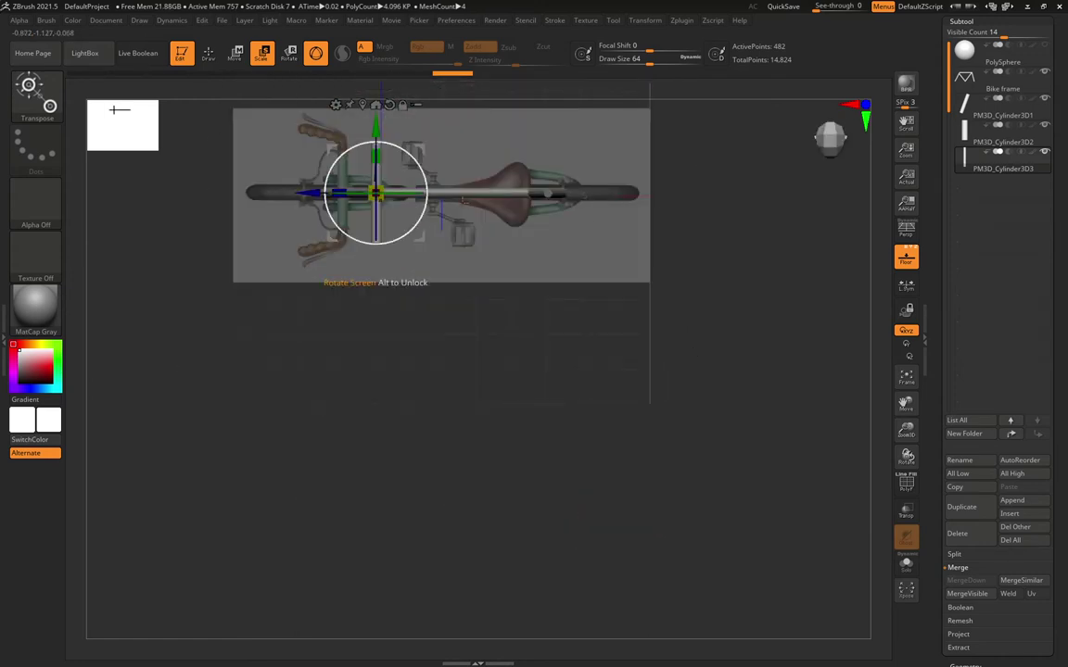
drag(777, 358, 783, 219)
mouse_move(756, 283)
alt+mouse_down()
mouse_move(751, 393)
mouse_move(755, 355)
alt+mouse_up()
click(208, 53)
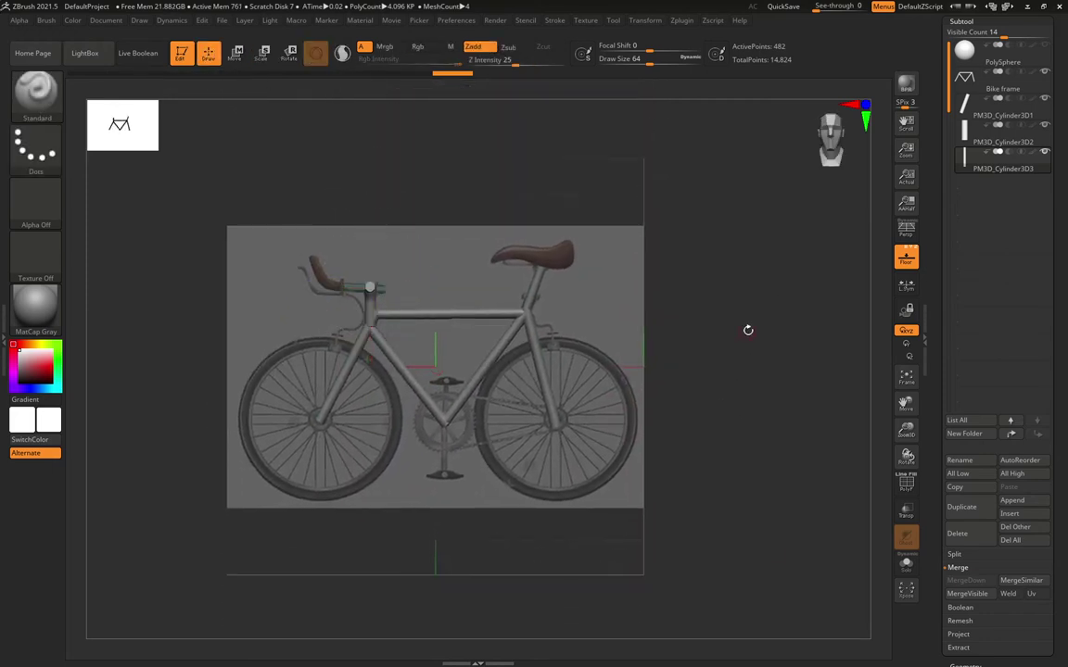
drag(513, 345, 493, 498)
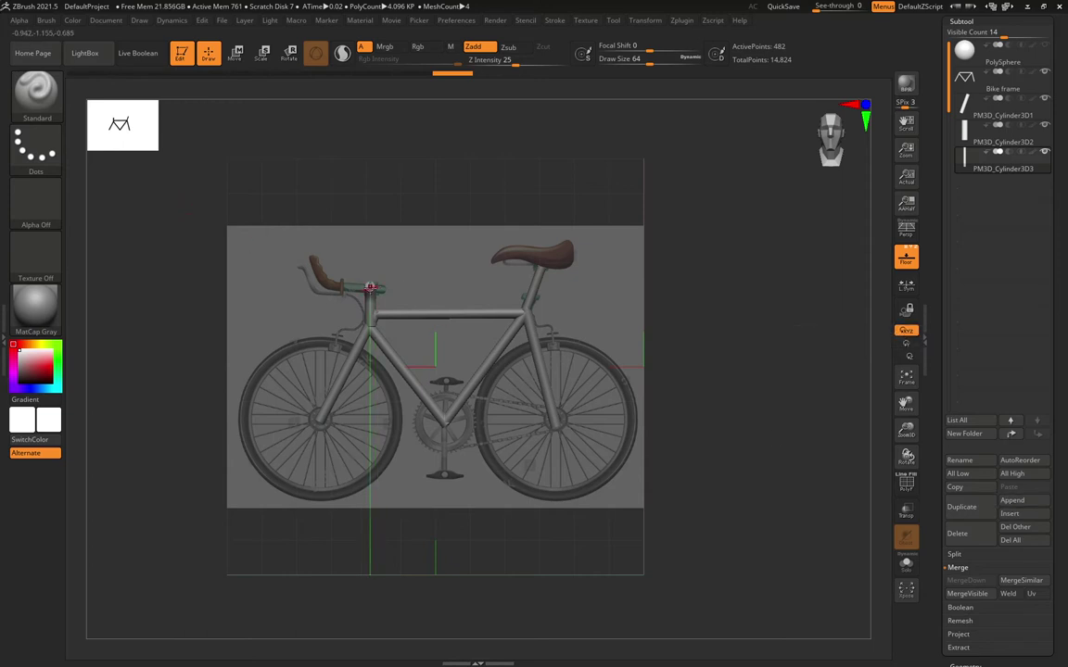
Append a new cylinder subtool and rotate it so its flat face points toward the side view.
click(1020, 503)
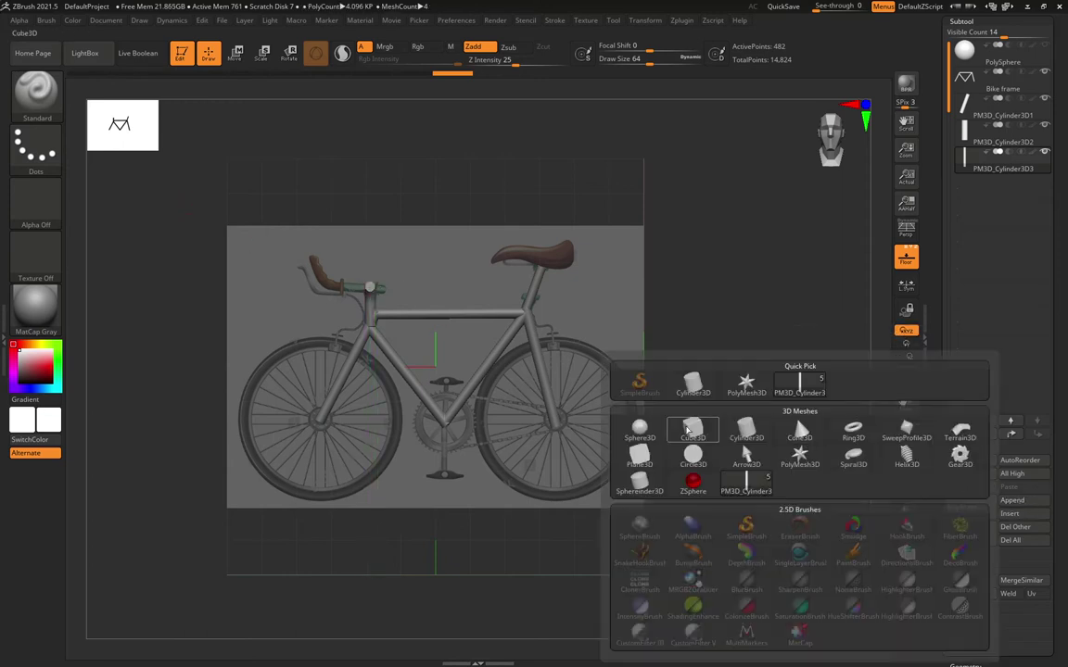
click(746, 478)
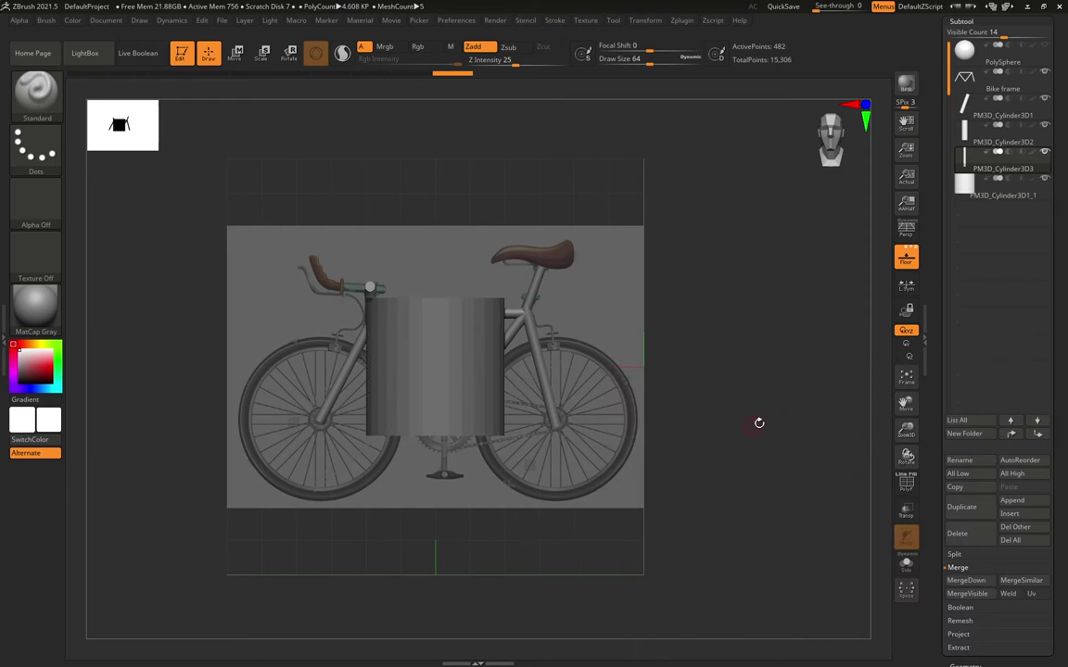
click(1012, 196)
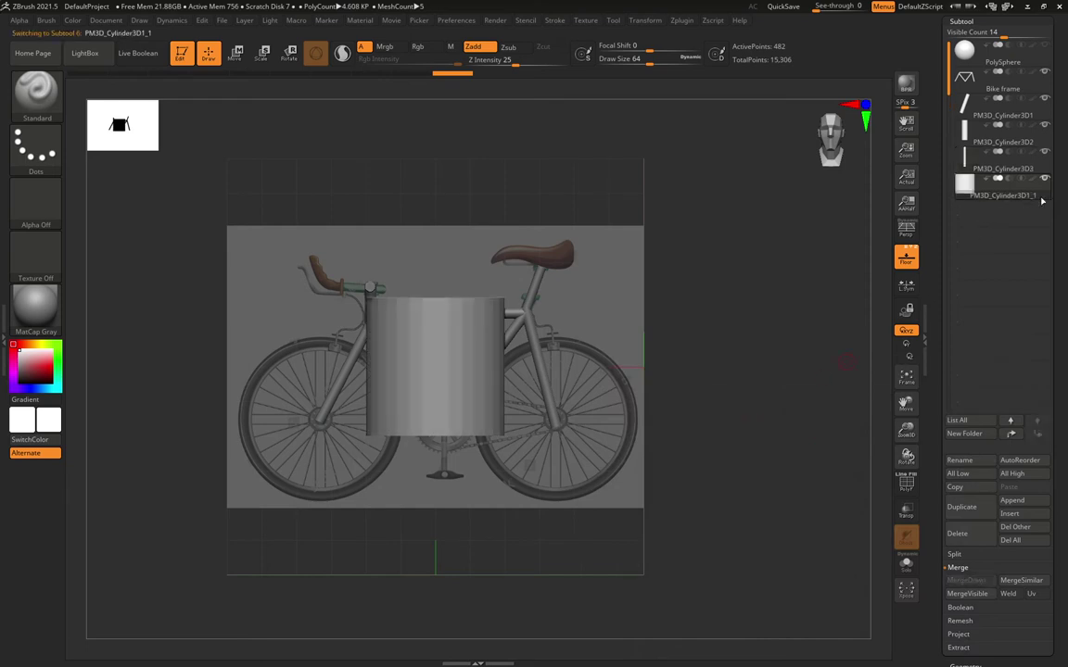
click(288, 54)
drag(593, 304, 379, 325)
drag(398, 366, 471, 364)
drag(621, 310, 762, 346)
Flatten the new cylinder into a thin disk and resize it to the rear wheel's diameter.
drag(439, 429, 438, 511)
drag(370, 448, 491, 447)
drag(555, 510, 554, 482)
drag(567, 432, 573, 429)
click(916, 515)
click(916, 515)
drag(559, 491, 560, 491)
drag(765, 466, 663, 468)
Centre the disk on the frame in the top view and move it onto the rear wheel in the side view.
drag(830, 374, 829, 531)
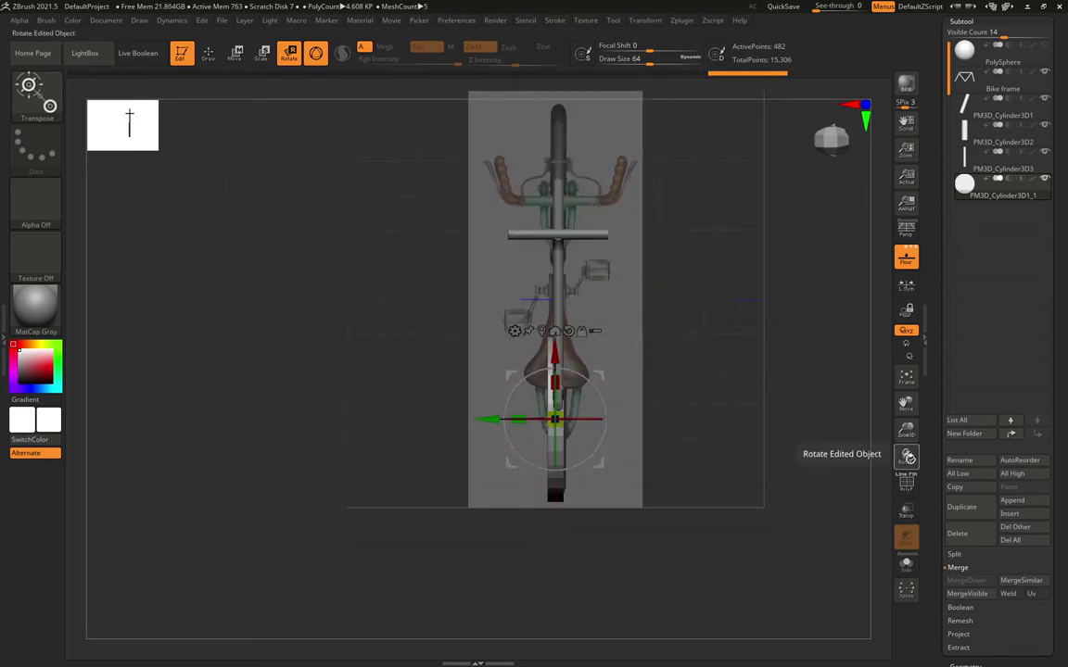
mouse_move(907, 456)
mouse_down()
mouse_move(913, 484)
mouse_move(909, 466)
mouse_up()
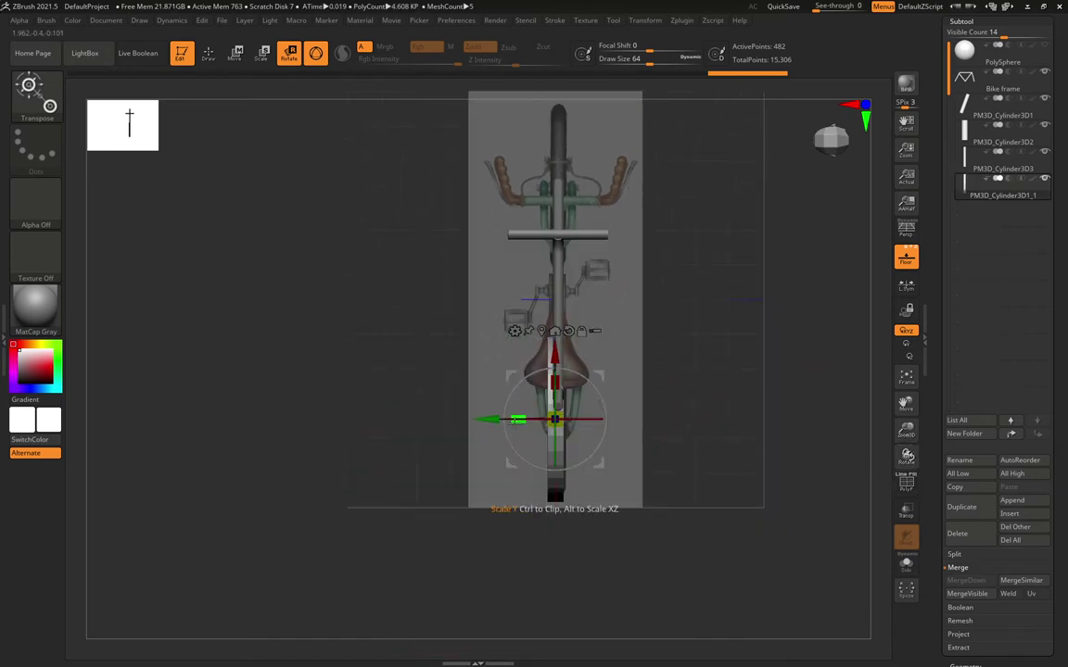
drag(490, 419, 536, 521)
shift+drag(682, 555, 450, 326)
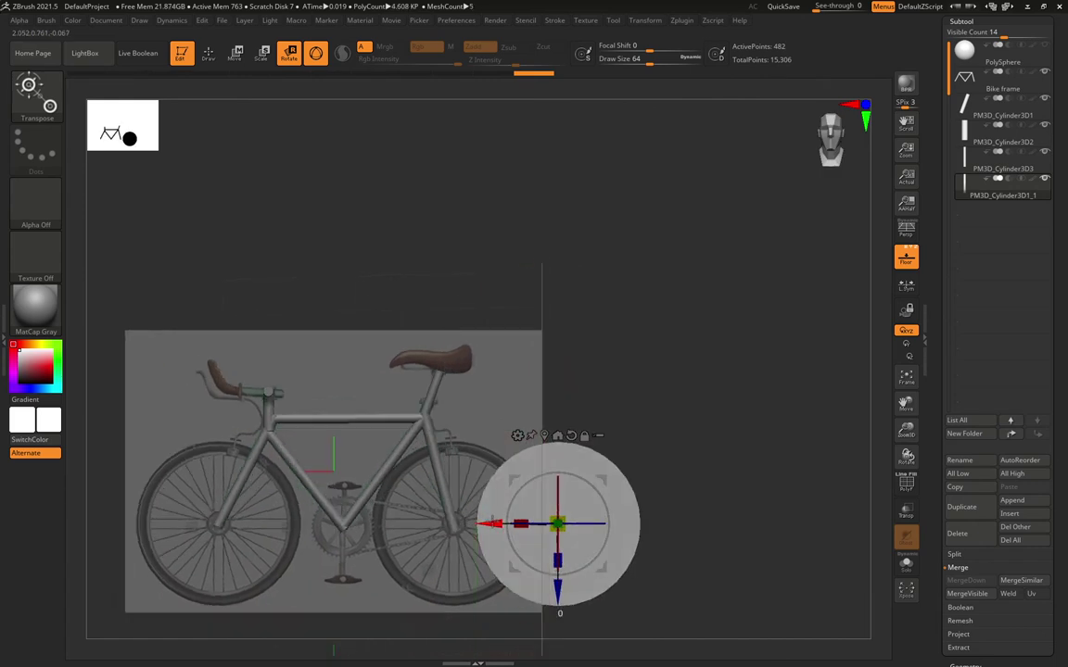
drag(486, 517, 390, 516)
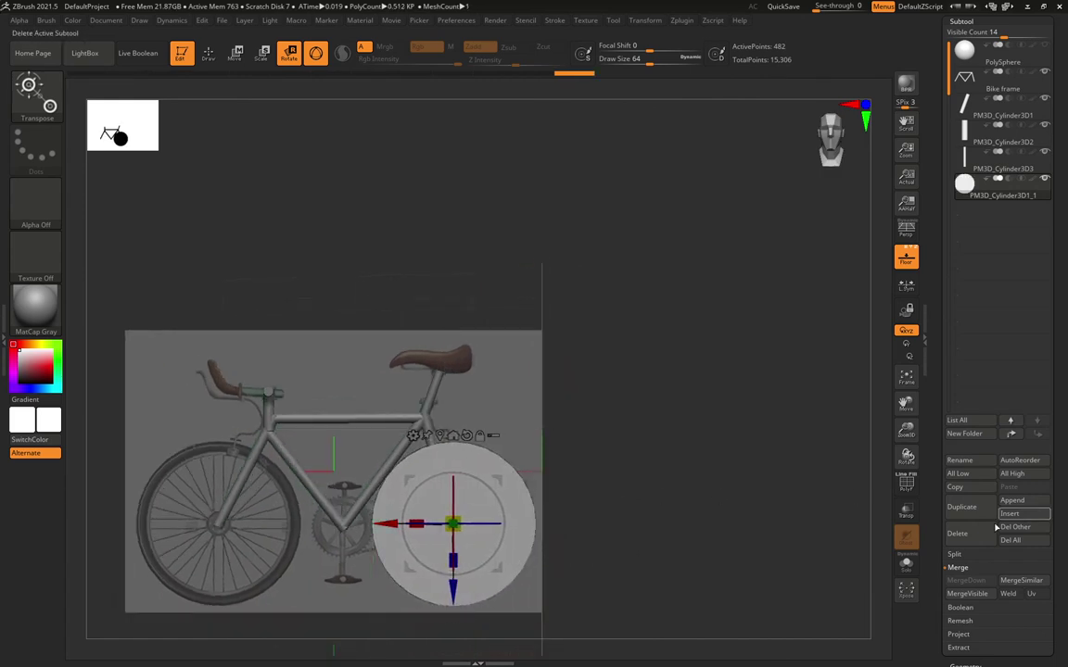
Duplicate the wheel disk and move the copy about -3.4 along X onto the front wheel.
click(961, 506)
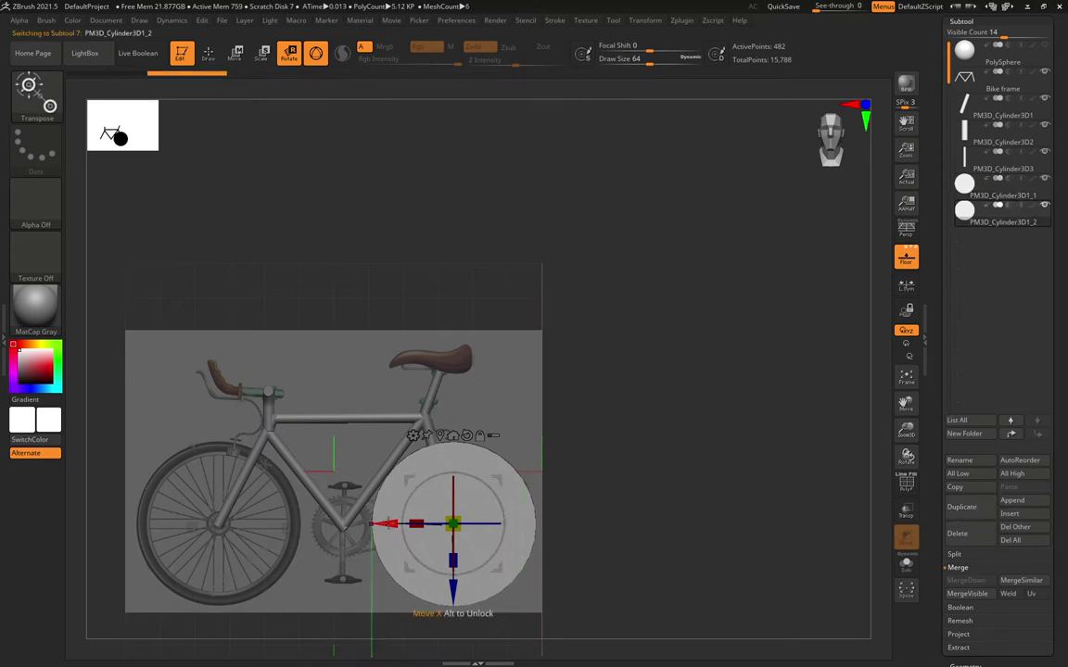
drag(390, 529, 154, 506)
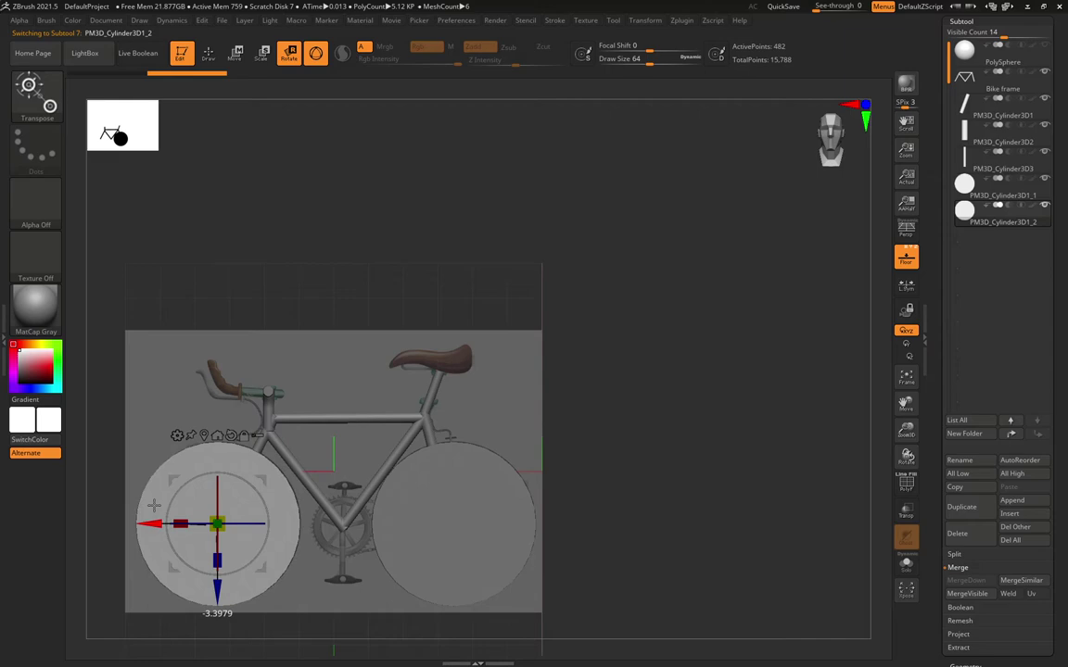
drag(686, 362, 751, 376)
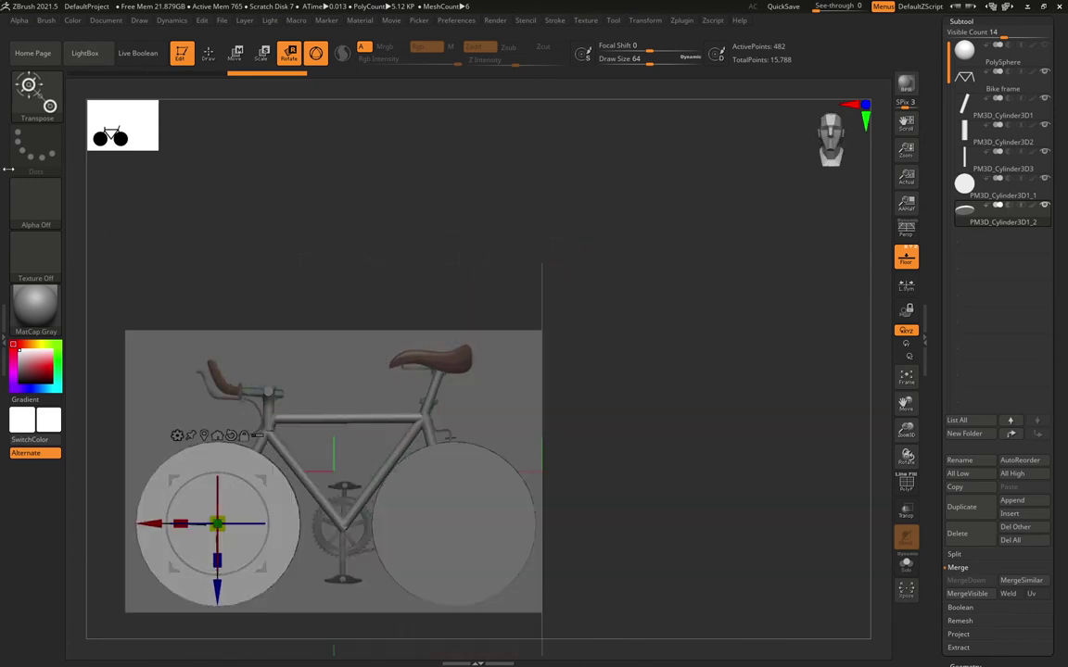
click(209, 53)
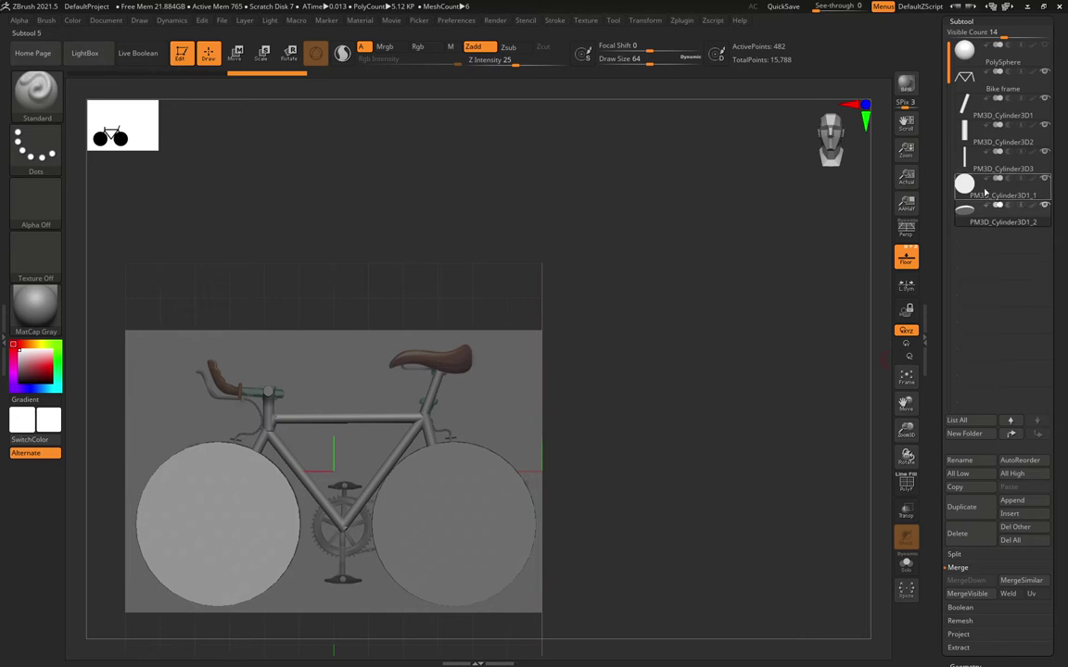
Nudge the rear wheel disk slightly along X to line it up with the reference tyre.
alt+click(441, 451)
key(w)
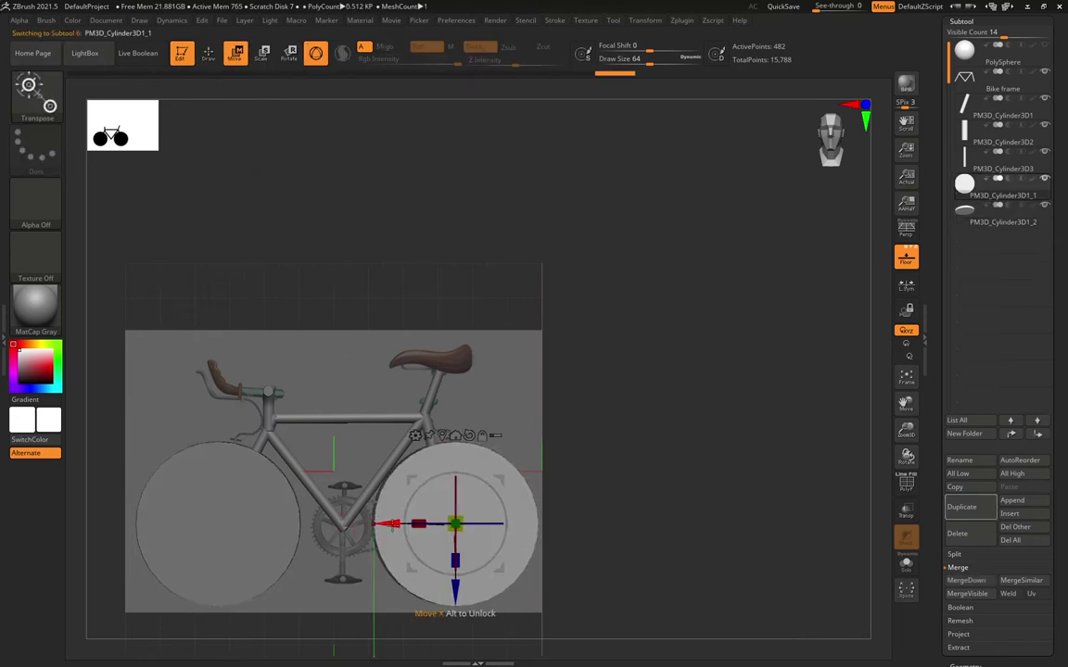
drag(575, 389, 394, 421)
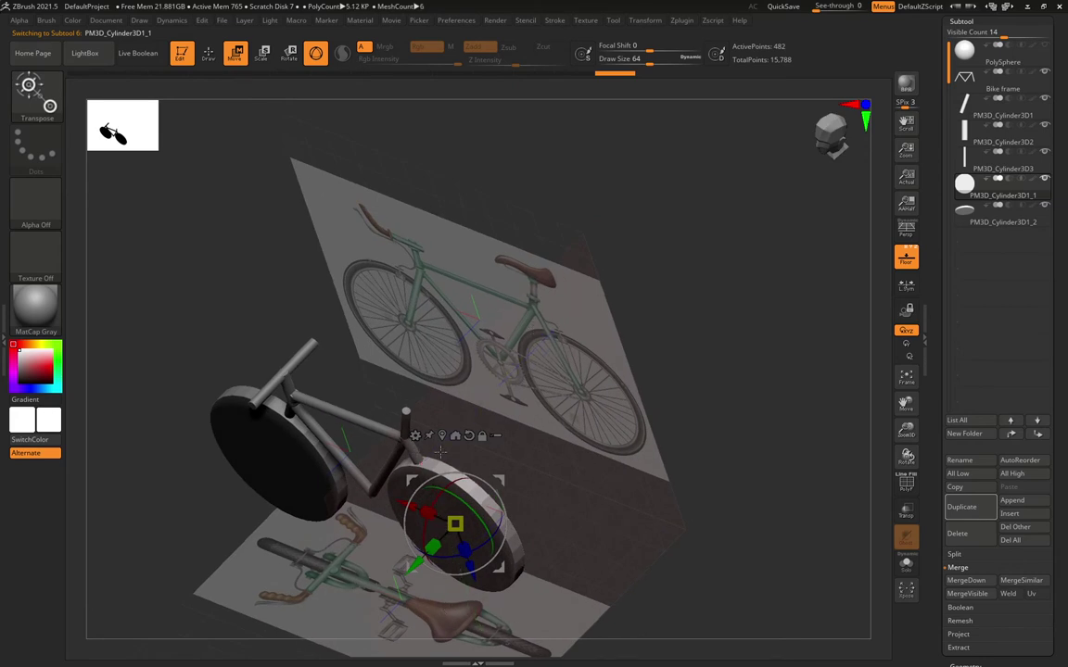
shift+drag(656, 597, 698, 538)
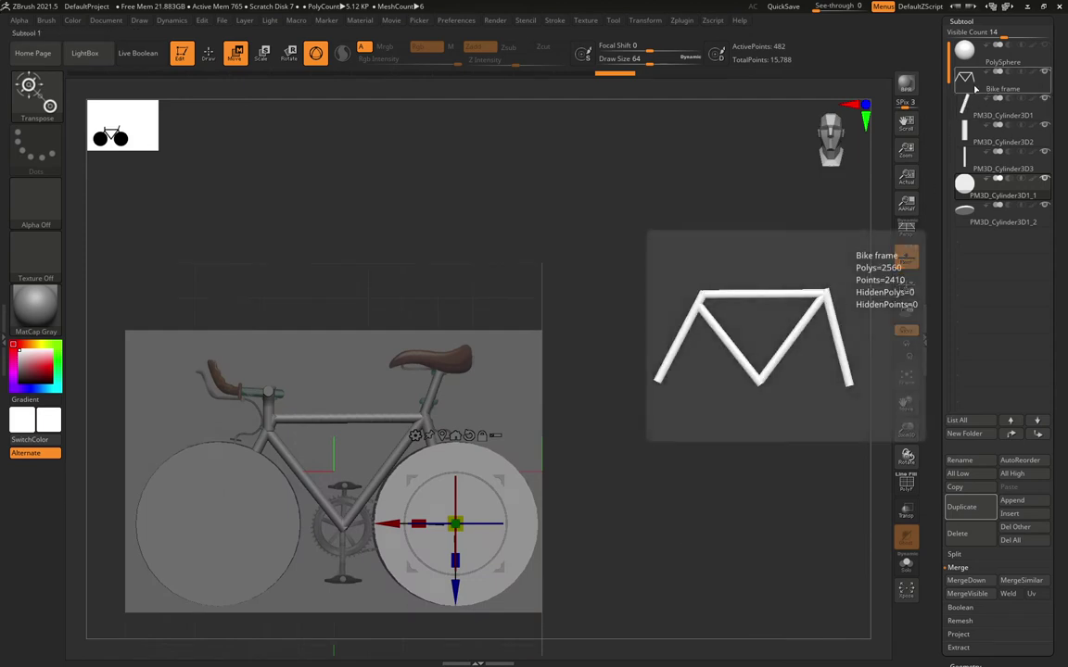
Split the Bike frame subtool by polygroups with Groups Split and select the rear stay tube, Bike frame2.
click(964, 93)
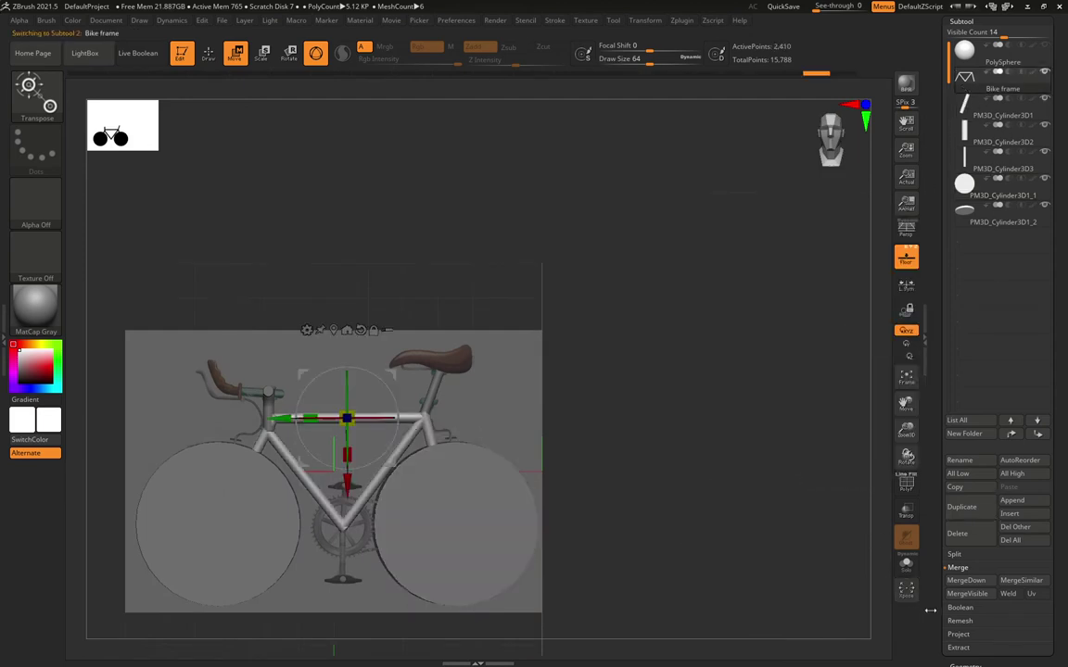
click(954, 557)
click(1012, 568)
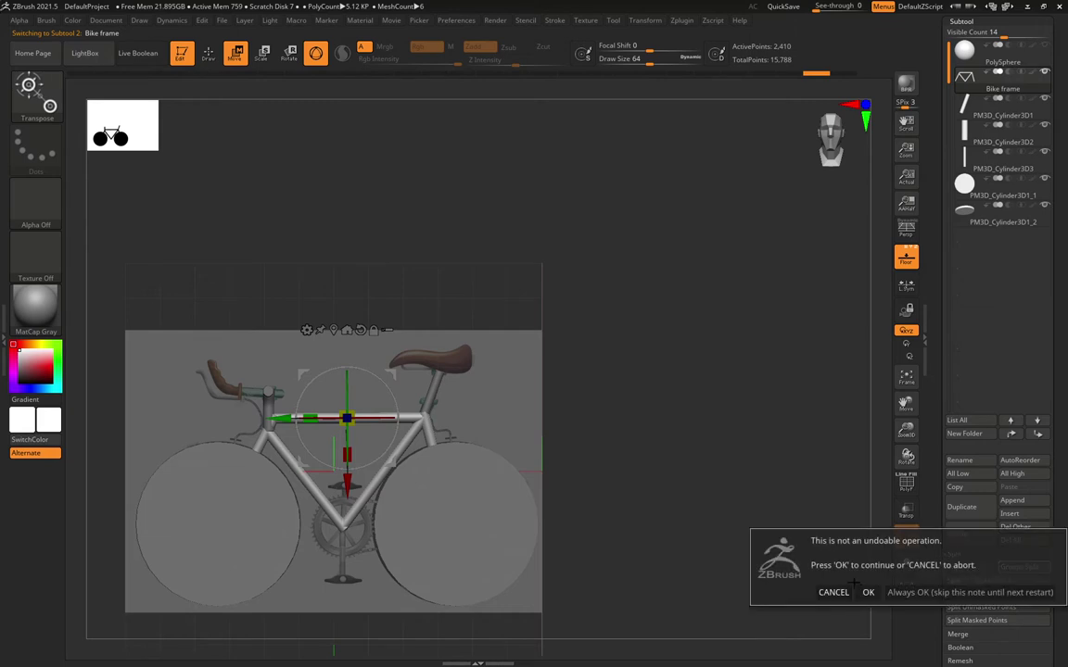
click(868, 590)
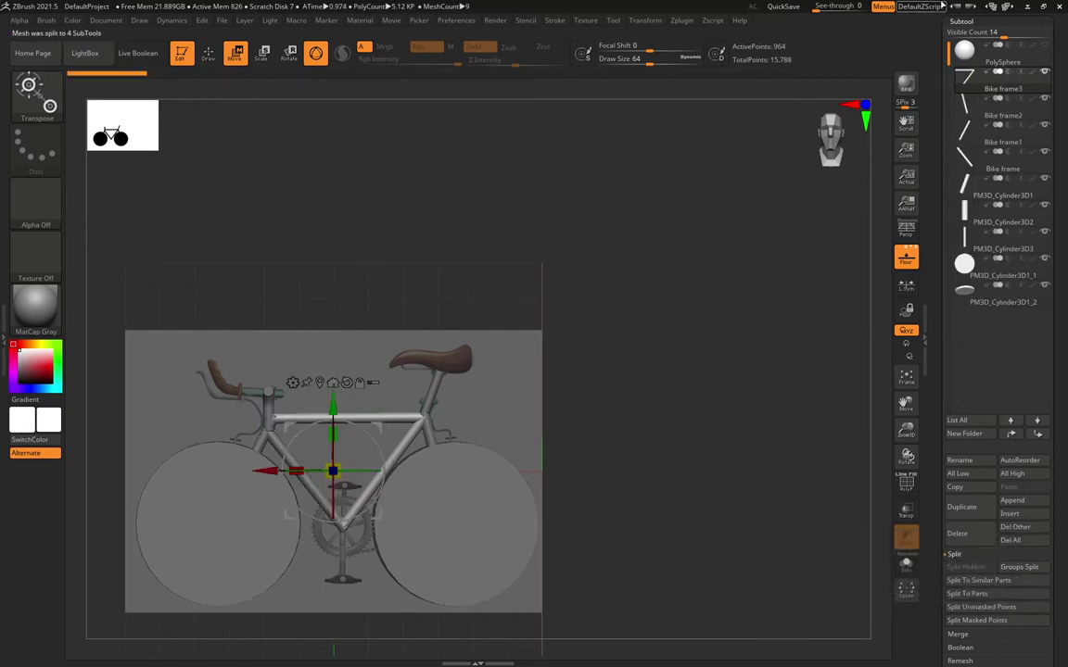
click(990, 174)
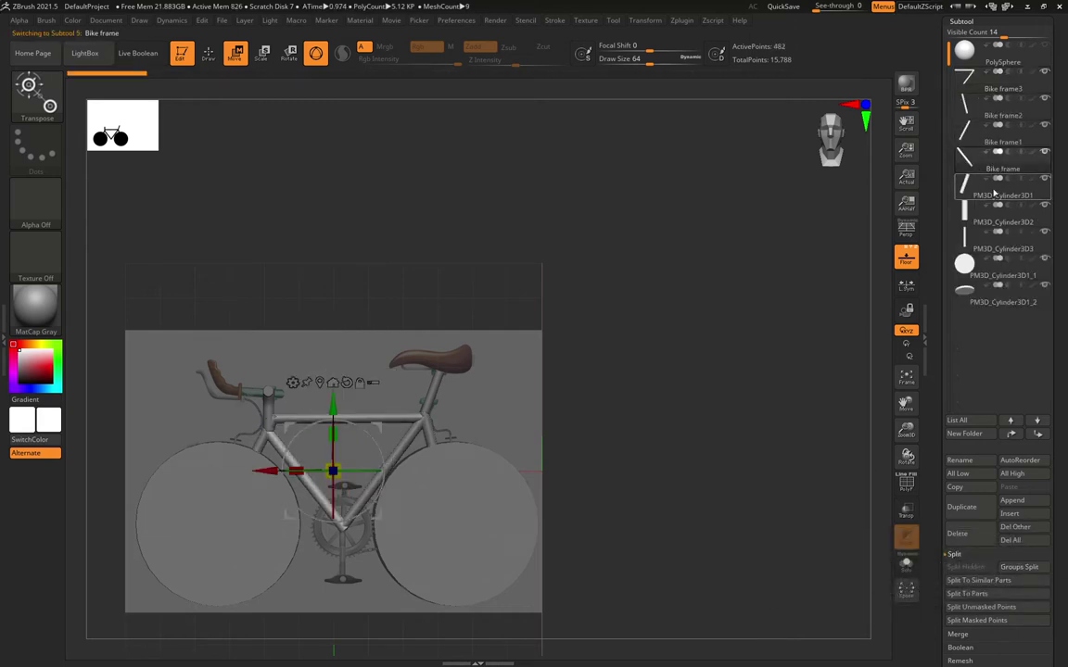
click(974, 109)
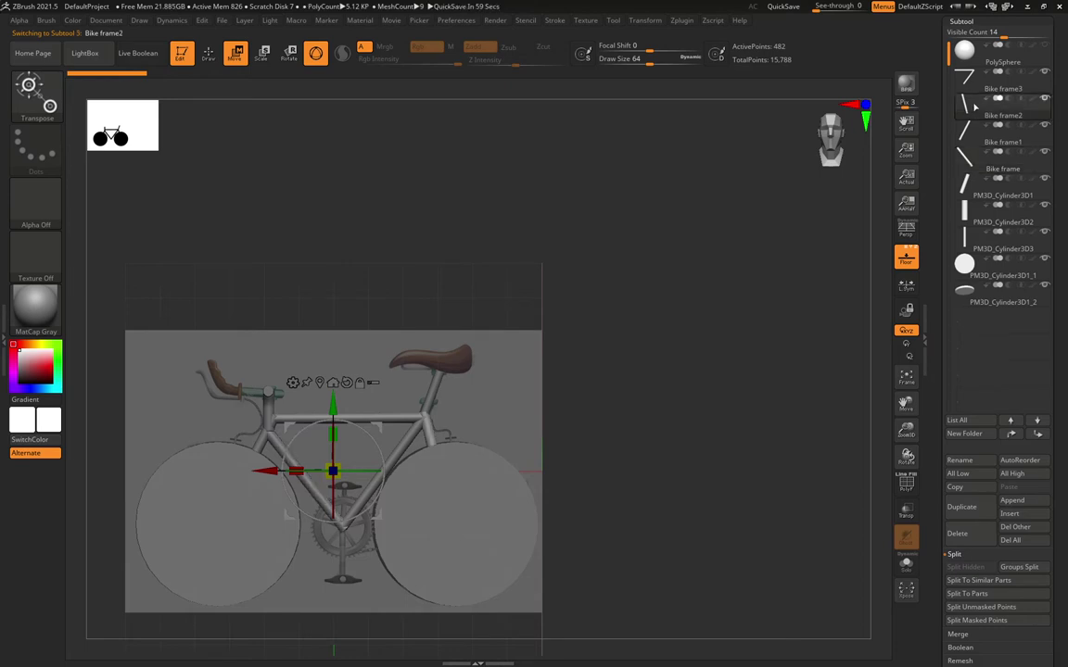
Move the rear stay tube to one side of the wheel along Z, then duplicate it and shift the copy to the opposite side.
drag(594, 280, 542, 287)
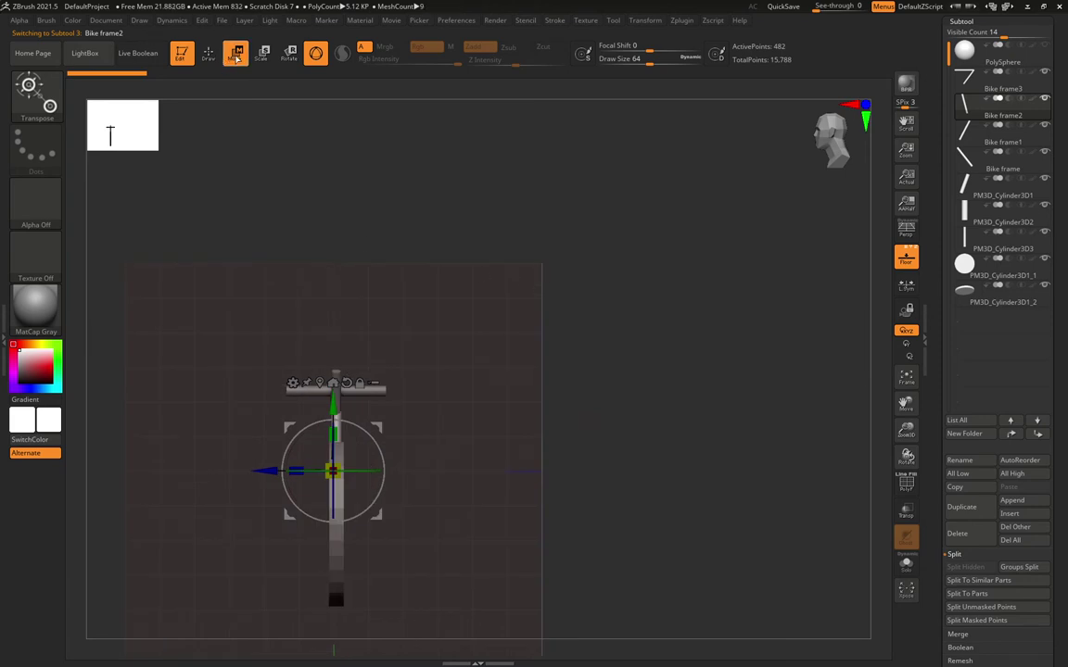
drag(268, 471, 251, 470)
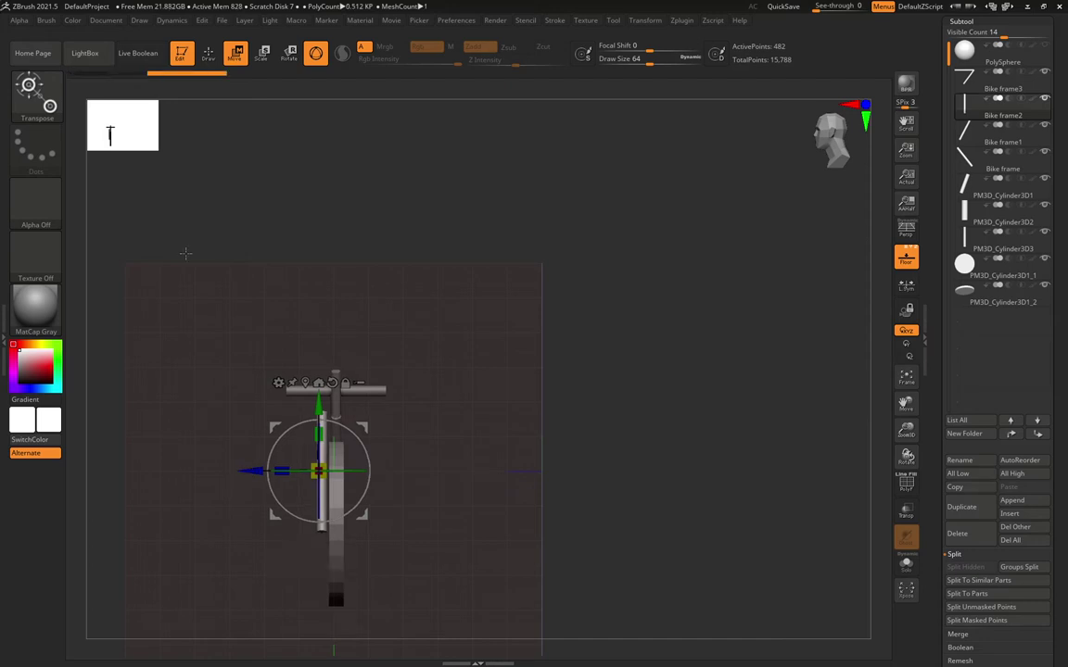
click(961, 507)
drag(255, 471, 287, 470)
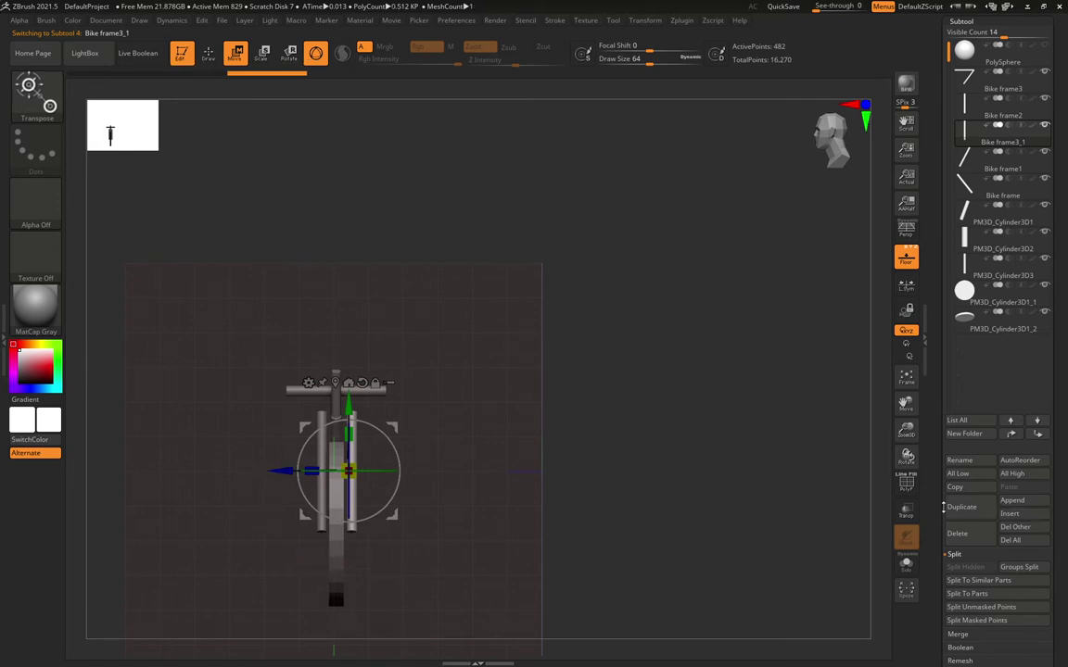
Duplicate the stay copy, turn the new tube crosswise and raise it to the upper ends of the stays.
click(964, 508)
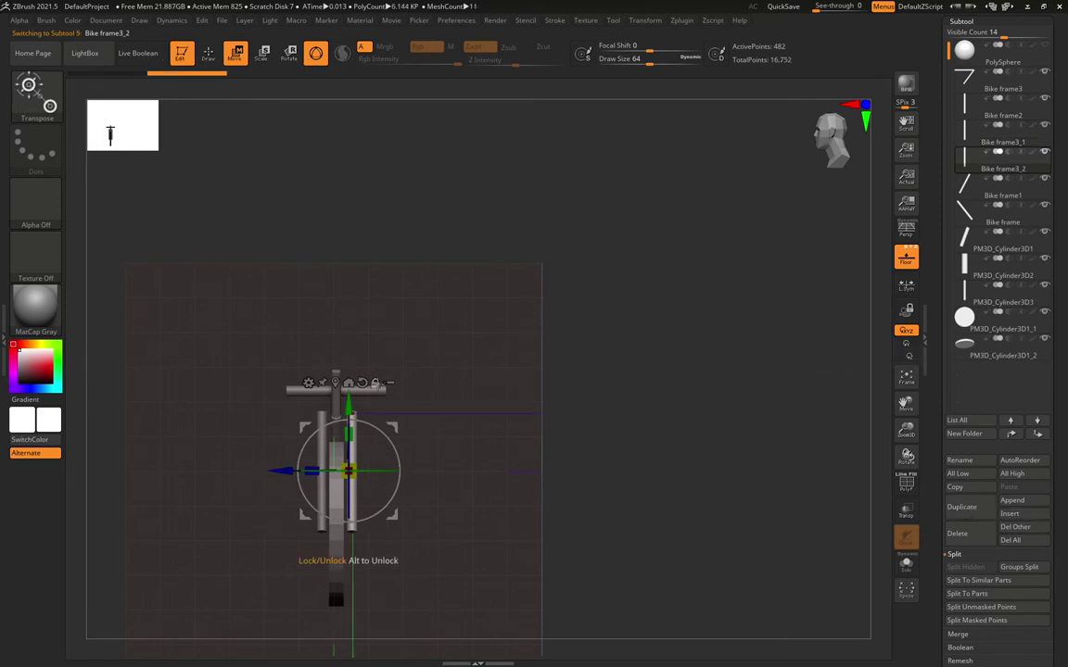
drag(377, 424, 409, 507)
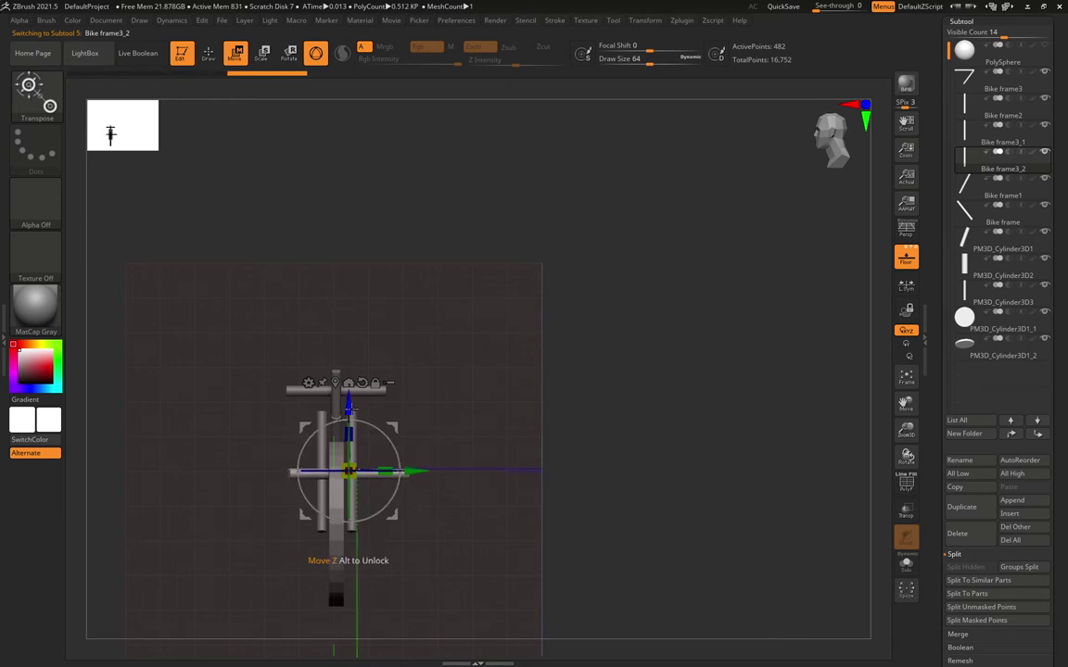
drag(348, 406, 347, 346)
drag(836, 305, 800, 450)
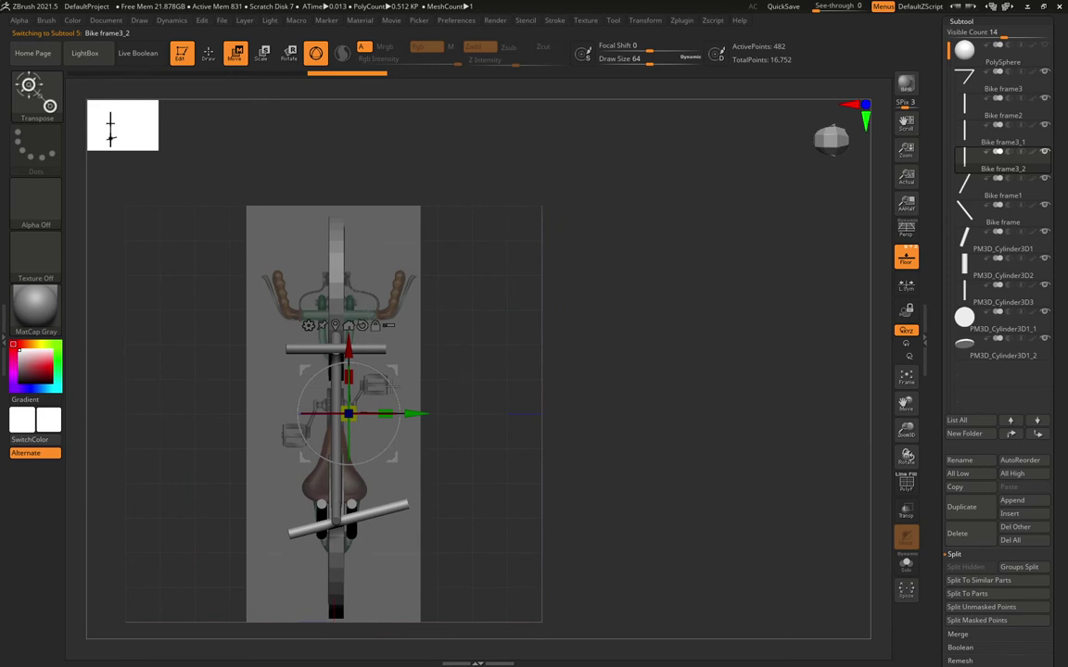
Rotate the cross tube in the top view until it sits square across the frame.
drag(391, 386, 403, 397)
key(ctrl+z)
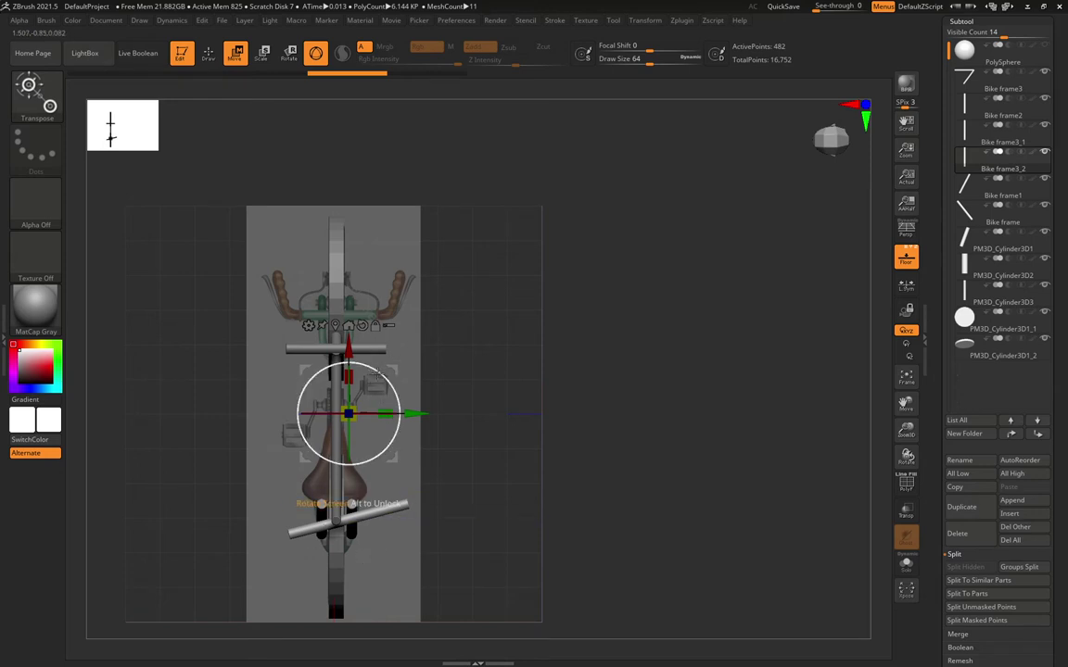
mouse_move(385, 363)
mouse_down()
mouse_move(405, 388)
mouse_move(387, 361)
mouse_up()
drag(327, 456, 306, 436)
drag(321, 503, 321, 504)
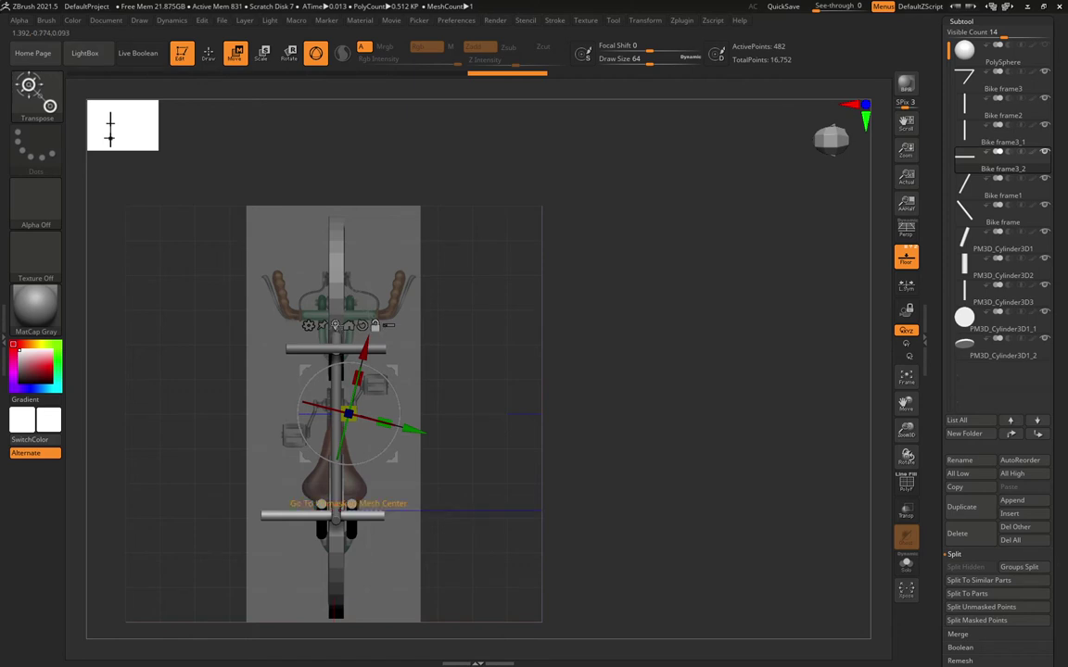
Centre the gizmo on the cross tube, reset its orientation, and shorten and shift the tube to bridge the two rear stays.
click(349, 325)
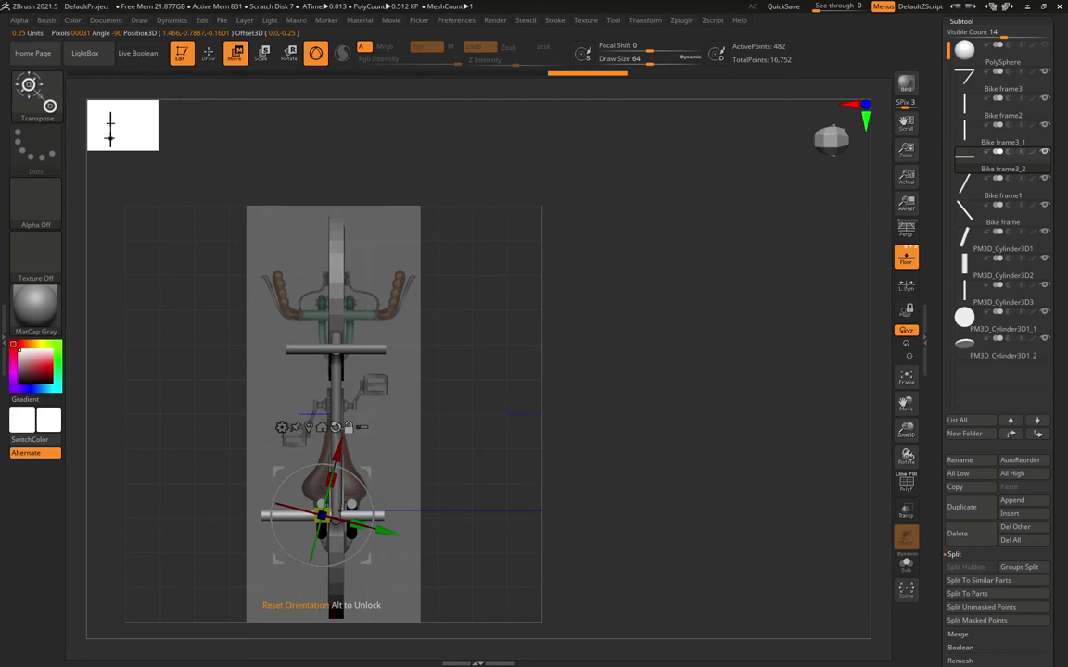
click(335, 426)
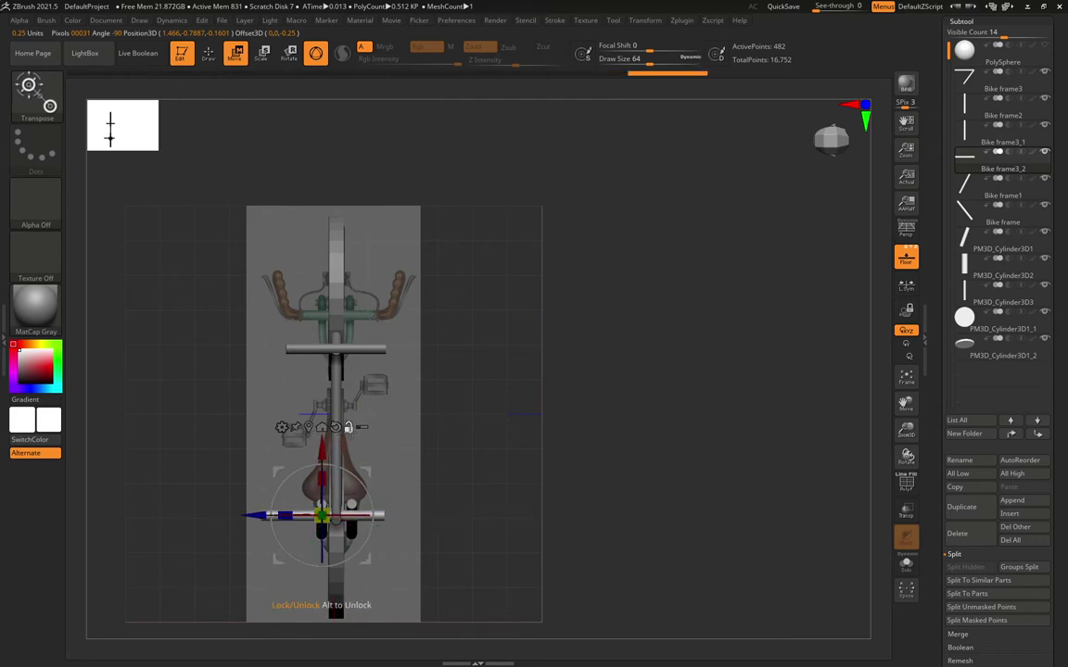
drag(256, 516, 327, 539)
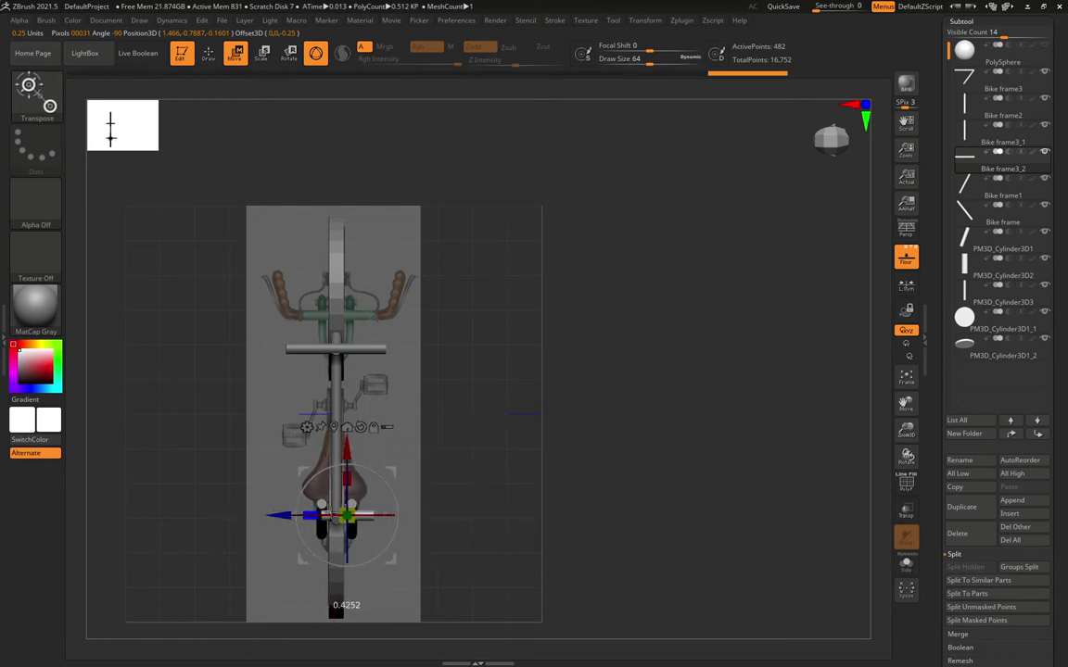
drag(346, 457, 346, 444)
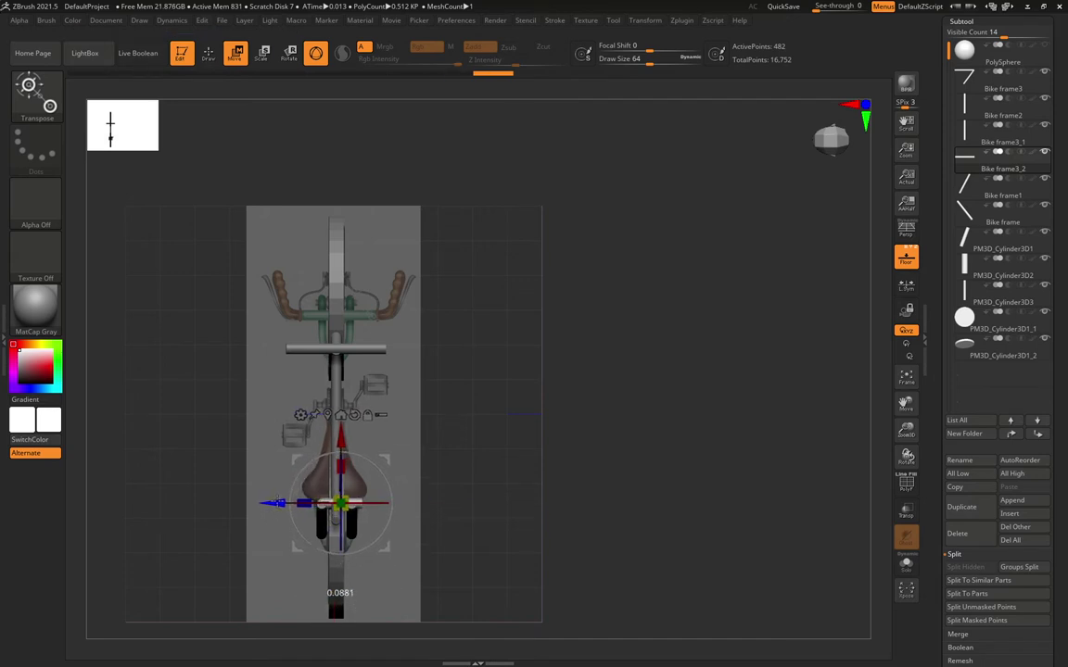
Nudge the cross tube about 0.02 along Z in the end view to centre it between the rear stays.
drag(604, 508, 655, 409)
key(f)
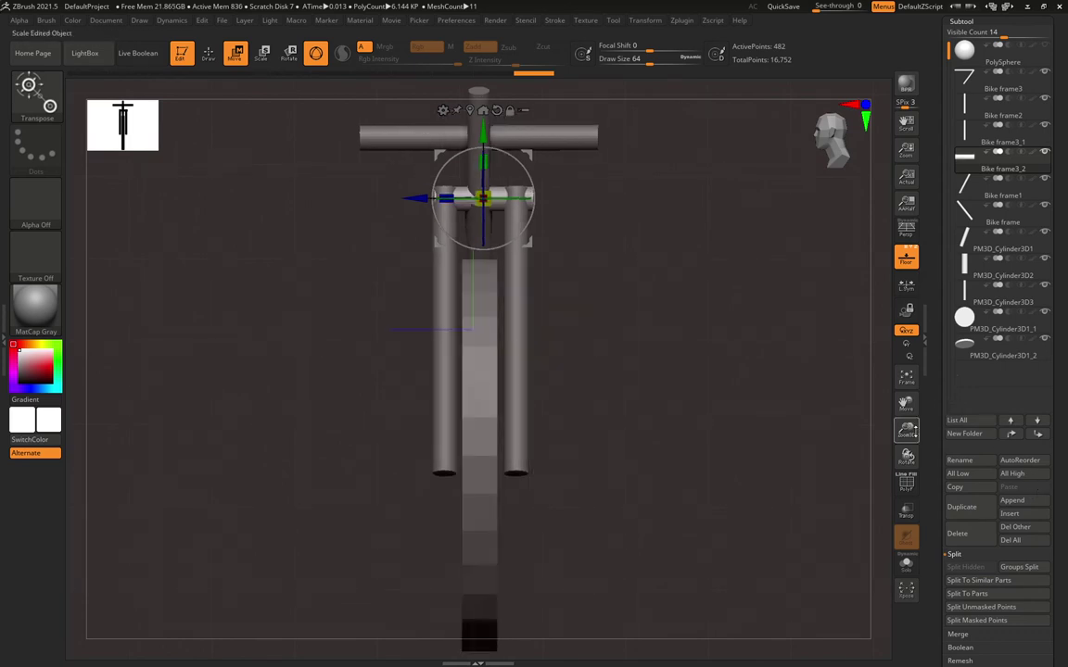
drag(914, 432, 740, 160)
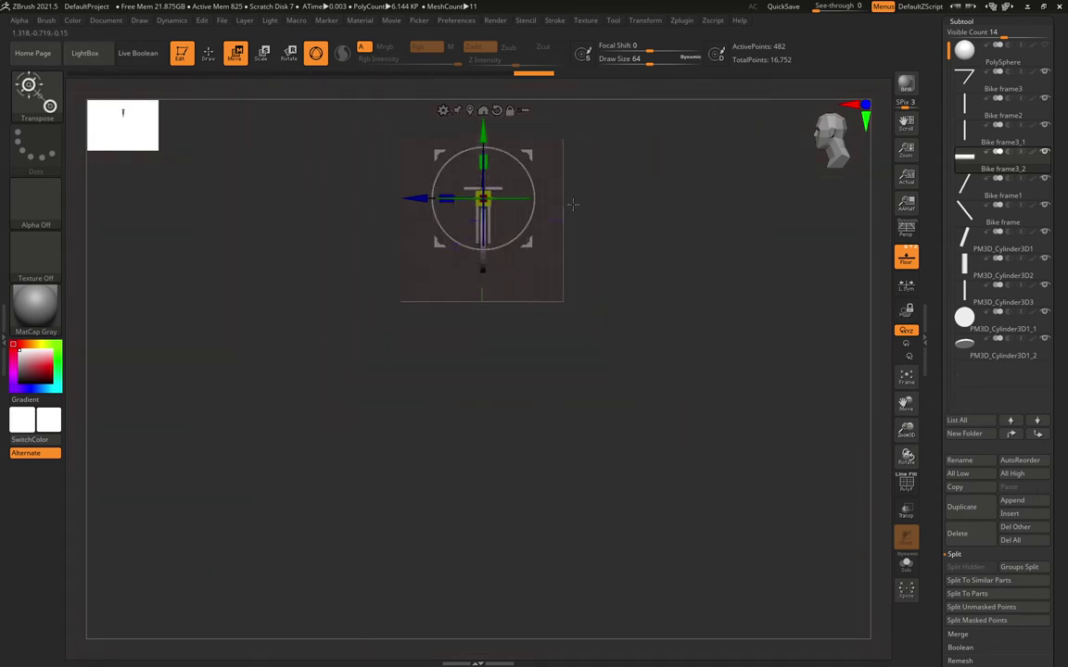
key(f)
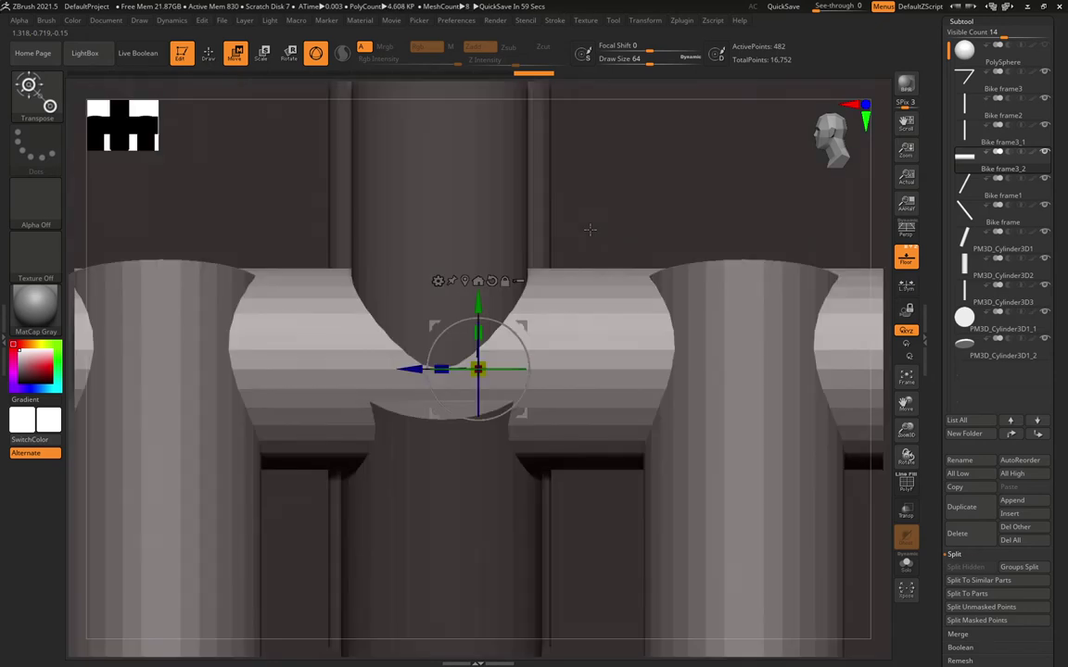
key(f)
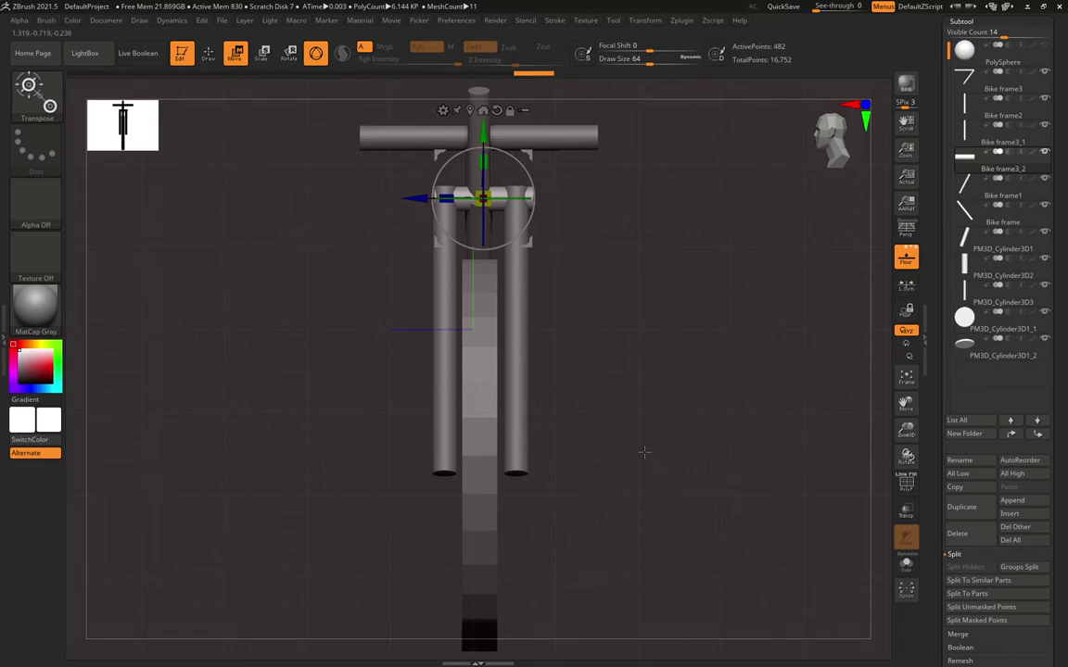
drag(907, 429, 871, 237)
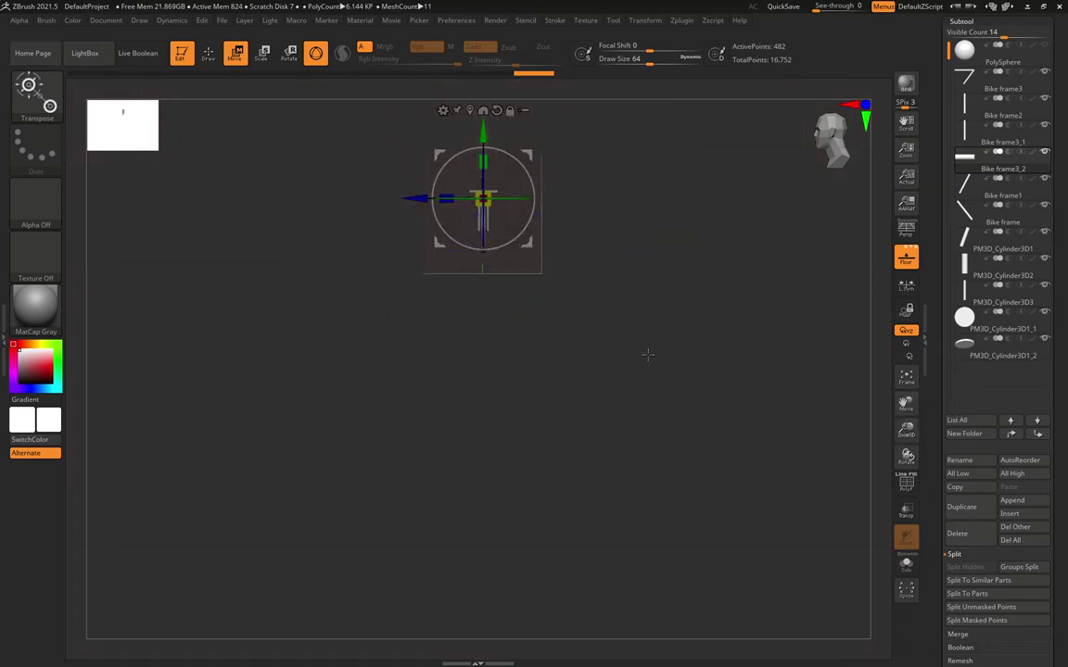
click(907, 377)
click(907, 377)
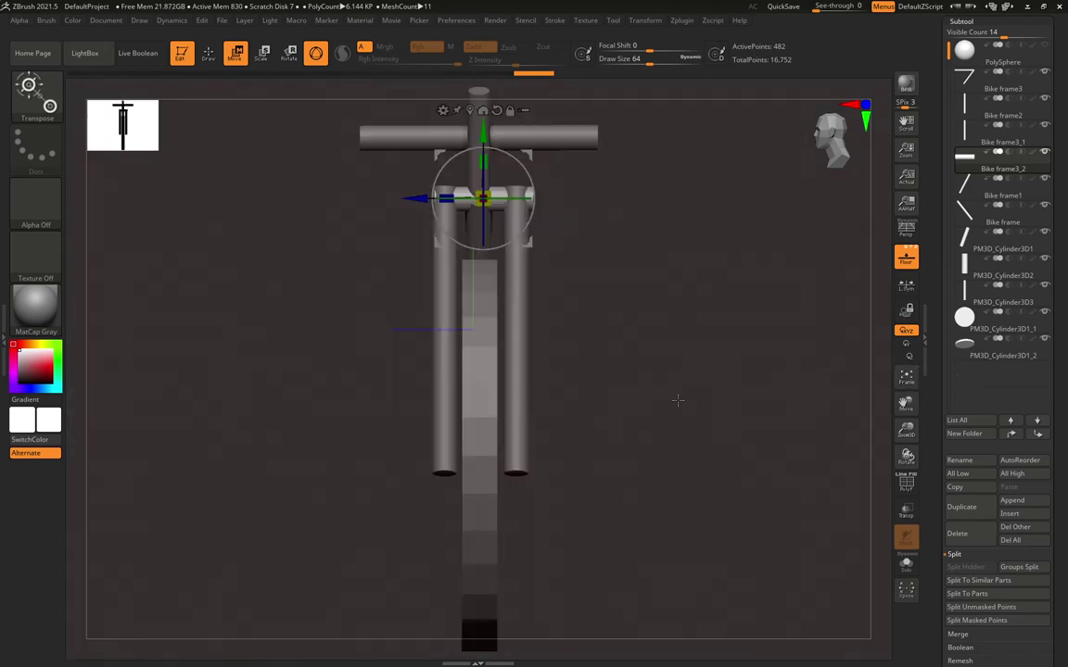
drag(688, 437, 665, 408)
drag(421, 198, 414, 197)
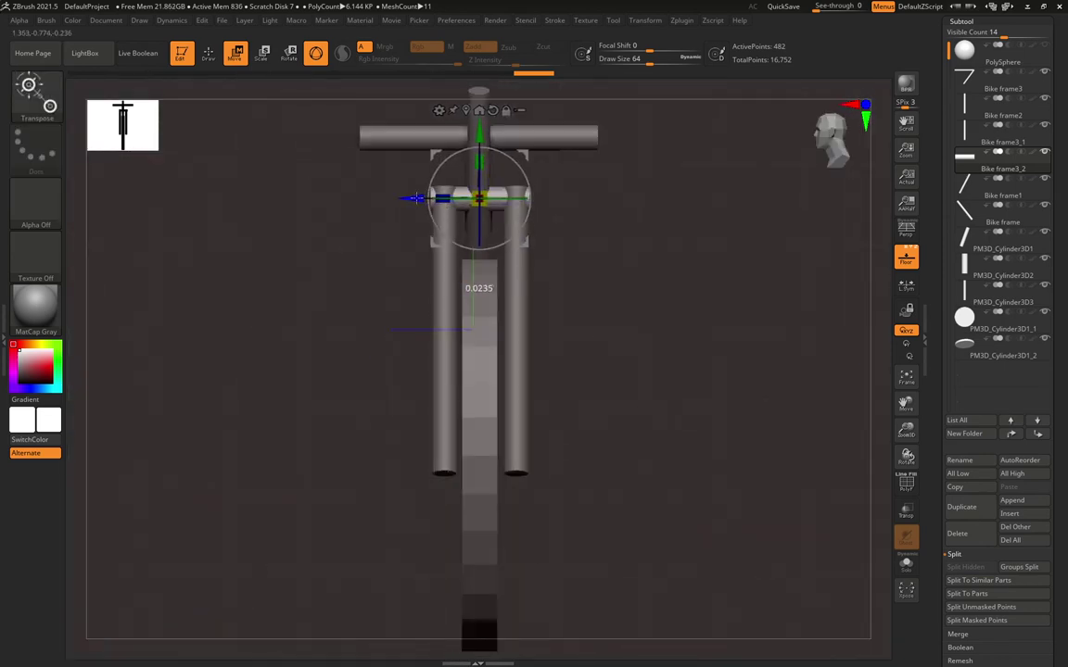
Check in the side view which tube each Bike frame subtool represents.
drag(649, 426, 807, 427)
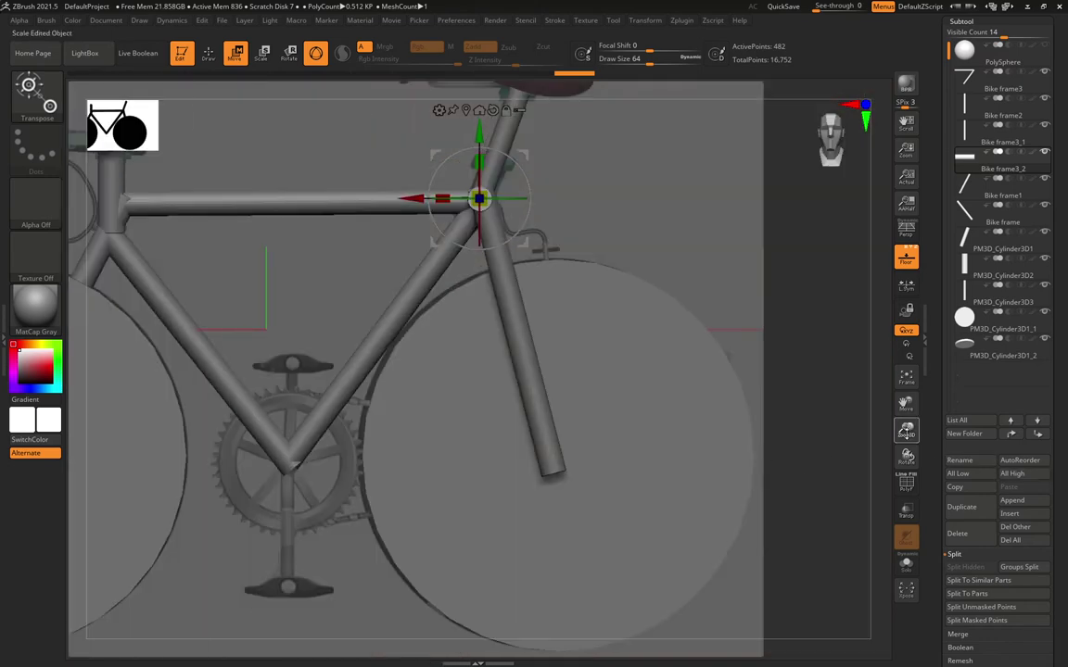
drag(906, 429, 854, 328)
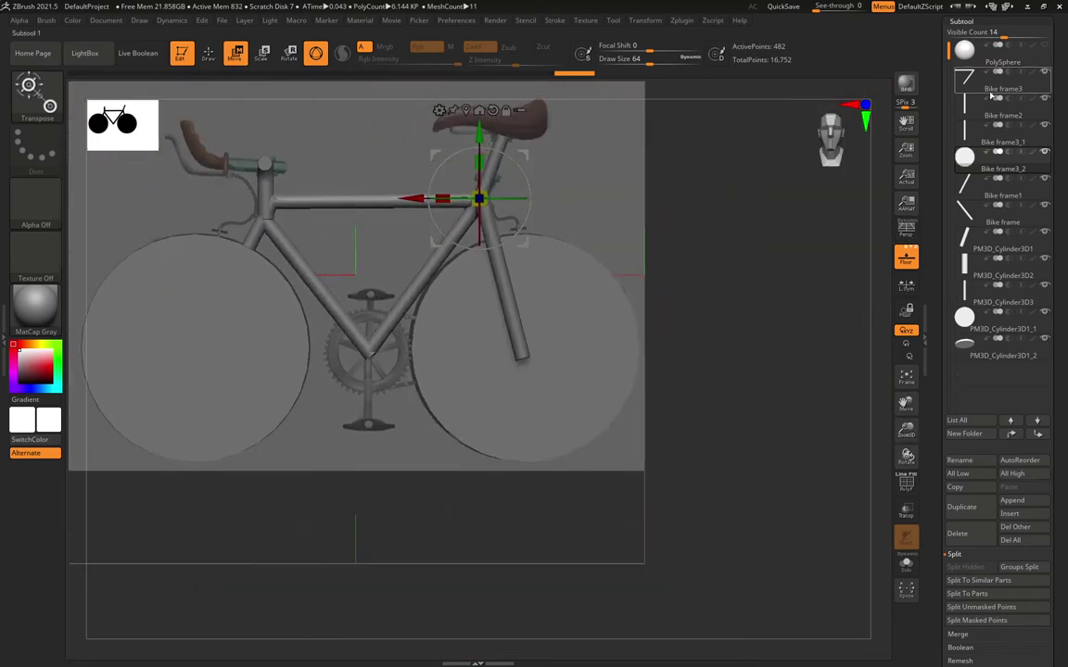
click(982, 129)
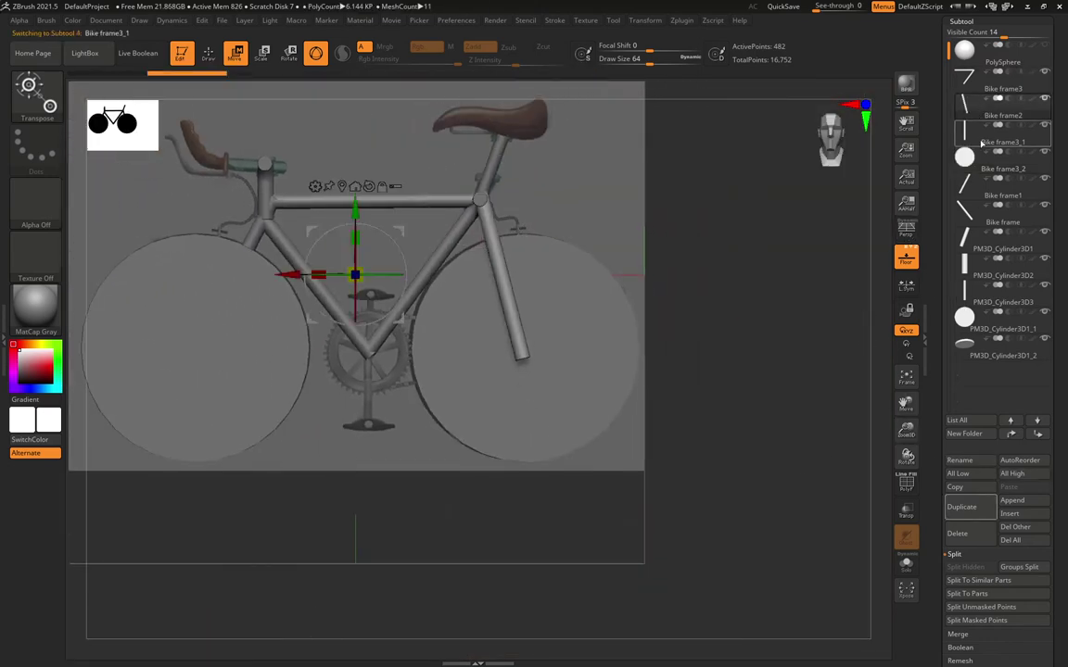
click(983, 141)
mouse_move(975, 69)
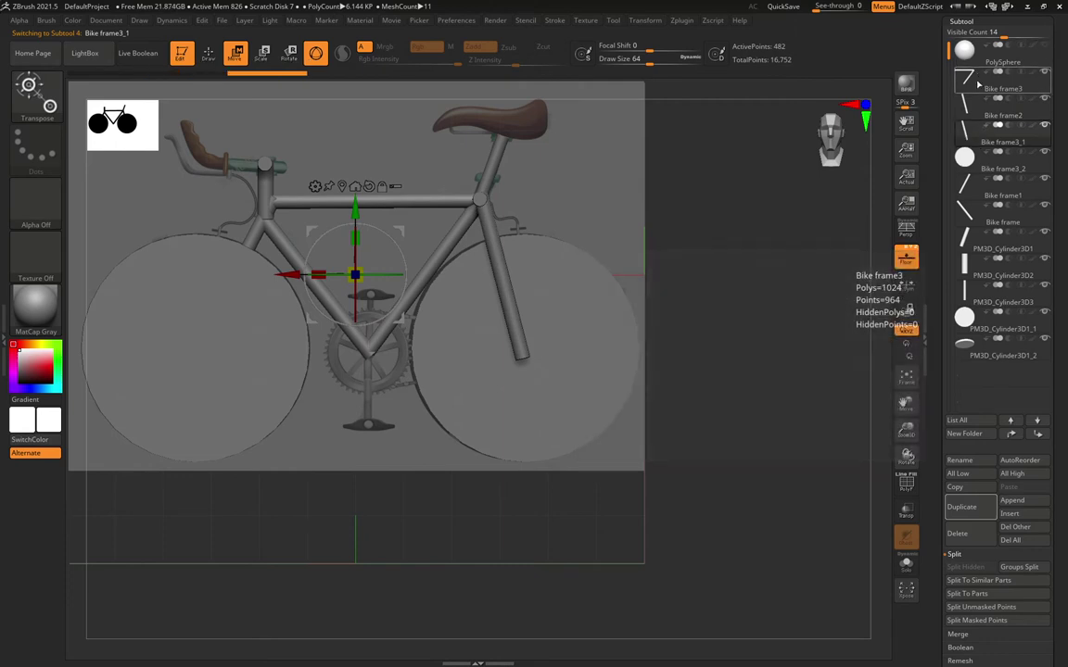
click(978, 93)
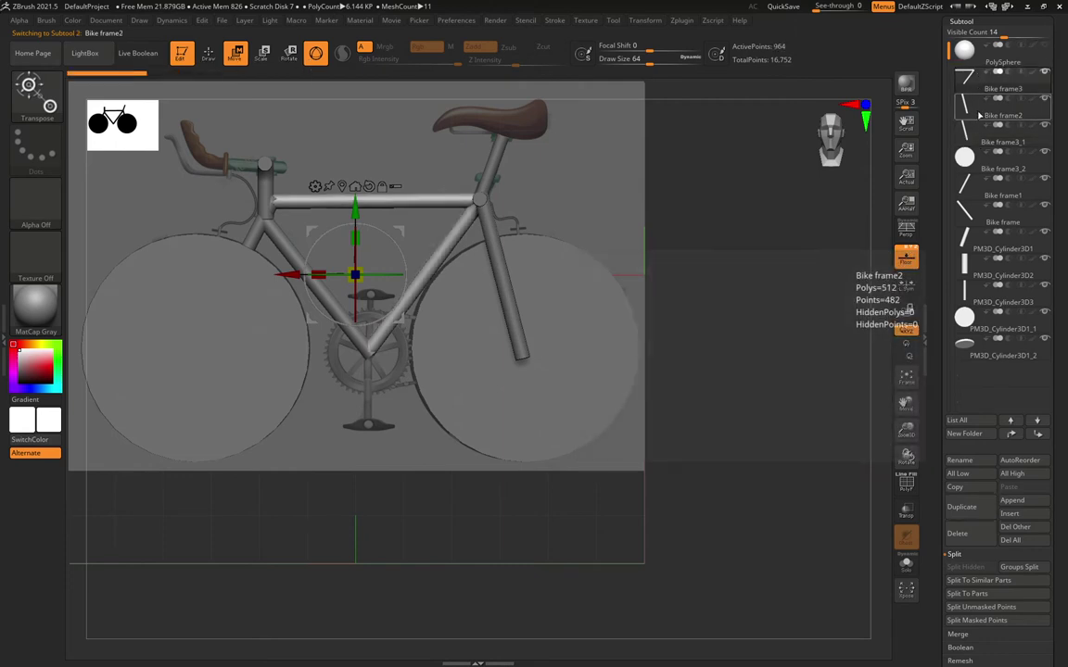
click(979, 116)
click(978, 141)
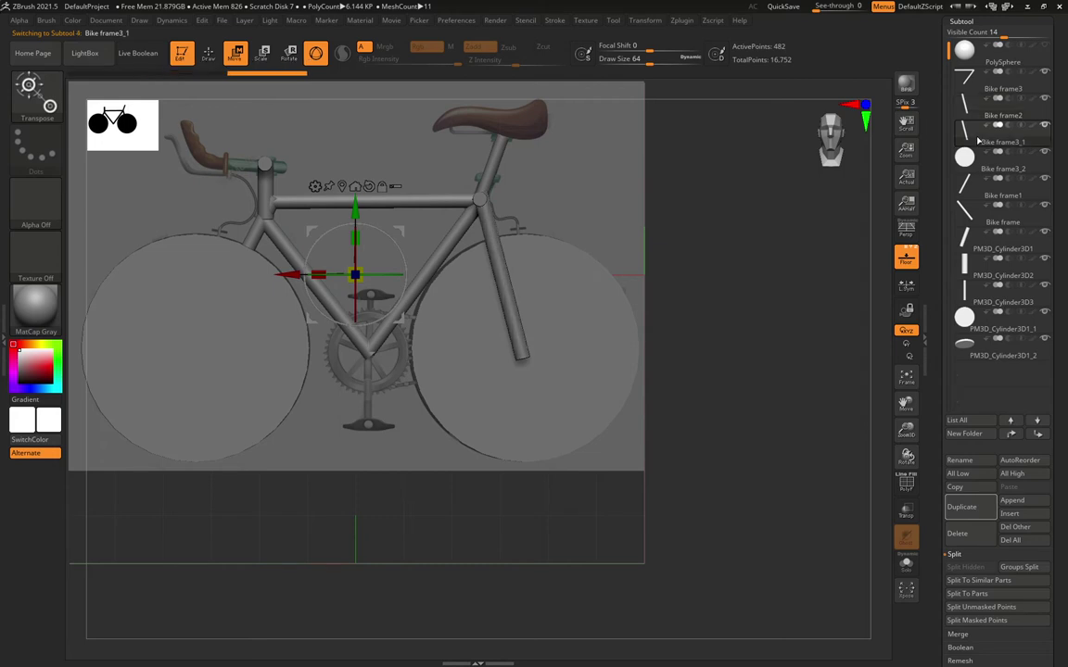
key(f)
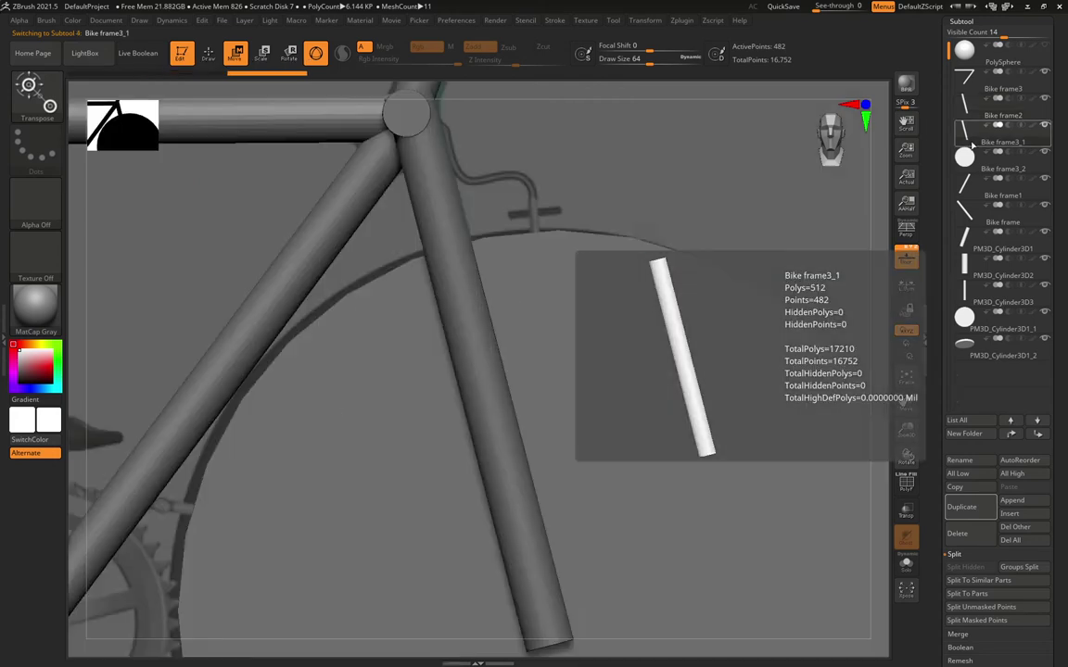
key(f)
Rename the Bike frame1 subtool, the front fork tube, as "front spoke".
click(980, 191)
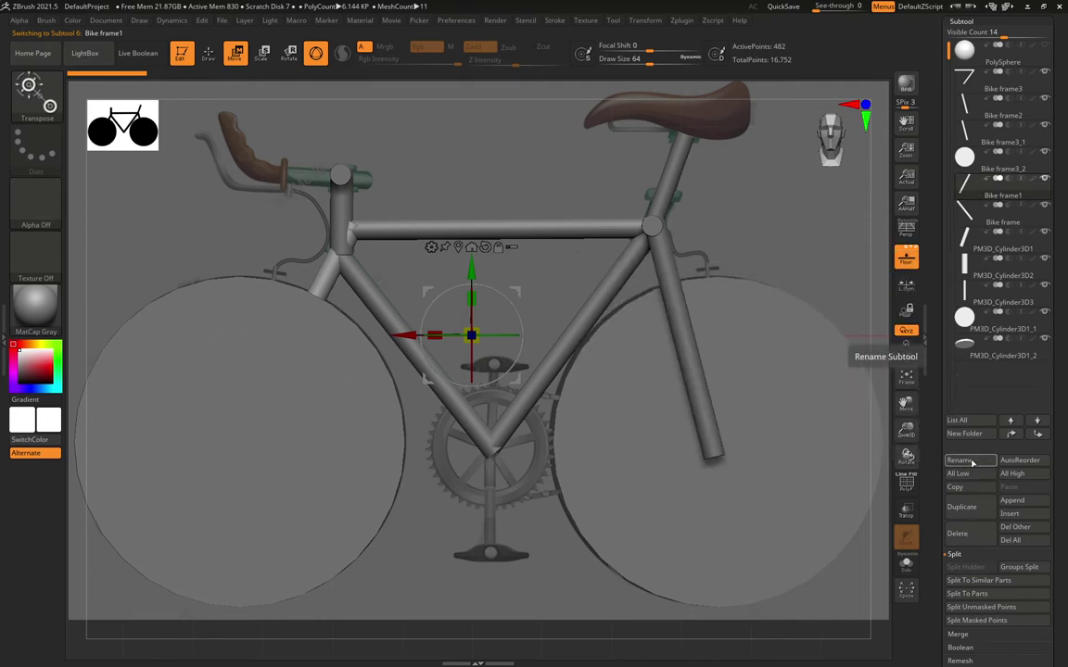
click(970, 461)
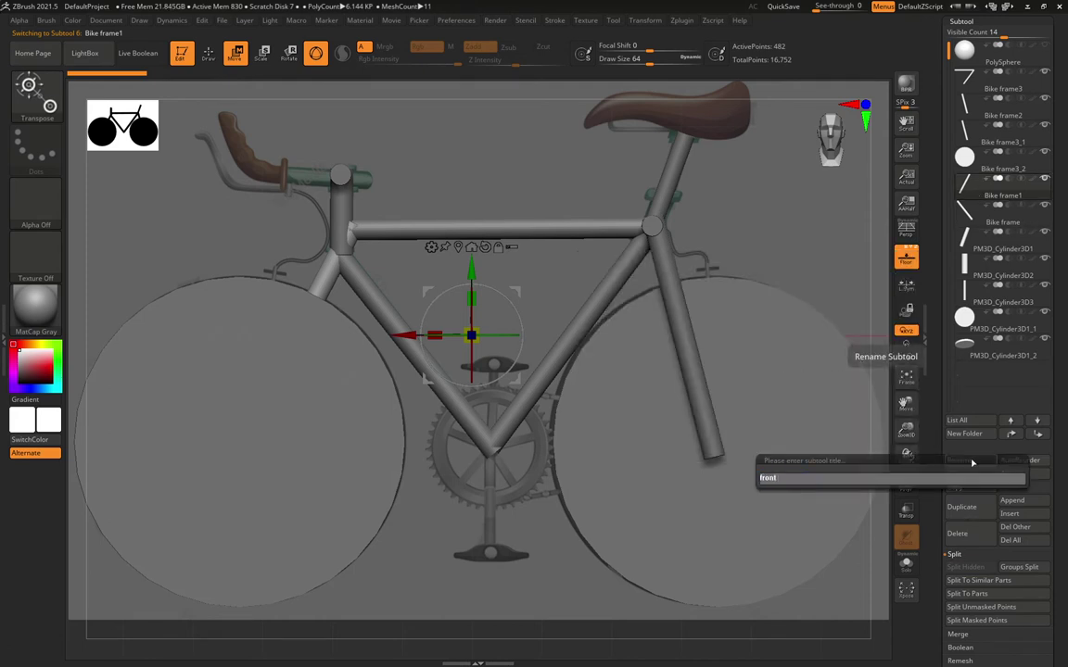
key(Return)
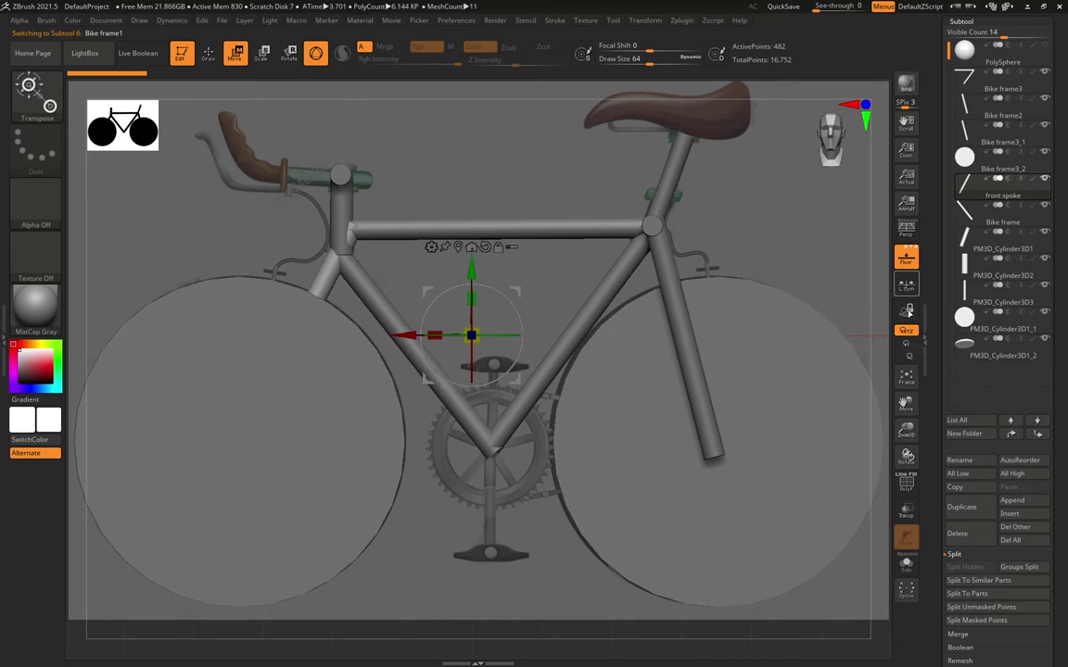
Offset the front spoke to one side of the front wheel, duplicate it and move the copy to the wheel's other side.
ctrl+right_drag(817, 388, 800, 415)
shift+drag(801, 414, 558, 389)
mouse_move(471, 400)
mouse_down()
mouse_move(470, 420)
mouse_move(471, 382)
mouse_move(483, 390)
mouse_up()
click(971, 518)
right_drag(547, 454, 538, 310)
drag(190, 271, 234, 270)
drag(718, 254, 619, 267)
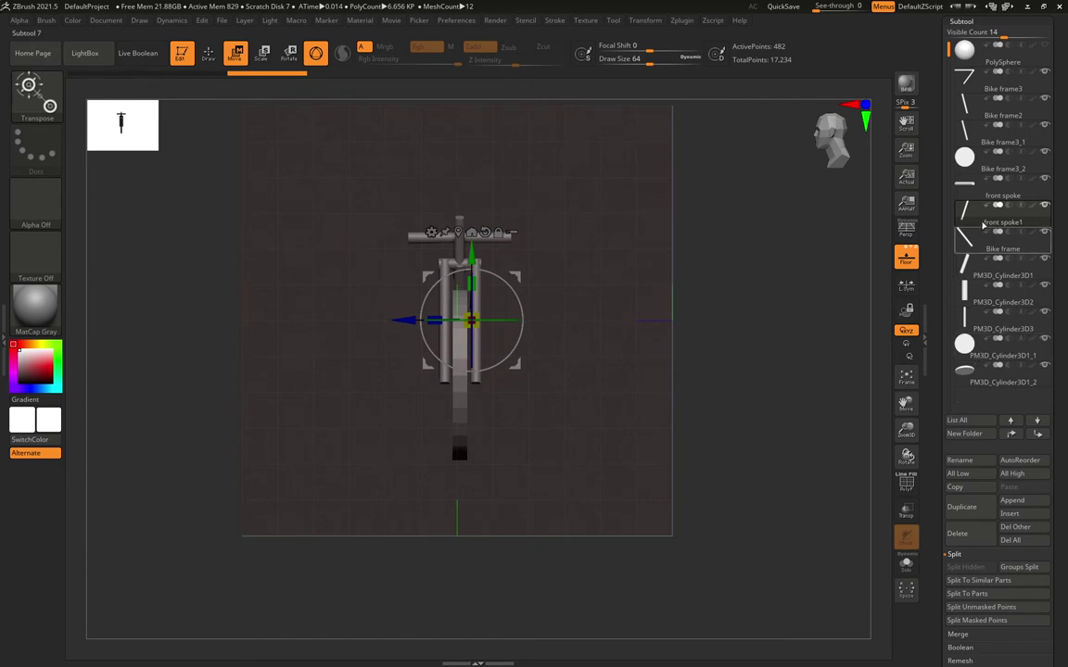
Switch from the front spoke to the paired rear stay subtools, Bike frame2 and Bike frame3_1.
click(979, 197)
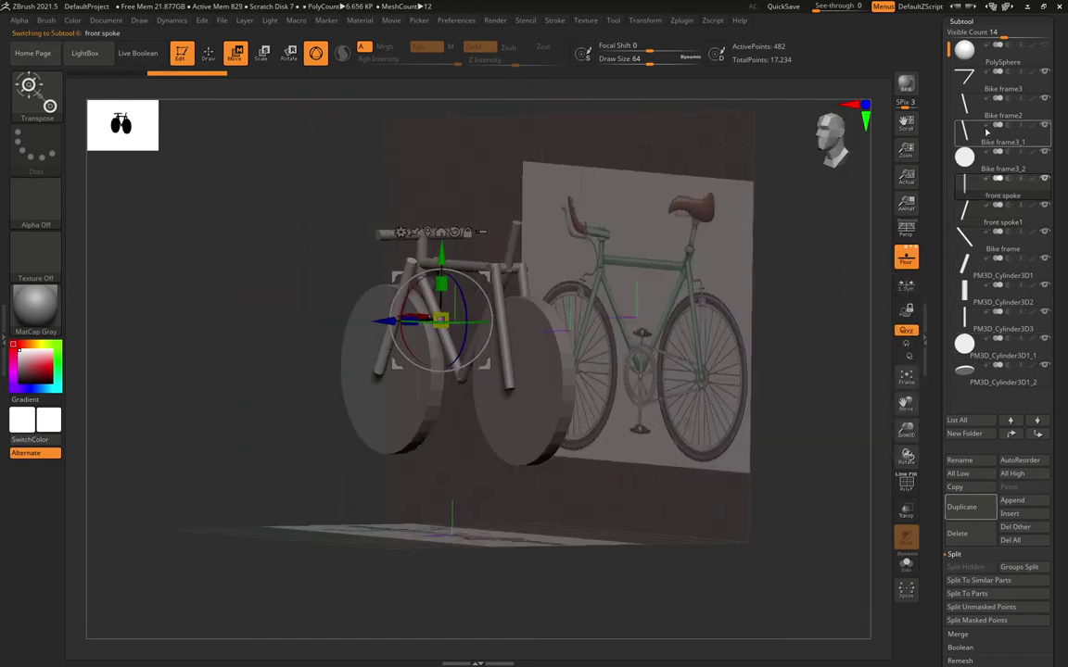
click(980, 115)
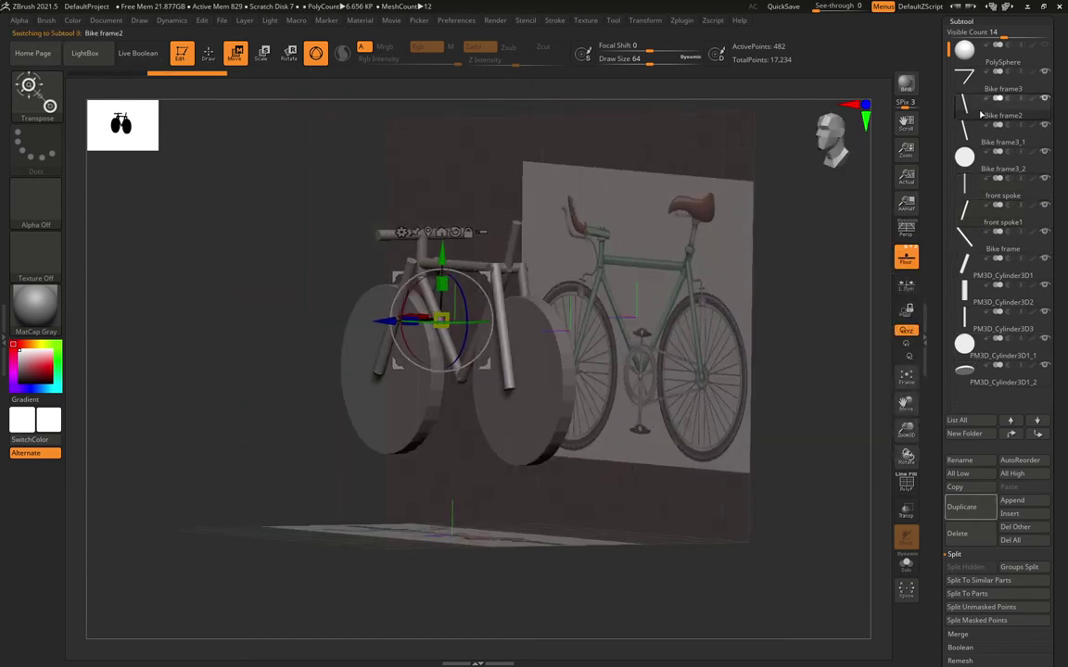
click(980, 113)
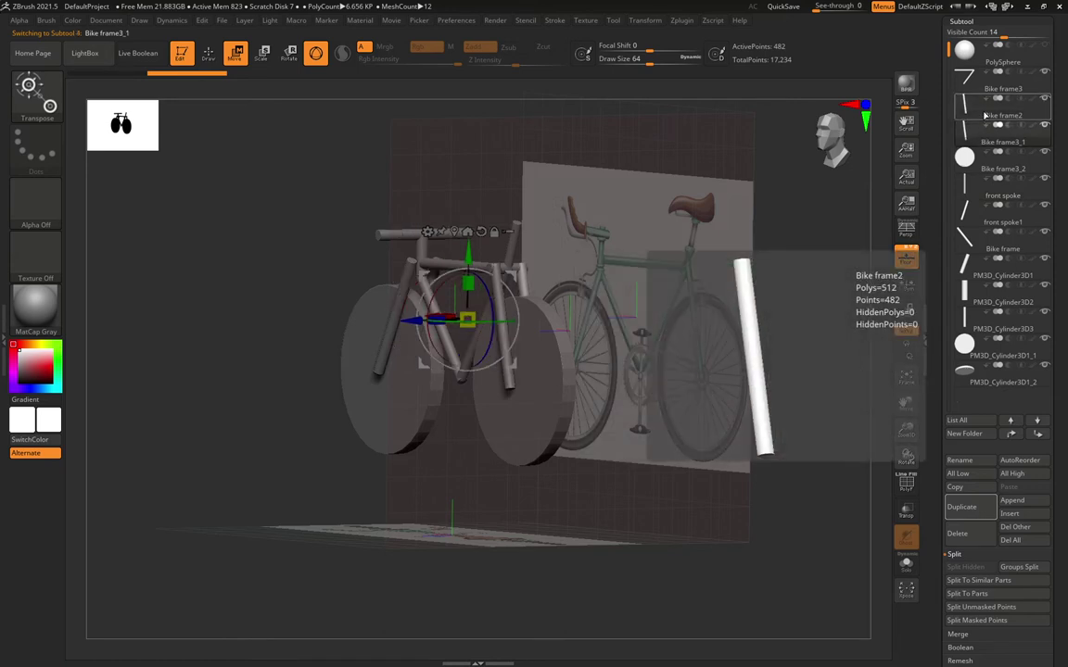
Merge the Bike frame2 subtool down with Bike frame3_1 and rename the merged subtool "rear spokes".
click(980, 113)
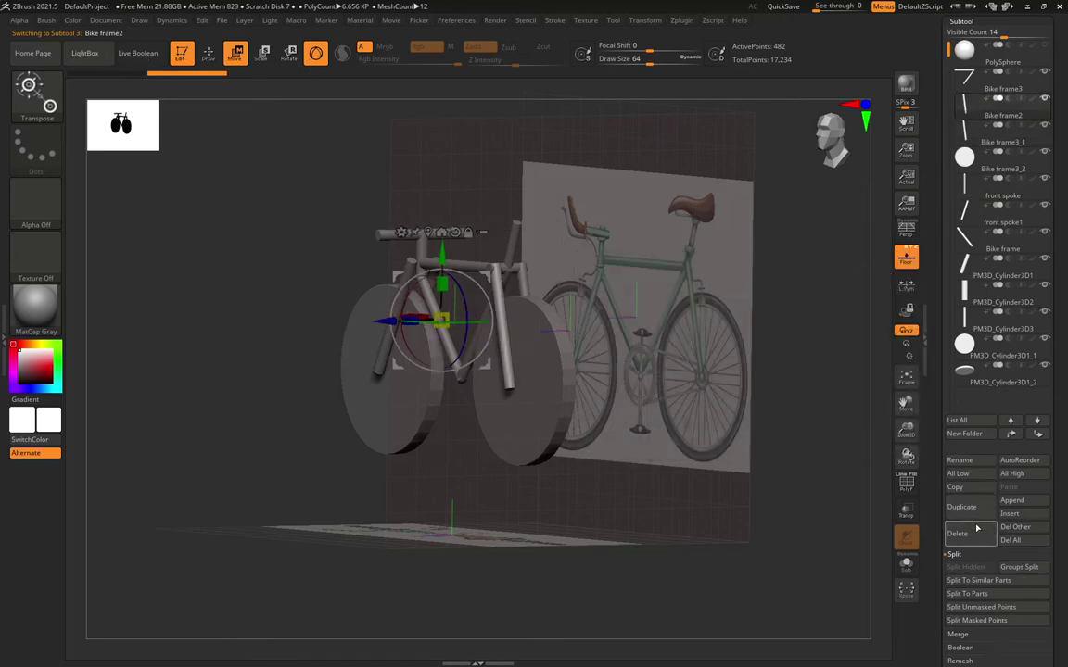
click(958, 633)
click(966, 580)
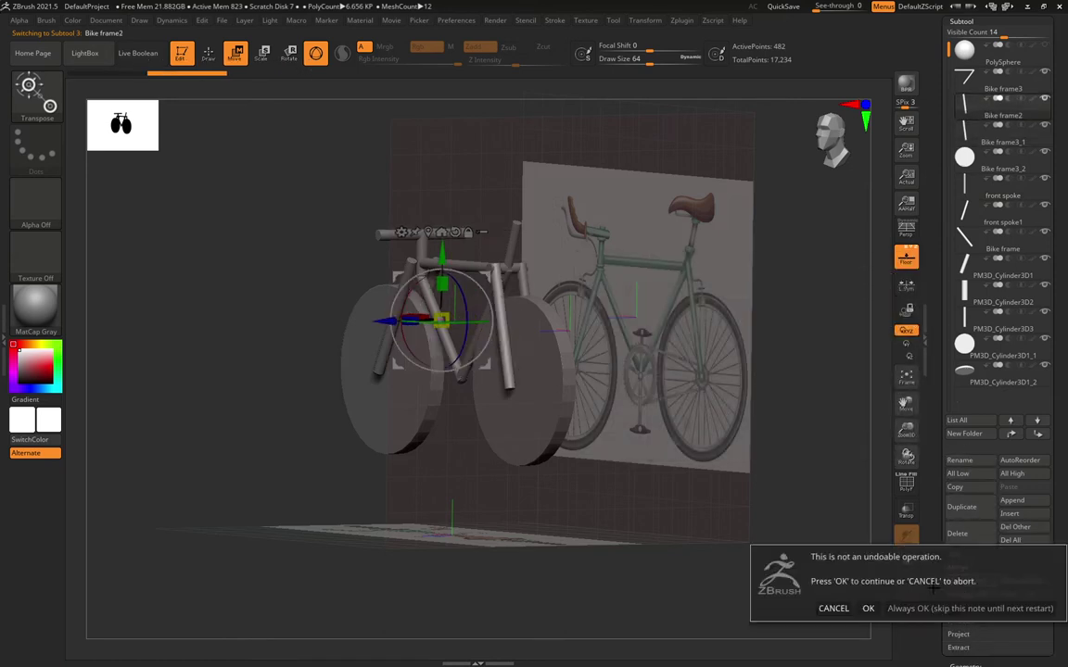
click(867, 608)
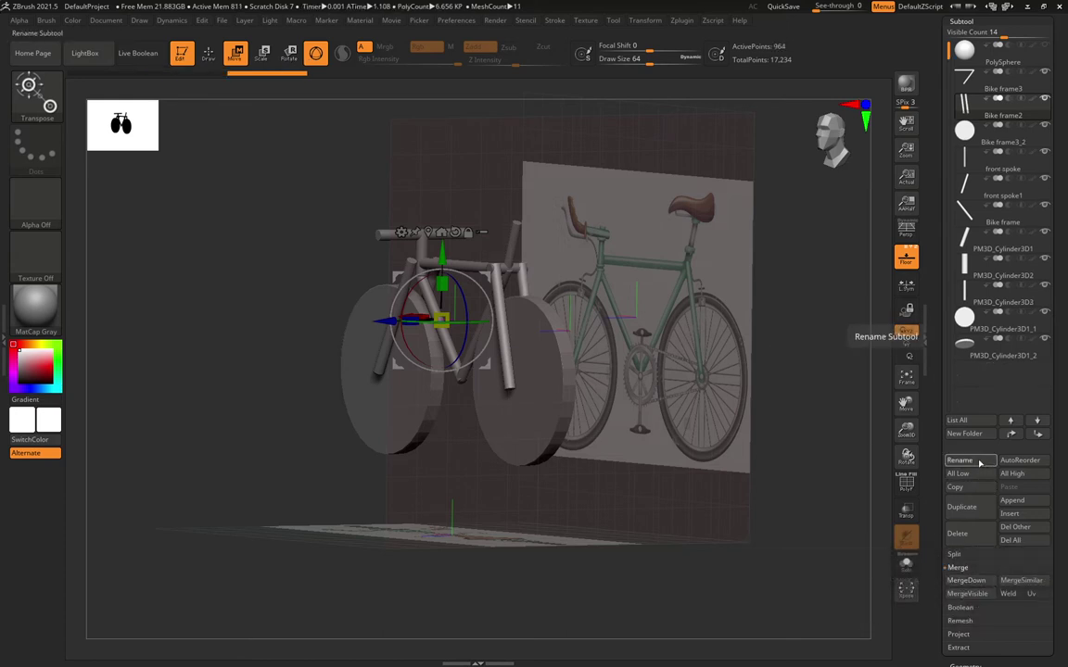
click(978, 462)
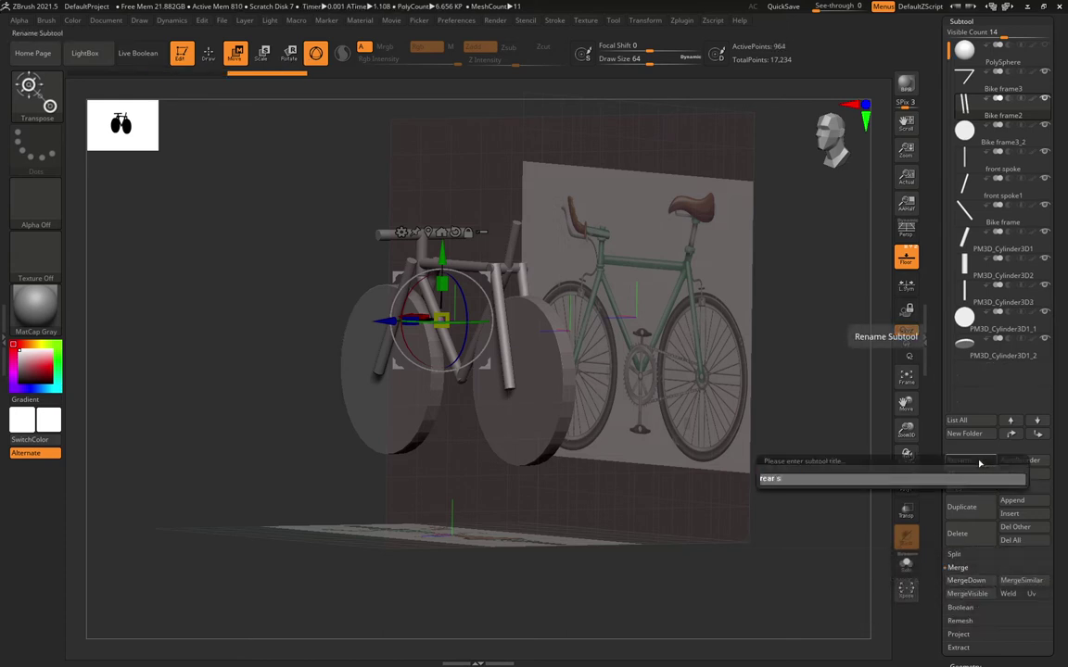
text(rear spokes)
key(Return)
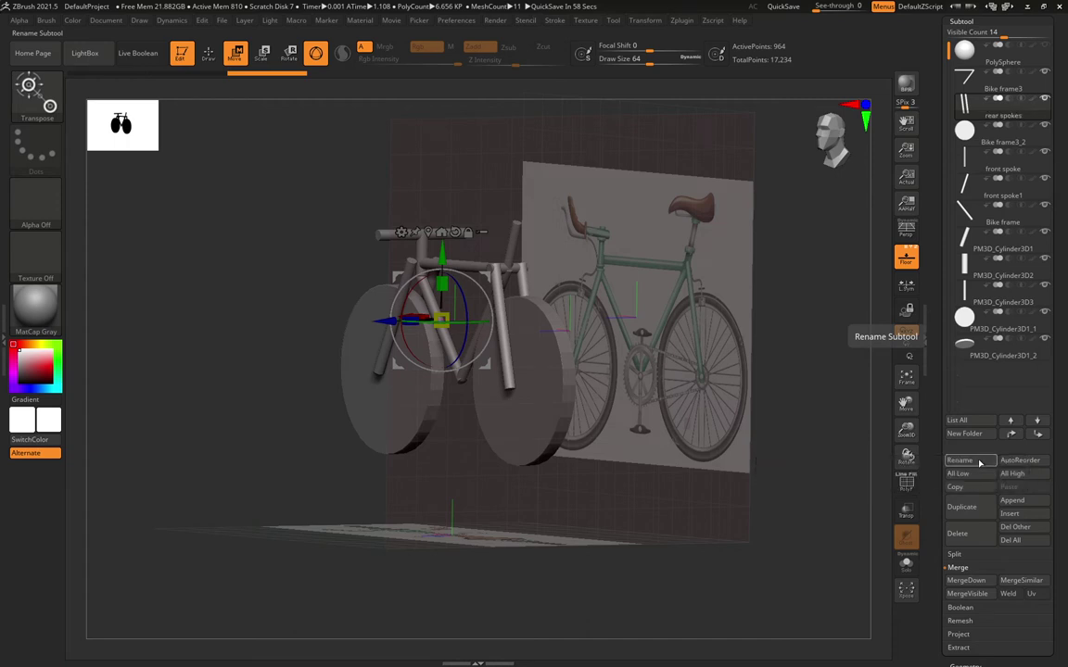
Duplicate the short crossbar Bike frame3_2 and move the copy forward to the junction of the top tube and front fork.
click(984, 139)
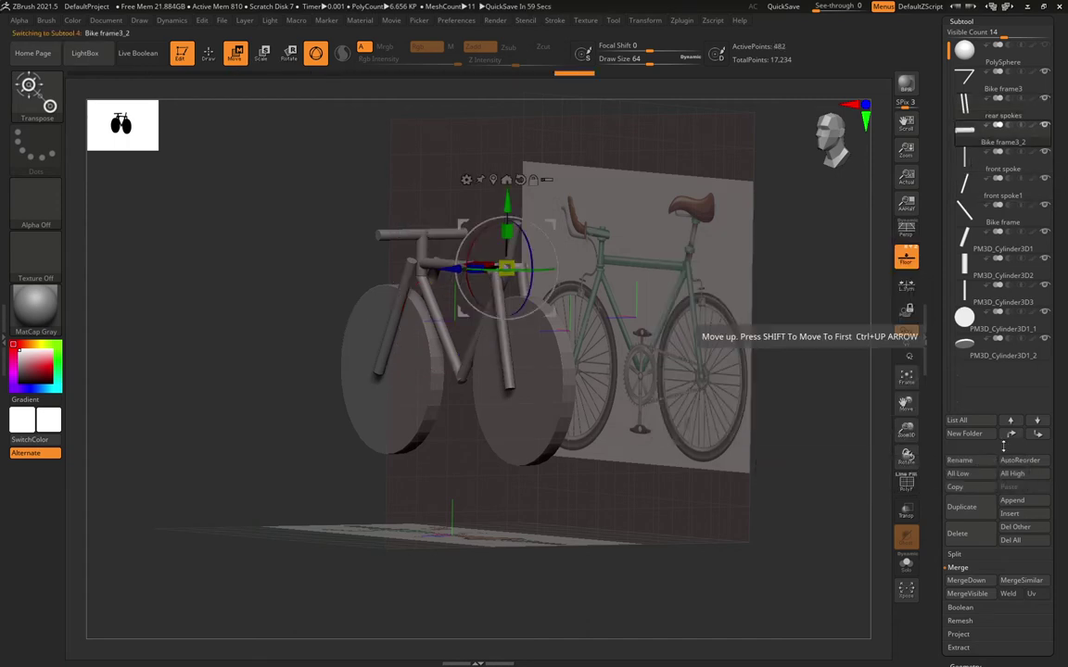
click(970, 113)
click(983, 139)
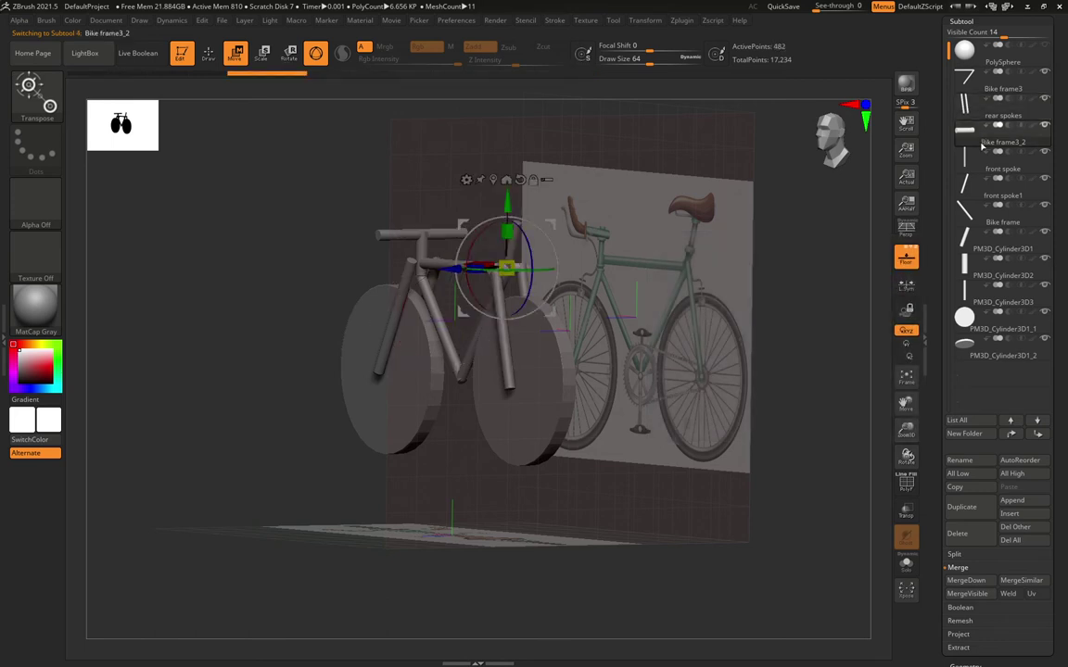
click(961, 507)
shift+drag(816, 449, 536, 514)
drag(445, 268, 243, 252)
shift+drag(487, 91, 311, 340)
drag(239, 269, 284, 269)
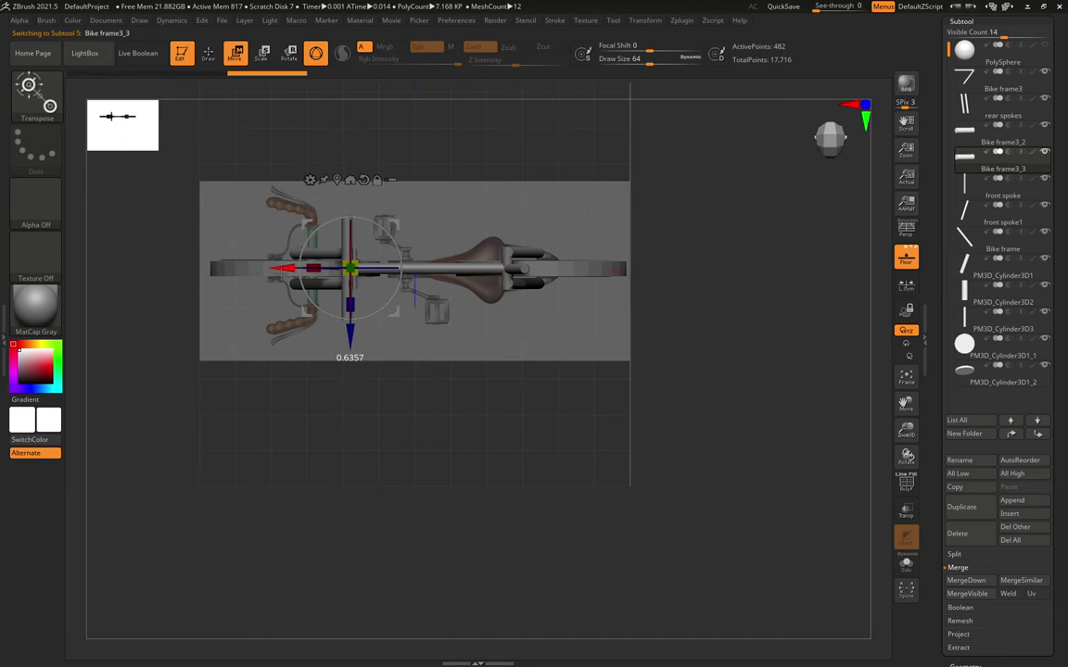
Merge the rear spokes subtool down with the rear crossbar Bike frame3_2.
drag(519, 547, 556, 306)
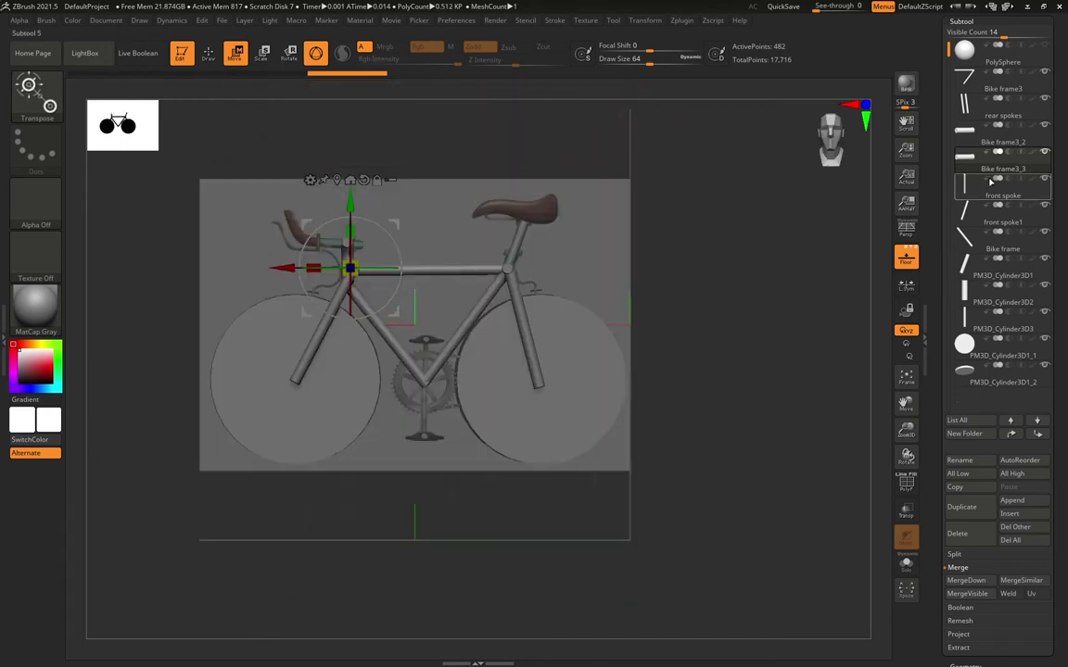
alt+click(570, 299)
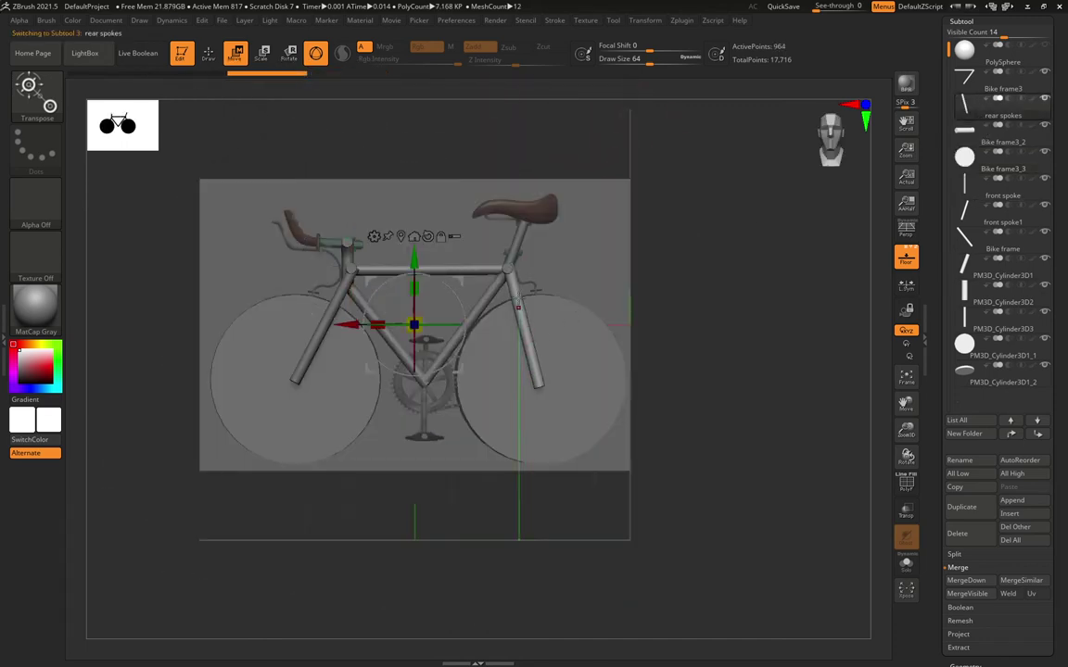
click(1020, 142)
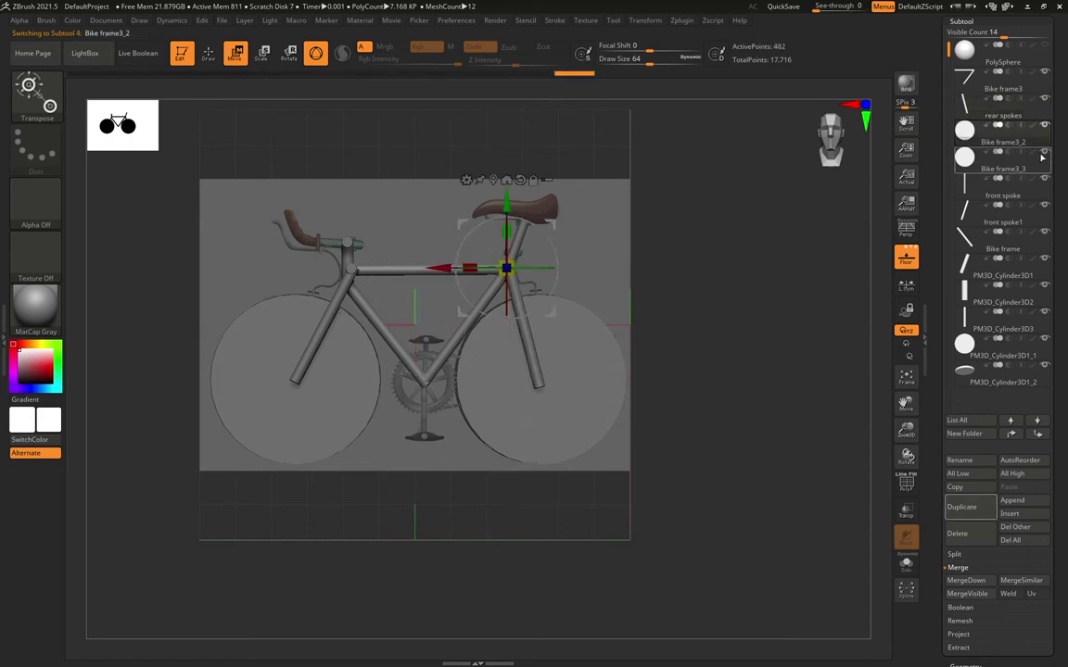
click(1003, 118)
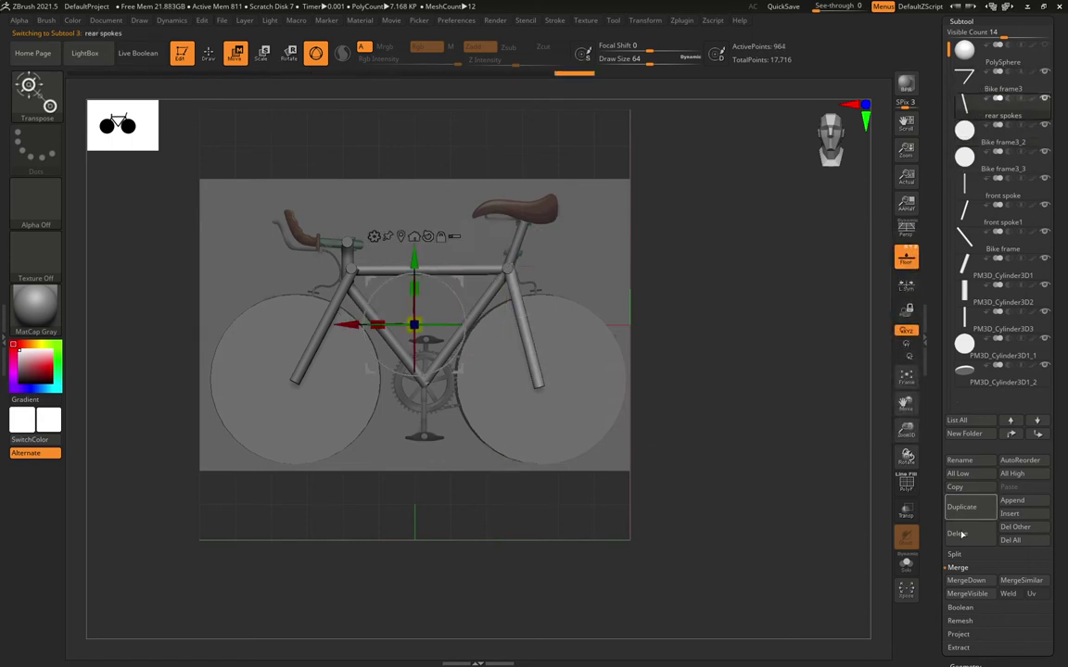
click(966, 581)
click(803, 601)
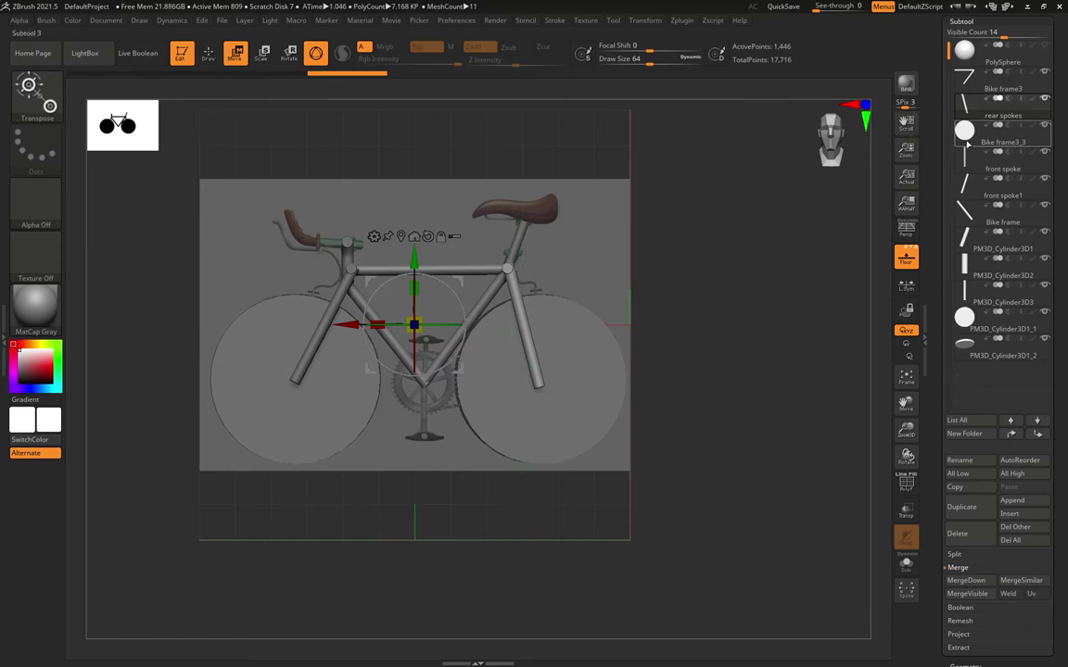
Merge the front spoke subtool down with front spoke1.
click(986, 169)
drag(744, 315, 789, 324)
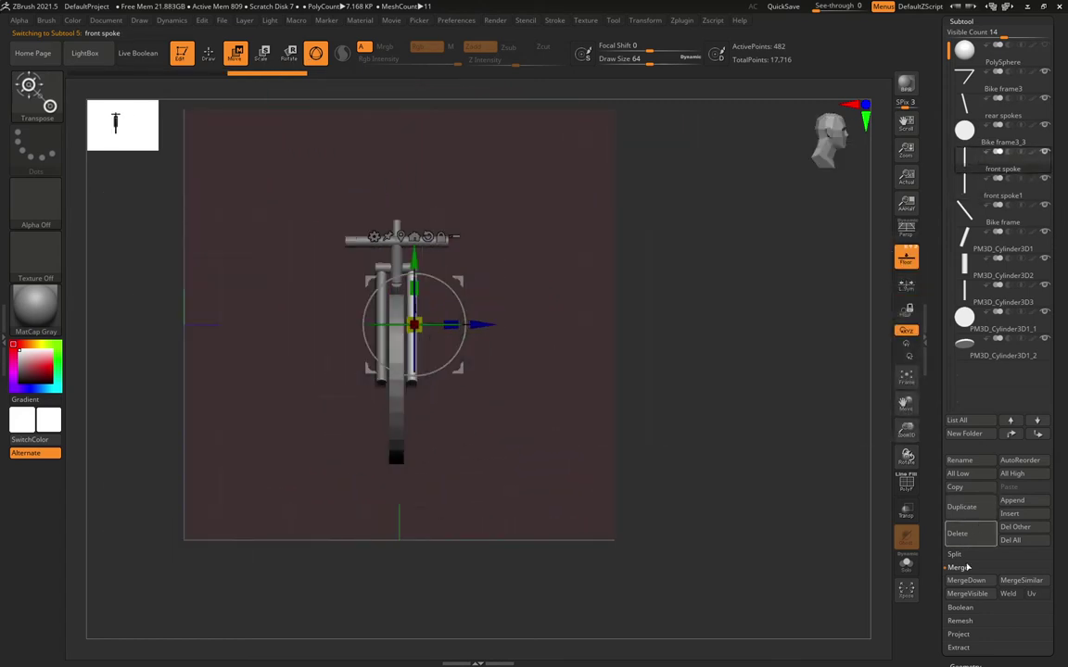
click(966, 579)
click(869, 607)
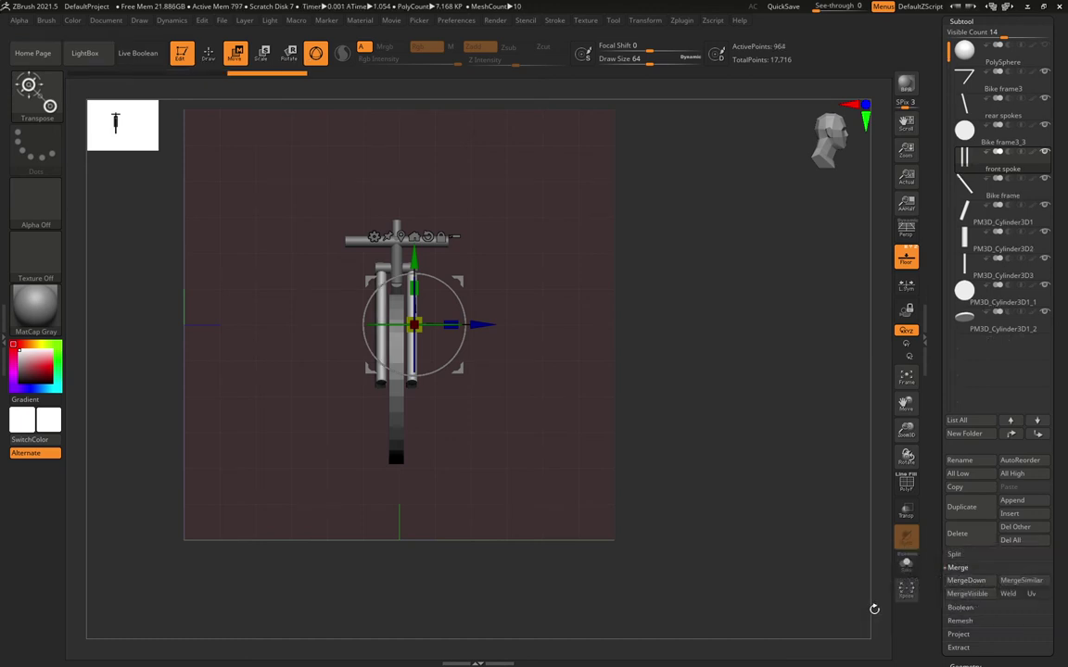
Nudge the front crossbar Bike frame3_3 sideways to centre it over the fork and merge it down with front spoke.
click(969, 134)
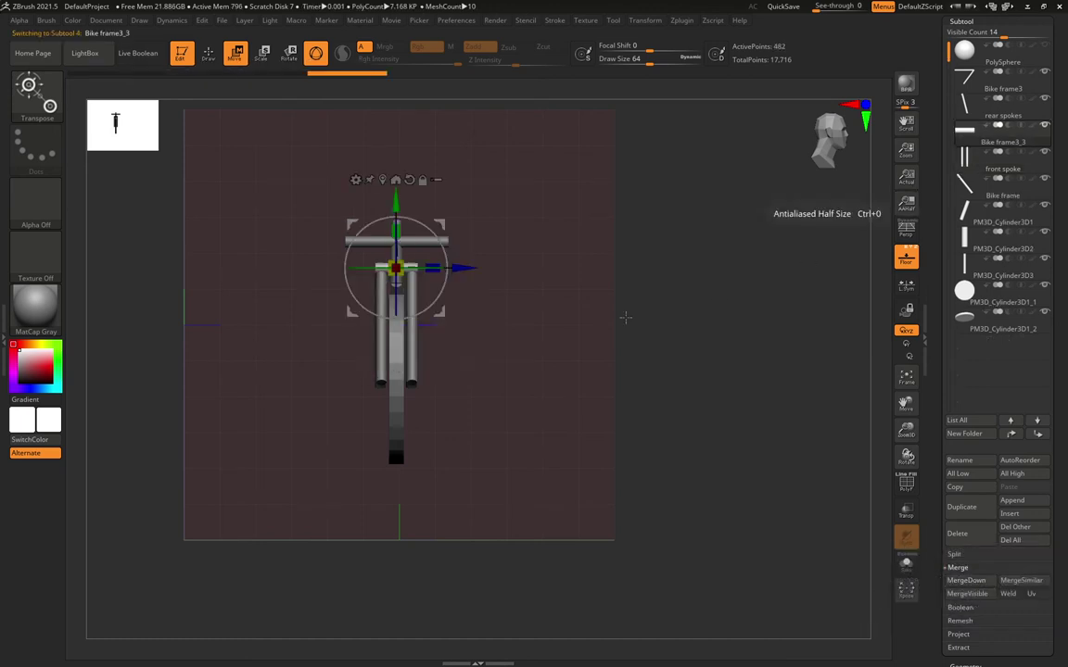
key(f)
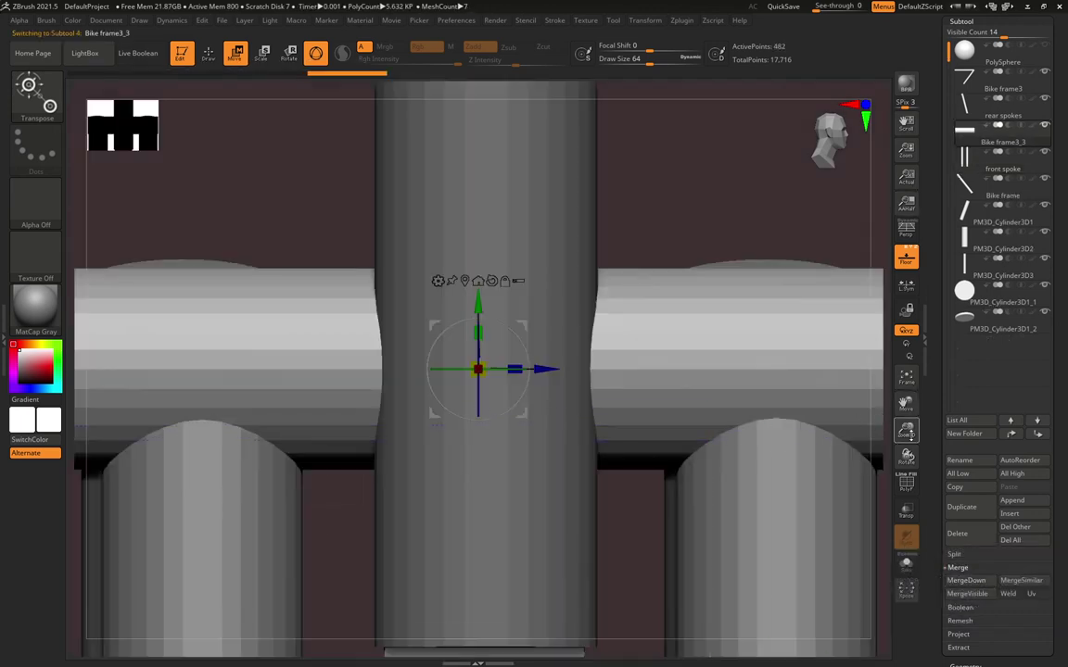
drag(906, 429, 911, 394)
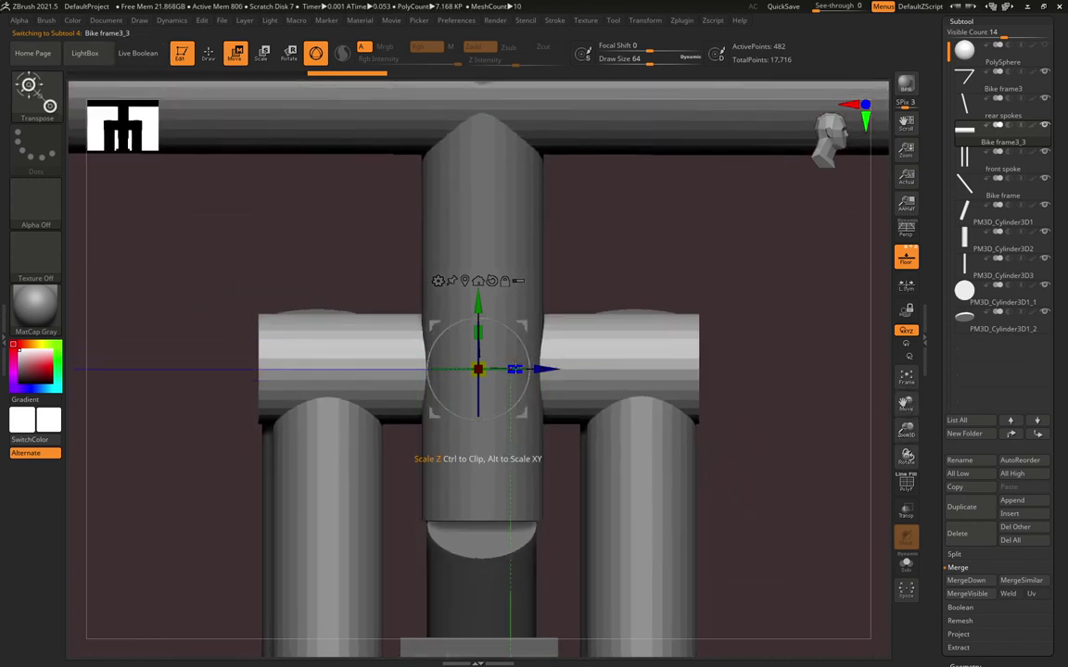
drag(518, 369, 548, 370)
click(959, 582)
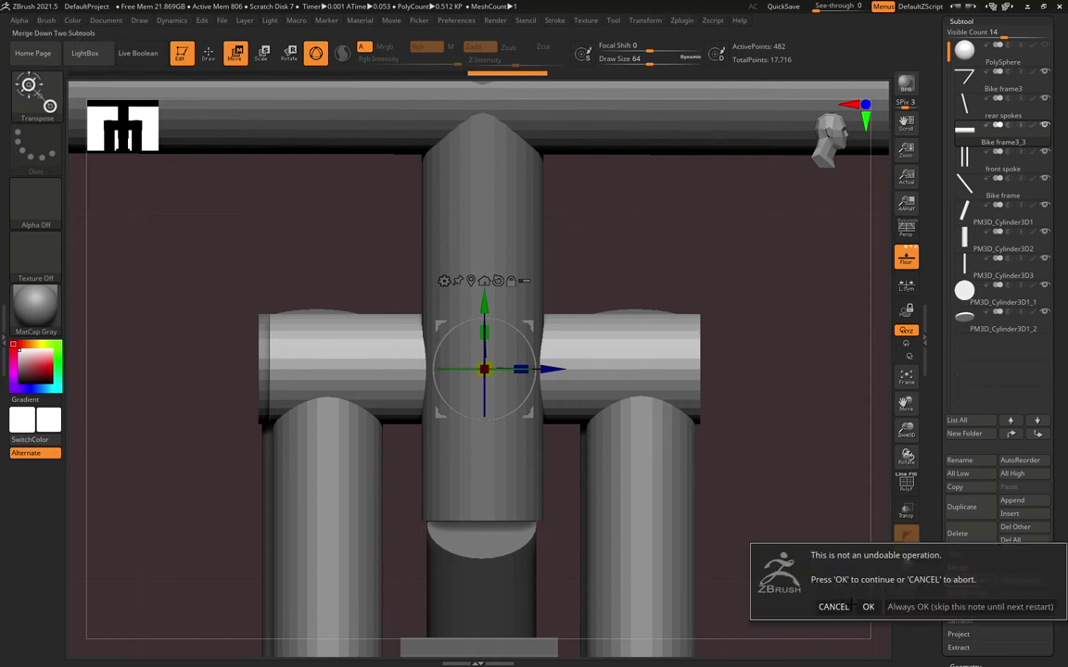
click(865, 608)
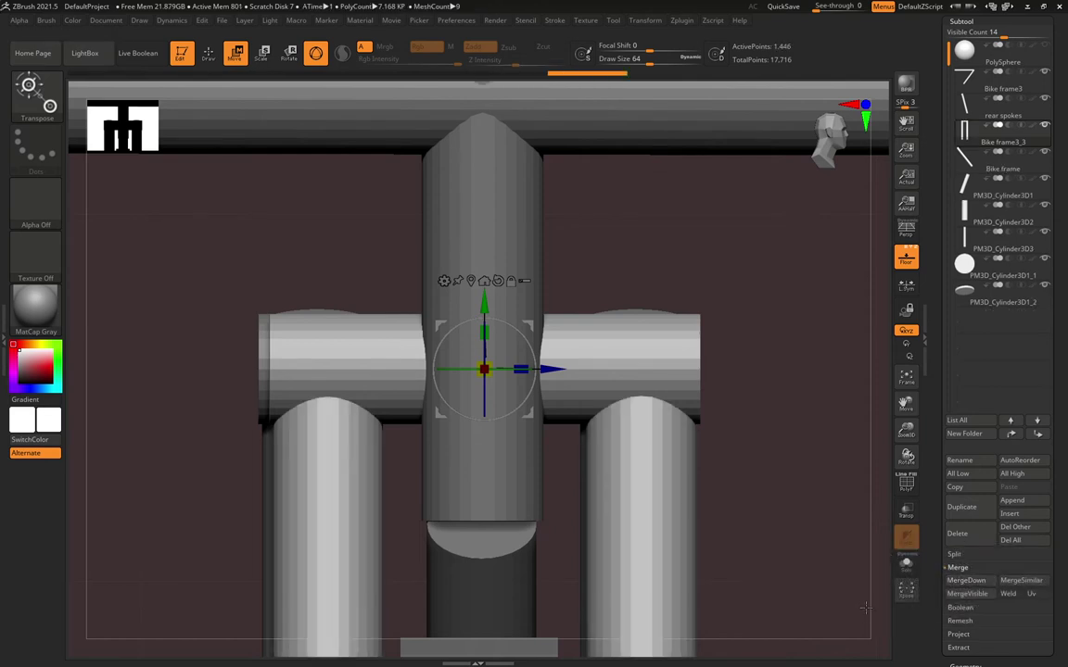
Rename the rear wheel cylinder PM3D_Cylinder3D1_1 as "rear wheel".
key(f)
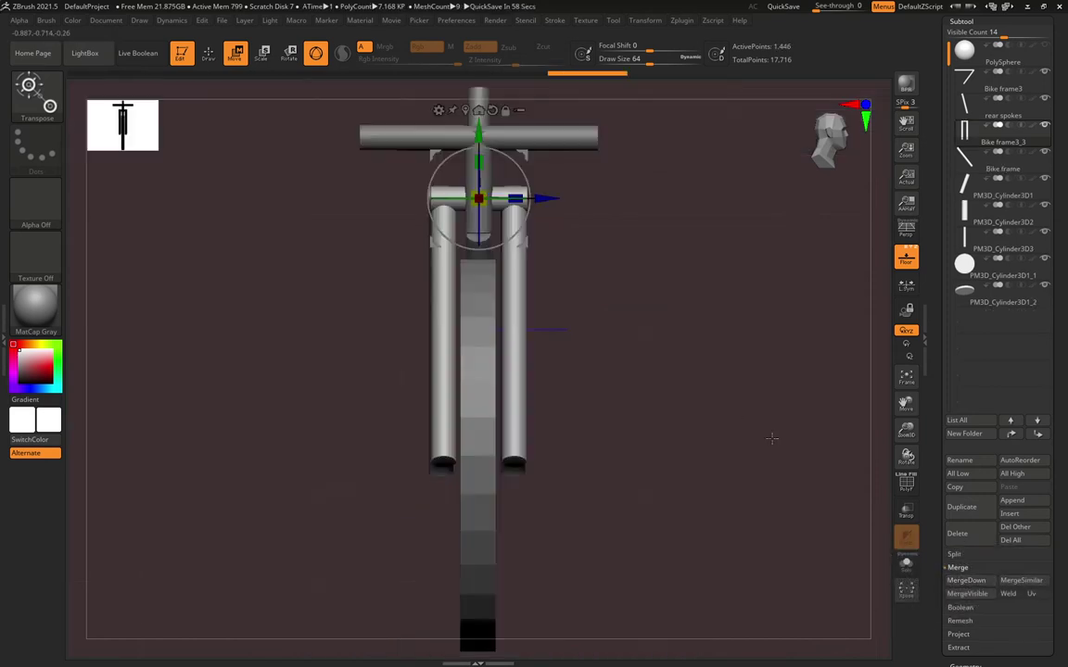
drag(770, 438, 649, 437)
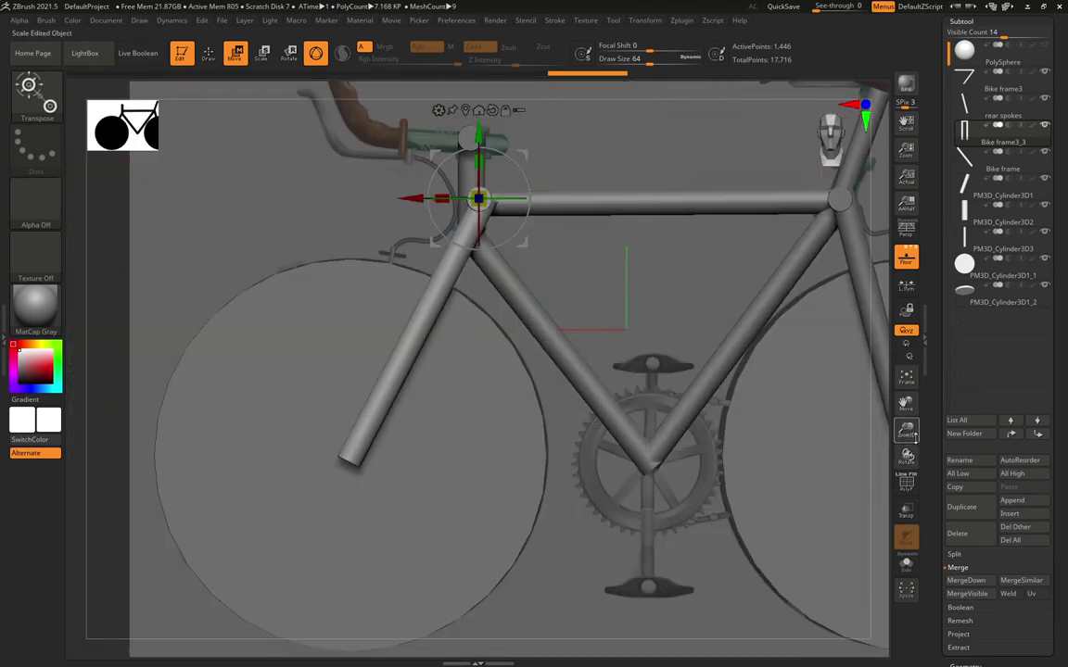
drag(913, 435, 919, 435)
mouse_move(704, 479)
mouse_down()
mouse_move(653, 489)
mouse_move(707, 477)
mouse_up()
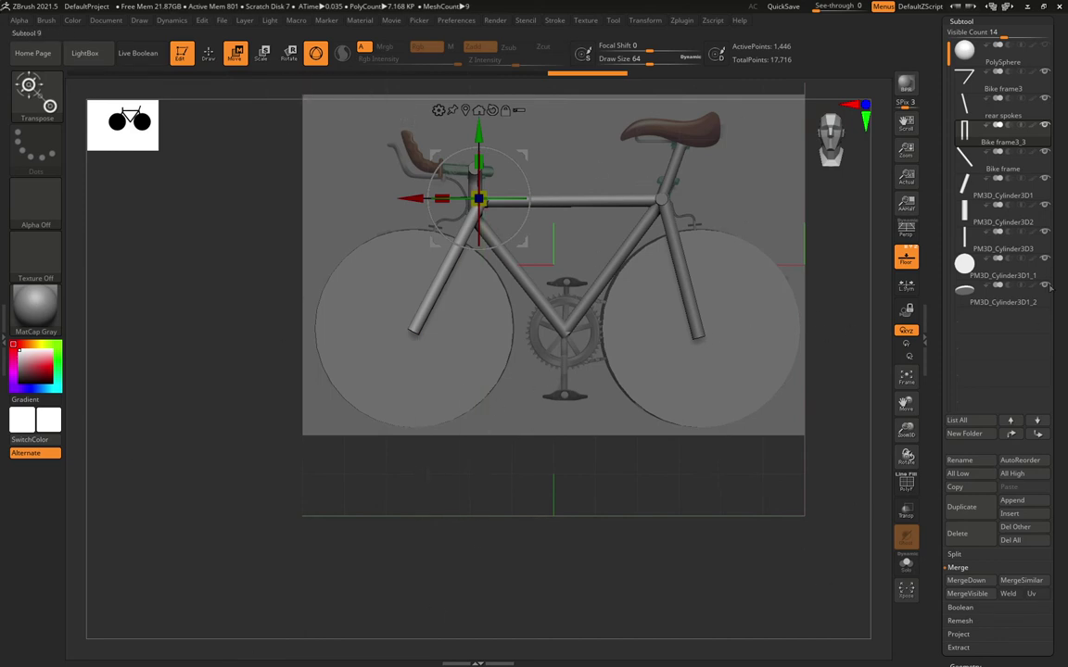
click(981, 274)
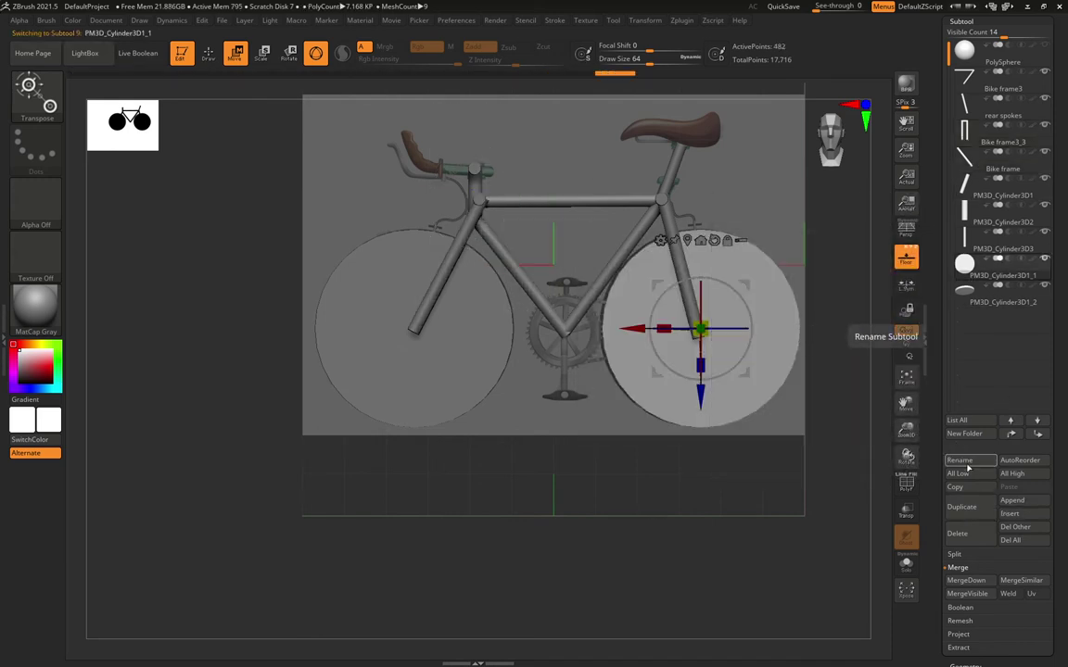
click(969, 467)
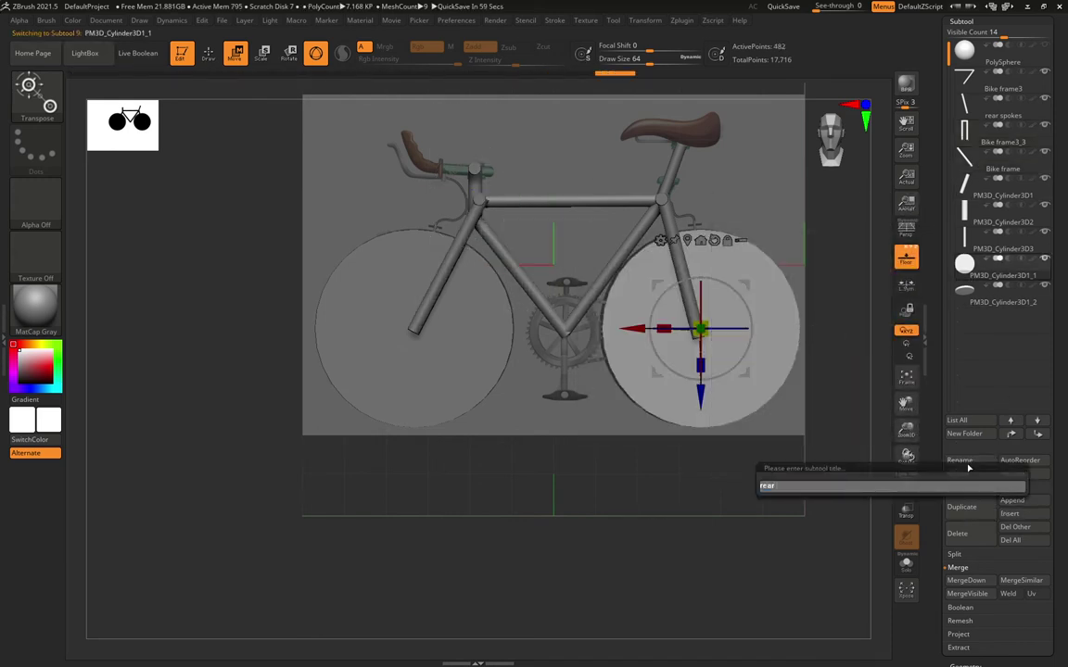
text(rear wheel)
key(Return)
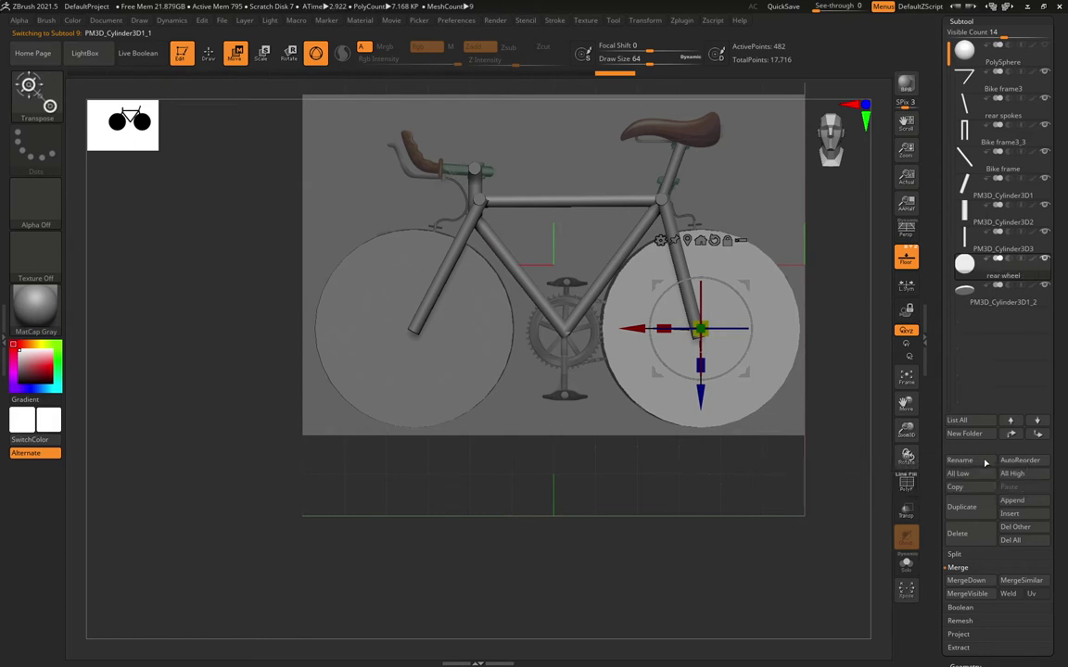
Rename the front wheel cylinder PM3D_Cylinder3D1_2 as "front wheel".
click(998, 304)
click(964, 459)
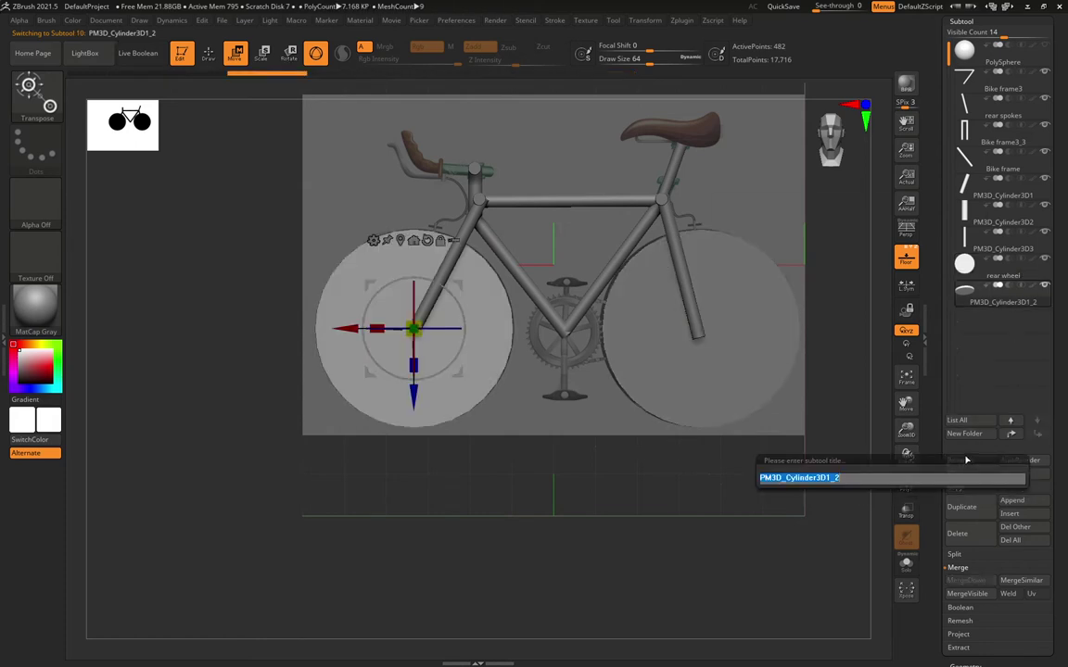
text(front wheel)
key(Return)
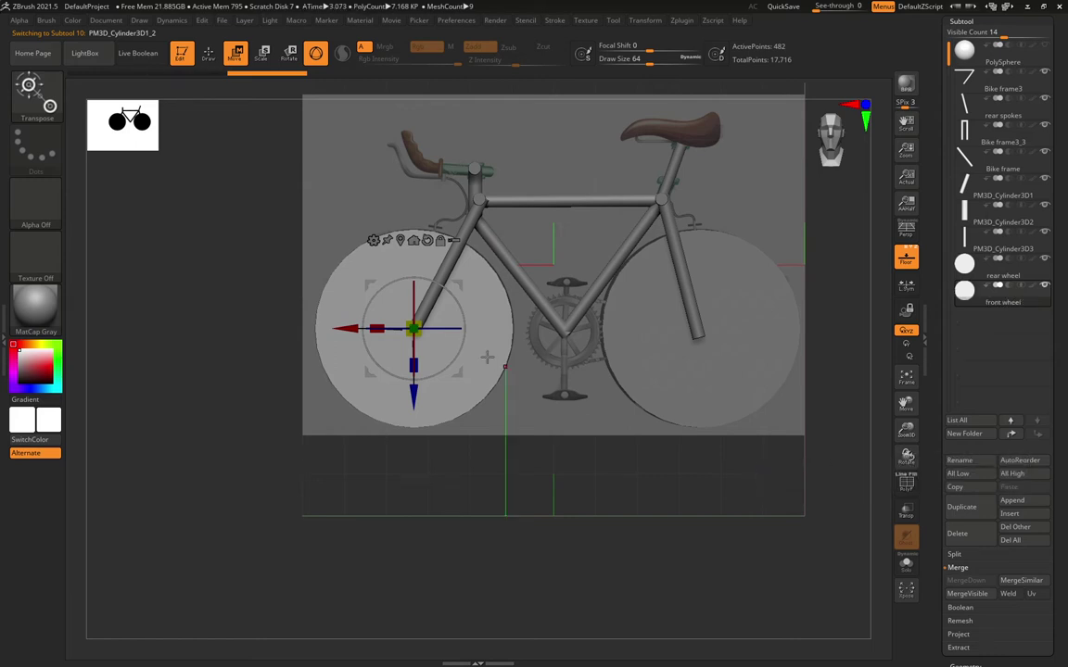
Duplicate the front wheel, move the copy onto the crank and scale it down to match the reference chainring.
click(964, 507)
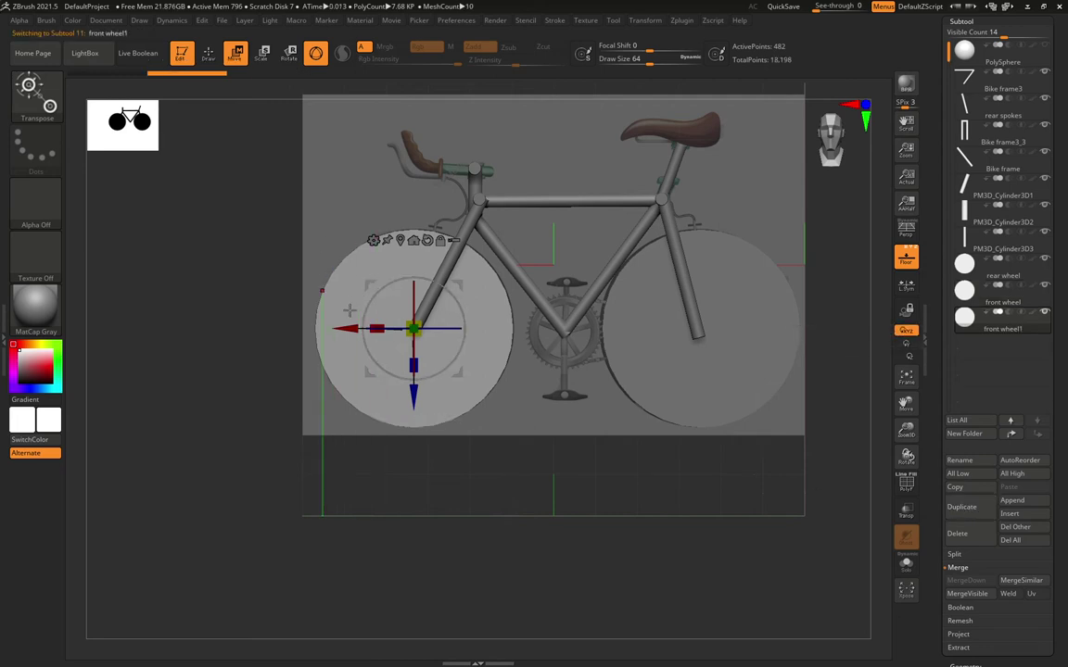
drag(413, 328, 496, 329)
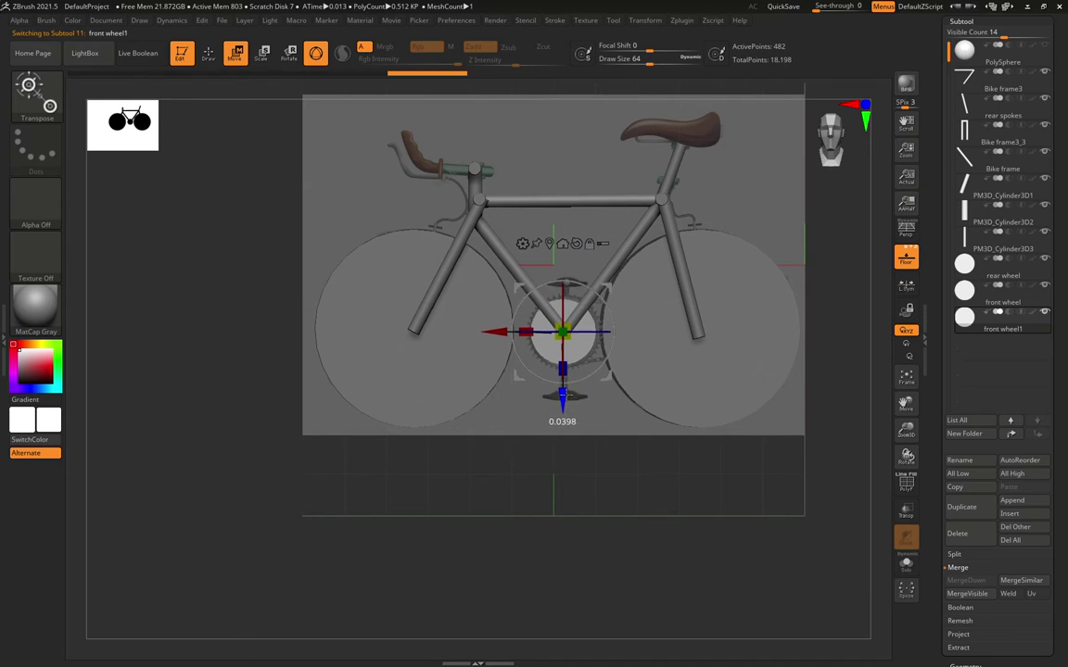
drag(498, 331, 498, 331)
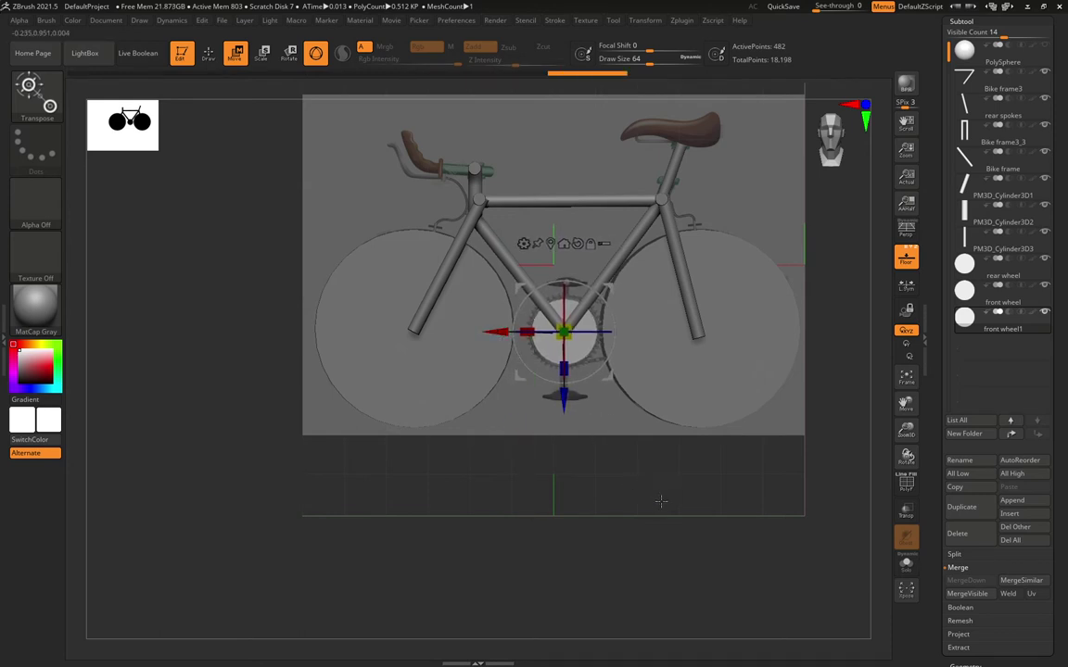
Shift the chainring disc sideways off the frame's centre line and adjust its thickness against the top-view reference.
drag(658, 513, 609, 531)
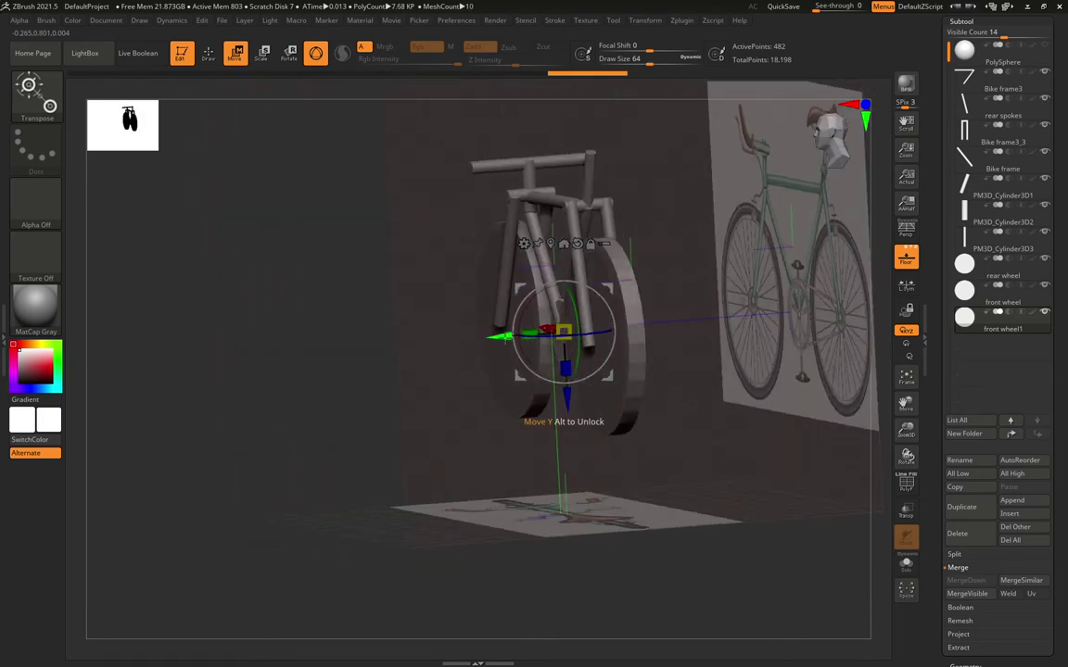
drag(708, 429, 660, 422)
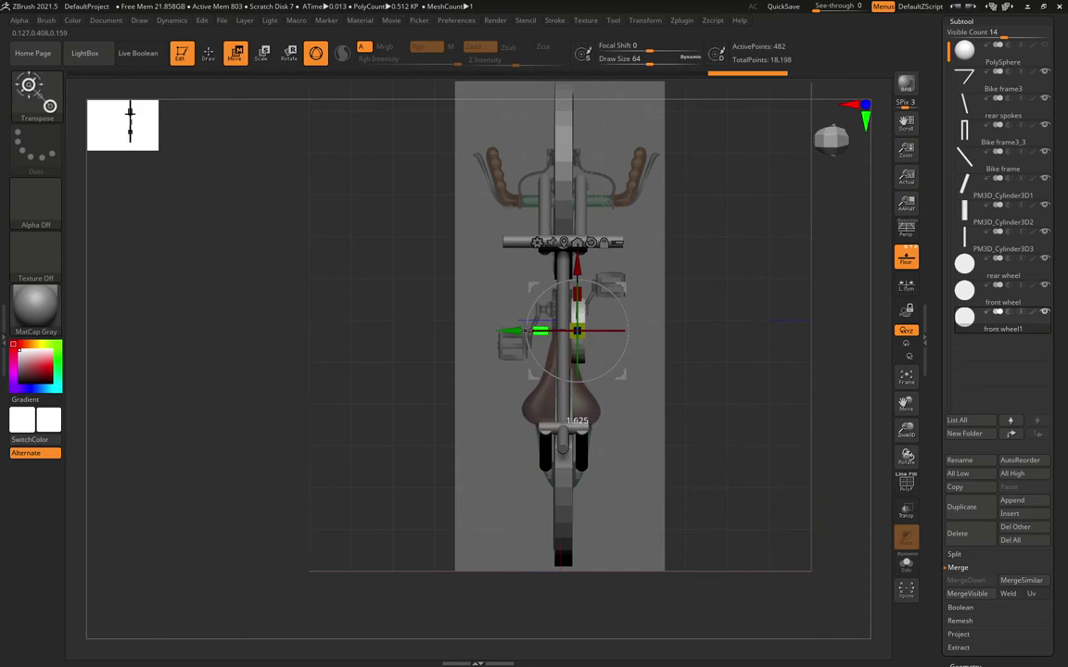
drag(543, 333, 450, 351)
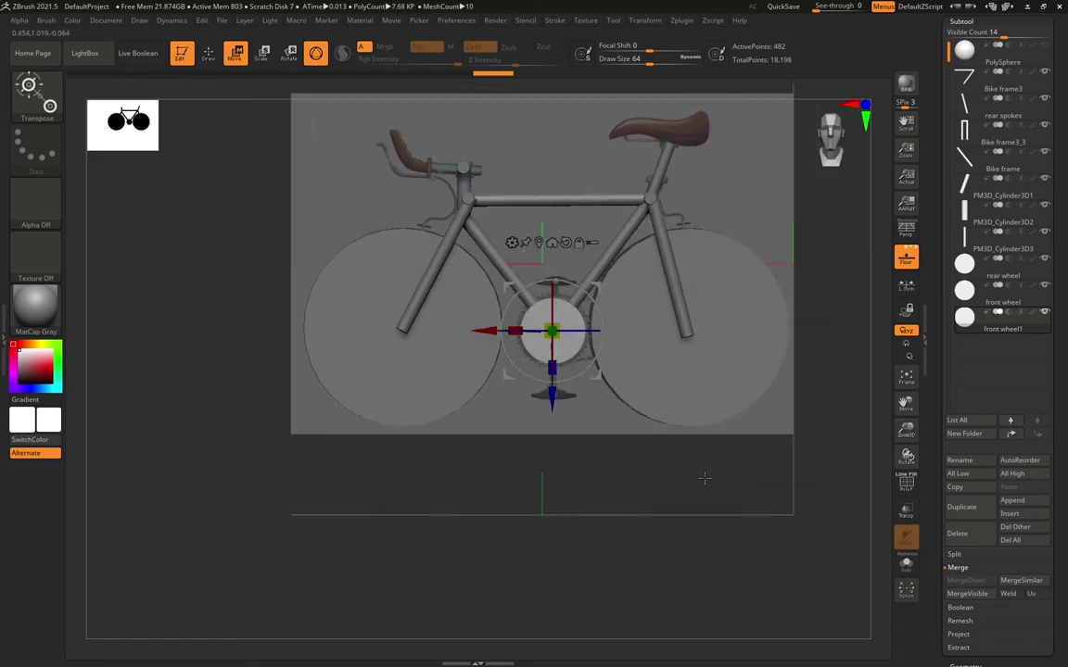
Duplicate the chainring disc and nudge the copy slightly sideways along the crank axis.
drag(702, 476, 593, 519)
click(971, 510)
drag(518, 365, 512, 372)
shift+drag(500, 495, 550, 445)
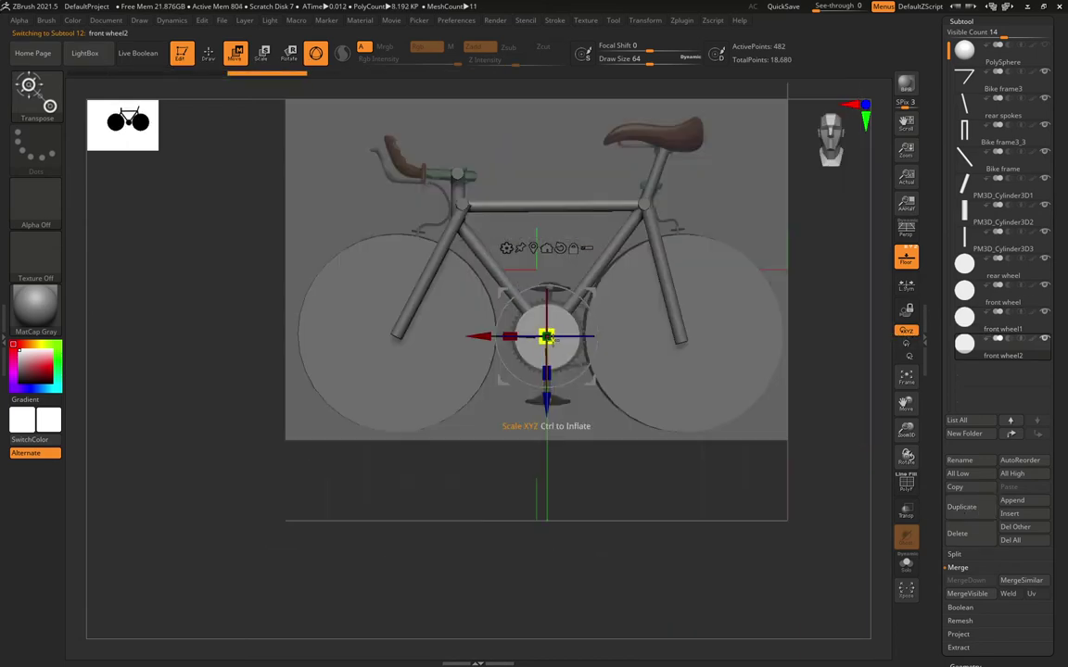
Scale the duplicated chainring disc down so it forms a smaller inner disc on the crank.
drag(547, 336, 525, 396)
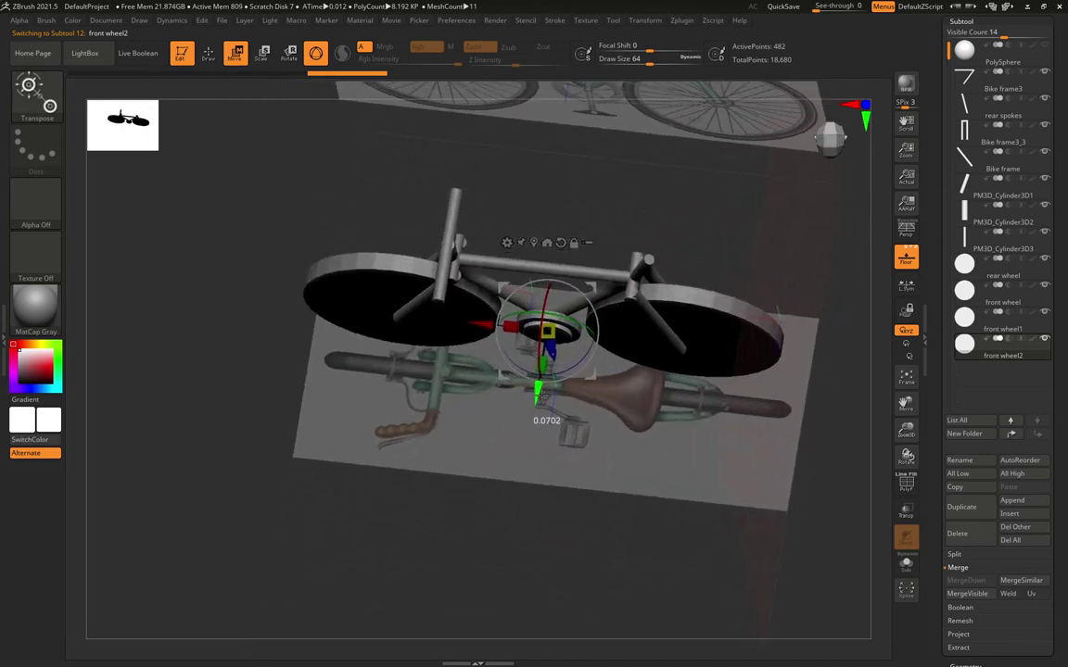
drag(692, 519, 658, 383)
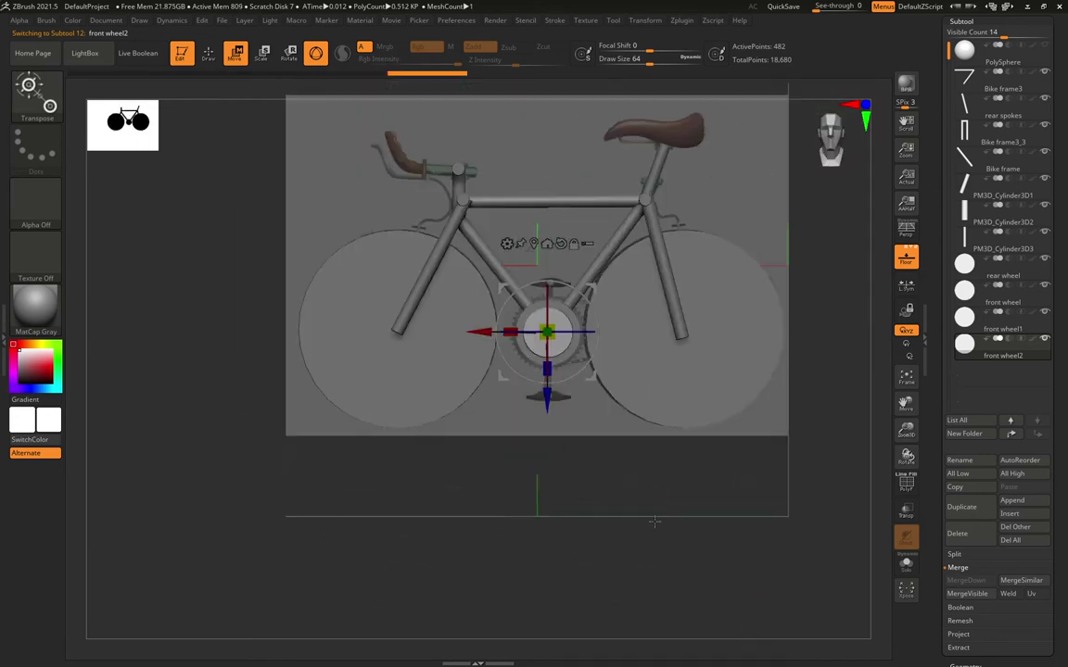
click(208, 54)
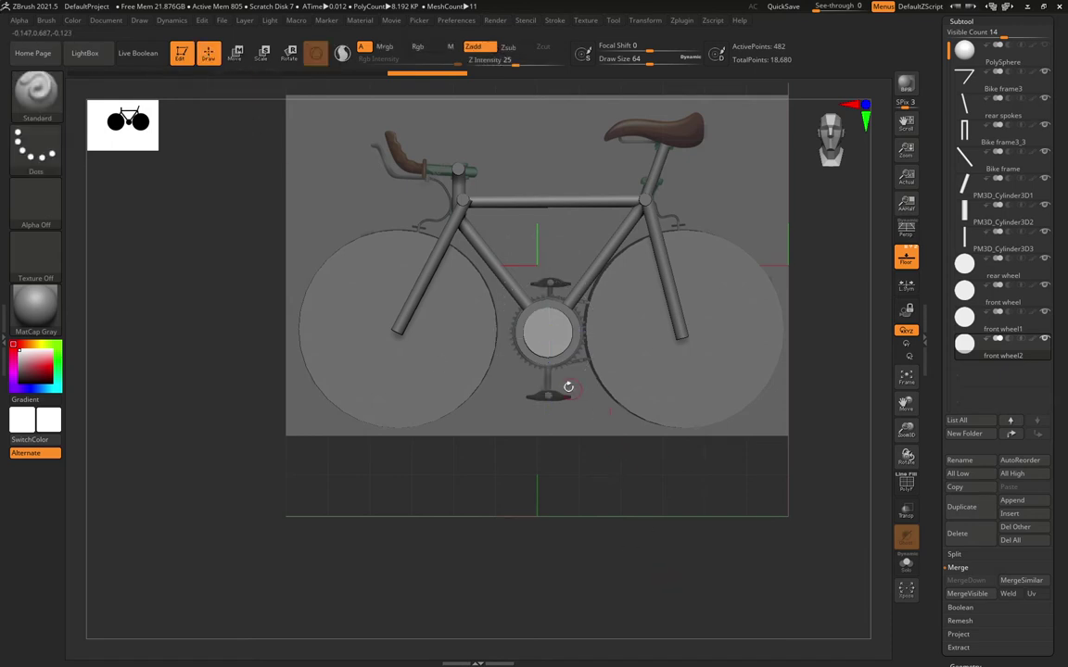
drag(563, 384, 586, 426)
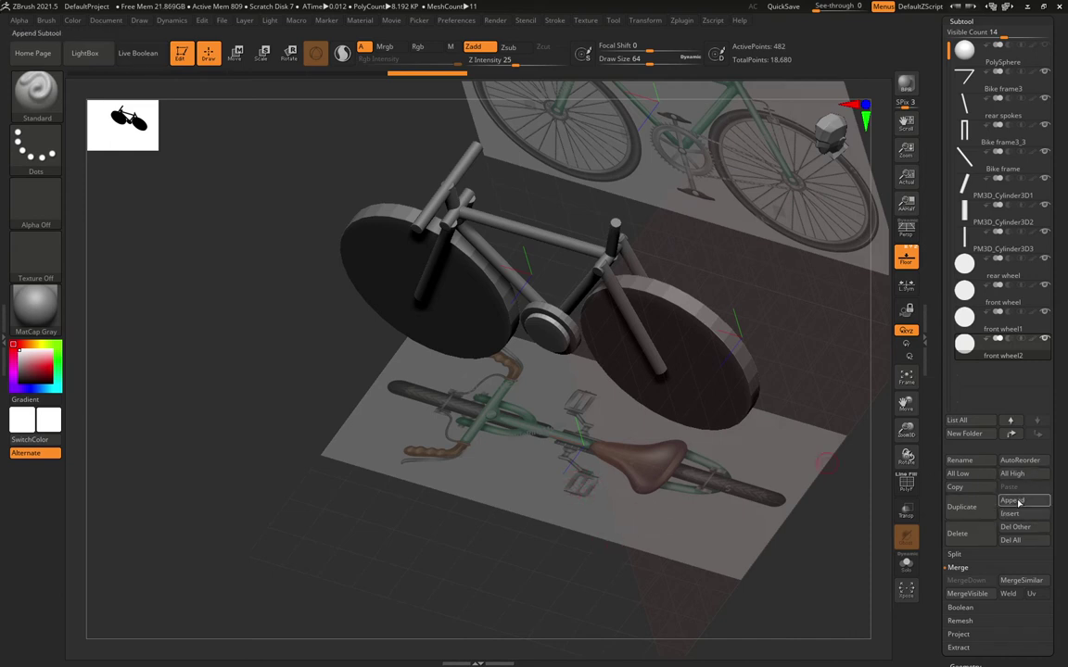
Merge the front wheel1 and front wheel2 chainring discs into one subtool and rename it "gears".
click(985, 330)
click(978, 586)
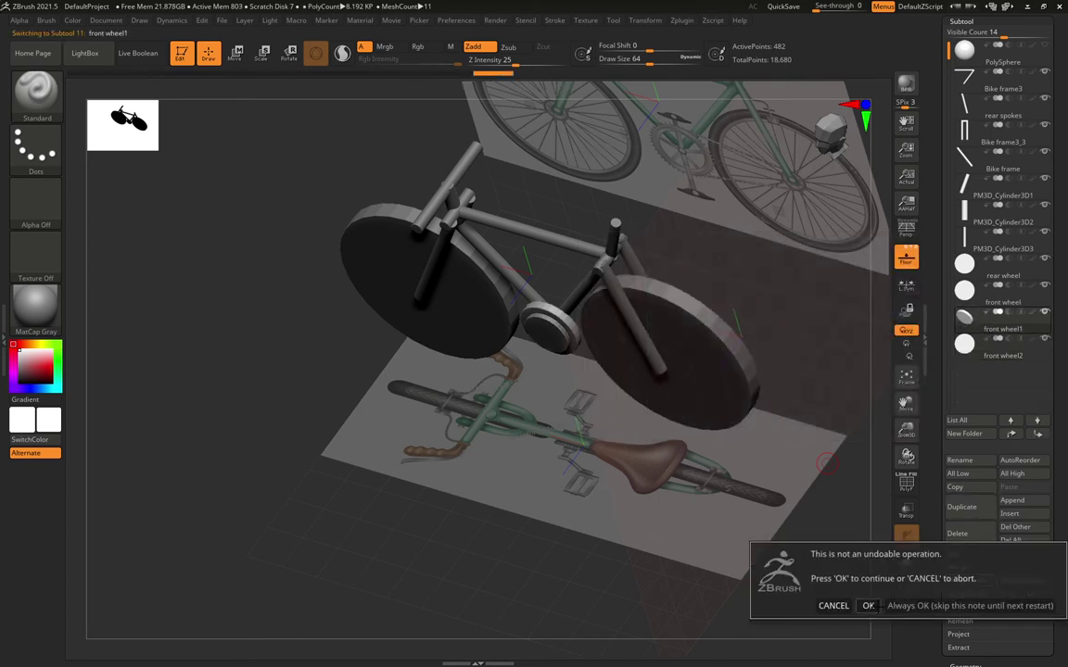
click(783, 547)
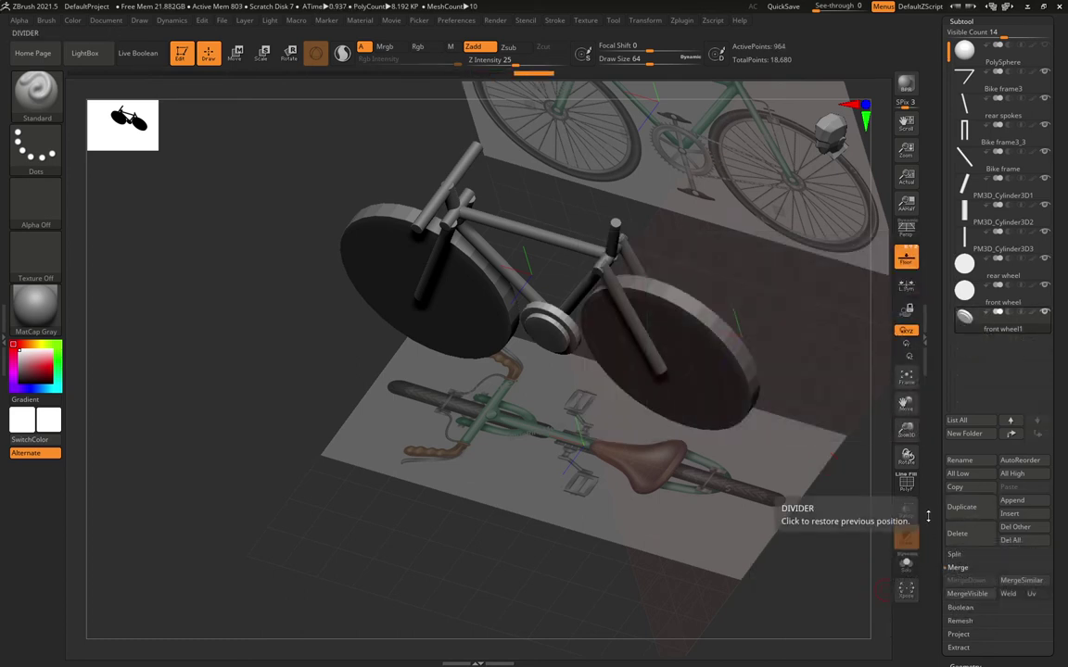
click(955, 460)
text(gears)
key(Return)
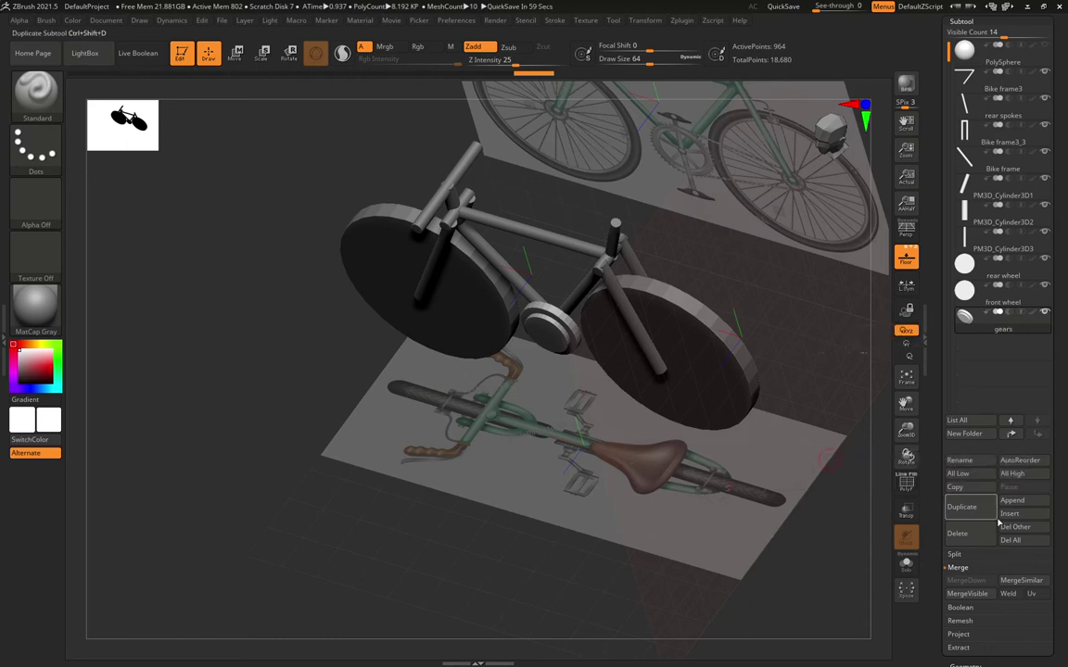
Append a Cube3D as a new subtool and make it active for scaling into a pedal.
click(1020, 502)
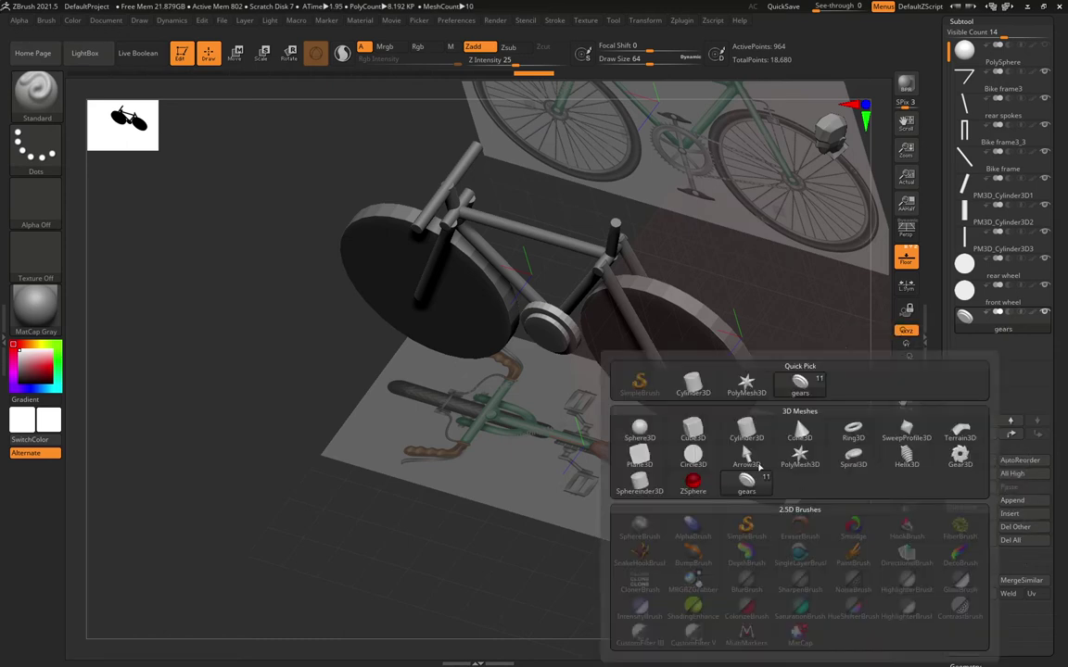
click(692, 429)
drag(494, 502, 582, 474)
click(1039, 360)
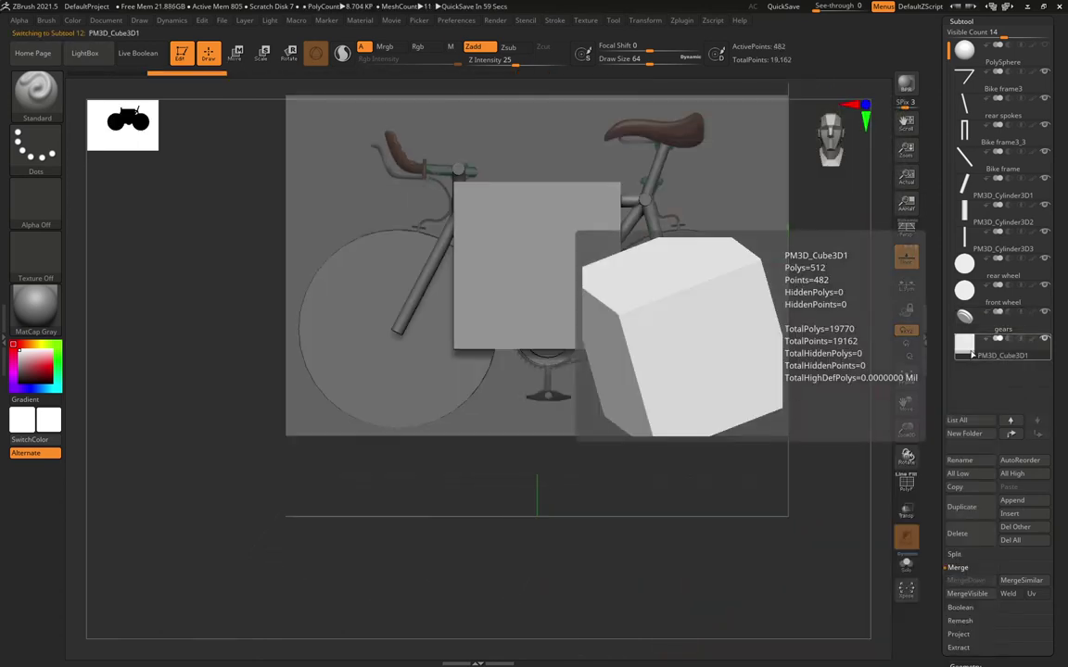
click(262, 53)
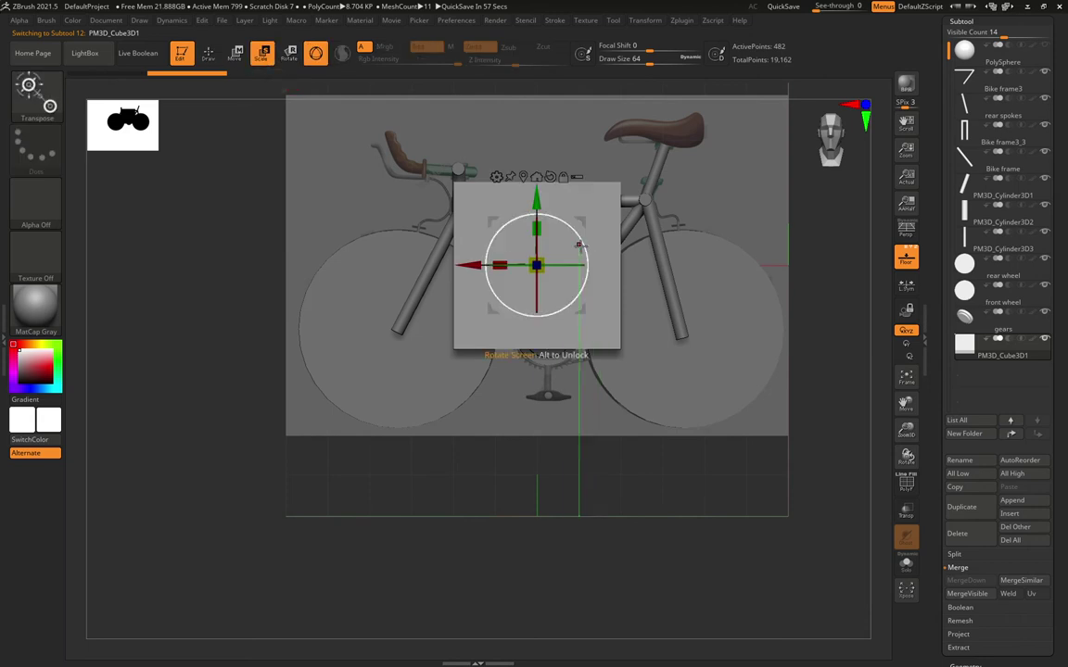
Shrink the cube in height, width and depth and shift it sideways off the frame toward the reference pedal.
drag(535, 227, 534, 325)
drag(498, 265, 540, 267)
drag(704, 463, 705, 575)
drag(538, 304, 551, 265)
drag(536, 332, 535, 387)
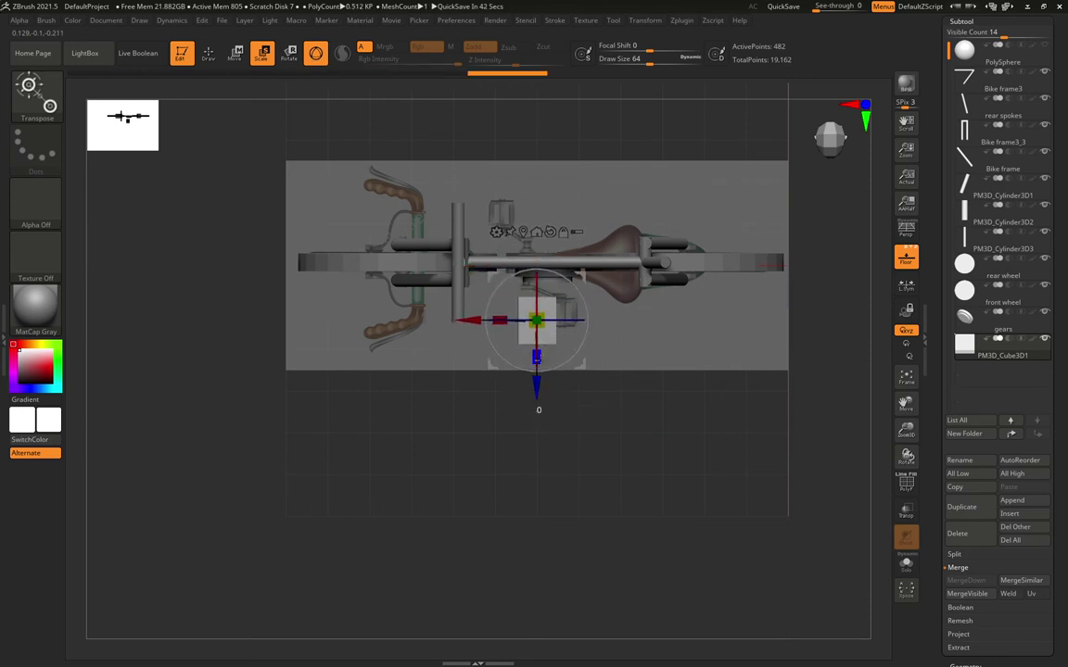
Align the cube with the pedal beside the gears in the top-view reference and adjust its proportions.
drag(468, 319, 506, 325)
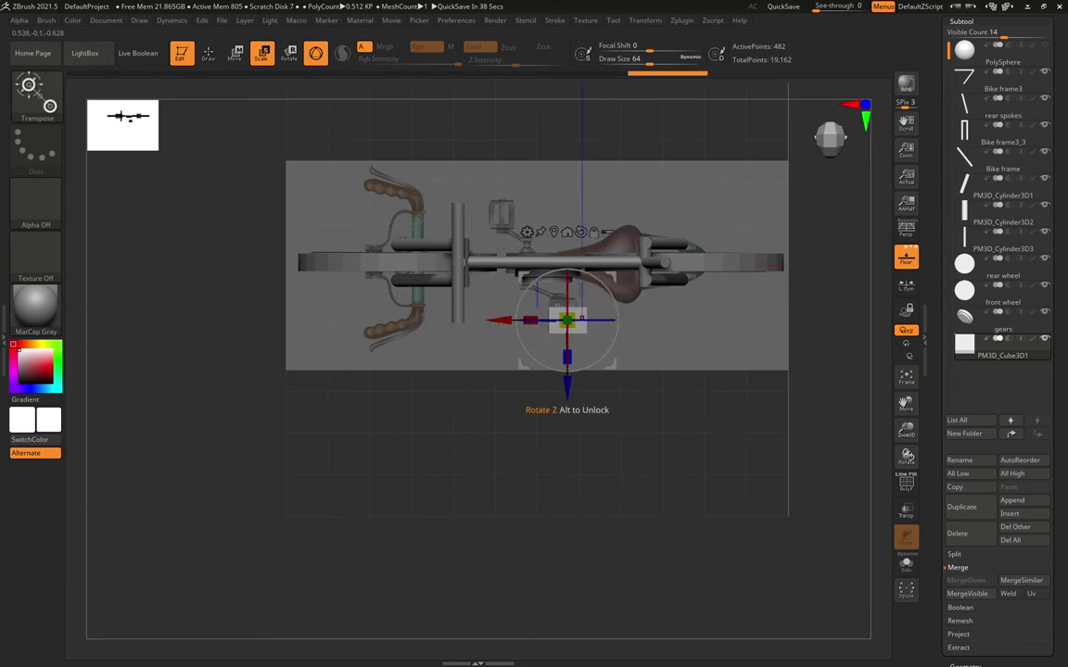
drag(570, 382, 569, 380)
mouse_move(505, 318)
mouse_down()
mouse_move(536, 313)
mouse_move(487, 318)
mouse_up()
drag(556, 375, 553, 403)
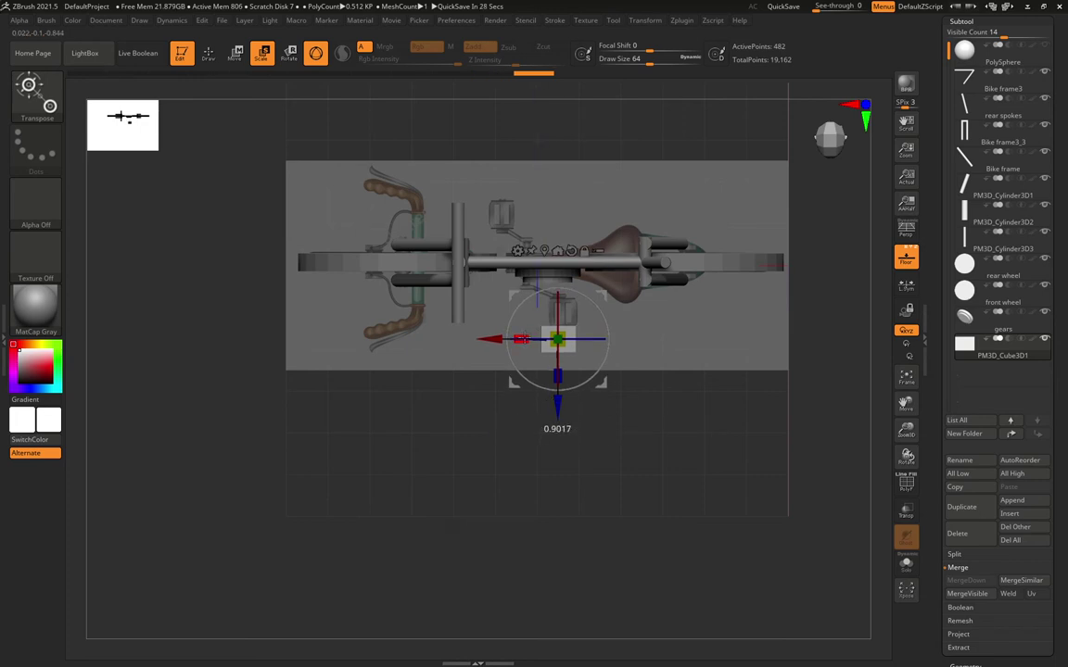
drag(523, 338, 504, 342)
drag(561, 401, 563, 371)
Flatten the cube, lower it onto the bottom pedal in the side-view reference and widen it to match.
drag(463, 393, 497, 305)
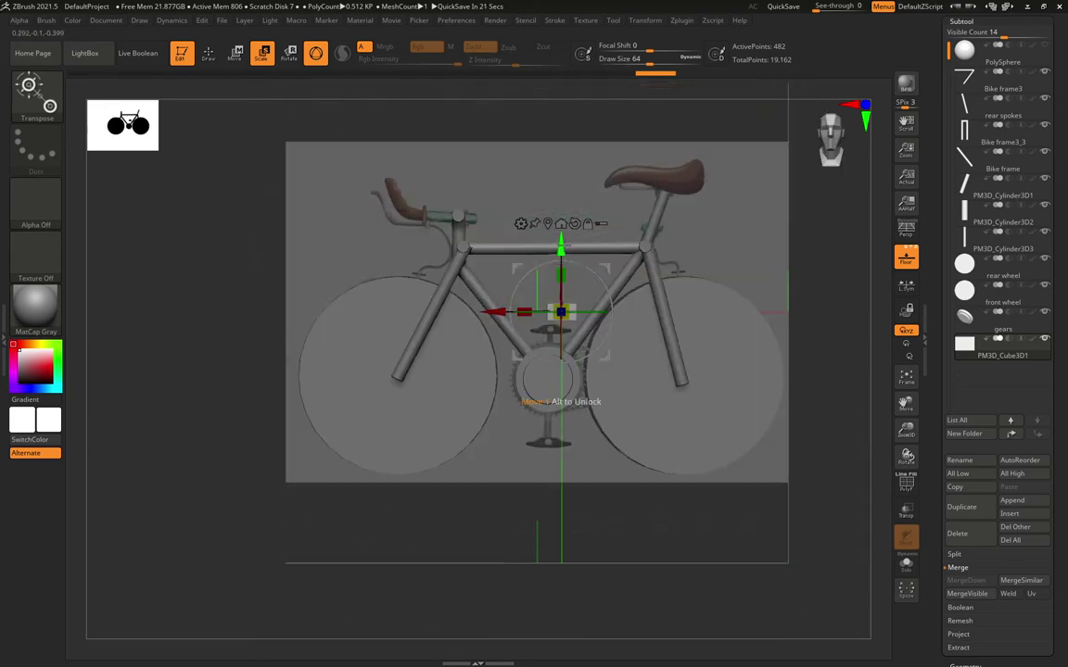
drag(561, 275, 554, 378)
drag(509, 443, 498, 443)
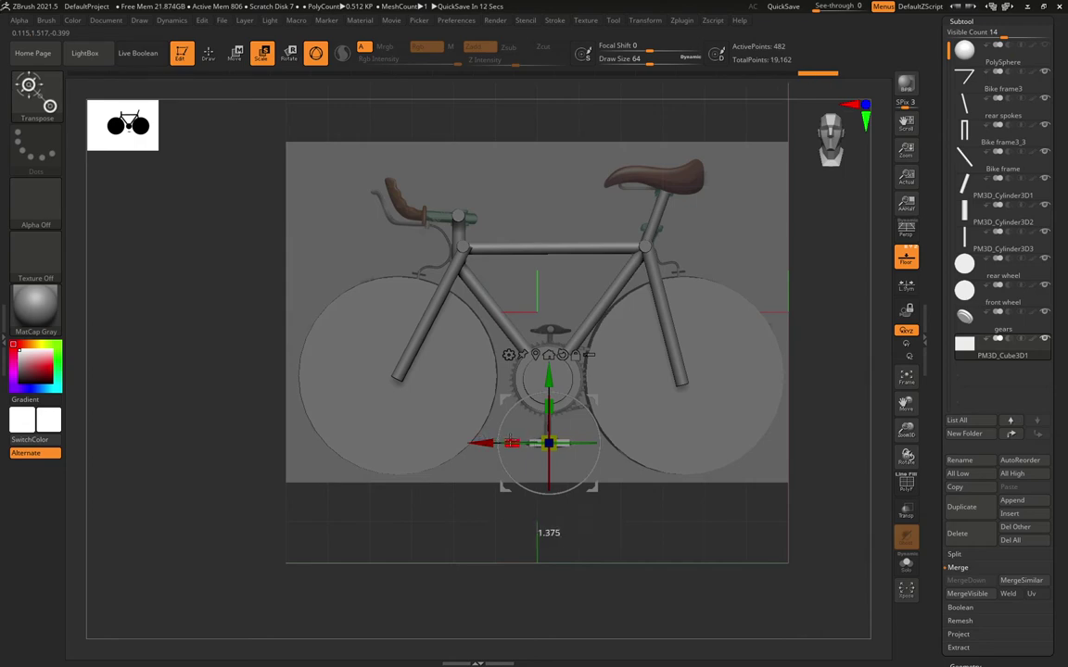
Duplicate the pedal cube and move the copy onto the opposite pedal in the top-view reference.
drag(744, 535, 736, 602)
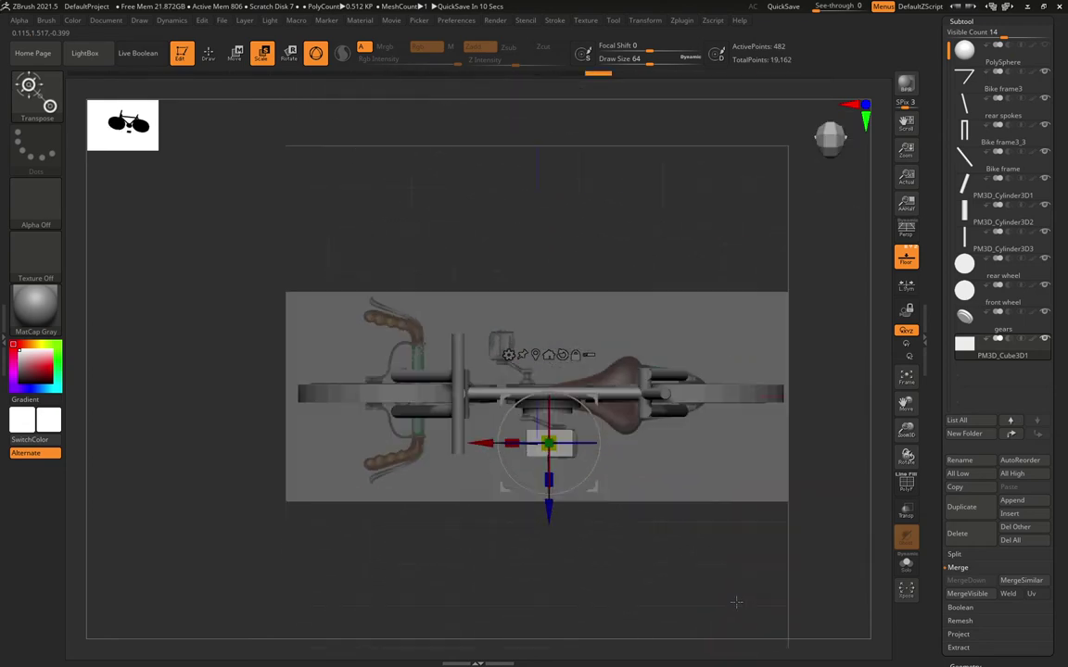
click(962, 507)
drag(548, 507, 548, 409)
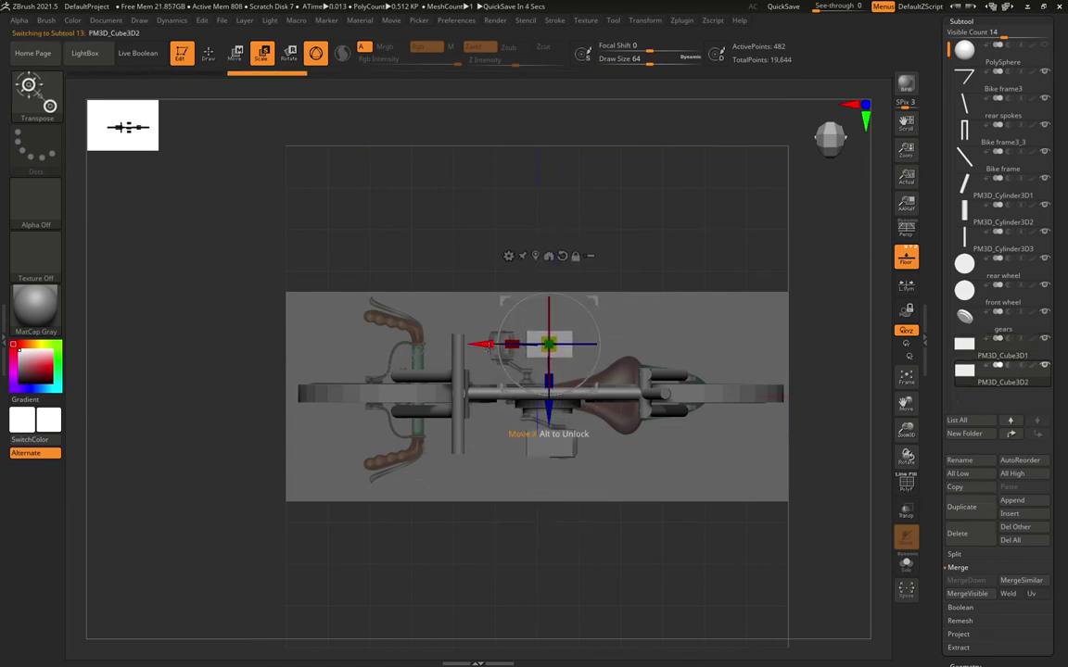
drag(481, 345, 434, 346)
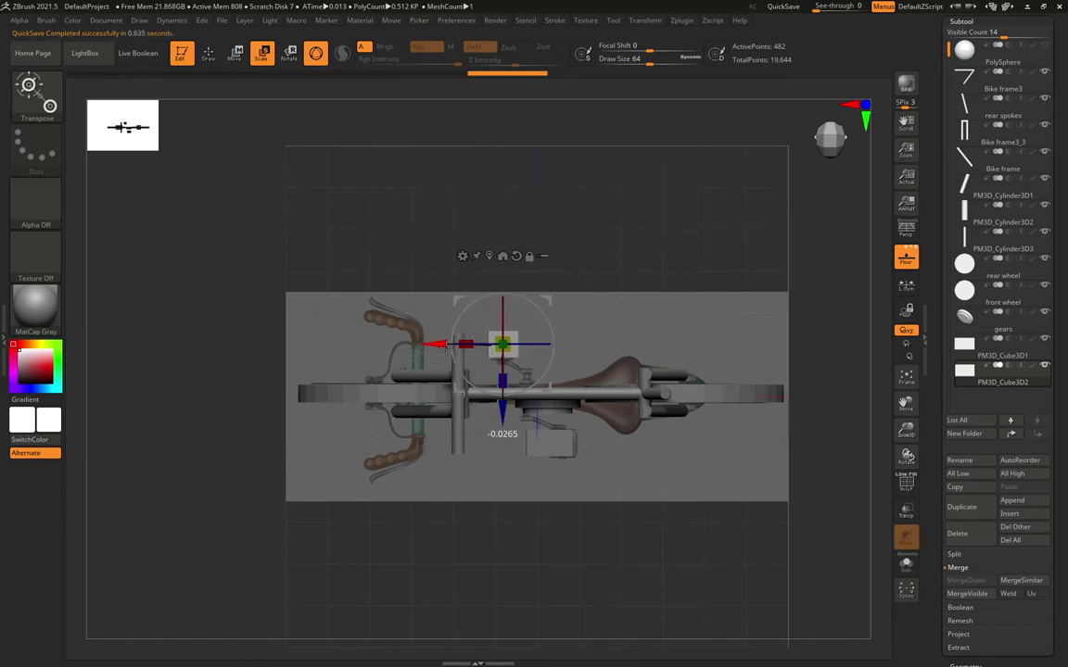
Narrow the original pedal cube PM3D_Cube3D1 and reposition it against the pedal in the top and side references.
click(1016, 371)
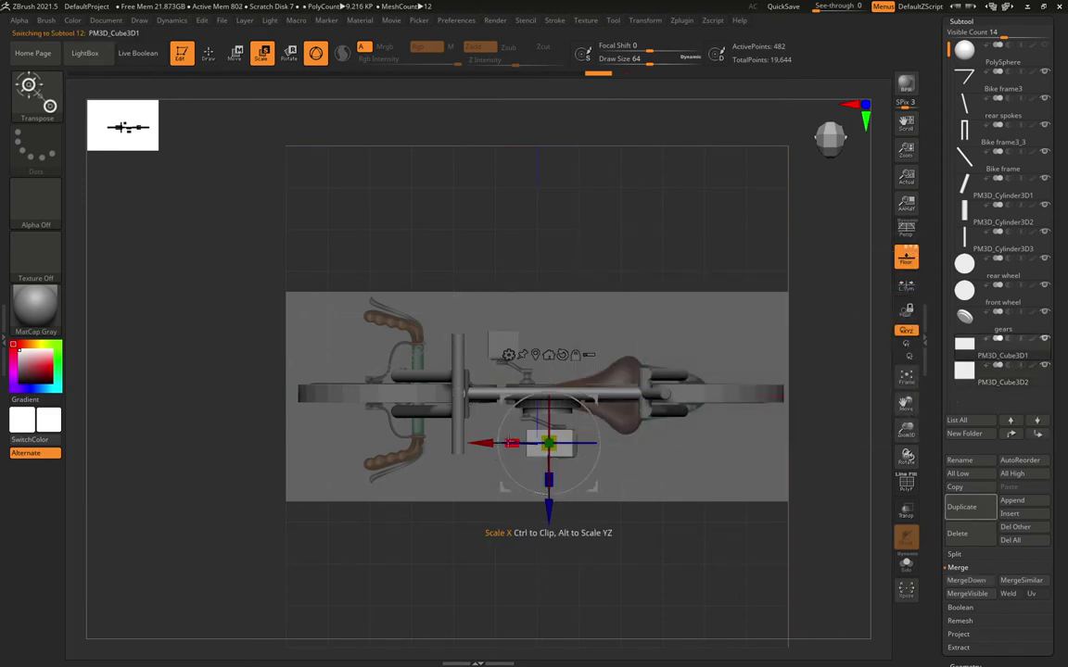
drag(511, 443, 527, 443)
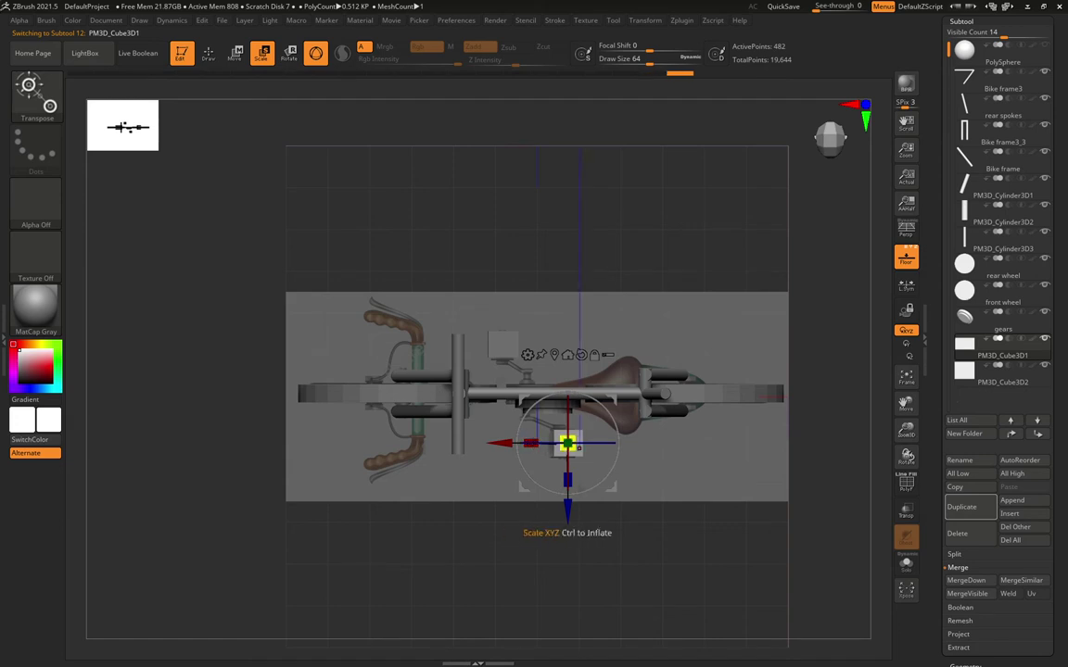
drag(568, 505, 569, 533)
drag(508, 472, 503, 472)
right_drag(468, 436, 491, 348)
drag(492, 472, 478, 470)
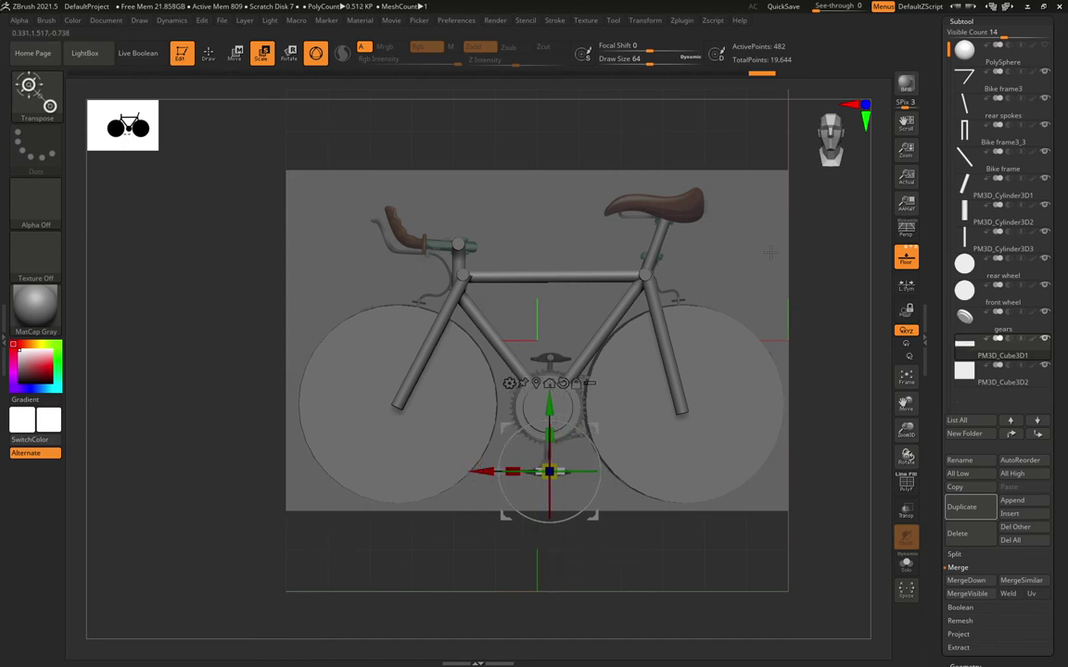
right_drag(739, 295, 753, 472)
mouse_move(753, 471)
mouse_down()
mouse_move(295, 400)
mouse_move(301, 389)
mouse_move(325, 431)
mouse_move(637, 497)
mouse_move(516, 548)
mouse_up()
key(q)
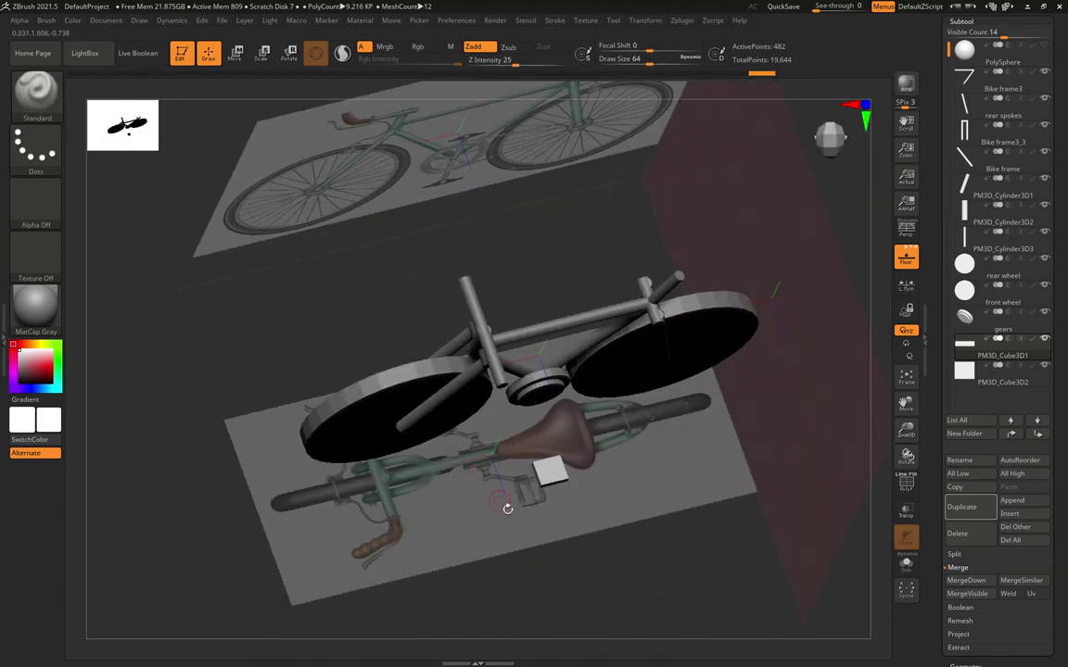
Append a Cylinder3D as a new subtool from the side view.
shift+drag(746, 542, 755, 533)
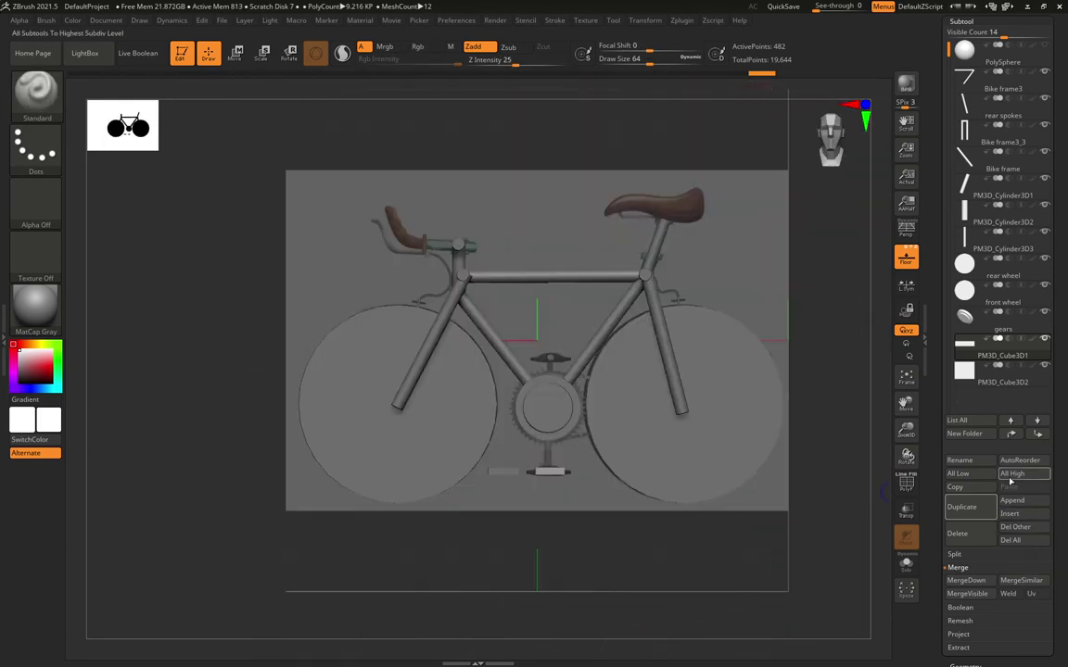
click(1013, 501)
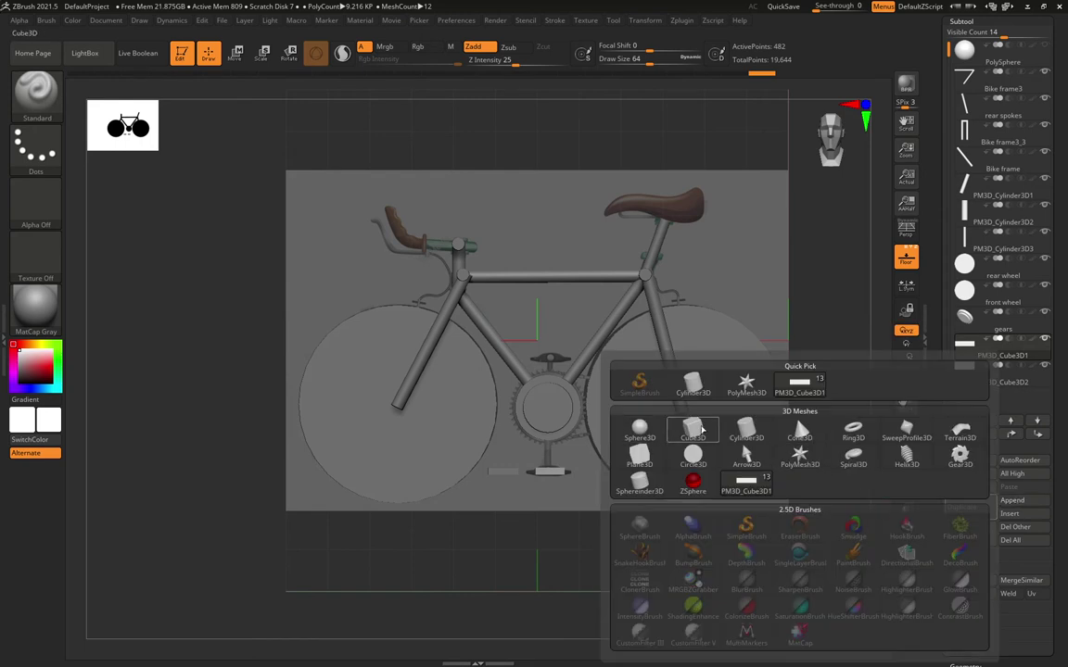
click(745, 429)
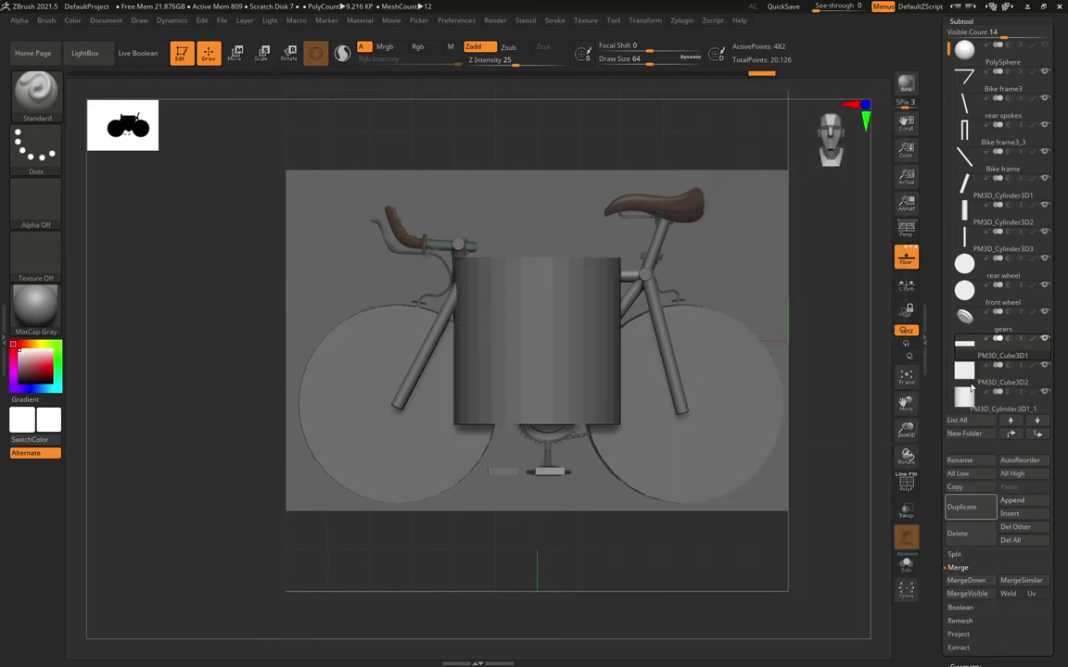
Merge the two pedal cubes PM3D_Cube3D1 and PM3D_Cube3D2 into one subtool and rename it "pedals".
click(995, 359)
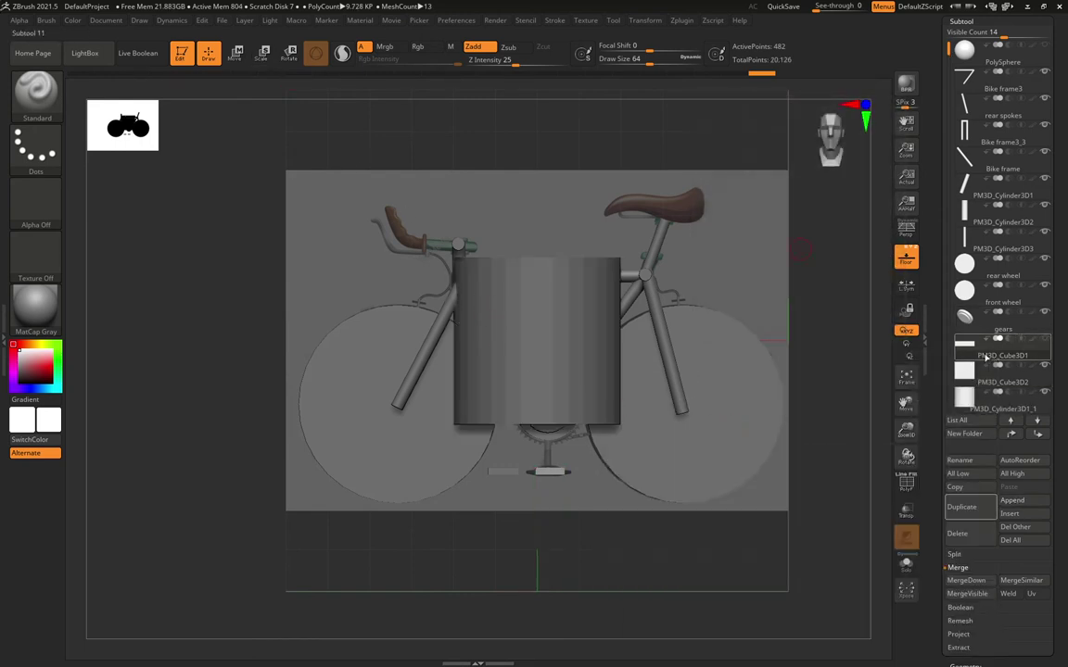
click(966, 581)
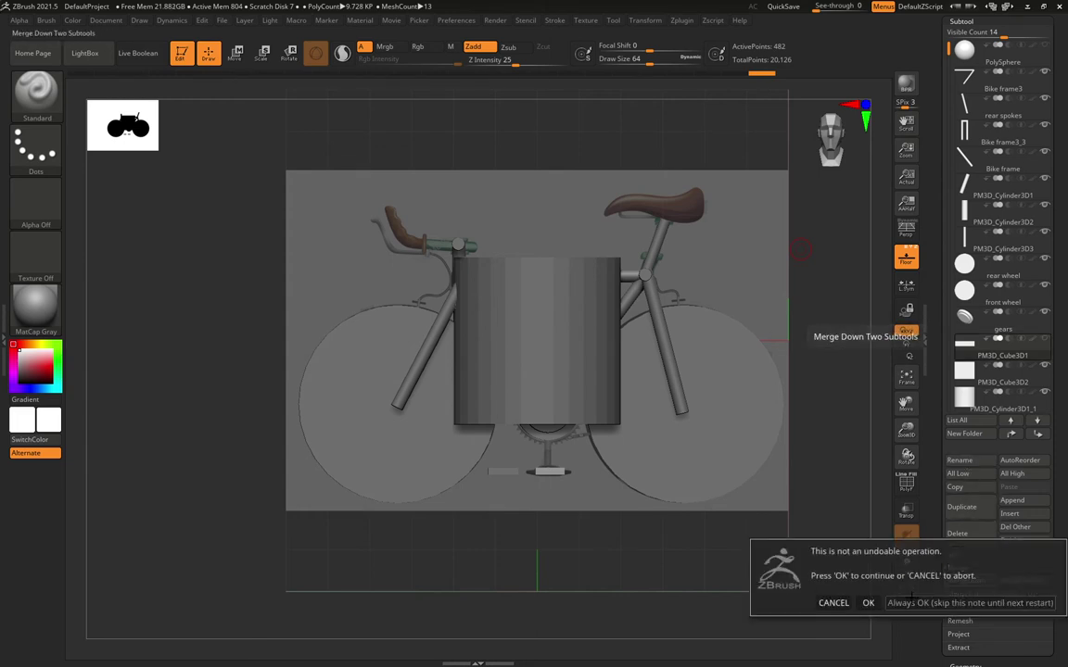
click(868, 602)
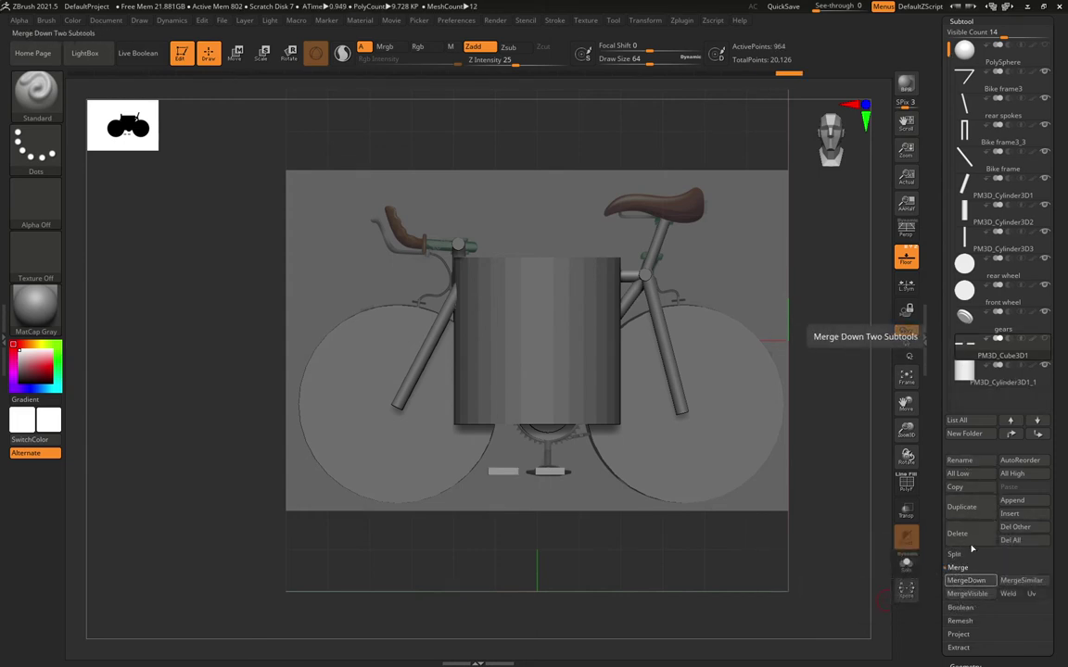
click(963, 463)
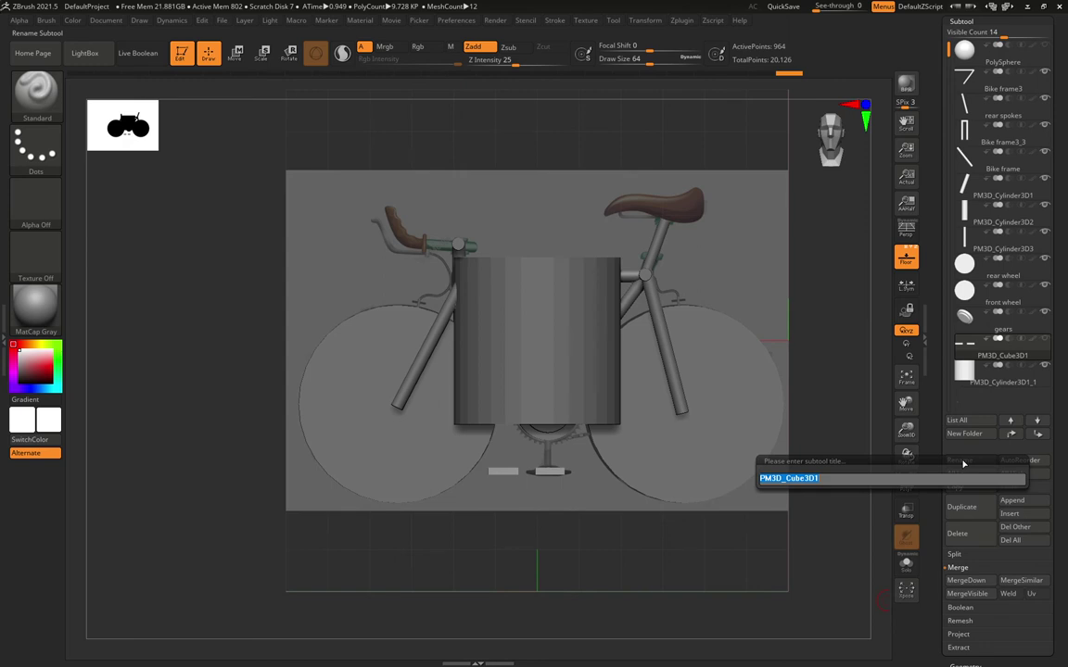
text(pedals)
key(Return)
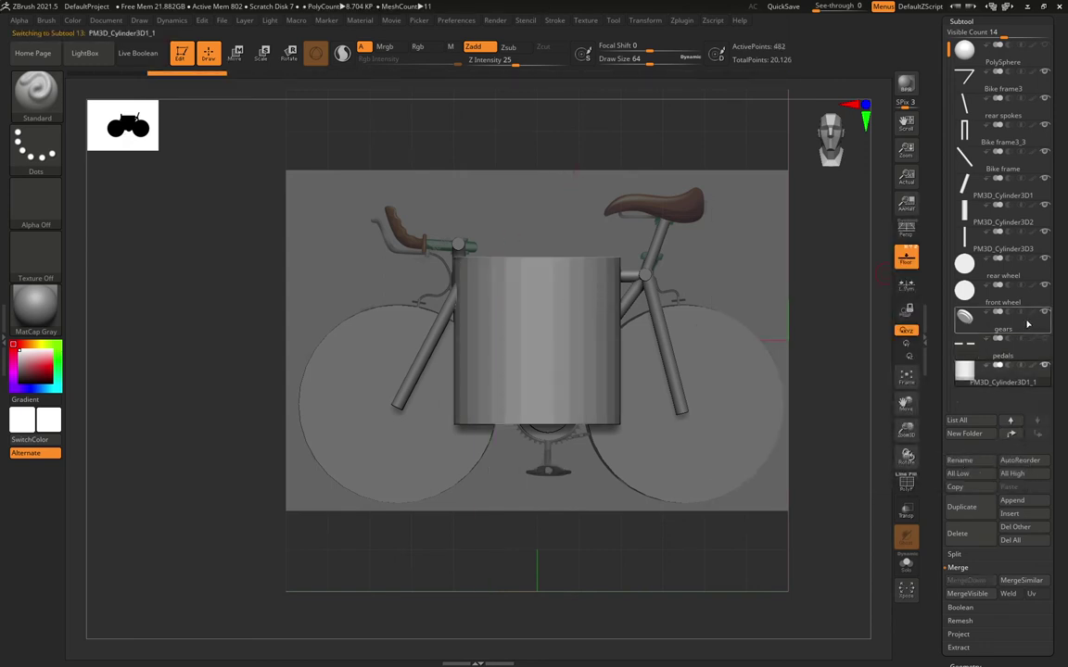
Shrink the new cylinder PM3D_Cylinder3D1_1 and rotate it to lie along the crank axis across the frame.
click(263, 55)
key(q)
drag(797, 304, 652, 306)
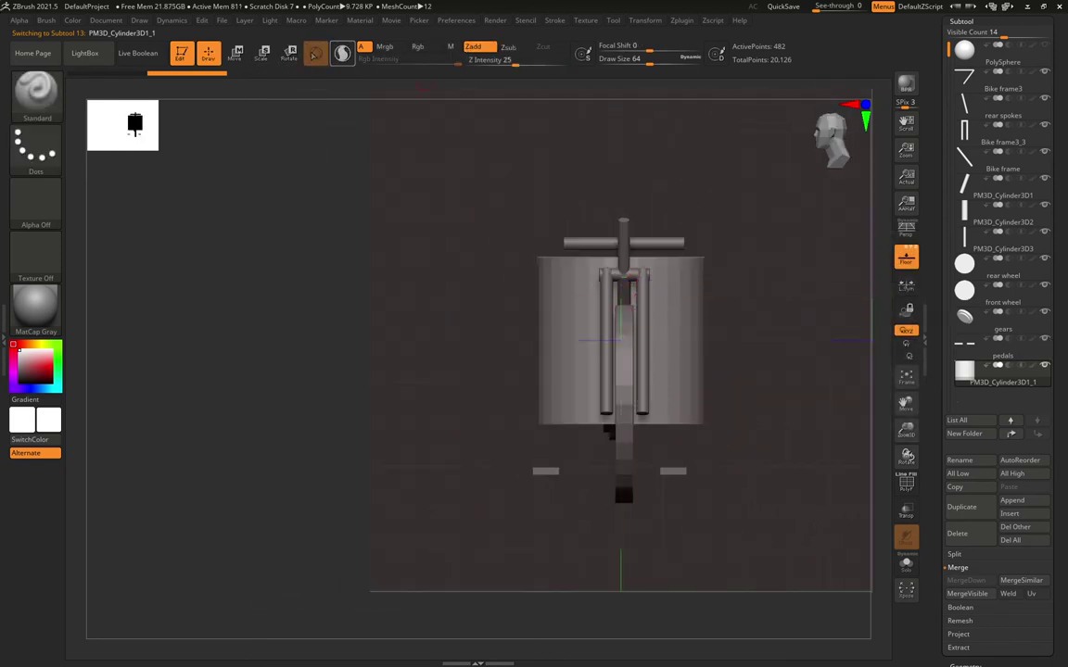
click(289, 53)
drag(604, 293, 668, 264)
drag(668, 140, 676, 482)
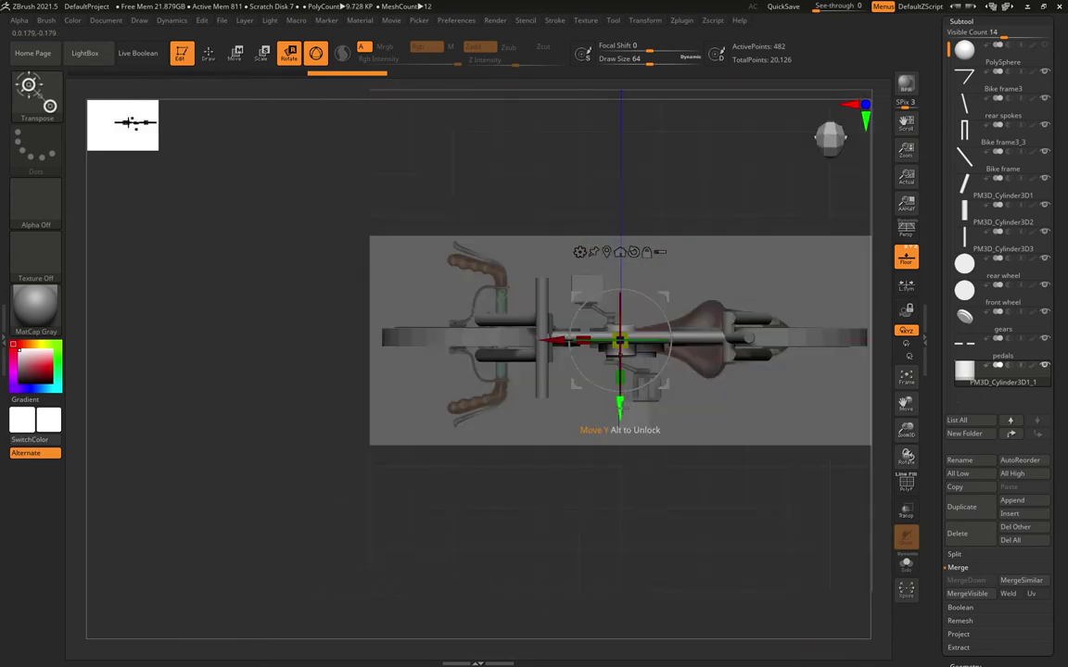
Hide the gears subtool and move the new cylinder PM3D_Cylinder3D1_1 to the centre of the chainring in the side reference.
drag(620, 408, 683, 355)
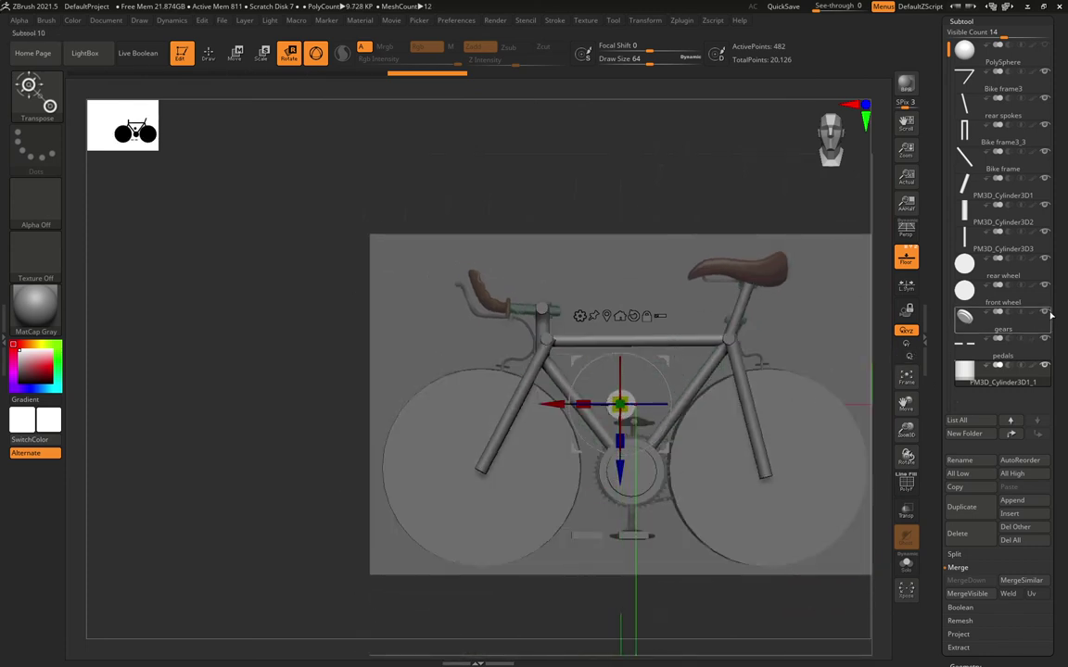
mouse_move(1047, 315)
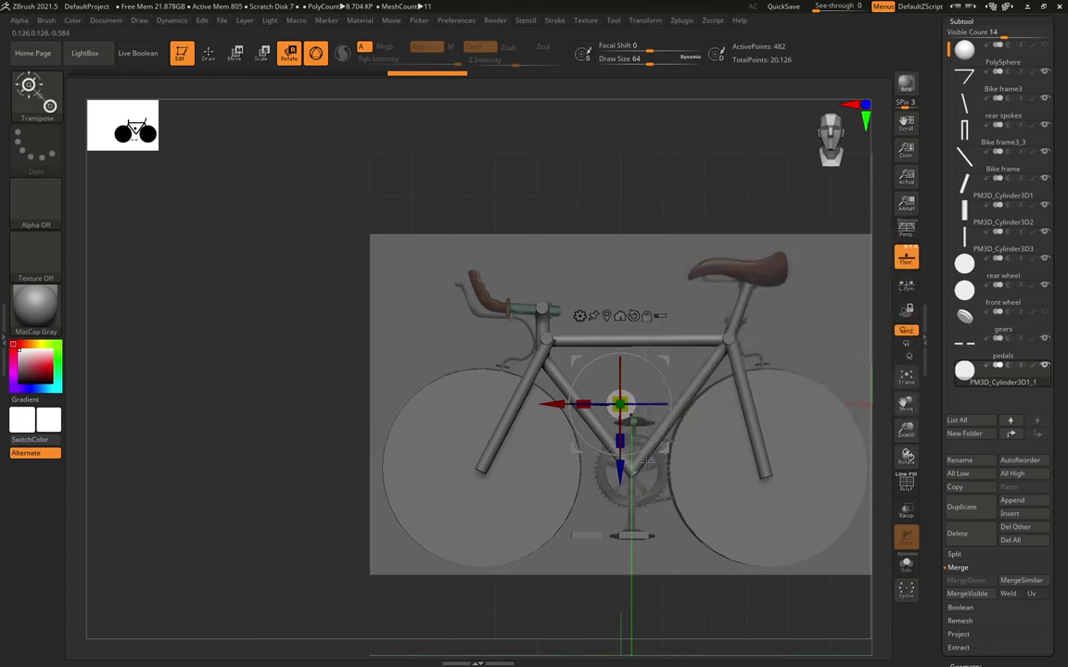
drag(620, 471, 620, 538)
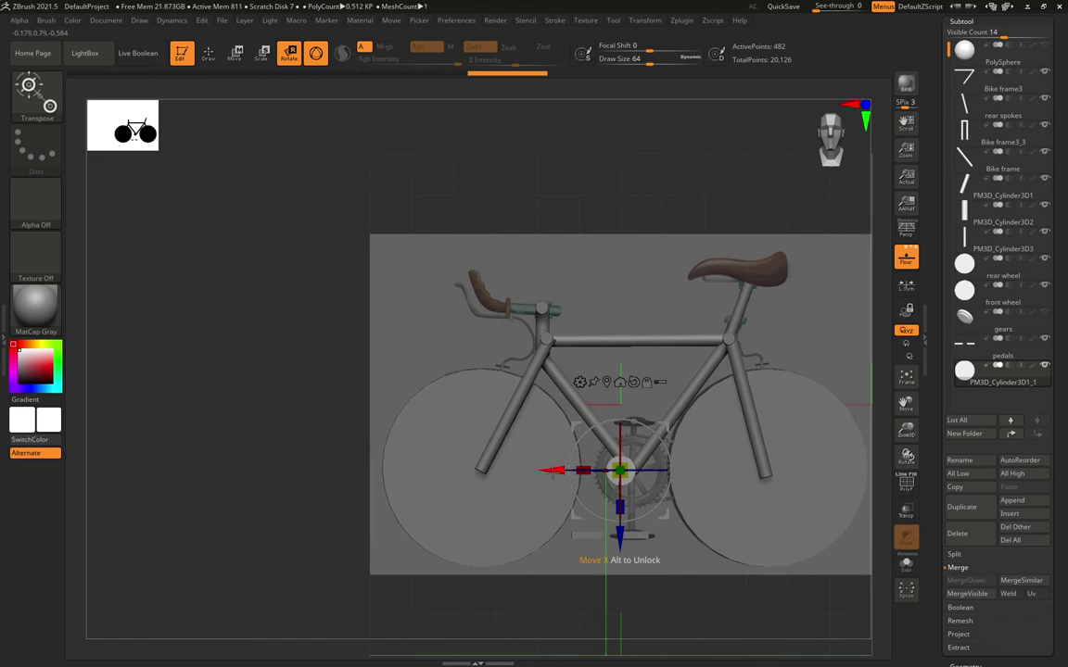
drag(553, 471, 575, 508)
Align cylinder PM3D_Cylinder3D1_1 with the crank spindle beside the chainring in the top reference.
drag(807, 278, 829, 468)
right_drag(827, 468, 834, 469)
drag(910, 432, 816, 387)
drag(627, 532, 625, 442)
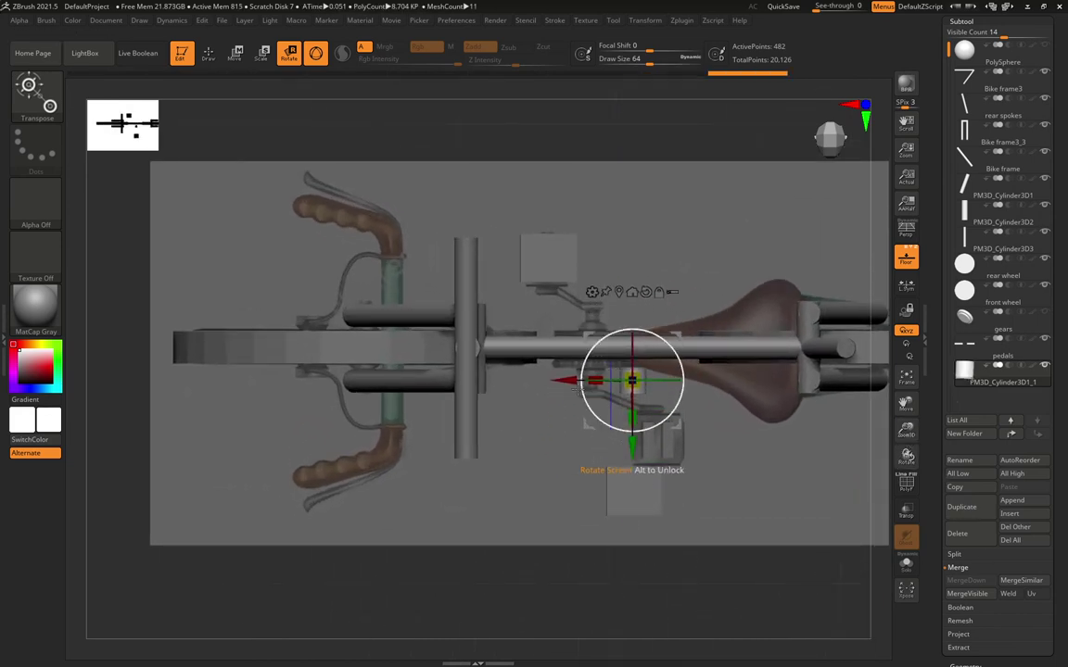
drag(569, 376, 529, 376)
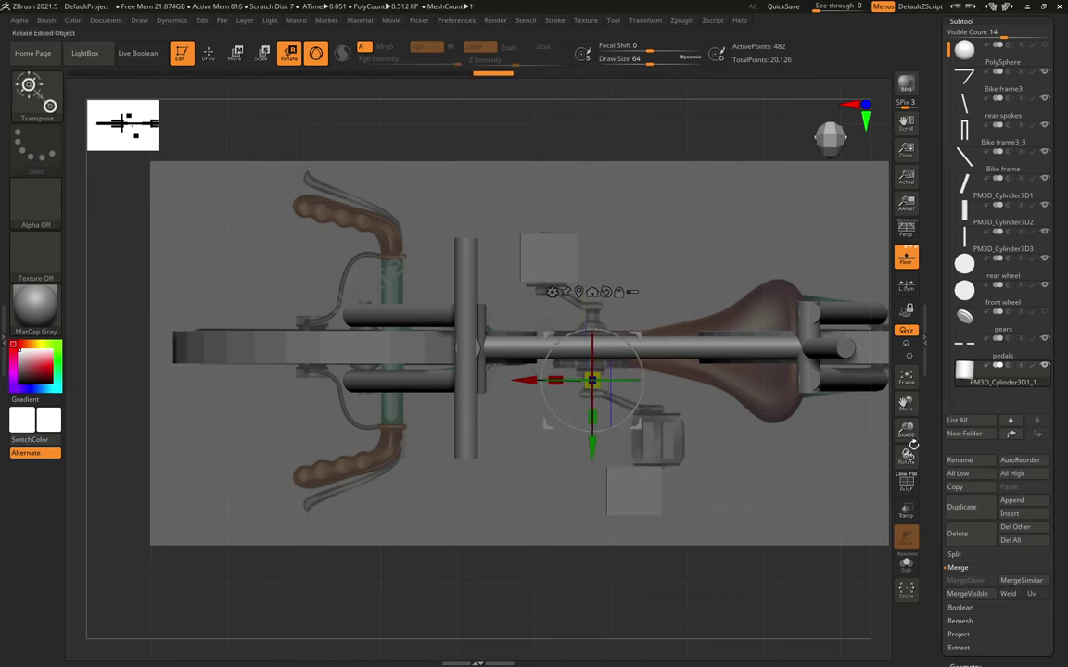
drag(908, 431, 801, 413)
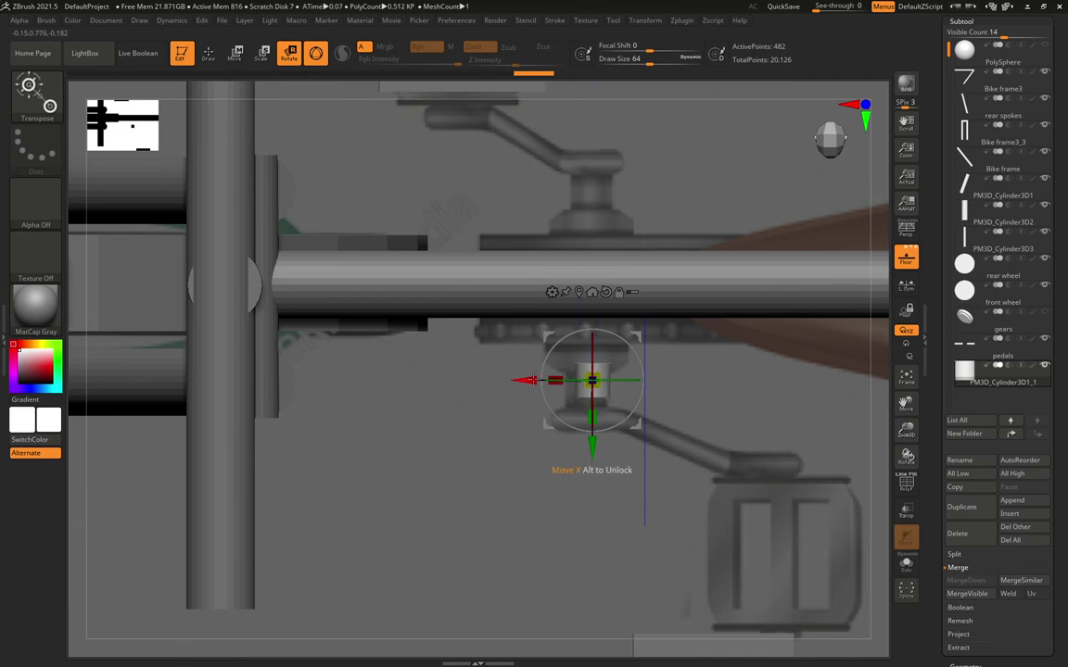
drag(530, 380, 523, 380)
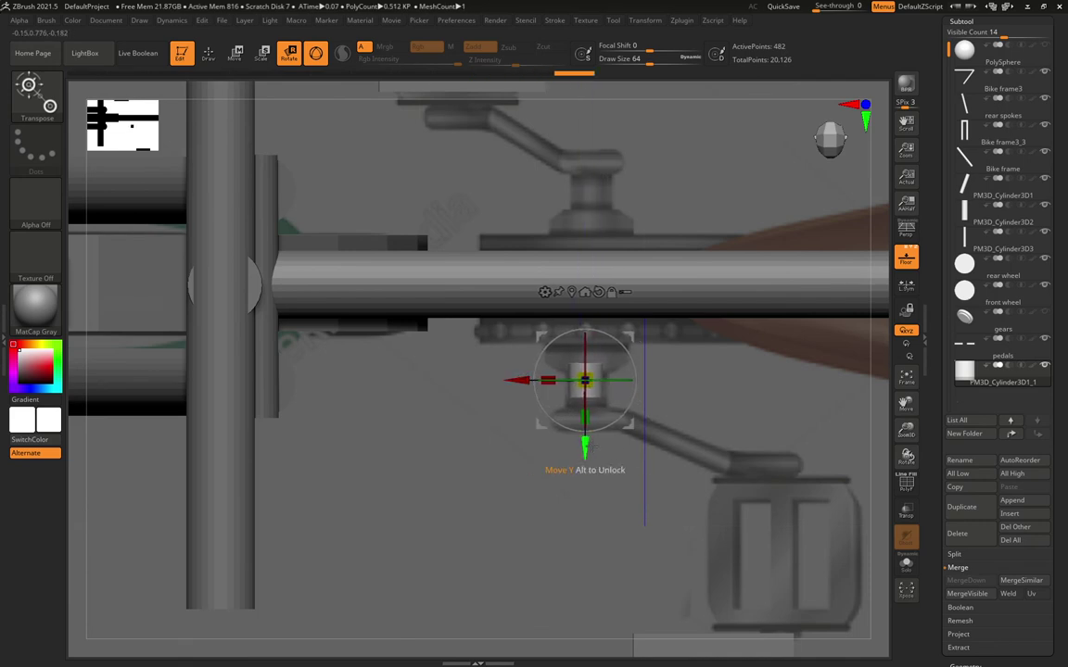
drag(585, 445, 584, 453)
Duplicate the spindle cylinder and rotate, scale and position the copy over the crank arm's inner end in the top reference.
click(962, 508)
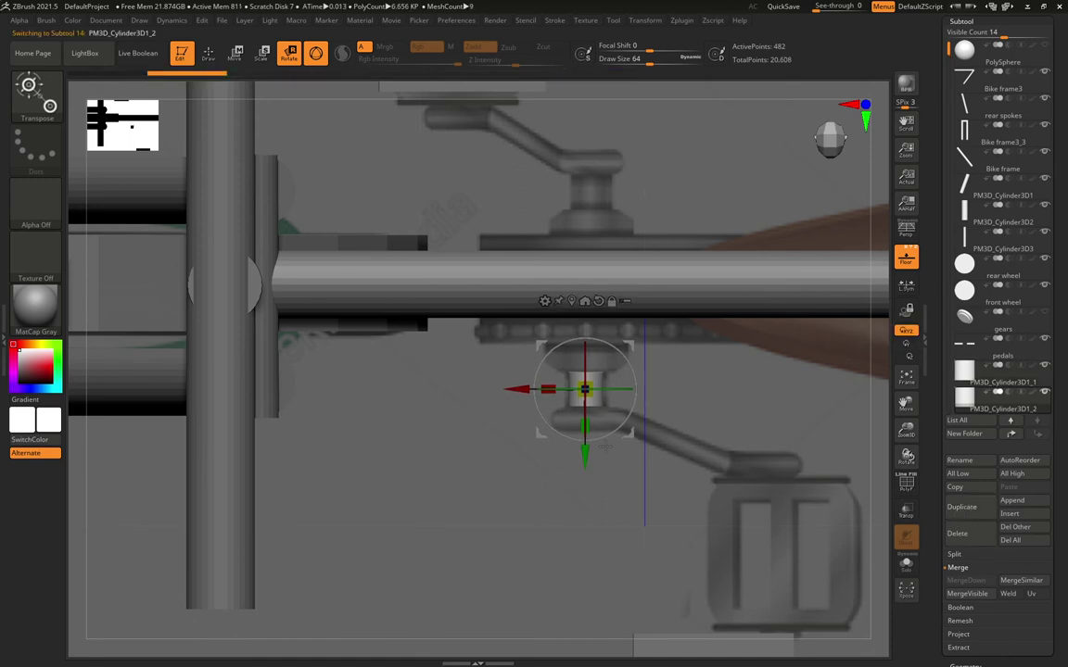
drag(584, 455, 584, 488)
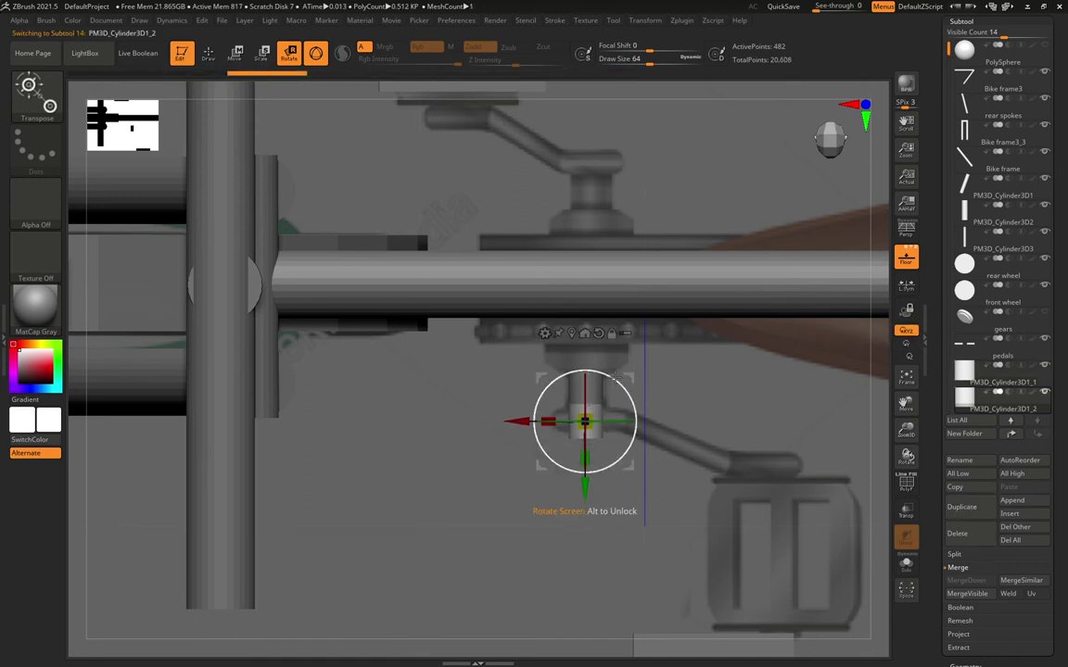
drag(618, 383, 627, 452)
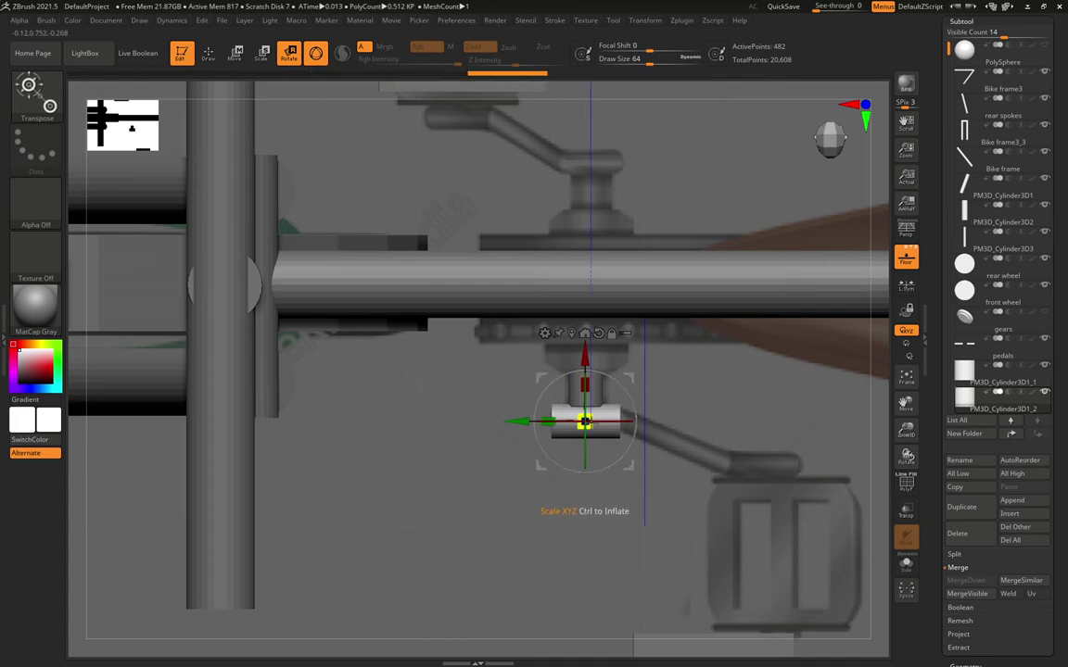
drag(584, 422, 547, 421)
drag(584, 359, 584, 351)
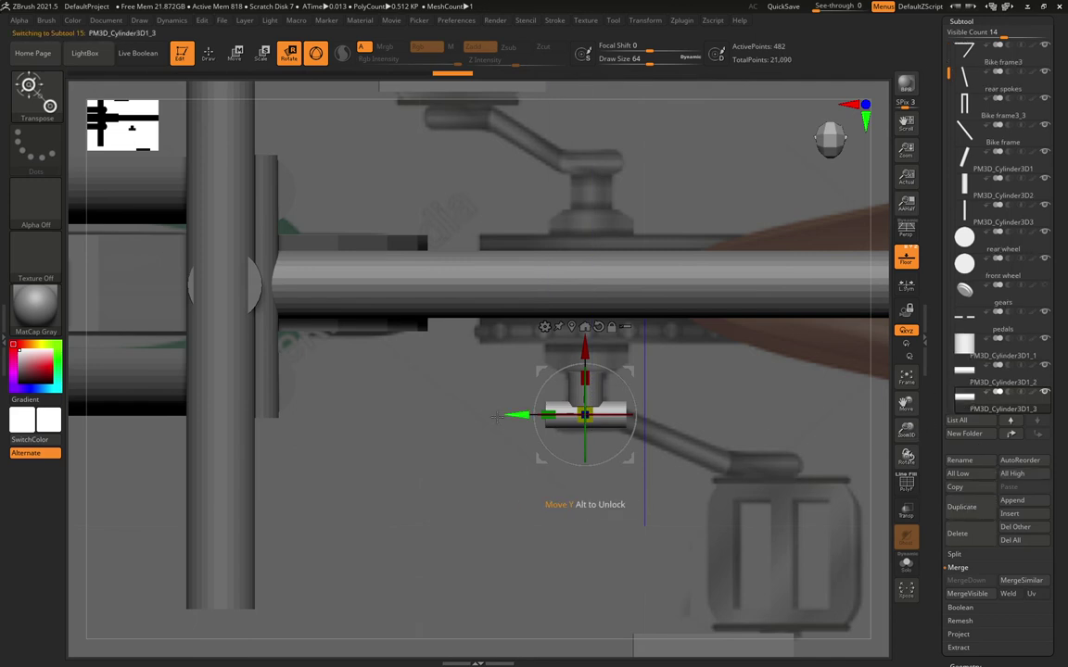
Duplicate the inner arm cylinder, angle the copy along the crank arm's slanted middle section and lengthen it to match.
ctrl+drag(510, 415, 594, 420)
mouse_move(697, 375)
mouse_down()
mouse_move(704, 394)
mouse_move(695, 373)
mouse_up()
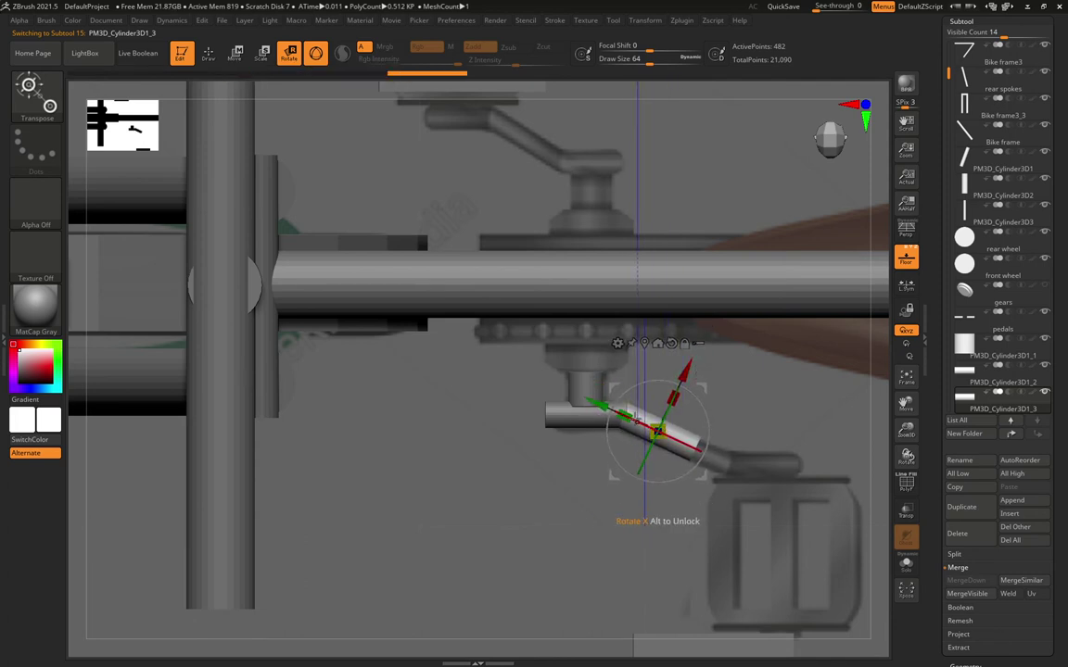
mouse_move(628, 413)
mouse_down()
mouse_move(644, 415)
mouse_move(618, 413)
mouse_up()
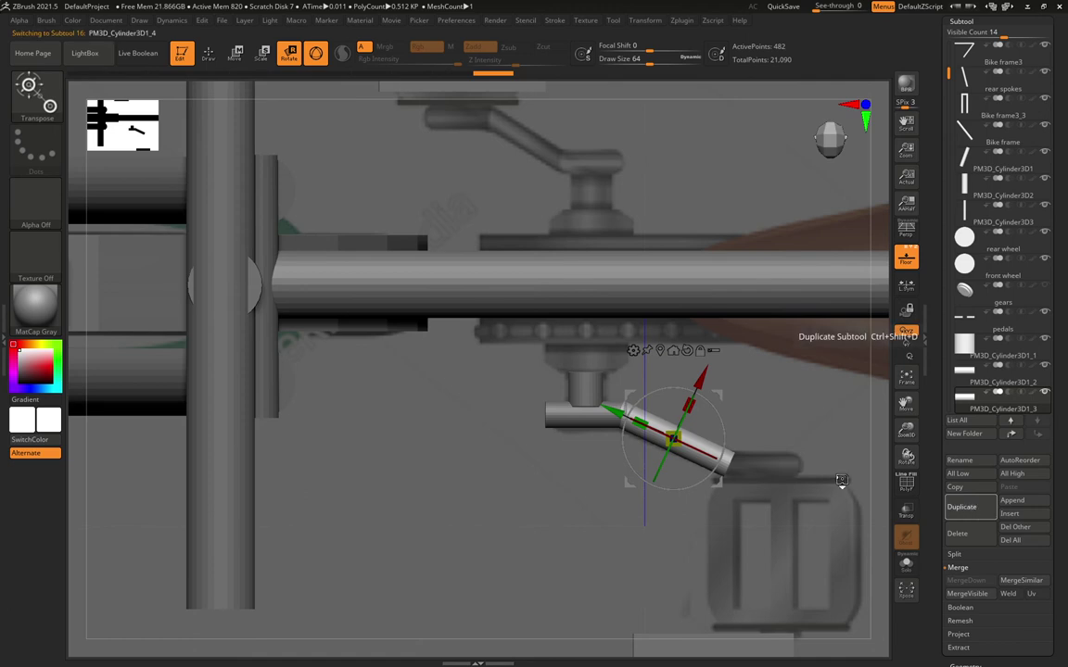
Duplicate the slanted arm cylinder, rotate the copy 25 degrees to horizontal, shorten it and place it at the crank arm's pedal end.
click(978, 513)
drag(718, 403, 699, 392)
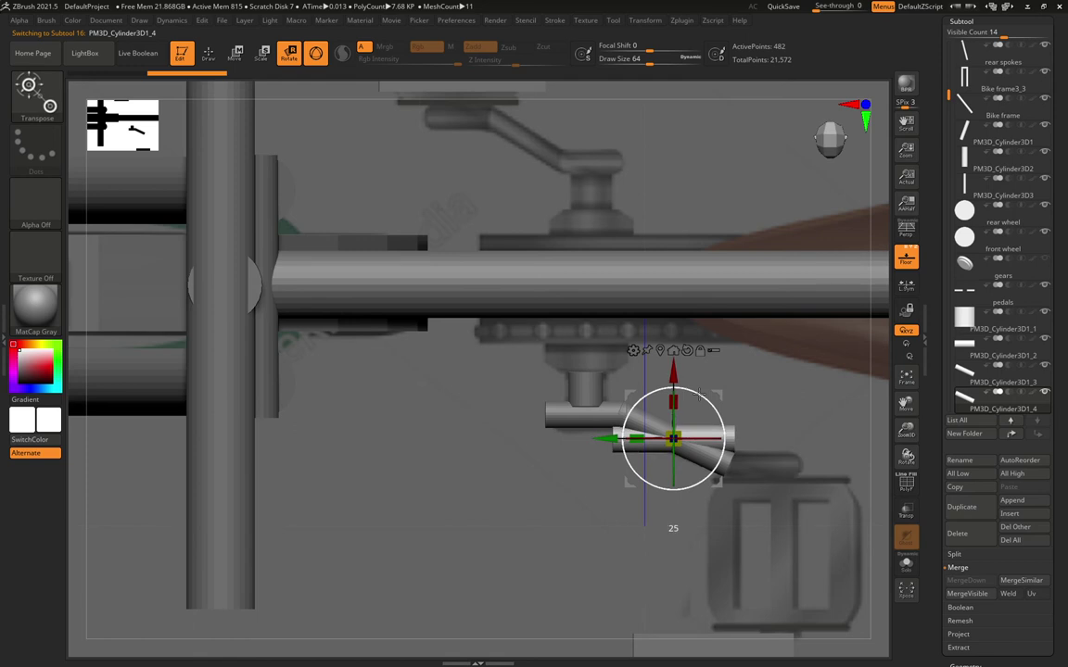
drag(611, 441, 764, 437)
drag(782, 374, 782, 401)
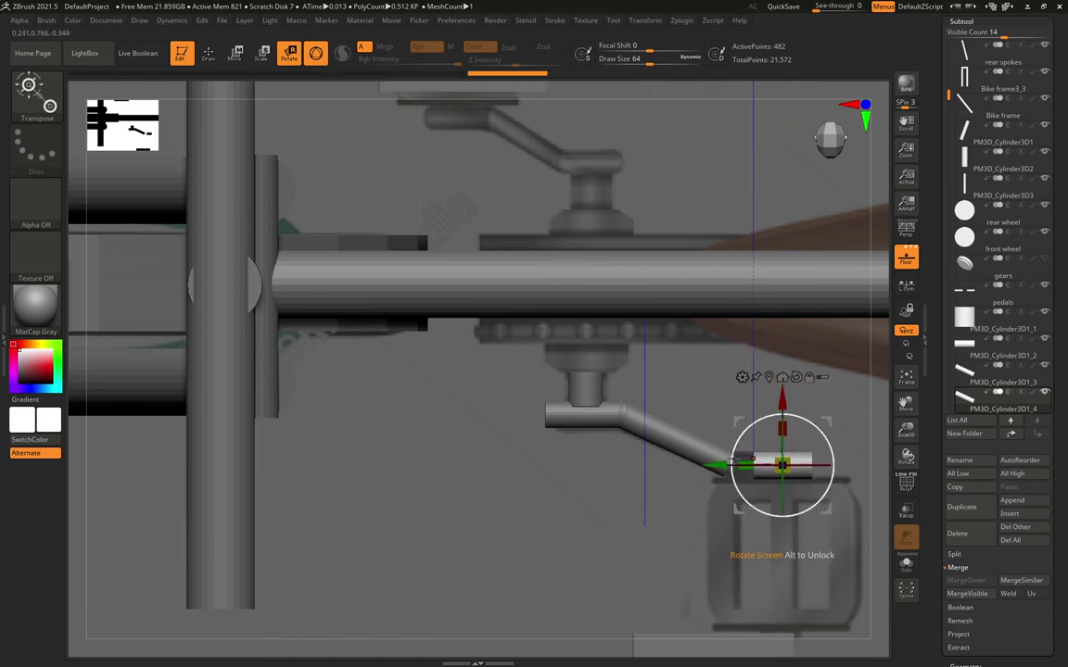
mouse_move(725, 460)
mouse_down()
mouse_move(699, 460)
mouse_move(722, 463)
mouse_move(708, 465)
mouse_up()
Reset the gizmo orientation on the middle arm cylinder PM3D_Cylinder3D1_3 and rotate the cylinder diagonally downward in the side view.
drag(649, 528, 599, 426)
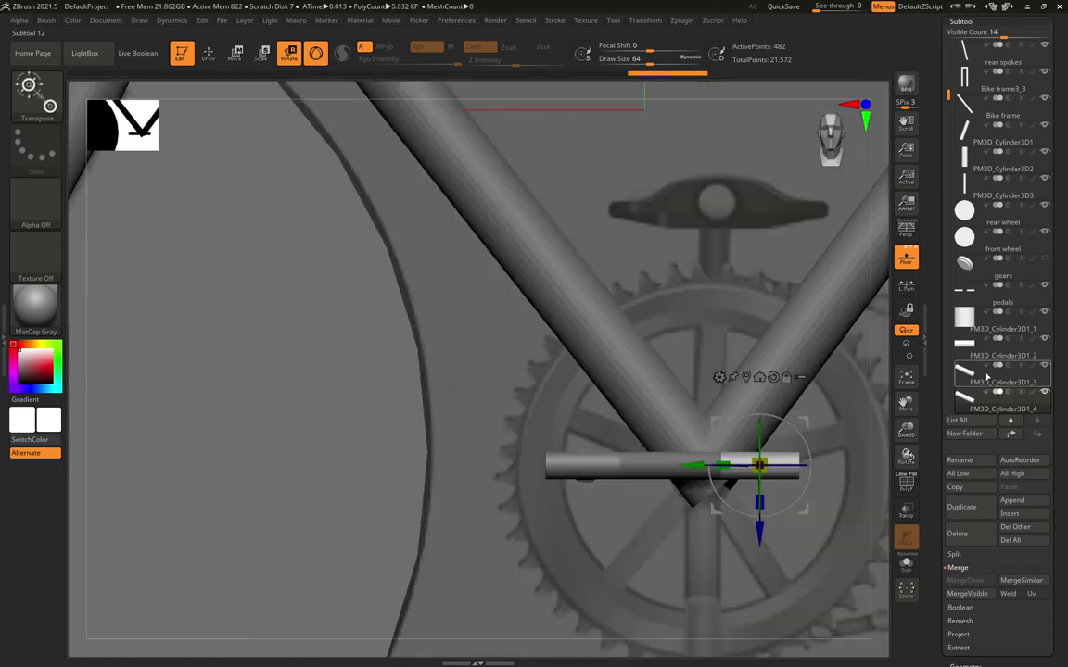
click(971, 373)
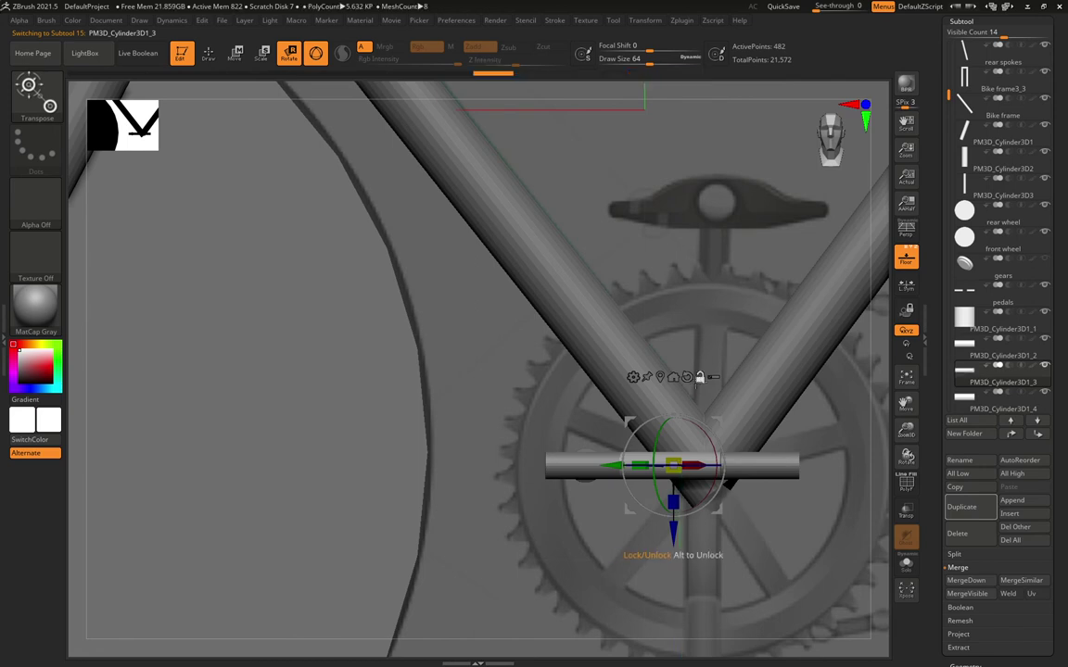
click(687, 377)
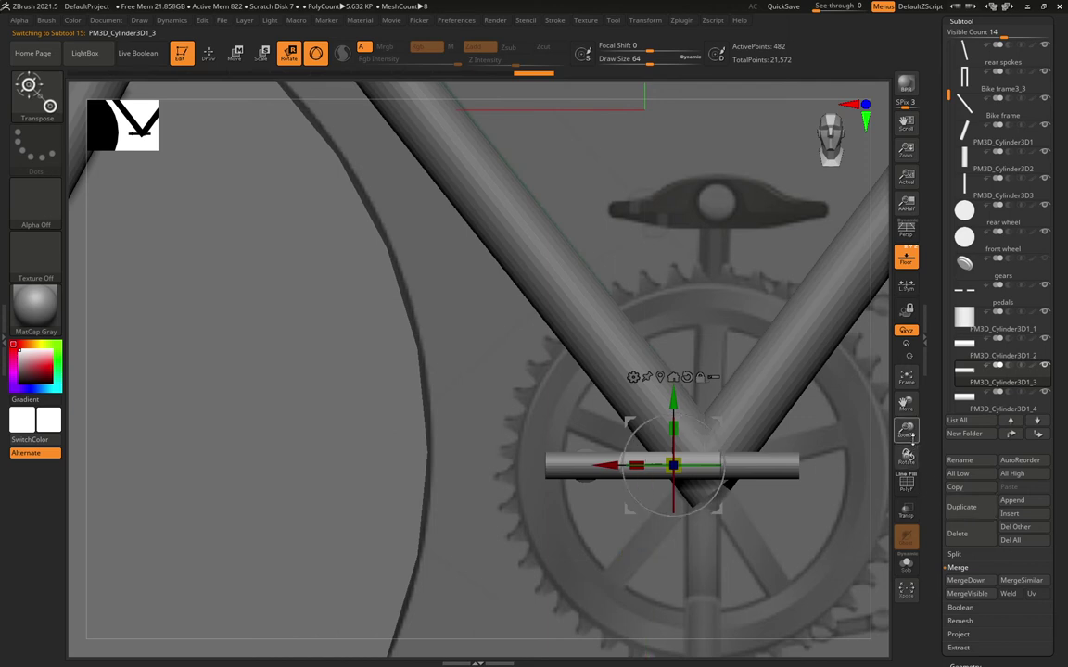
drag(912, 437, 724, 360)
mouse_move(703, 423)
mouse_down()
mouse_move(722, 448)
mouse_move(711, 418)
mouse_move(713, 442)
mouse_move(711, 432)
mouse_up()
key(q)
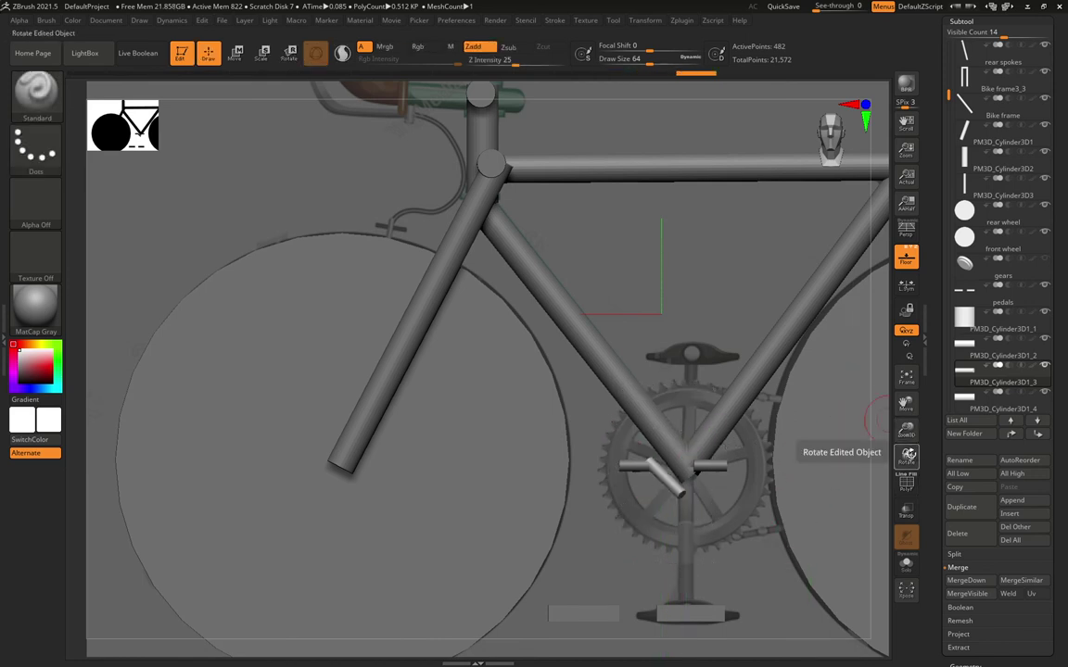
Move the outer arm cylinder PM3D_Cylinder3D1_4 to the lower end of the tilted middle cylinder in the side view.
drag(907, 454, 904, 494)
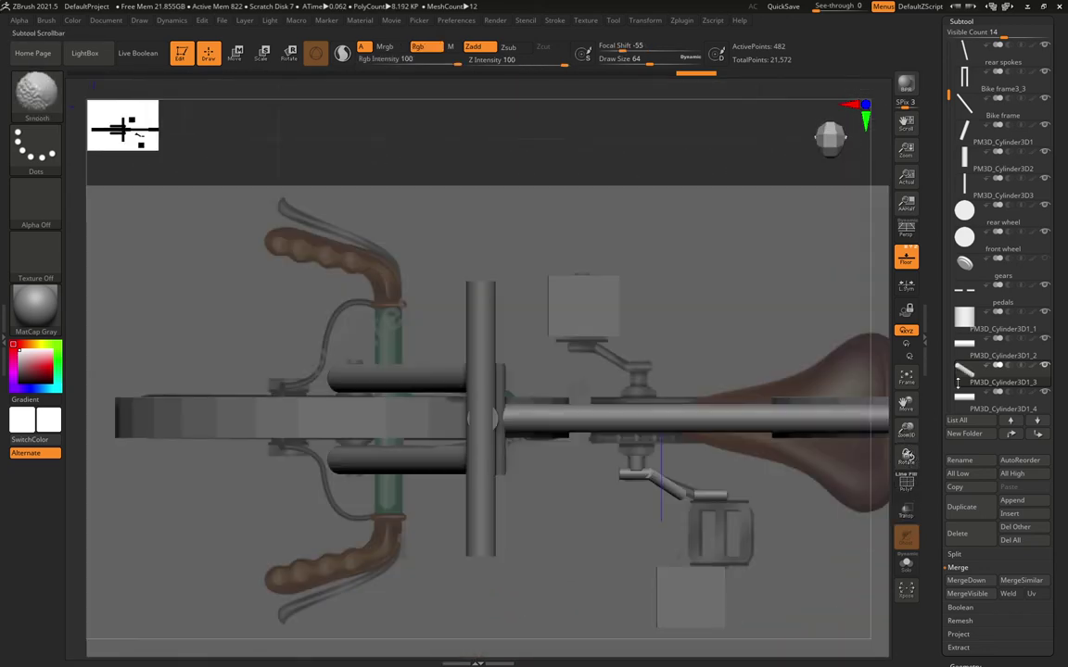
click(983, 402)
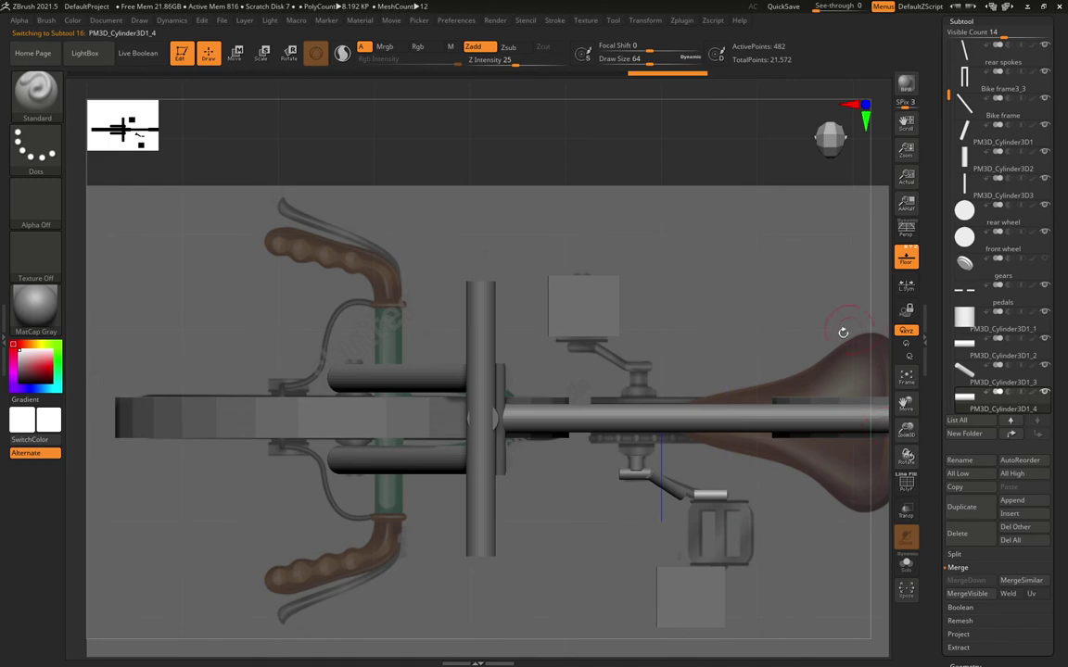
drag(917, 463, 914, 404)
click(235, 53)
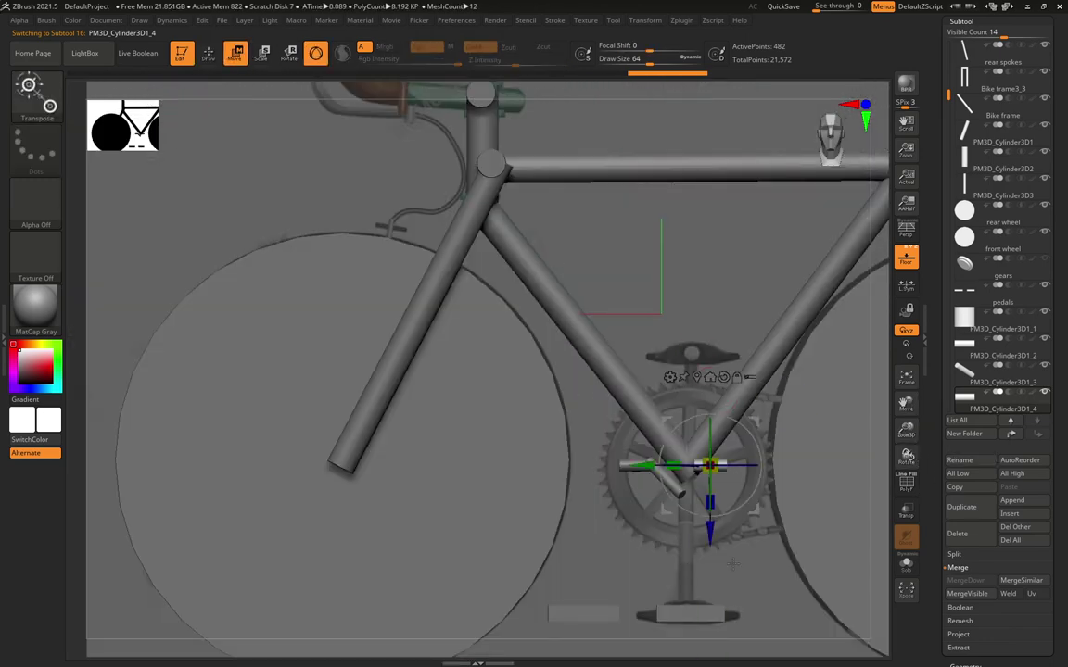
drag(710, 533, 710, 566)
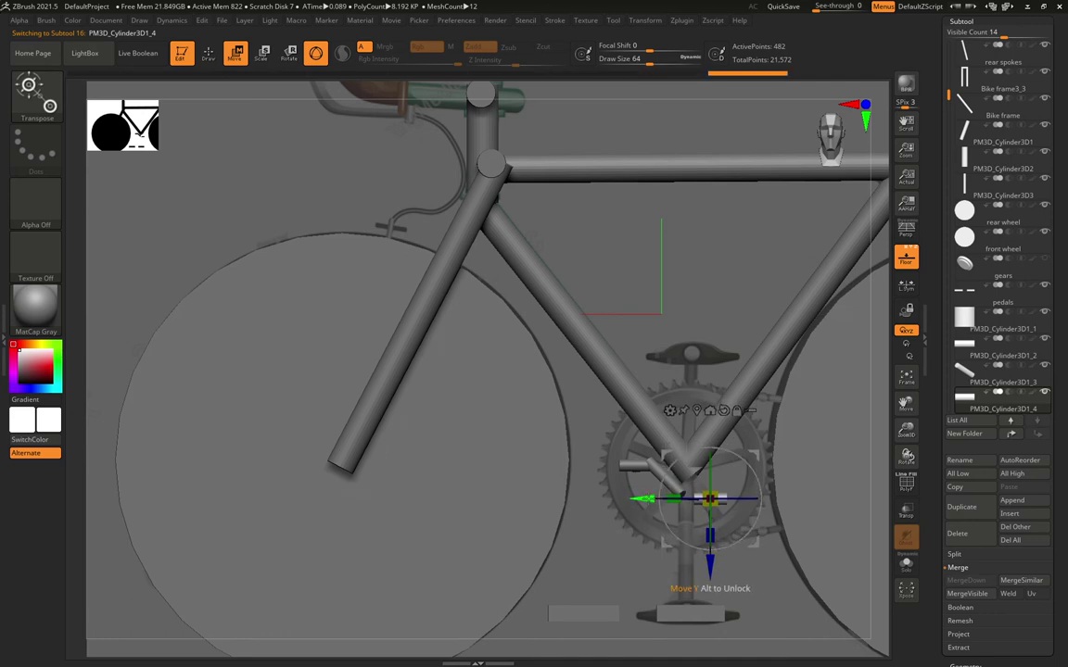
drag(648, 497, 631, 496)
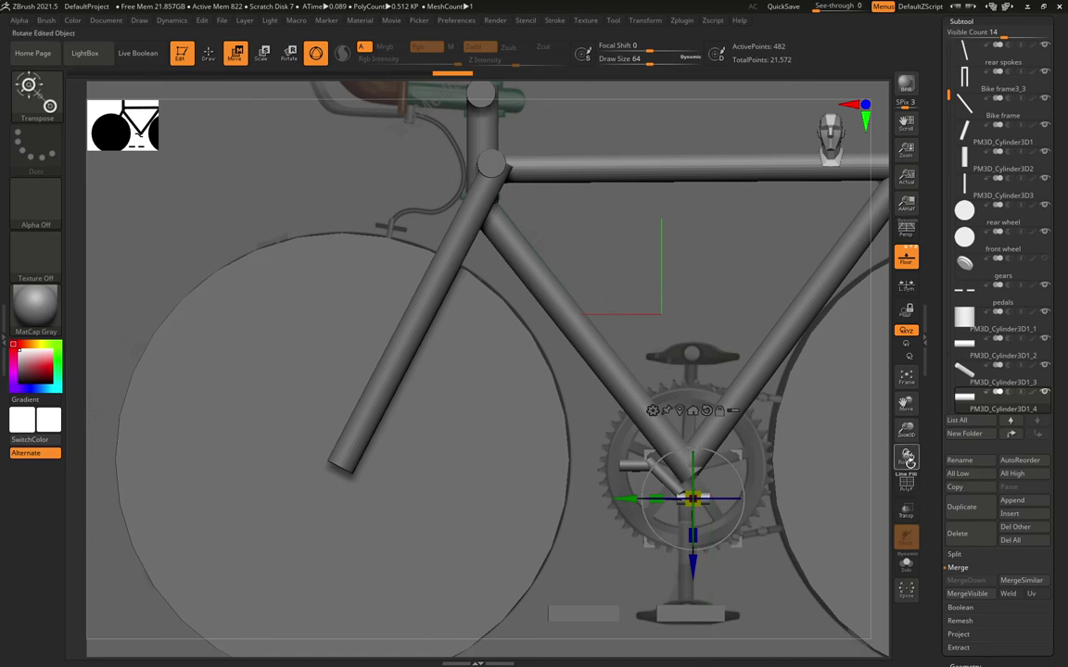
mouse_move(907, 457)
mouse_down()
mouse_move(907, 494)
mouse_move(908, 461)
mouse_up()
Merge the three crank arm cylinders PM3D_Cylinder3D1_2, PM3D_Cylinder3D1_3 and PM3D_Cylinder3D1_4 into one subtool.
click(983, 350)
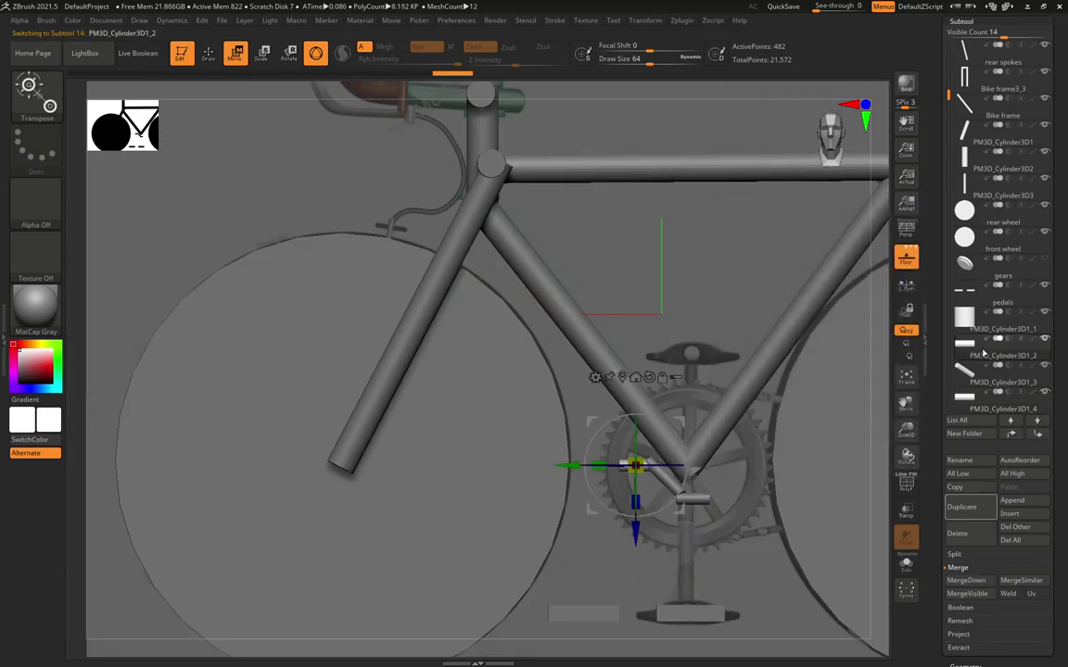
mouse_move(909, 460)
mouse_down()
mouse_move(908, 523)
mouse_move(906, 429)
mouse_move(907, 449)
mouse_up()
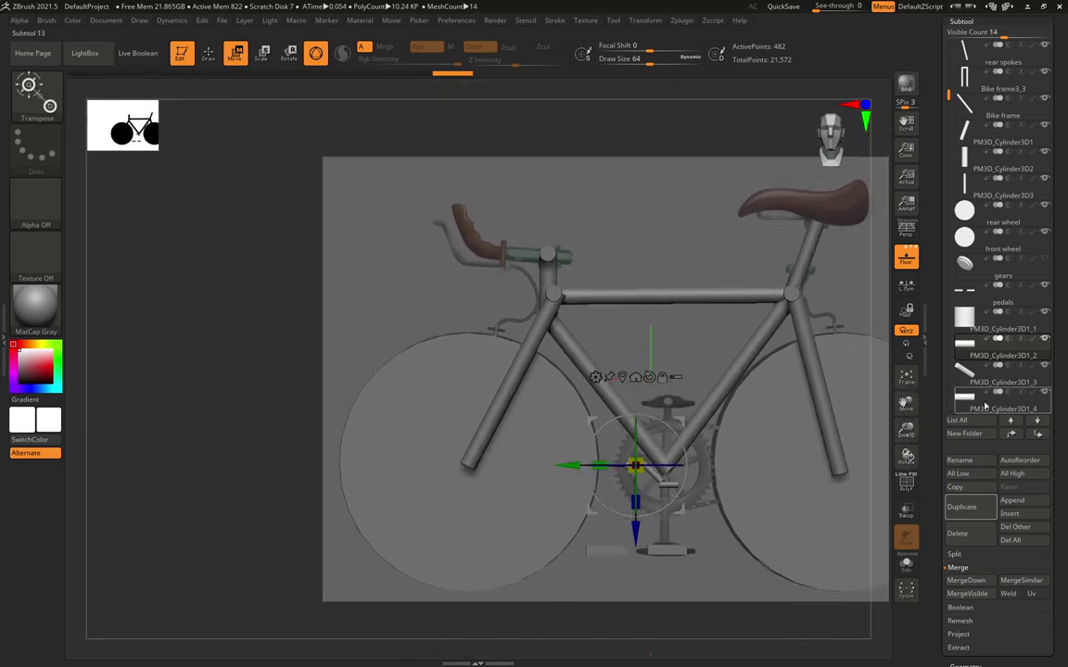
click(965, 579)
key(Return)
click(970, 581)
key(Return)
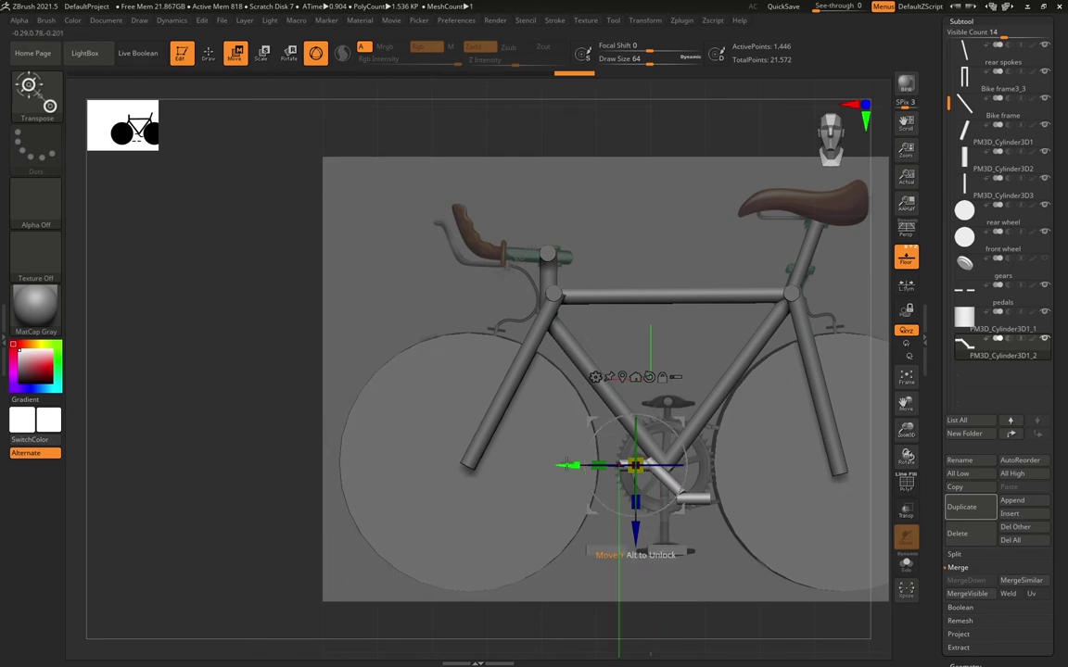
Shift the merged crank arm toward the chainring centre and rotate it down toward the lower pedal in the side view.
drag(635, 466, 674, 466)
drag(711, 431, 720, 498)
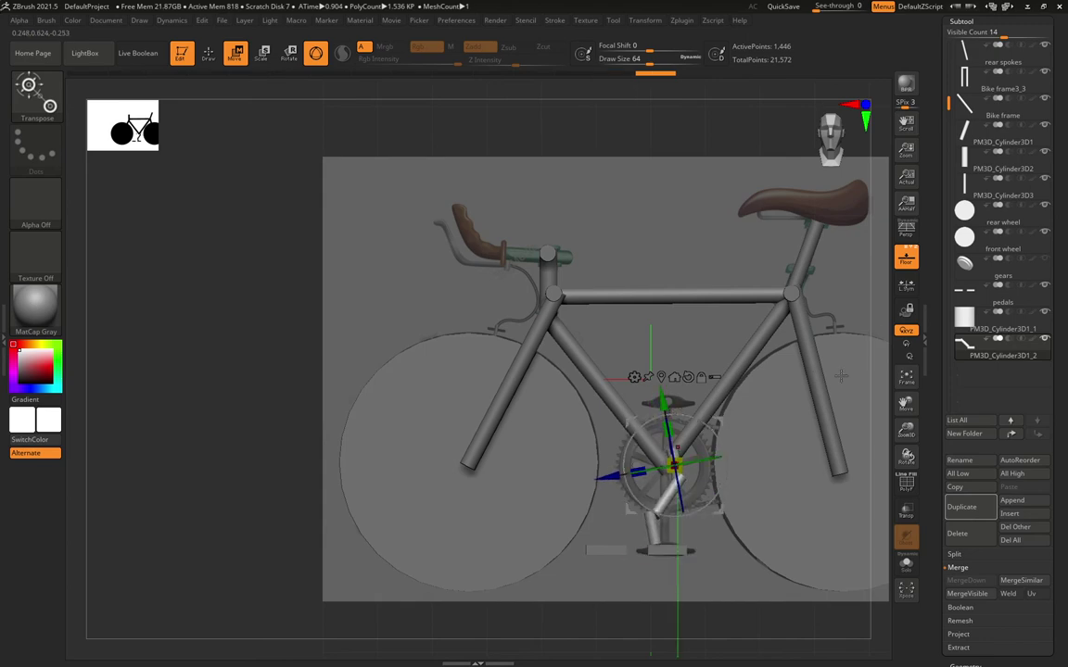
drag(211, 339, 225, 364)
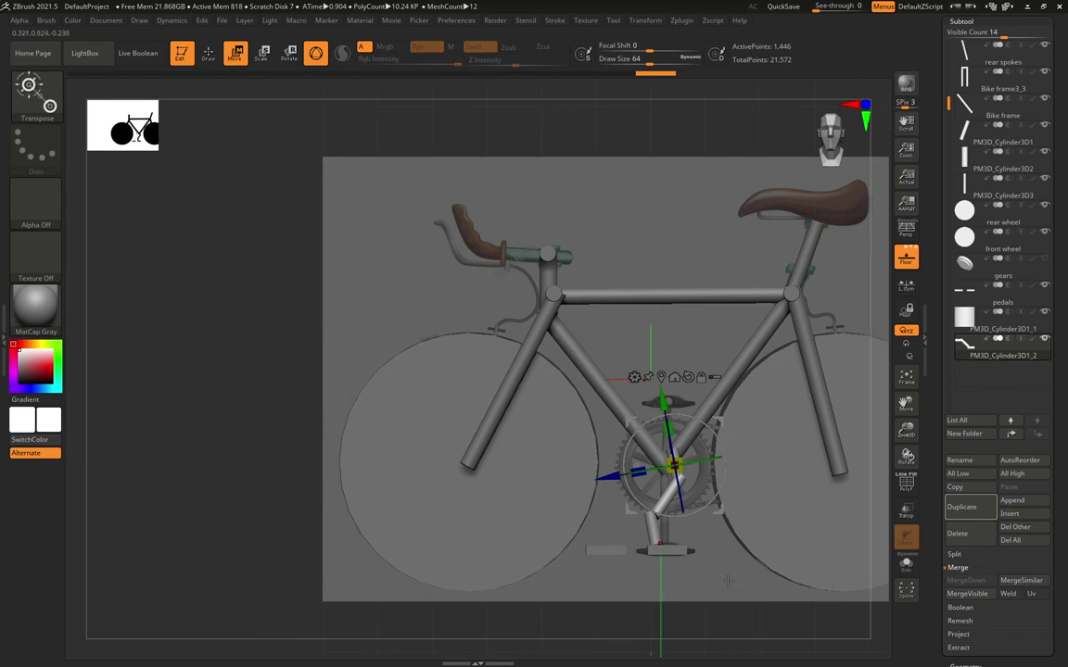
drag(270, 370, 554, 536)
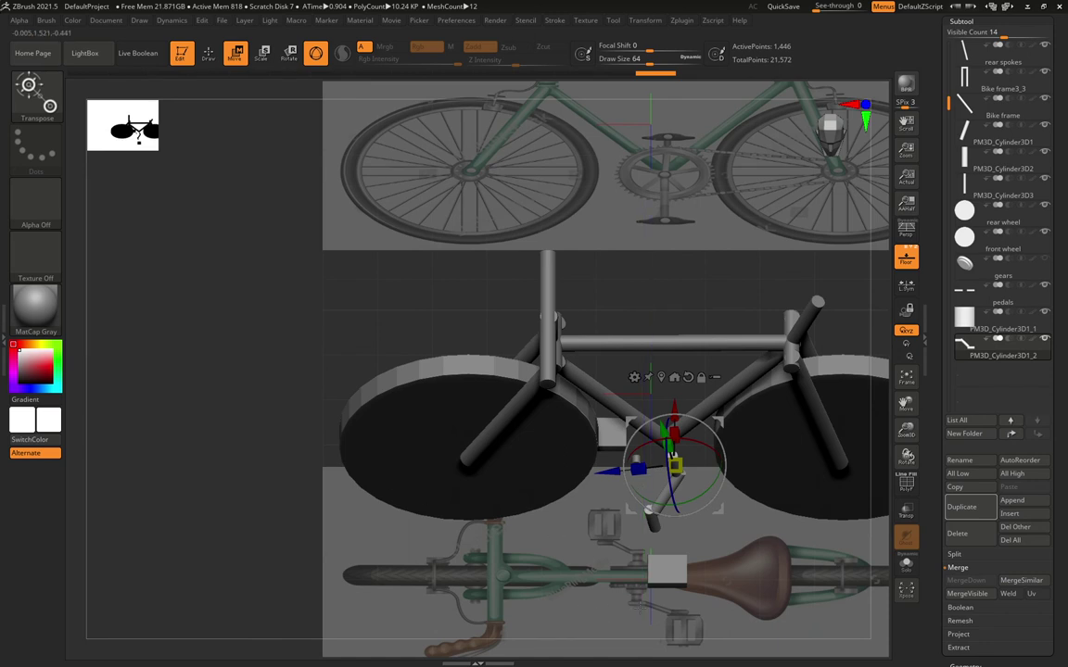
Reposition and rotate the merged crank arm against the top and side references so it runs out toward the pedal.
drag(278, 480, 275, 504)
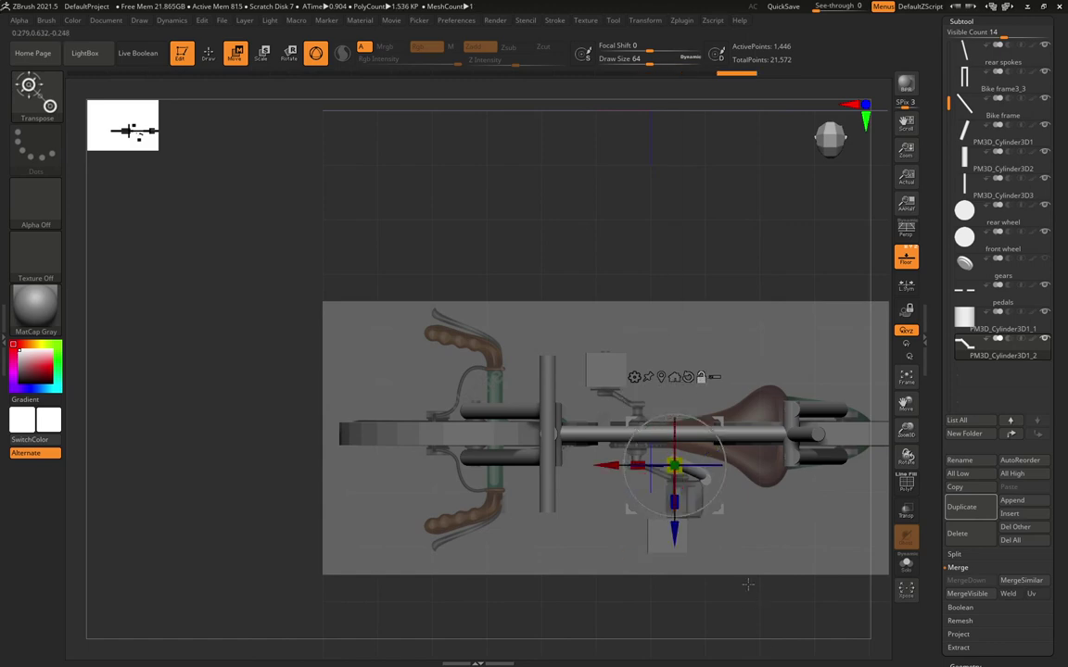
drag(746, 584, 730, 501)
drag(669, 438, 614, 486)
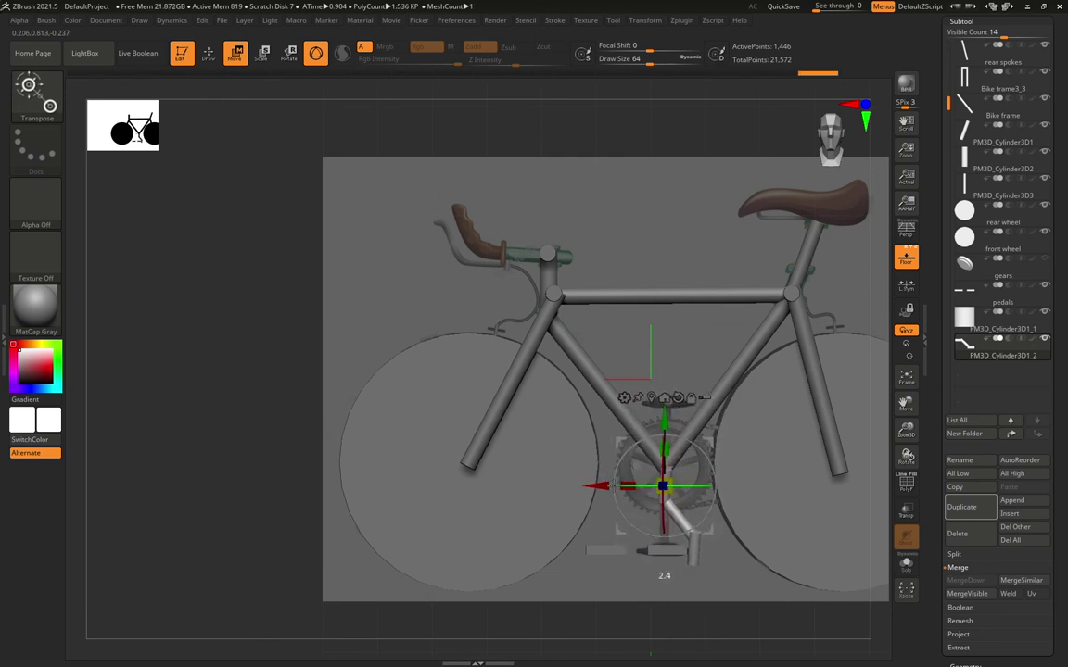
shift+drag(207, 316, 276, 503)
drag(329, 472, 273, 352)
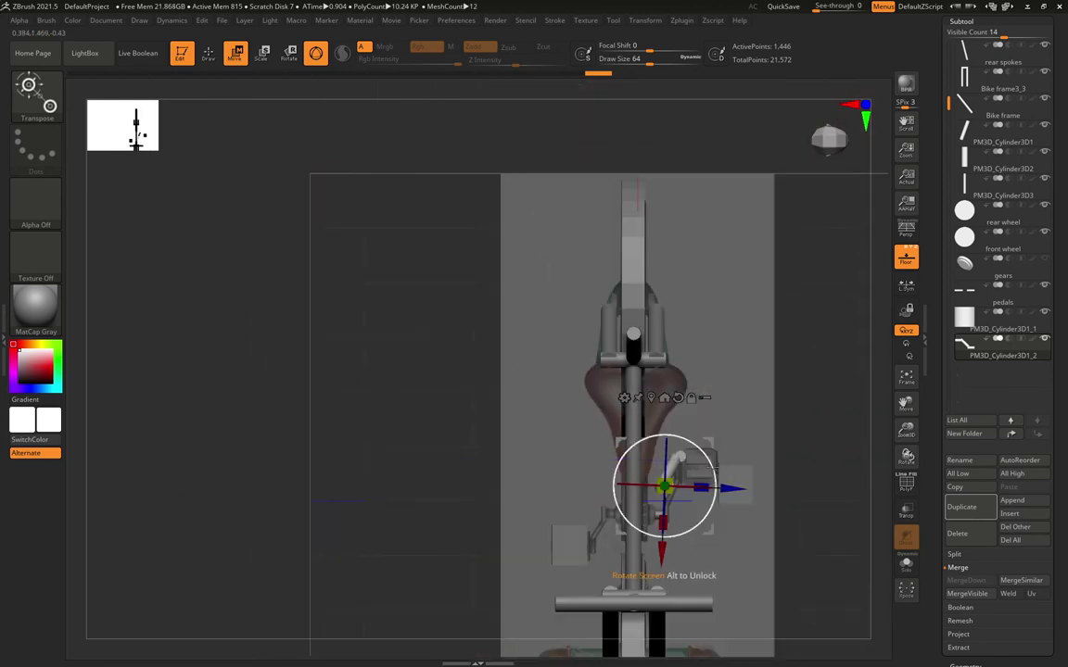
drag(712, 467, 598, 473)
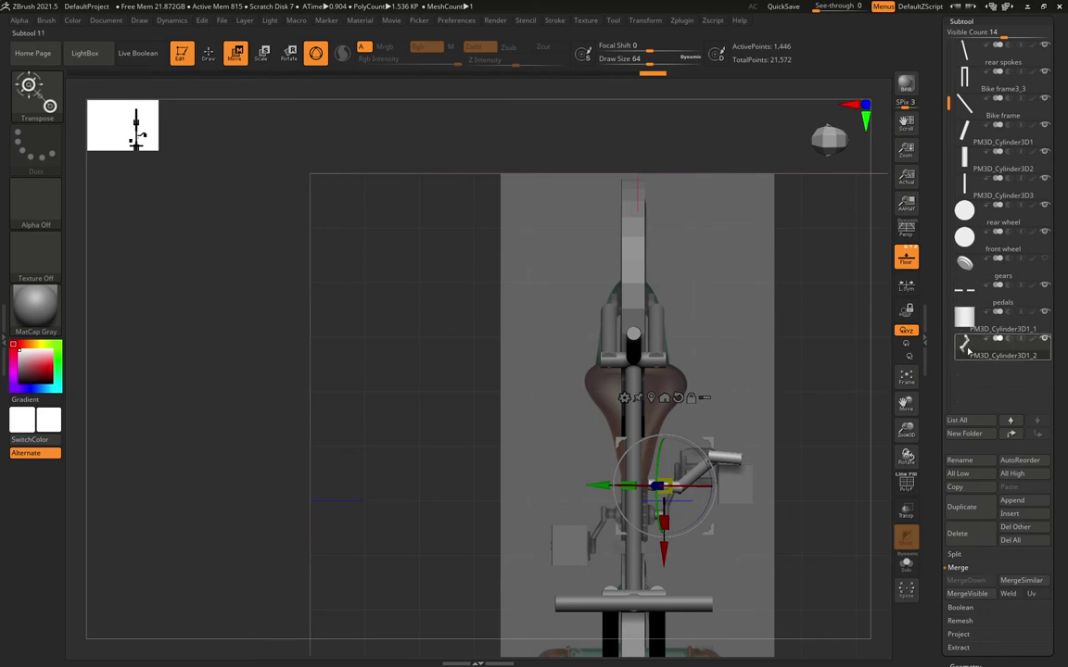
Delete the merged crank arm subtool PM3D_Cylinder3D1_2.
click(964, 535)
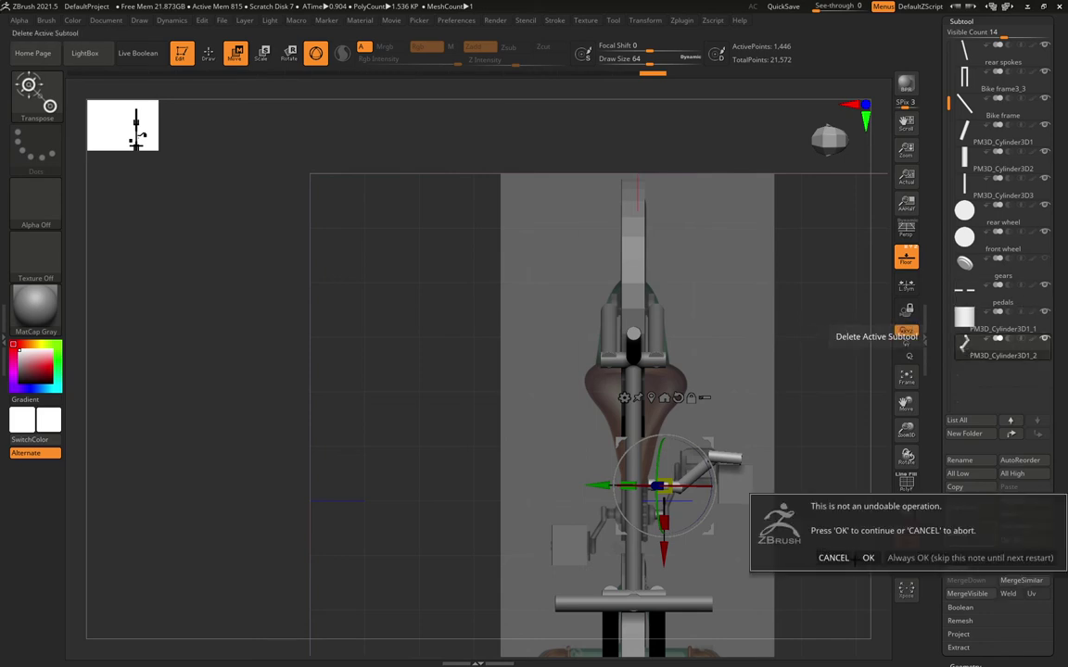
click(867, 558)
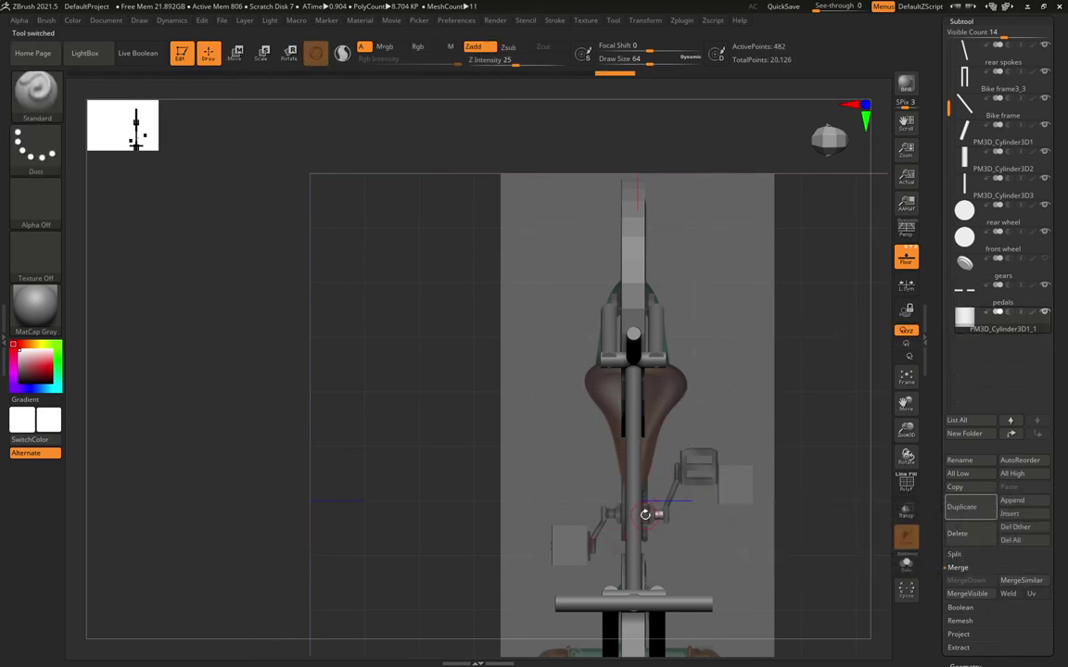
Hide the rear wheel, front wheel, gears, pedals and PM3D_Cylinder3D1_1 subtools, keeping only the frame parts displayed over the side reference.
drag(669, 526, 811, 503)
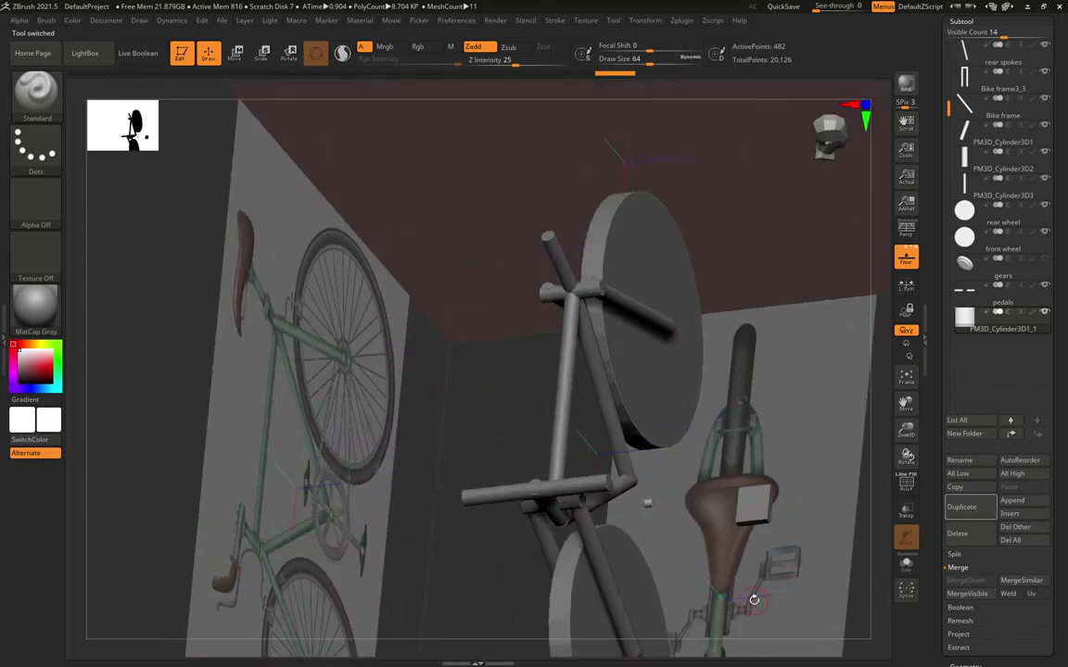
drag(879, 540, 877, 563)
drag(789, 508, 820, 461)
drag(800, 276, 691, 358)
drag(308, 429, 362, 456)
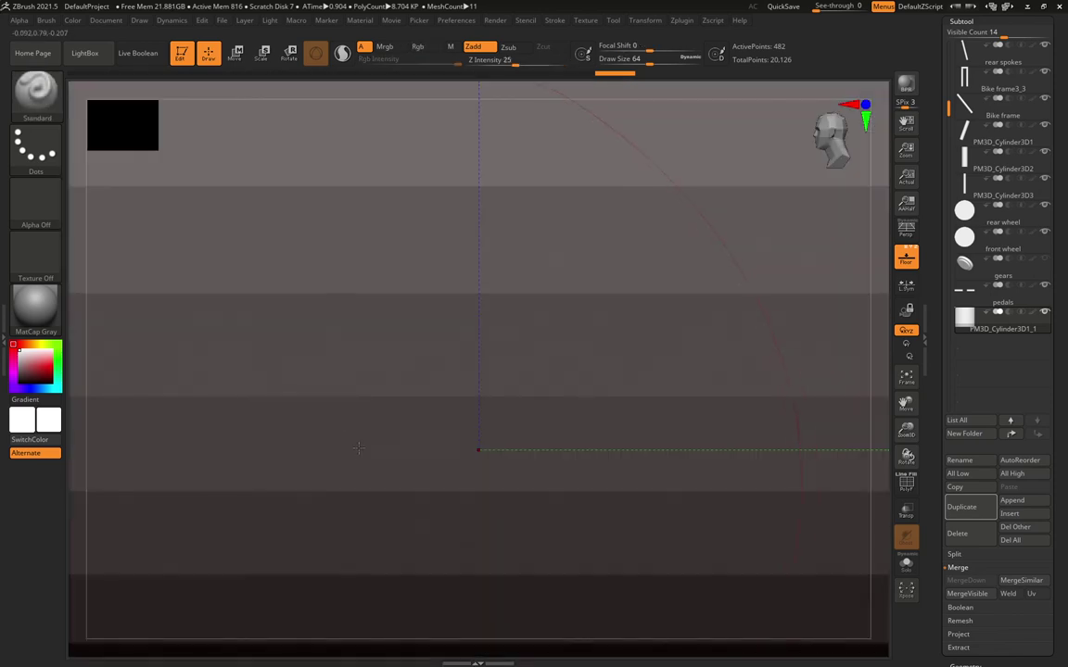
key(f)
drag(534, 490, 872, 483)
drag(910, 434, 816, 438)
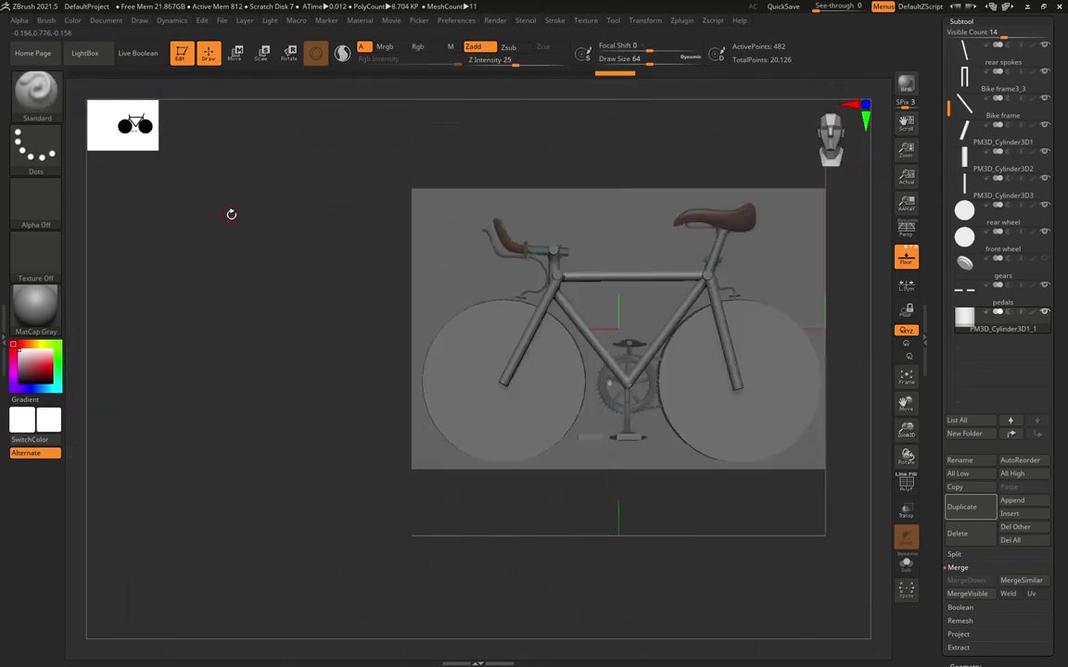
mouse_move(262, 379)
mouse_down()
mouse_move(234, 414)
mouse_move(214, 410)
mouse_move(264, 401)
mouse_up()
drag(948, 108, 960, 21)
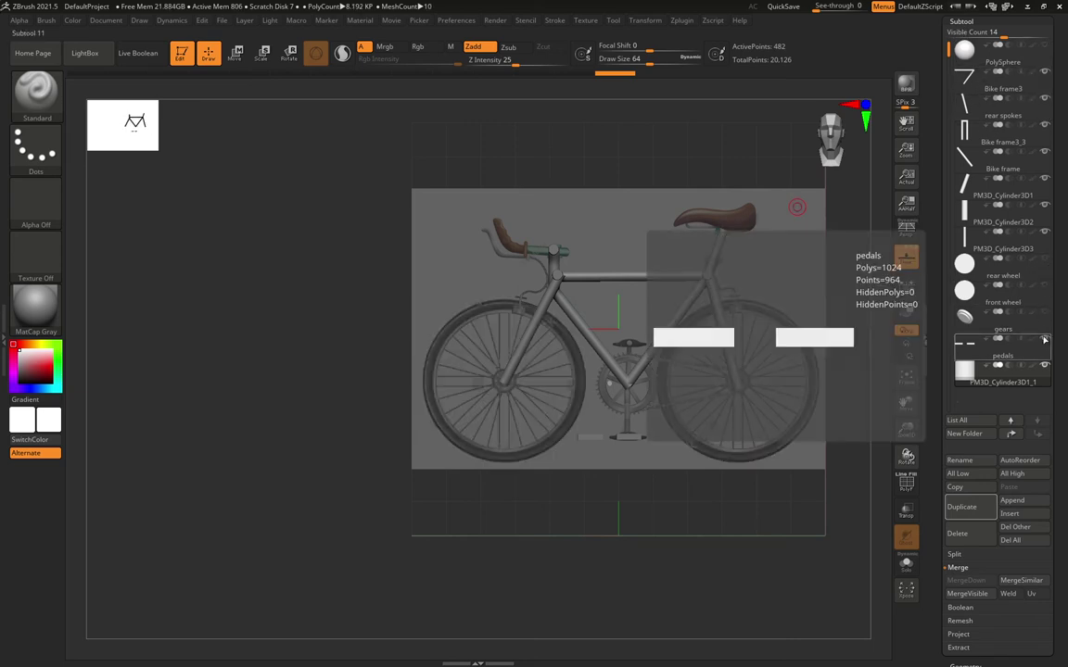
click(1041, 208)
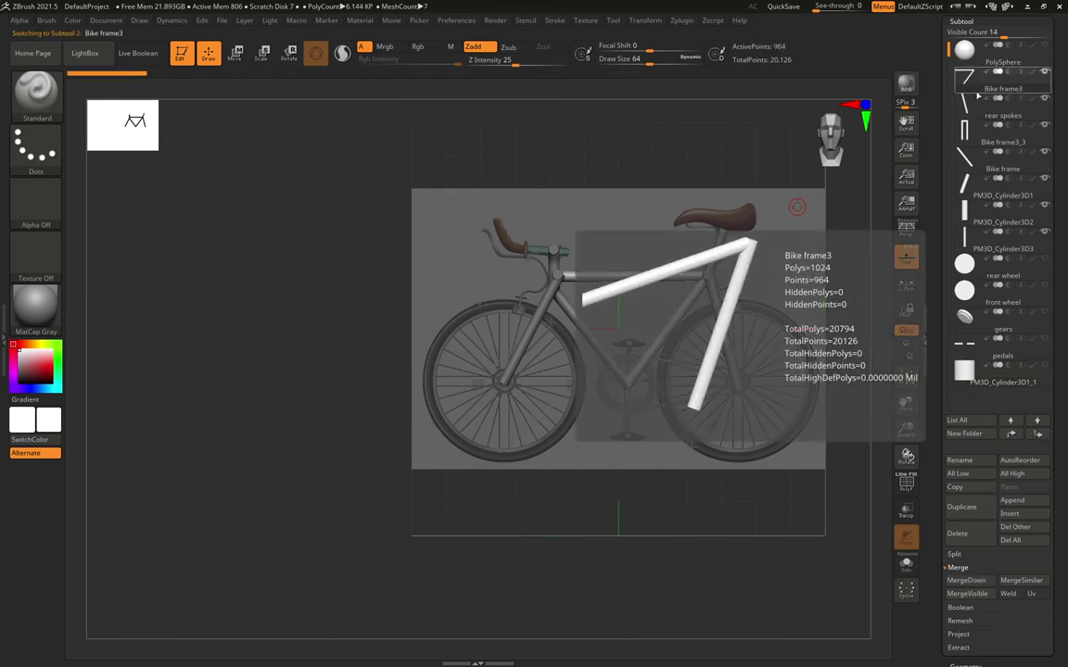
Merge rear spokes, Bike frame3_3, Bike frame, PM3D_Cylinder3D1, PM3D_Cylinder3D2 and PM3D_Cylinder3D3 one after another into the Bike frame3 subtool.
scroll(1059, 600, down, 1)
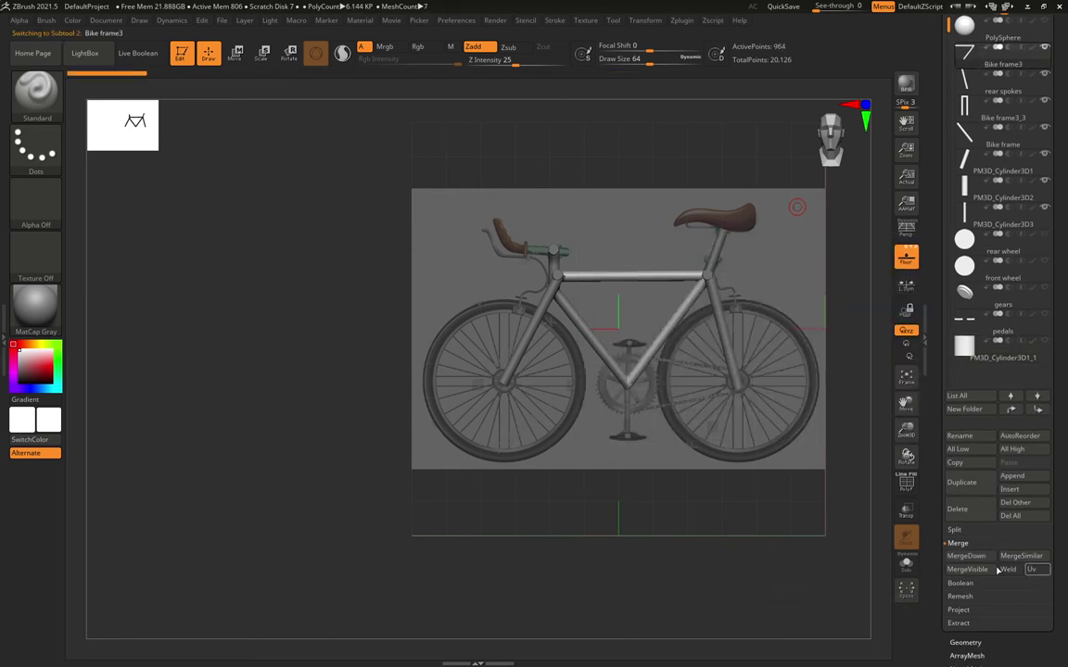
click(965, 555)
click(868, 582)
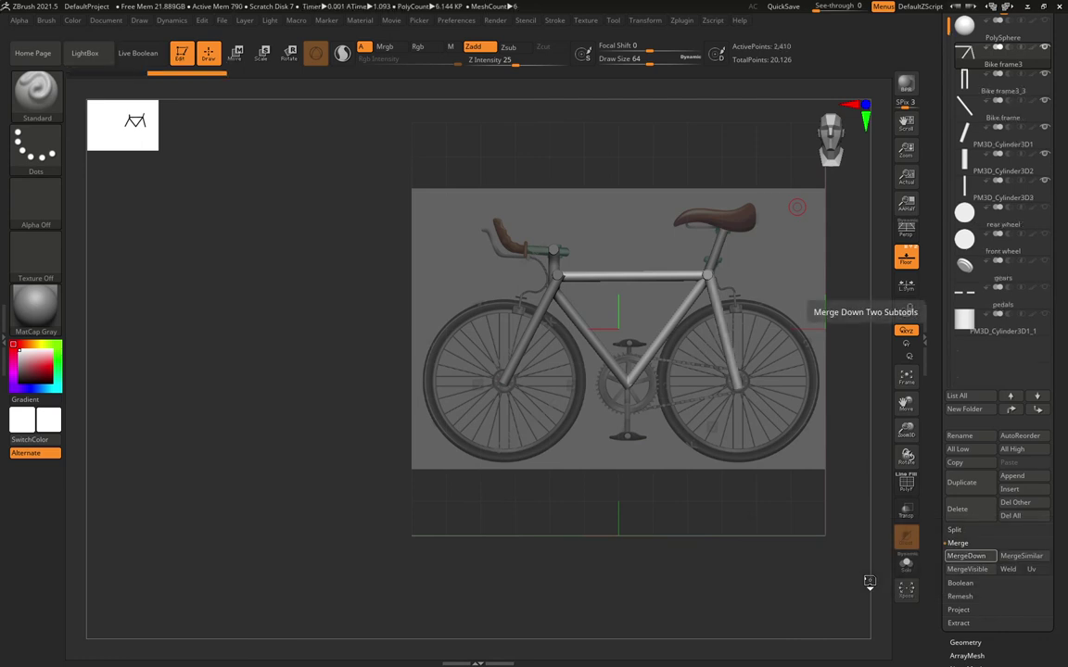
click(966, 555)
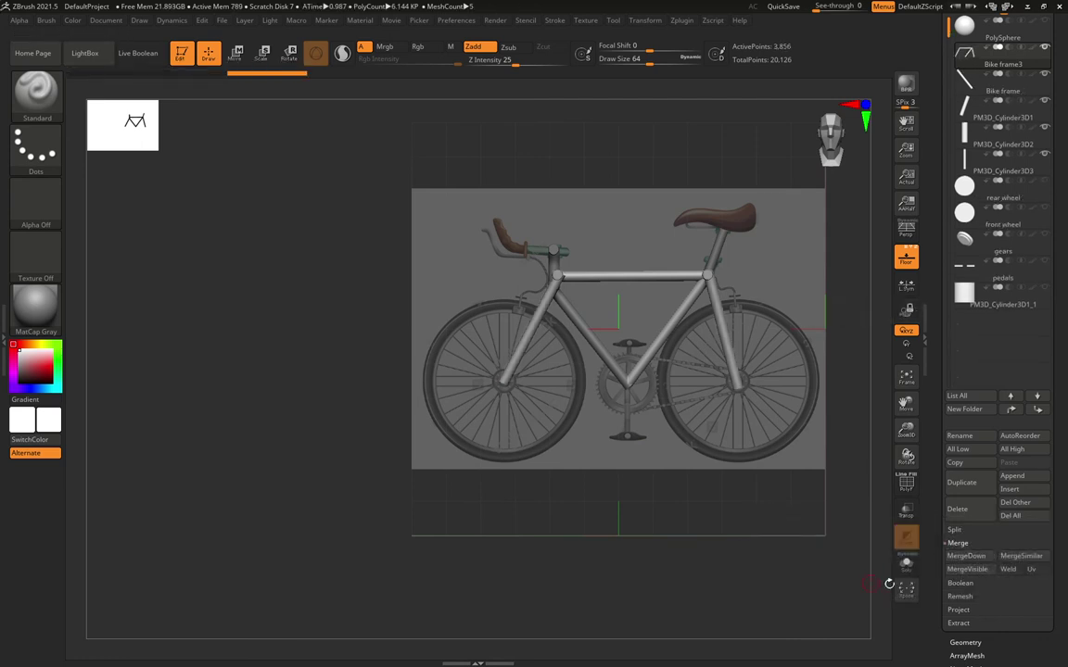
click(966, 556)
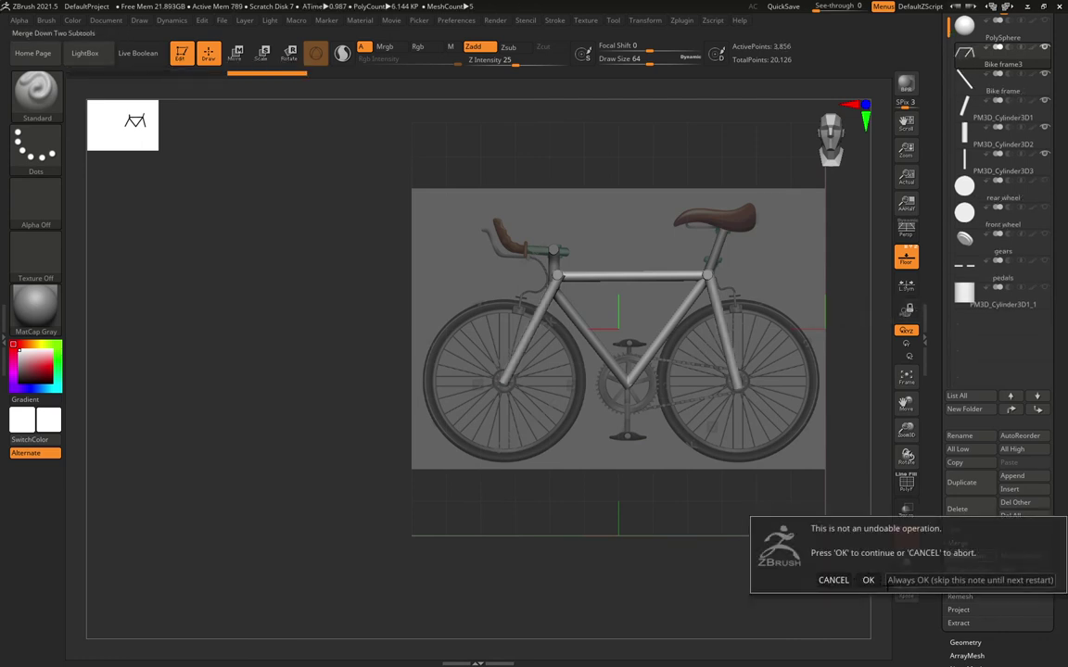
click(868, 580)
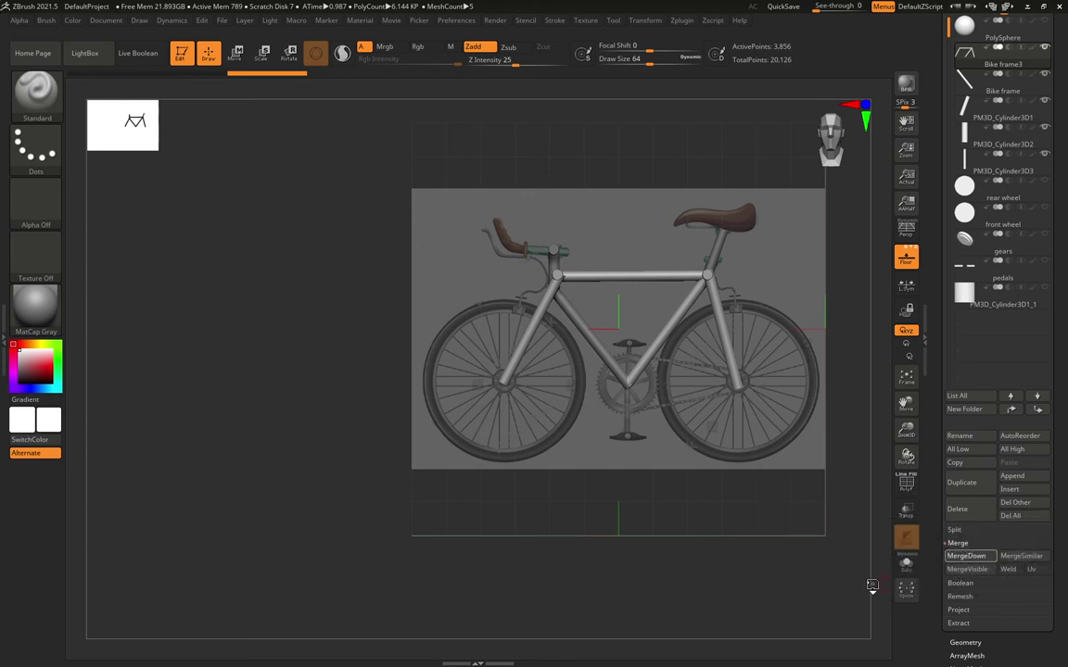
click(966, 556)
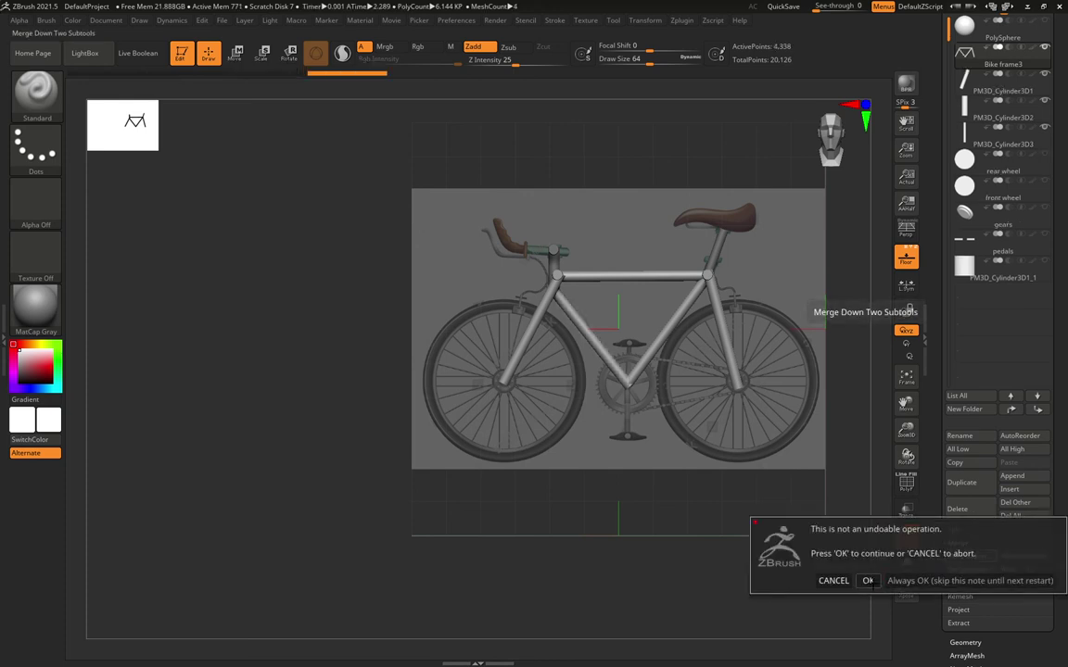
click(868, 579)
click(968, 557)
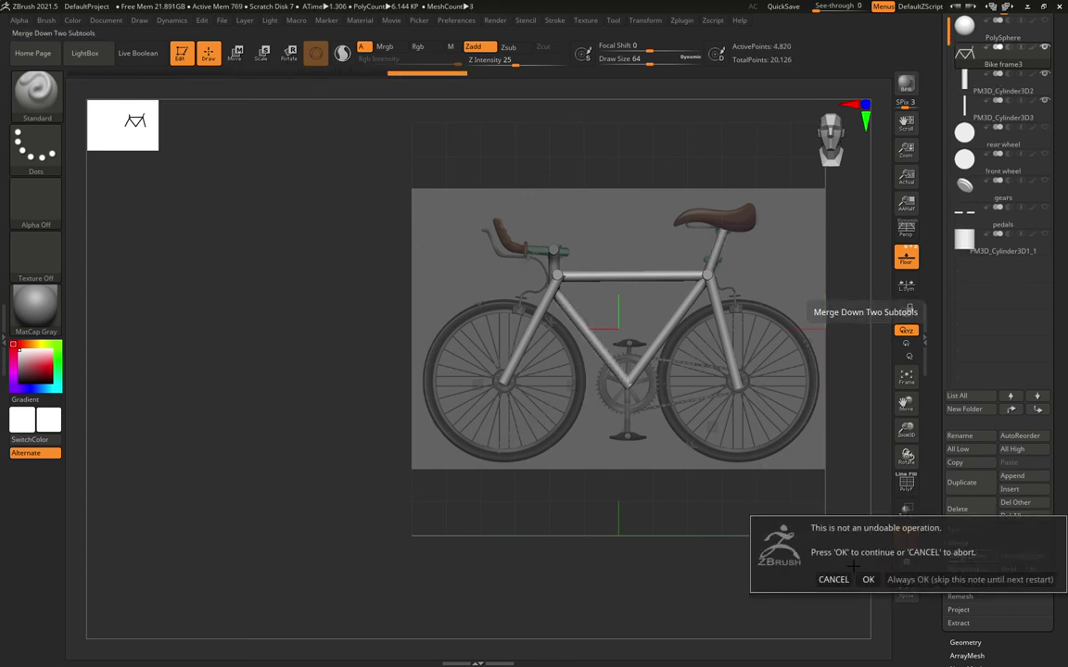
click(871, 580)
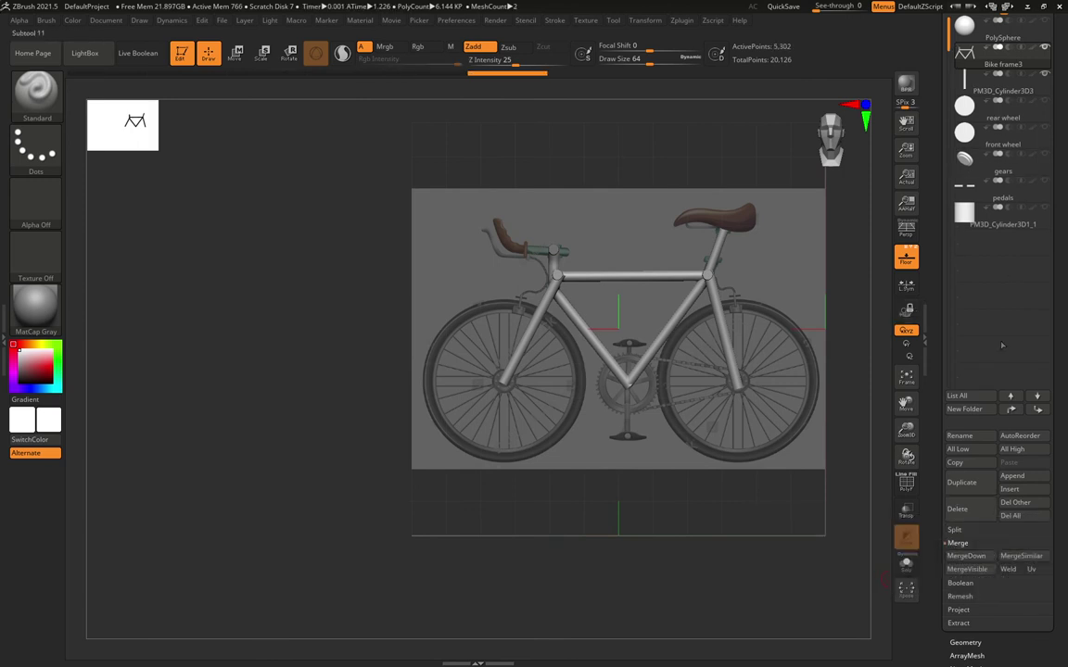
click(966, 556)
click(871, 575)
Rename the merged frame subtool as "bike frame".
click(973, 436)
text(bike frame)
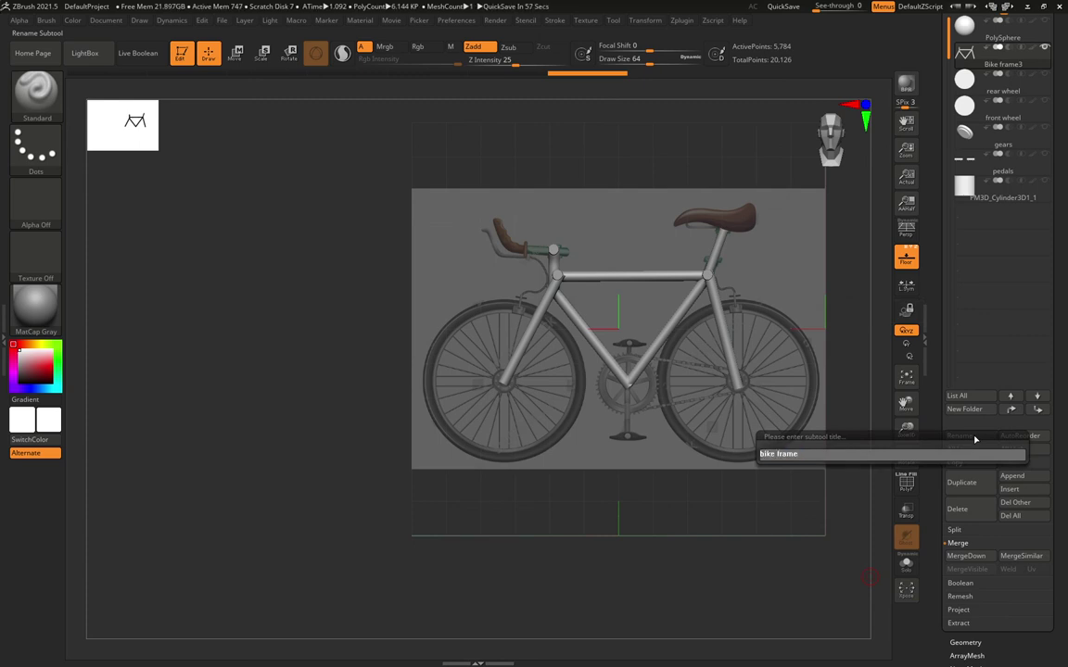
key(Return)
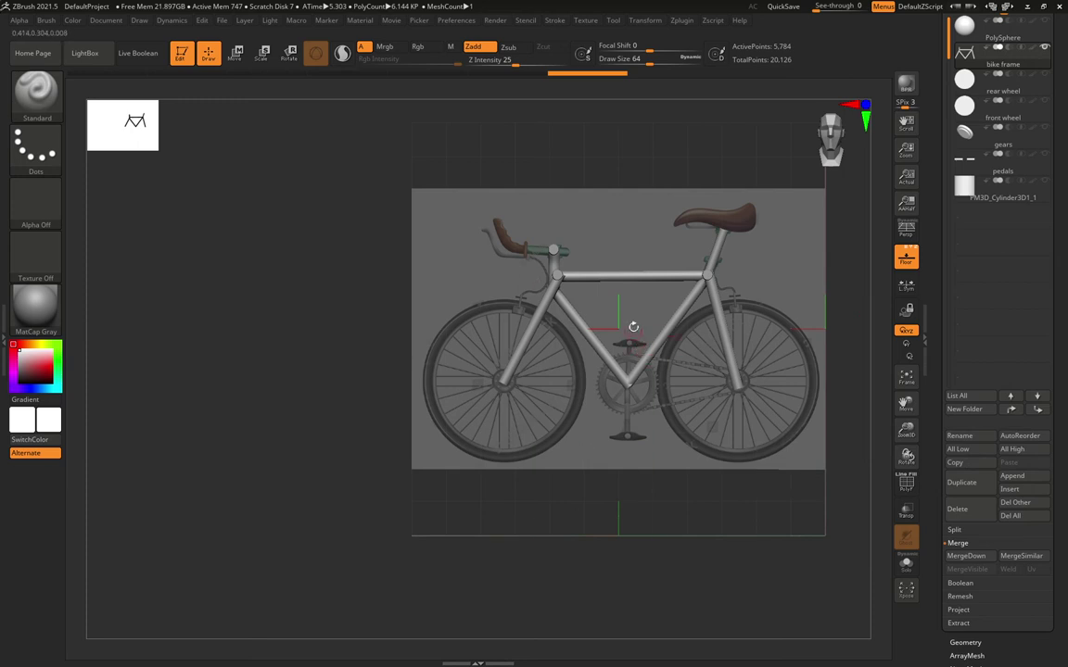
Save the project under the name "bike modelling".
drag(1063, 228, 1063, 256)
click(221, 20)
click(296, 19)
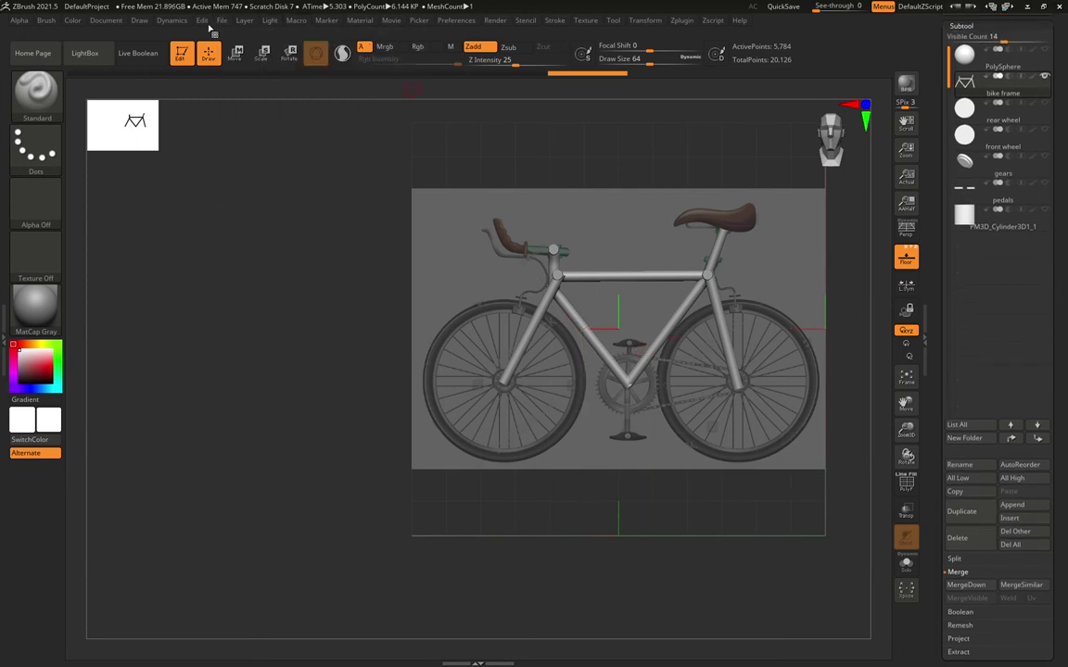
click(222, 19)
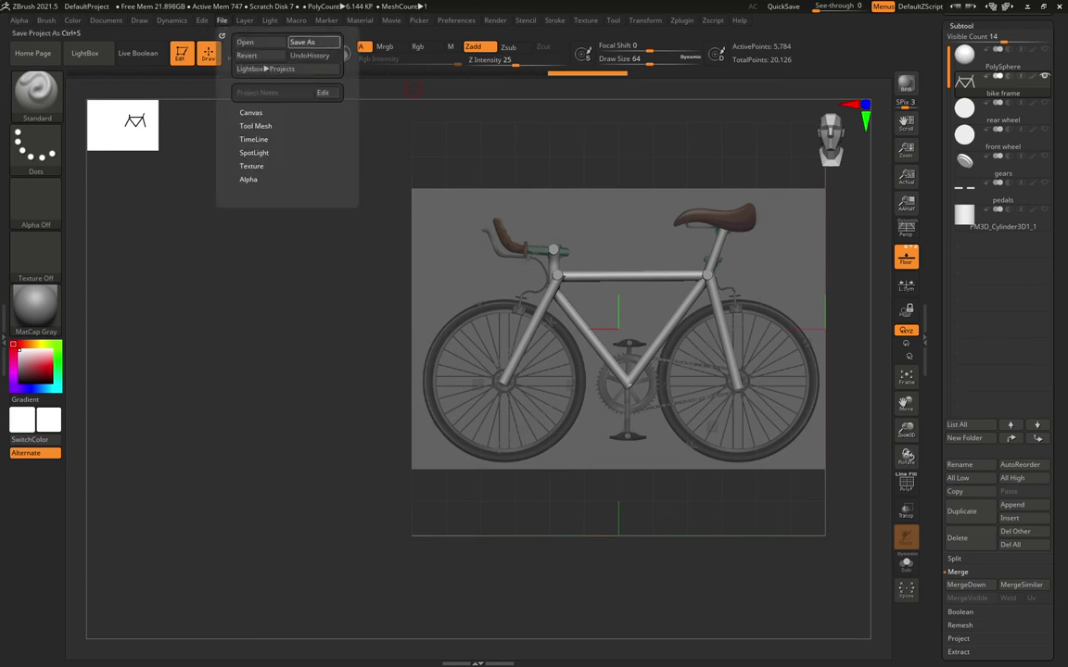
click(305, 42)
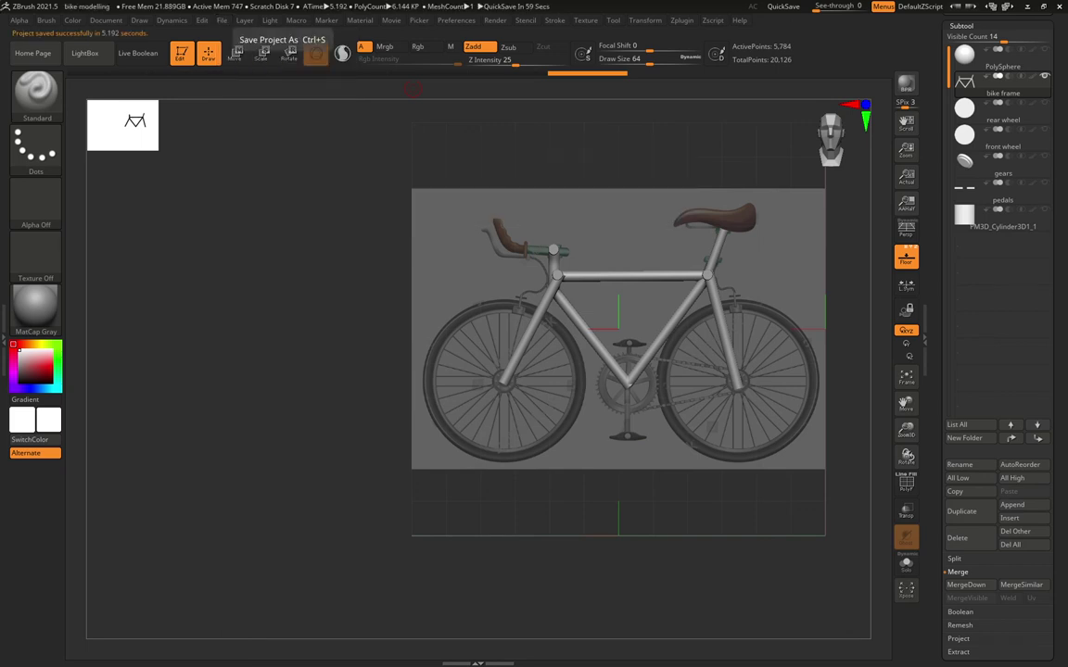
click(224, 21)
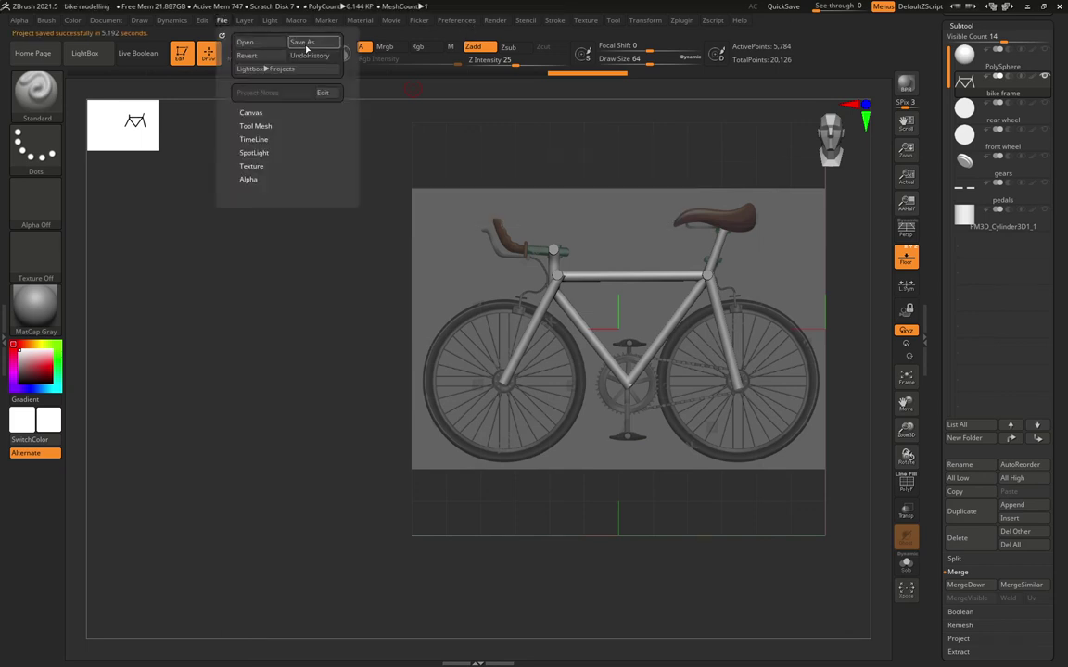
click(109, 21)
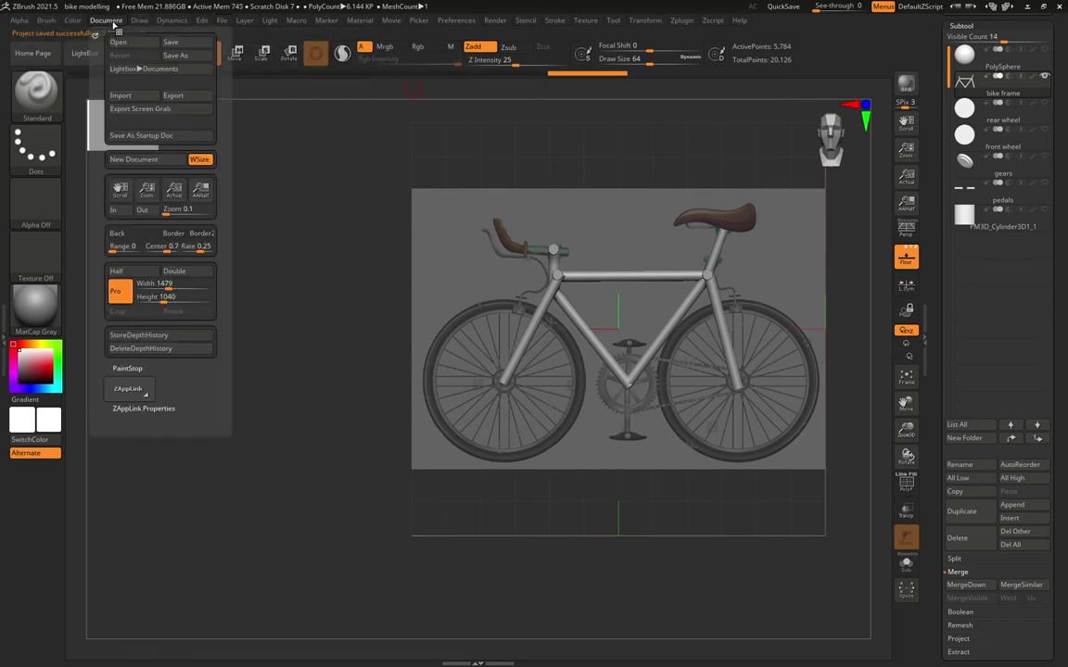
click(224, 20)
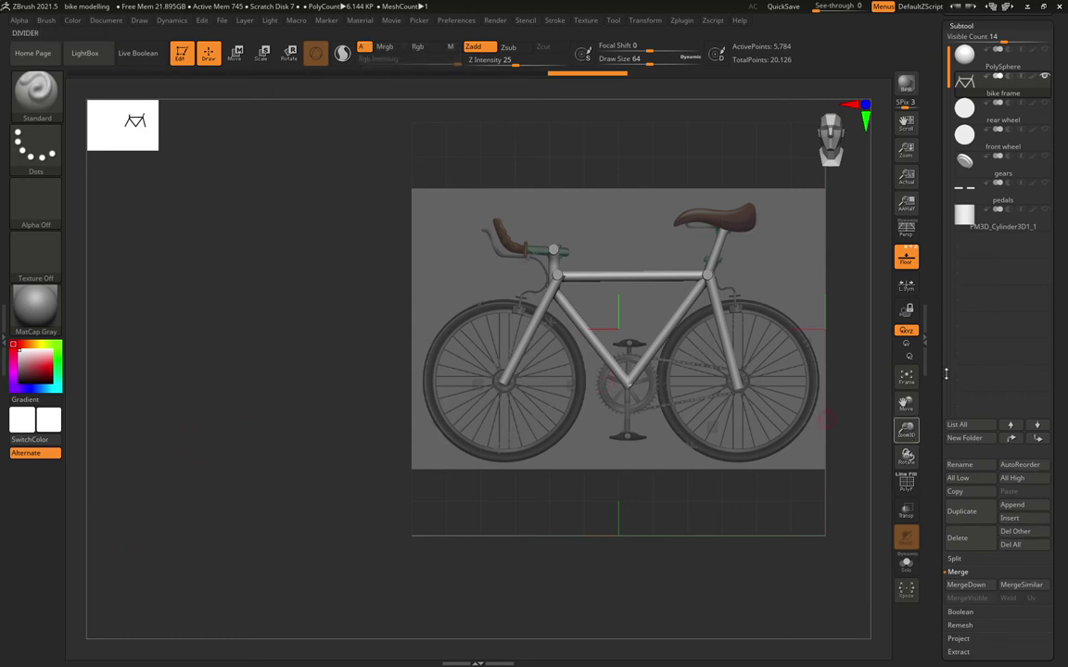
Turn off the floor with its reference images and display the PolyFrame to inspect the merged bike frame's cylinders and polygroups.
click(906, 257)
mouse_move(637, 439)
mouse_down()
mouse_move(574, 467)
mouse_move(636, 447)
mouse_up()
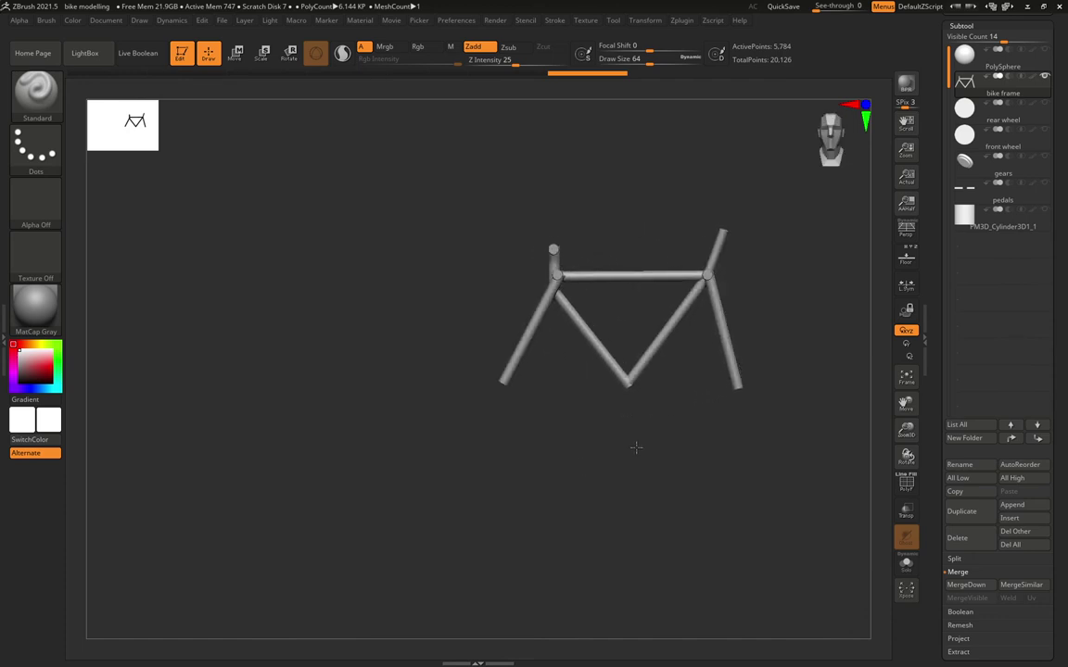
click(907, 484)
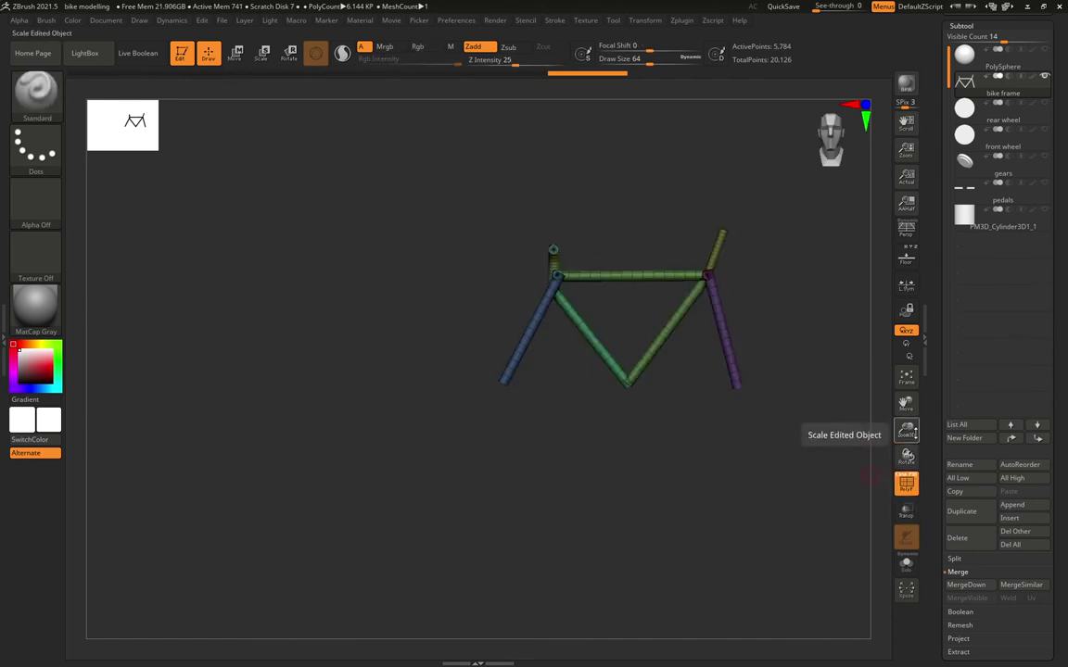
drag(903, 427, 906, 435)
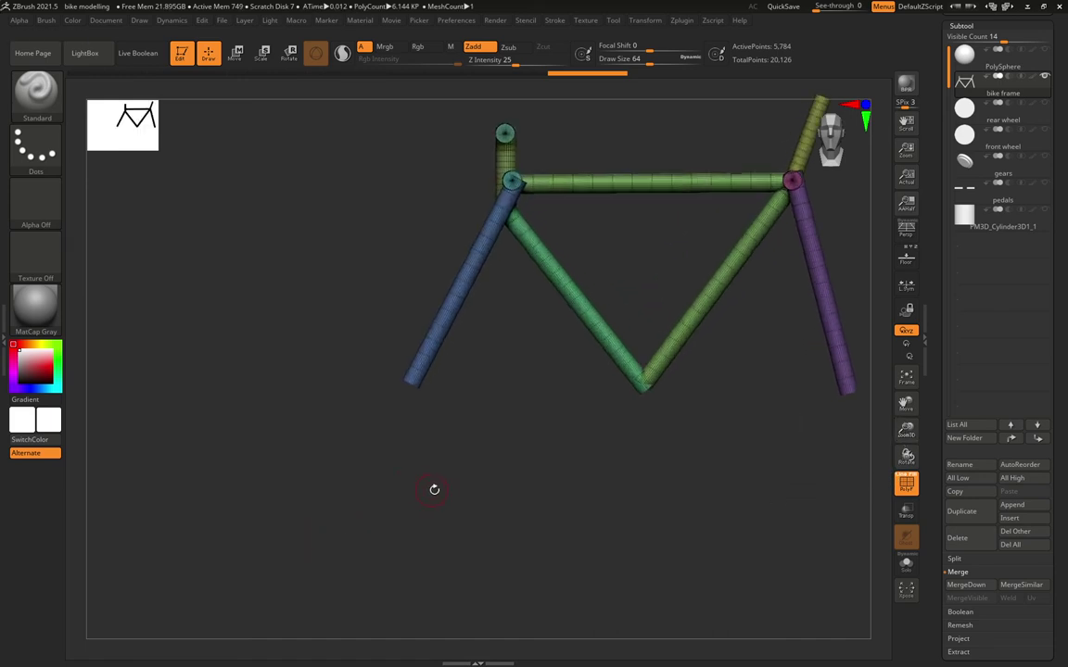
alt+drag(442, 486, 319, 533)
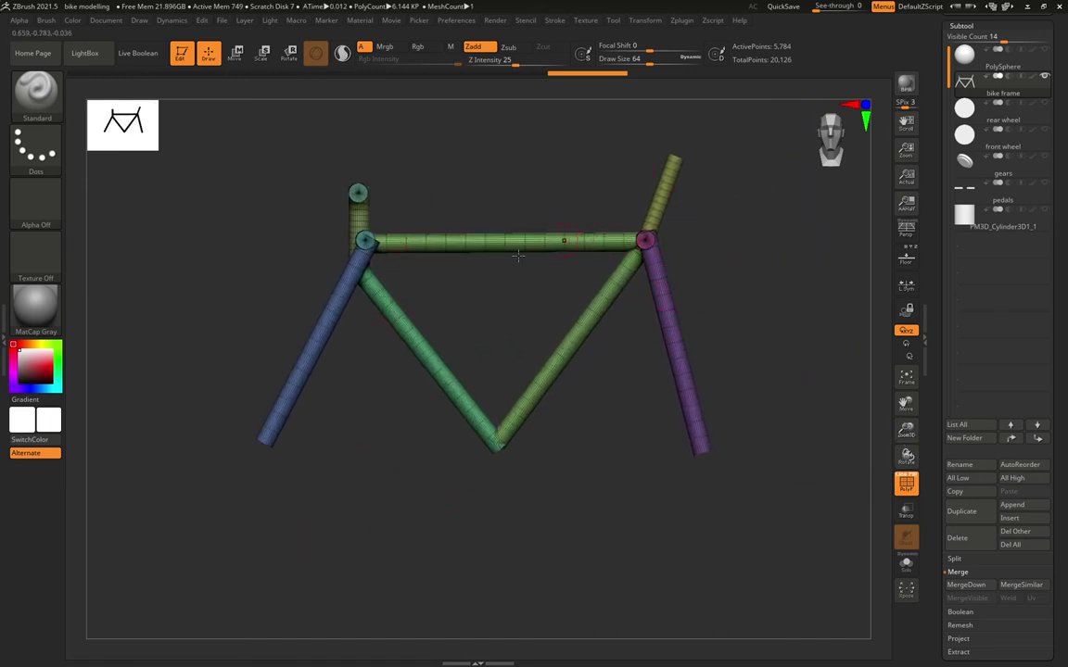
drag(452, 274, 694, 312)
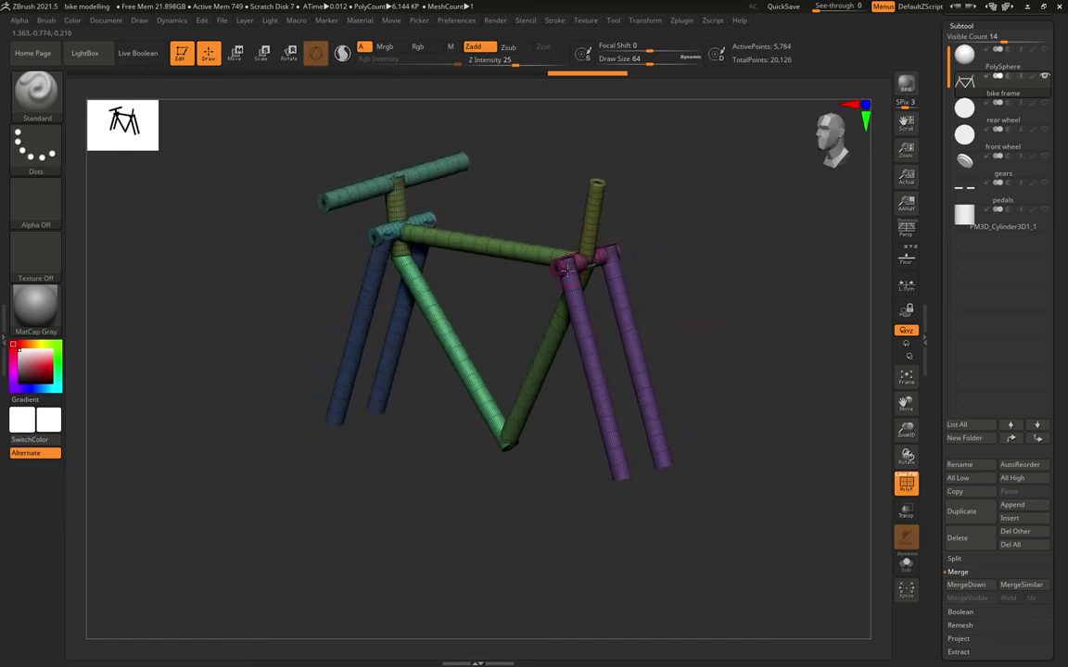
drag(595, 269, 794, 257)
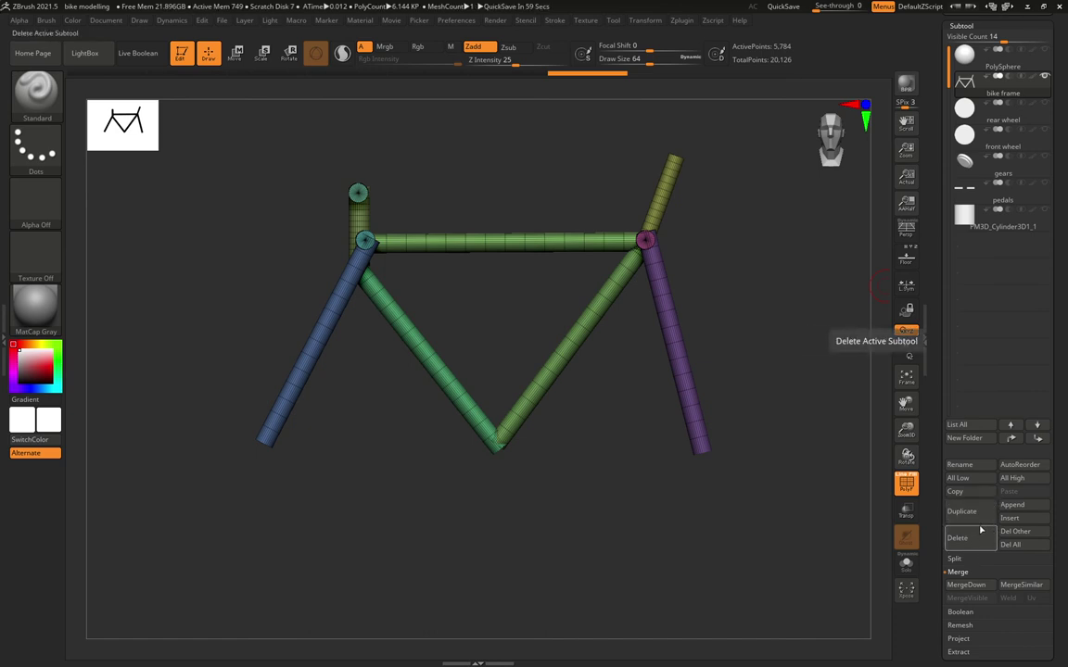
Duplicate the bike frame subtool and set the copy's DynaMesh resolution to 400.
key(ctrl+shift+d)
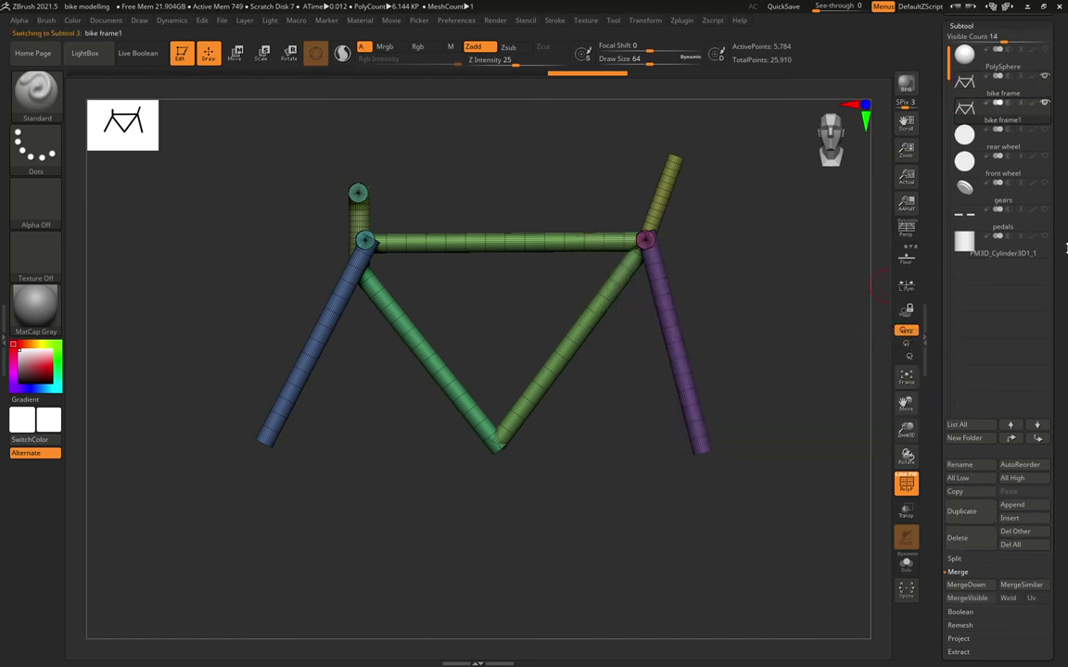
drag(1064, 263, 1064, 164)
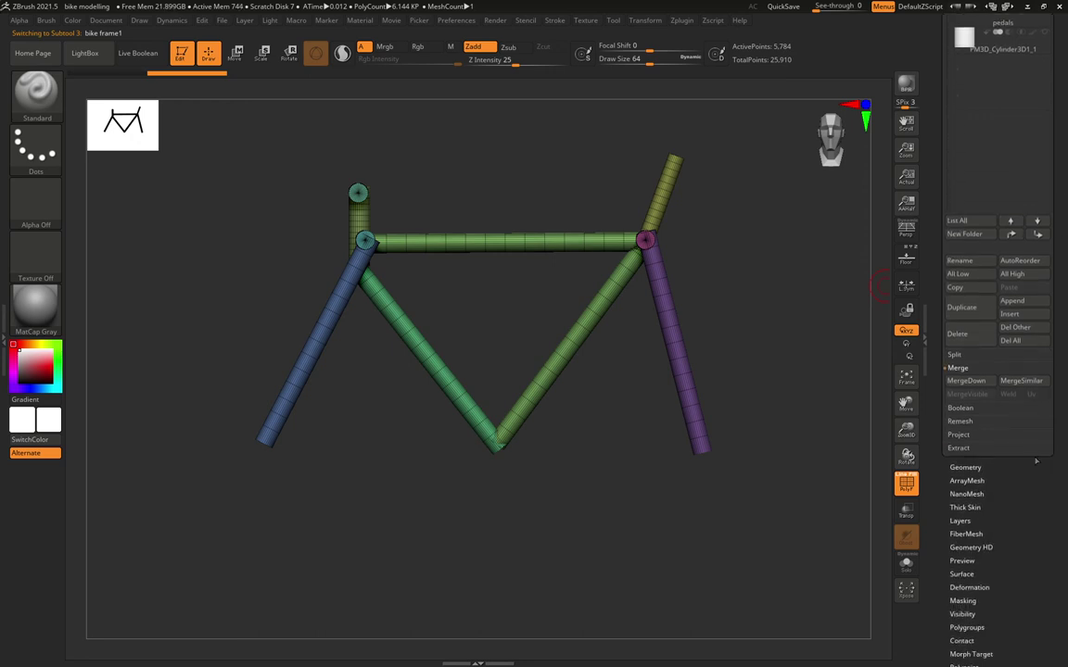
click(966, 467)
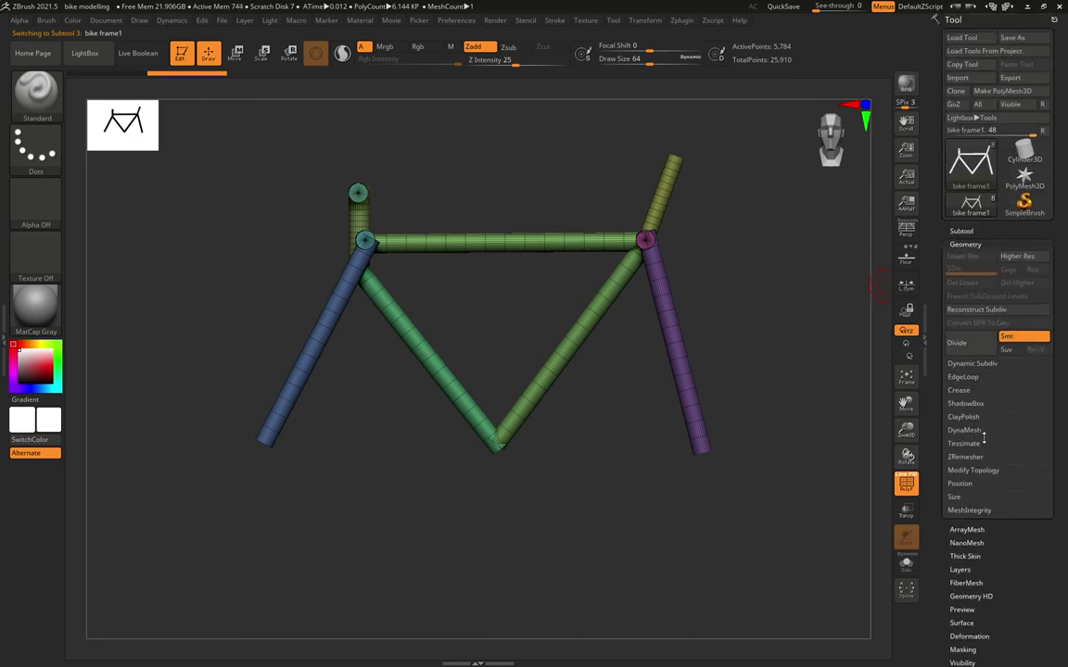
click(964, 431)
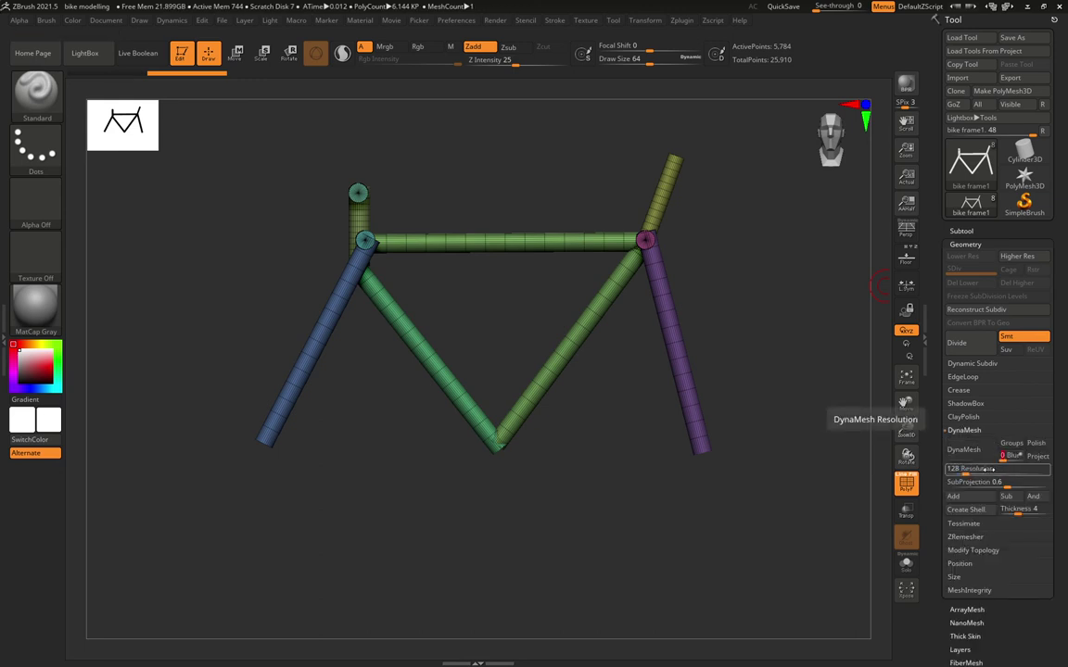
click(986, 470)
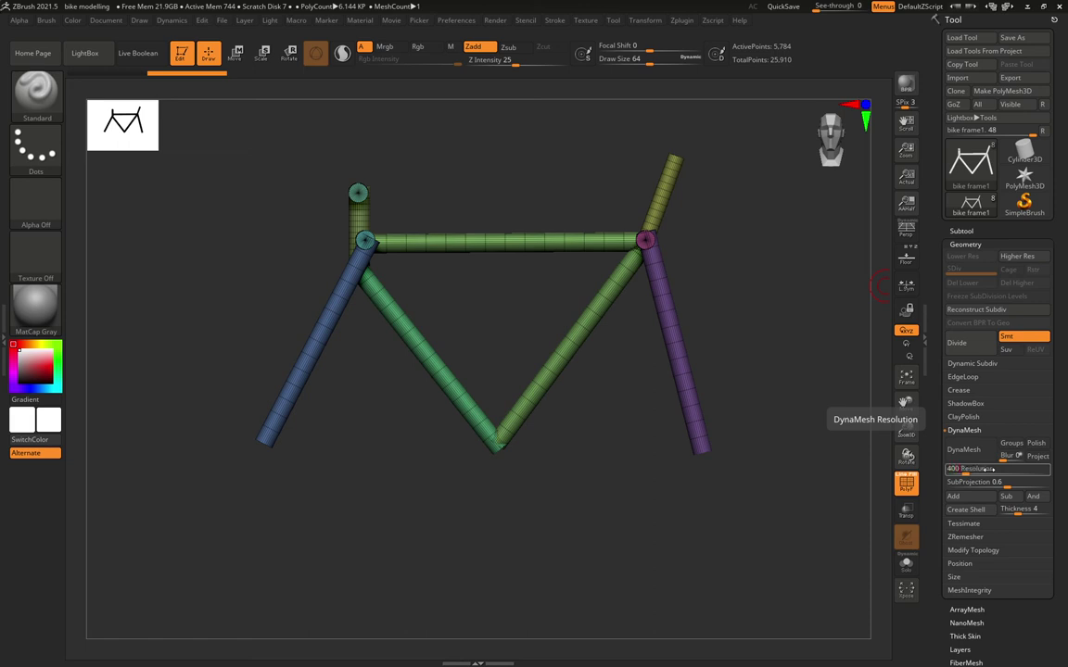
text(400)
key(Return)
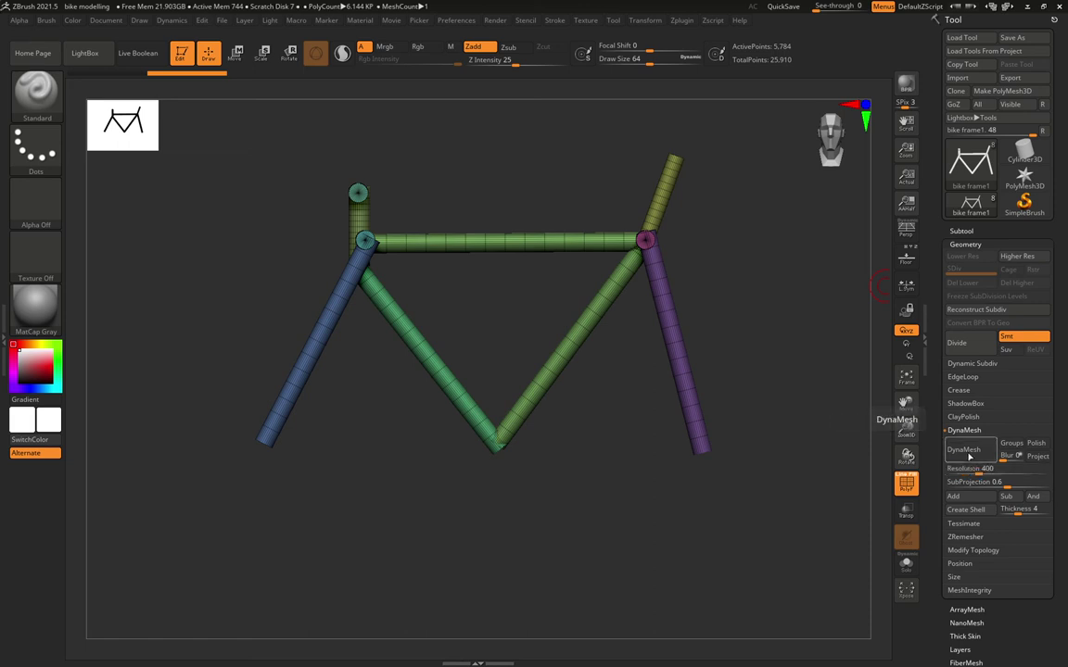
Convert the duplicated bike frame to a DynaMesh and compare its lower tube joint with the previous mesh state.
click(966, 451)
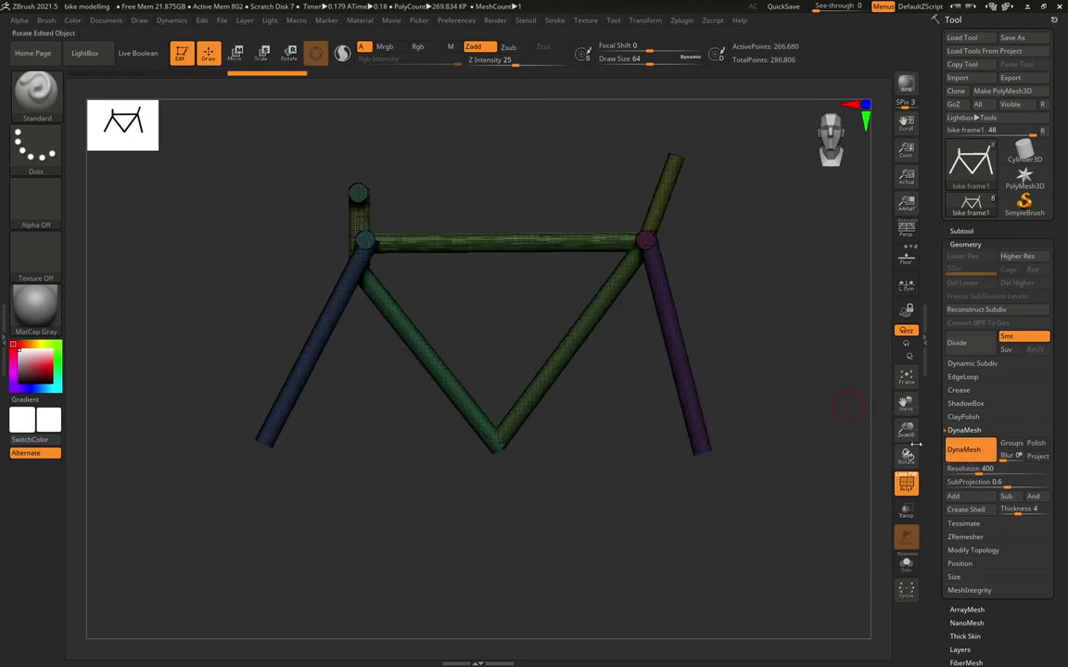
drag(910, 435, 910, 491)
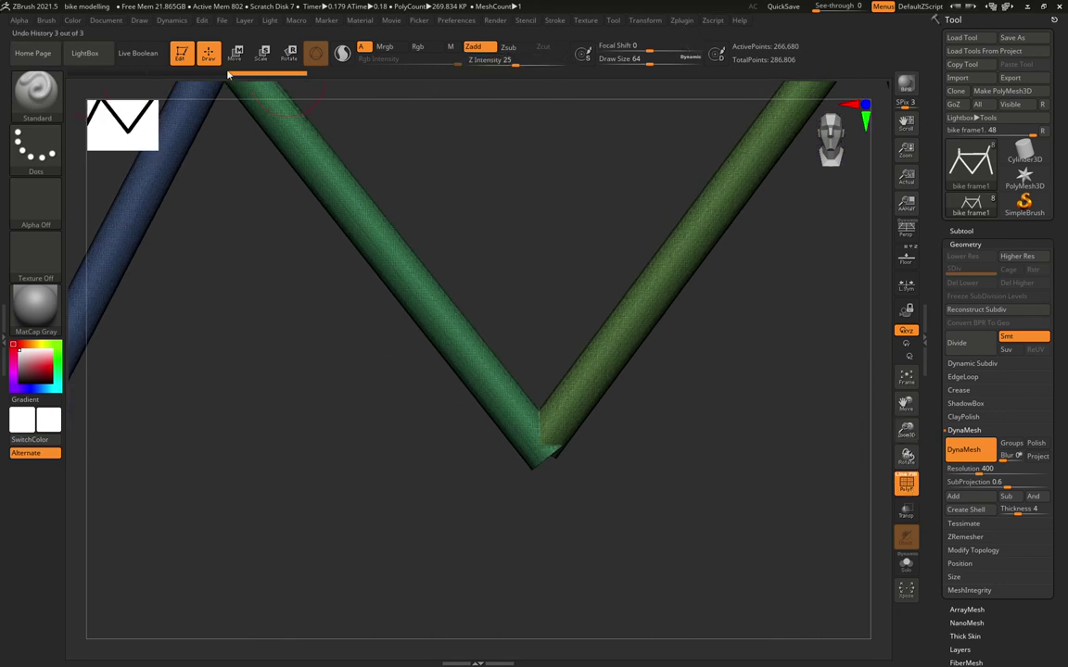
click(185, 73)
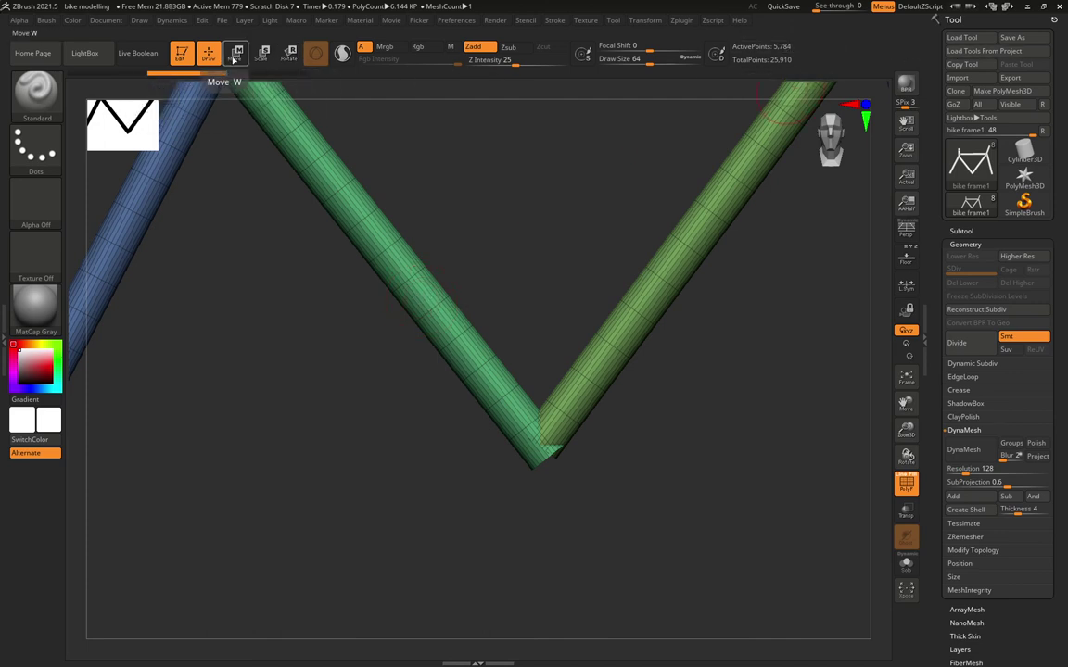
click(287, 73)
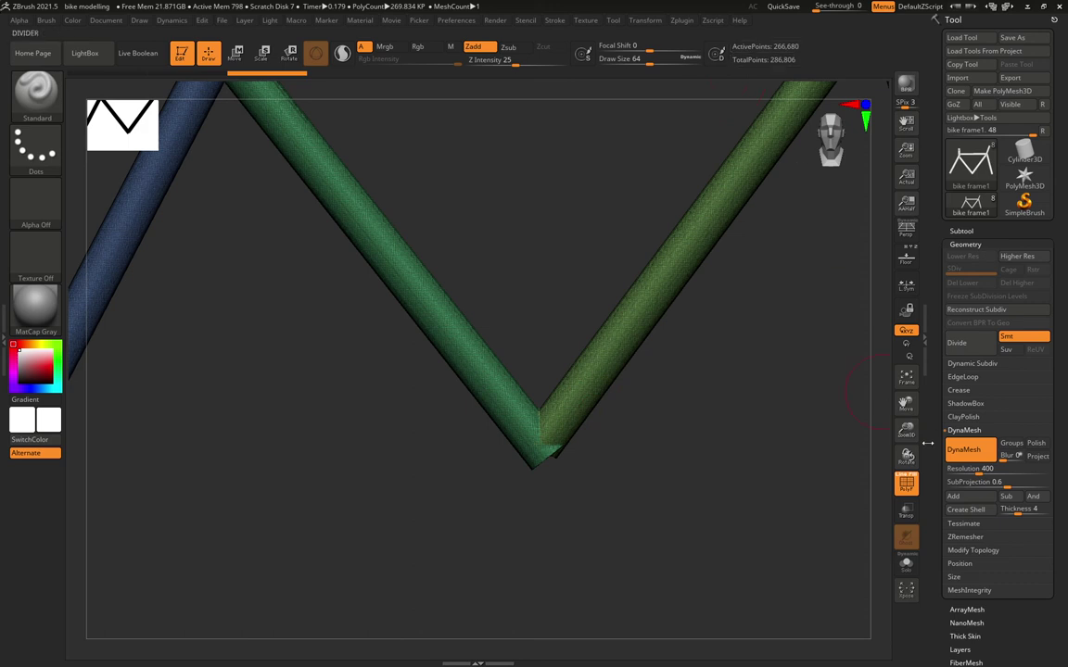
Hide the PolyFrame and inspect the tube joints of the DynaMeshed frame.
click(911, 485)
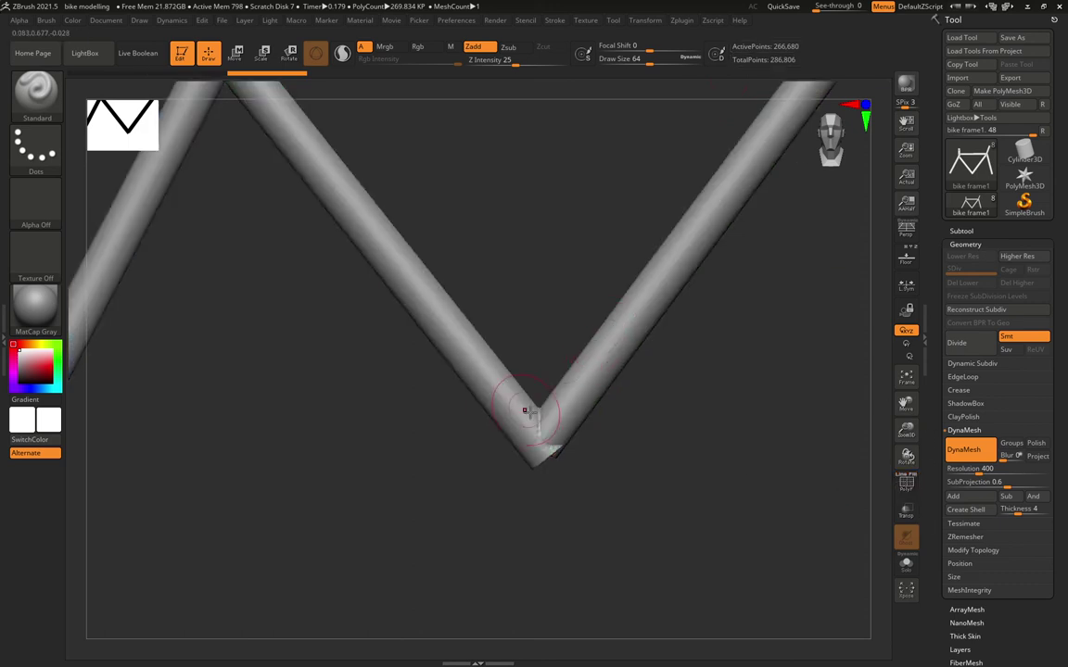
drag(684, 452, 561, 456)
alt+drag(816, 388, 371, 191)
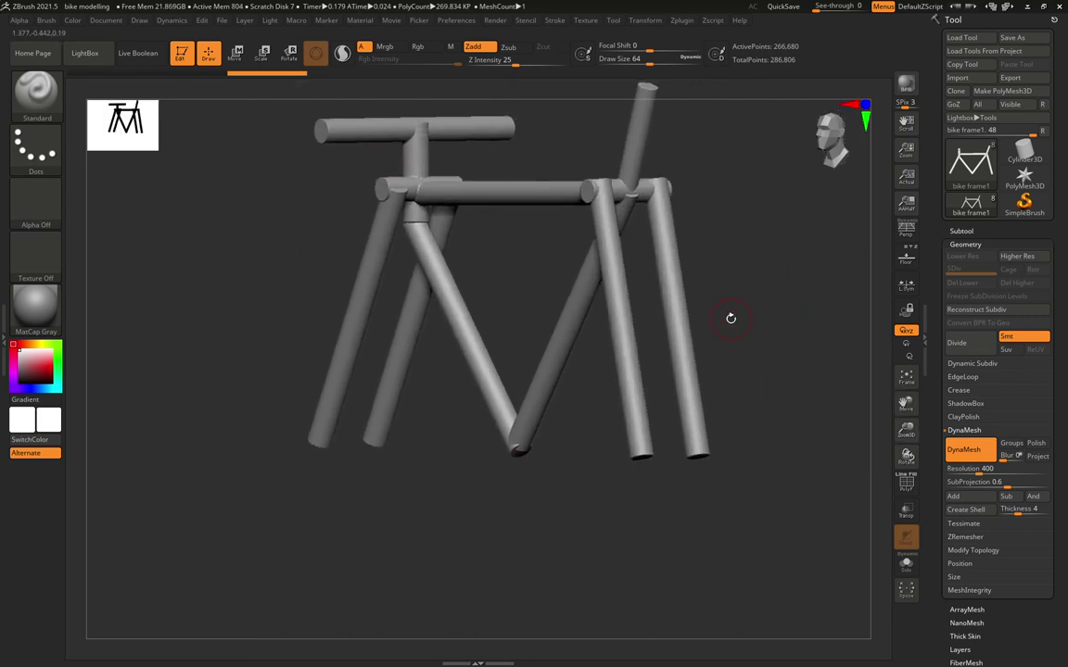
With the Move brush at draw size 352, bow the two rear tubes outward and bend the handlebar into a curve.
click(35, 100)
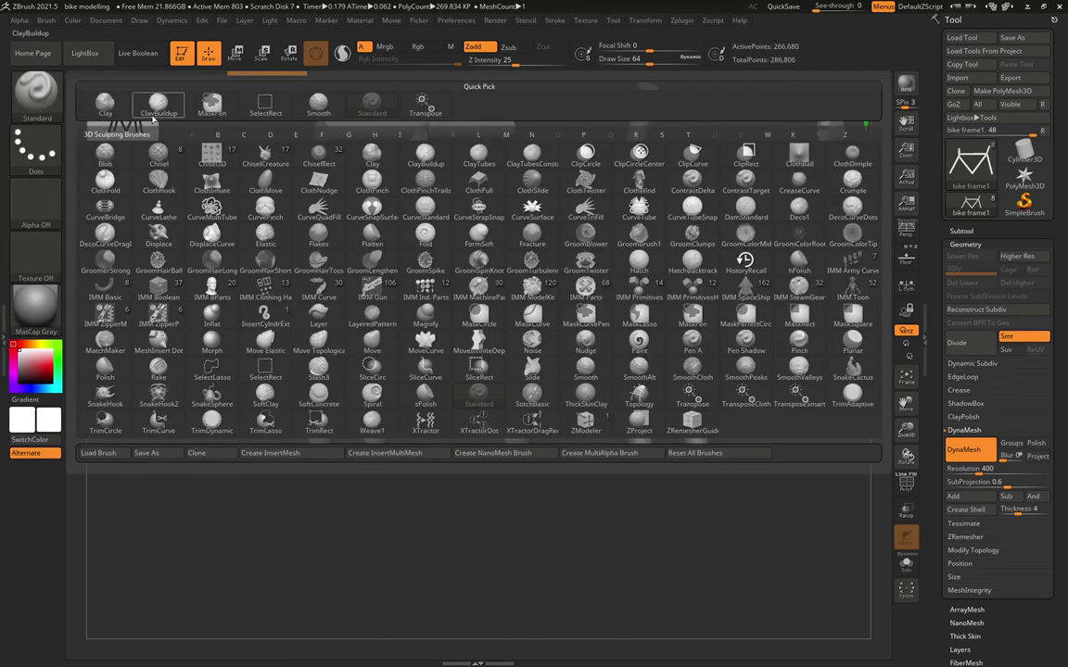
key(m)
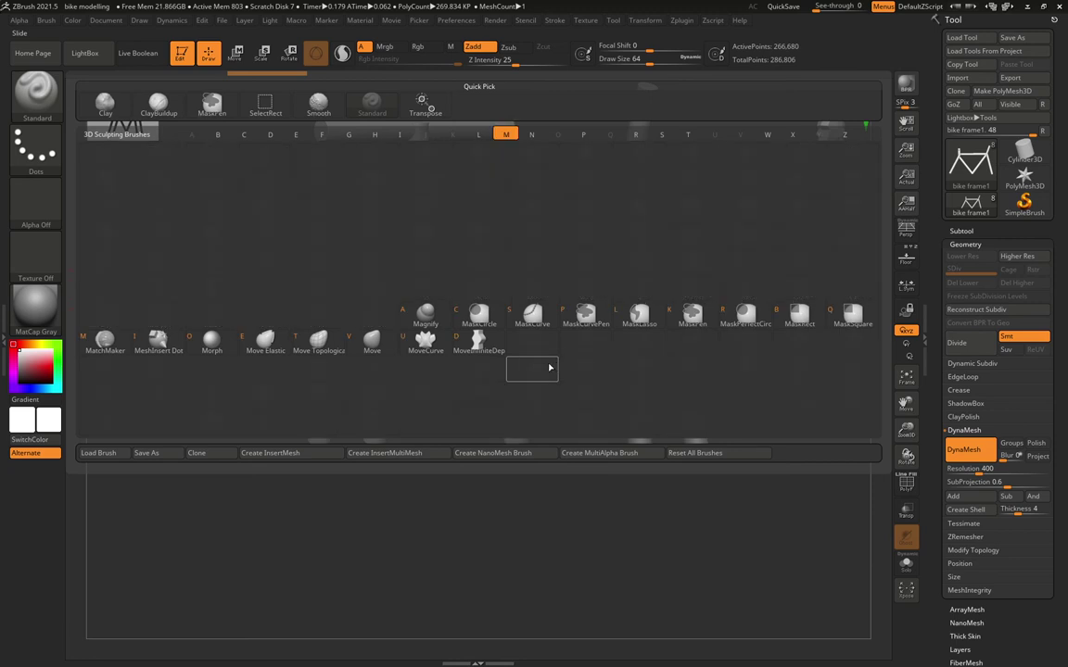
click(378, 343)
shift+drag(439, 481, 412, 477)
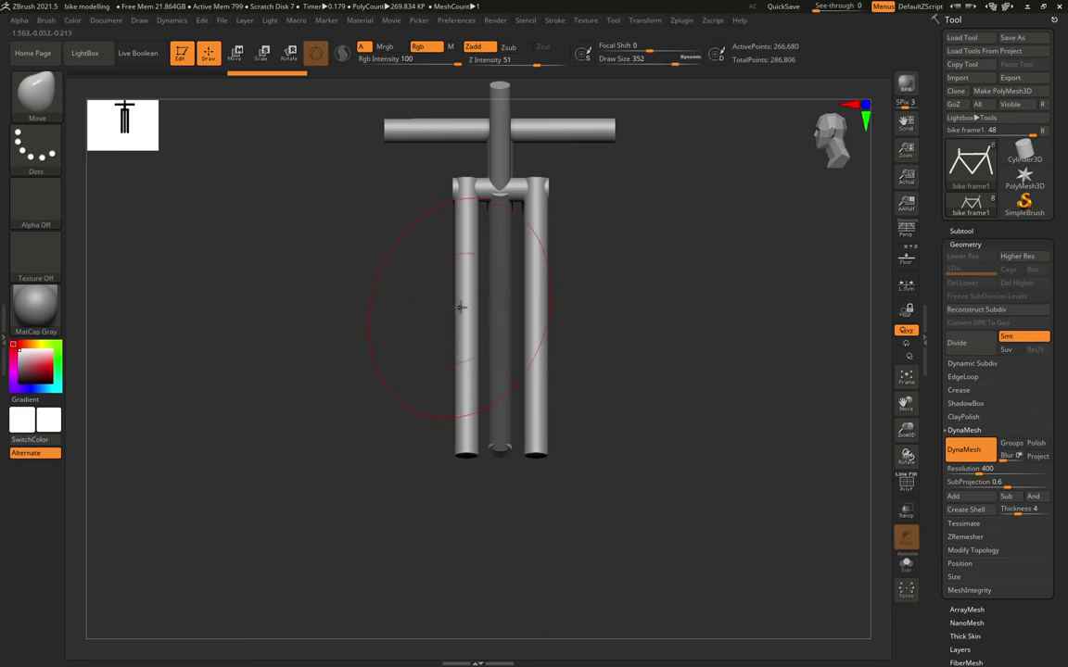
drag(461, 307, 434, 315)
mouse_move(338, 278)
mouse_down()
mouse_move(370, 279)
mouse_move(319, 284)
mouse_up()
drag(534, 313, 557, 312)
mouse_move(304, 221)
mouse_down()
mouse_move(295, 295)
mouse_move(331, 388)
mouse_move(374, 164)
mouse_move(279, 313)
mouse_move(309, 232)
mouse_move(303, 364)
mouse_move(393, 320)
mouse_move(450, 322)
mouse_move(450, 309)
mouse_up()
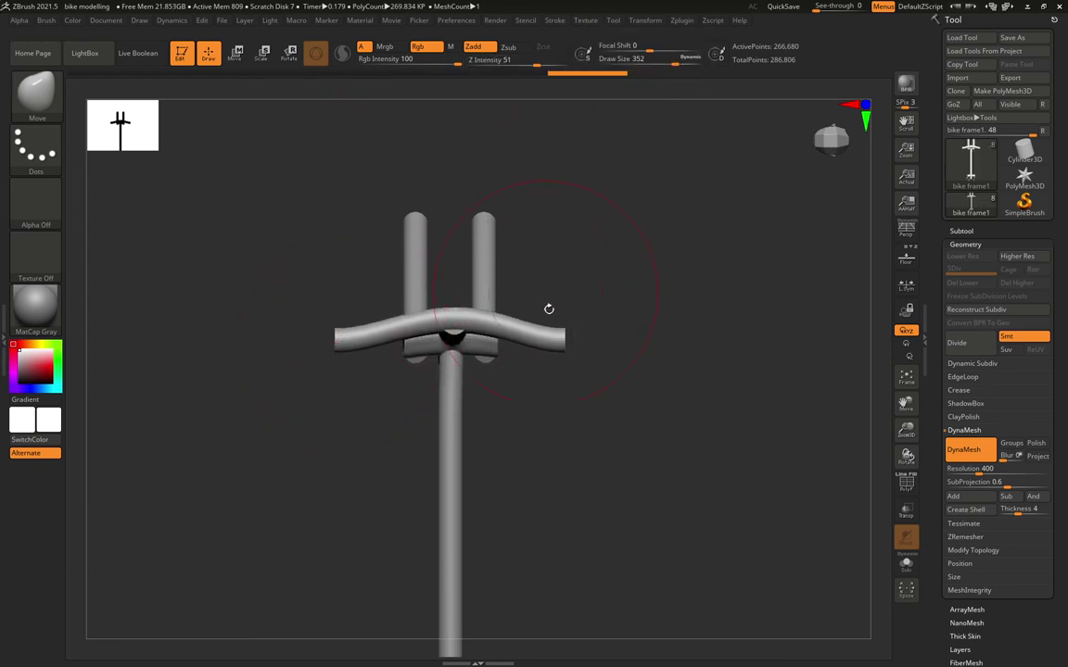
Enable local symmetry and reshape the handlebar's ends and middle symmetrically with the Move brush.
click(631, 20)
click(587, 23)
click(633, 20)
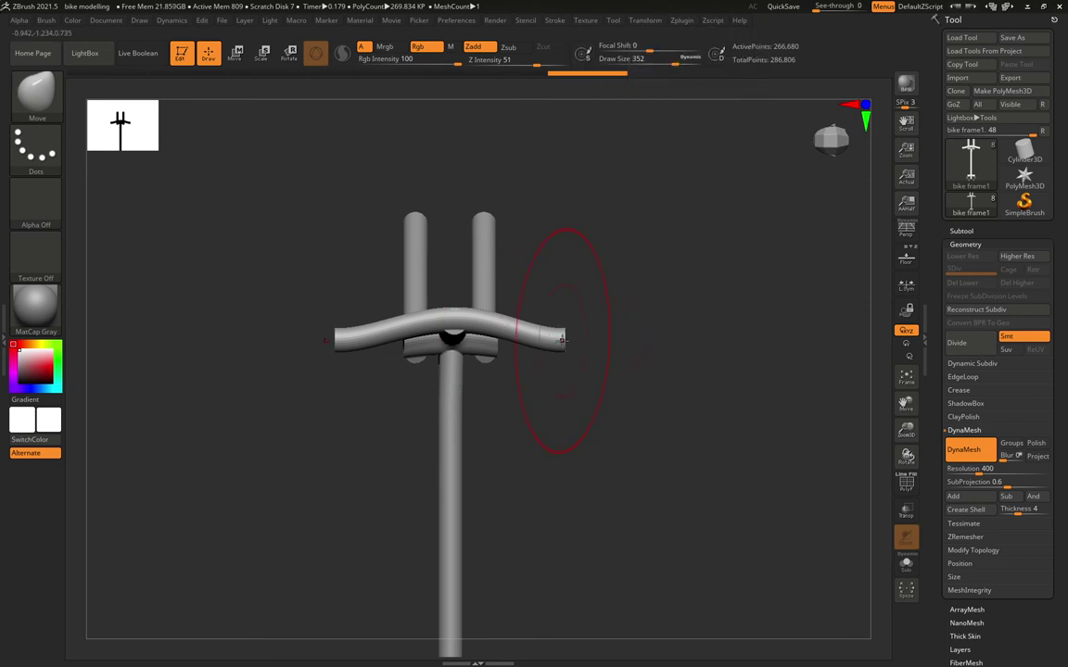
click(906, 284)
mouse_move(315, 344)
mouse_down()
mouse_move(326, 350)
mouse_move(335, 335)
mouse_up()
mouse_move(417, 323)
mouse_down()
mouse_move(415, 336)
mouse_move(431, 307)
mouse_up()
drag(330, 337, 321, 334)
Show the floor with its reference images and adjust the handlebar's curve against the side view.
mouse_move(306, 268)
mouse_down()
mouse_move(286, 181)
mouse_move(255, 200)
mouse_move(234, 420)
mouse_move(282, 357)
mouse_move(236, 303)
mouse_up()
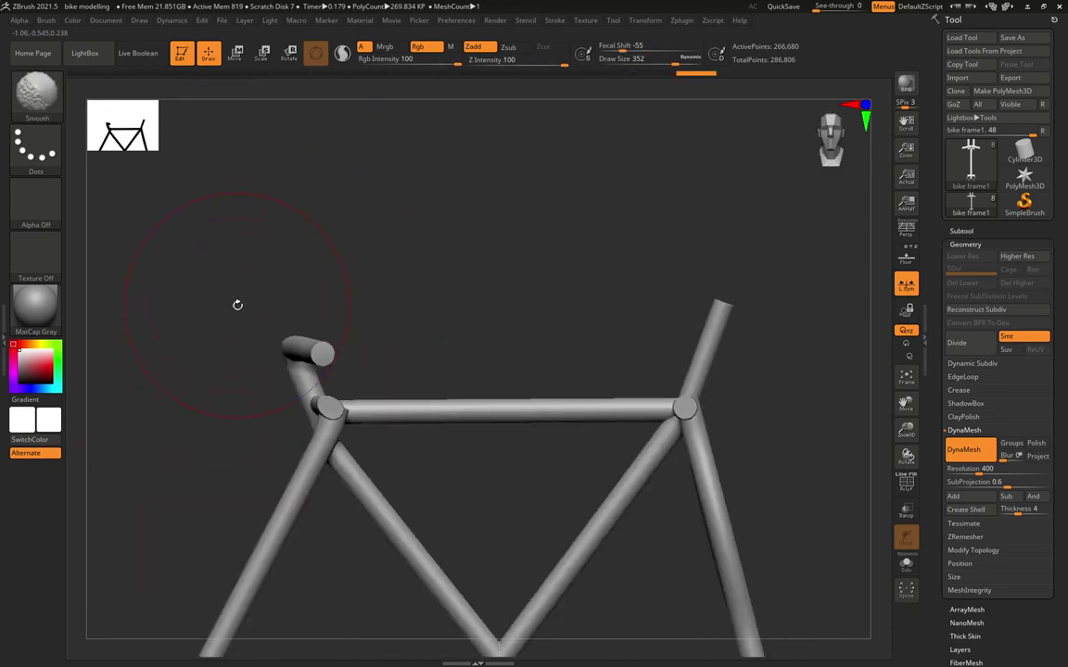
click(908, 260)
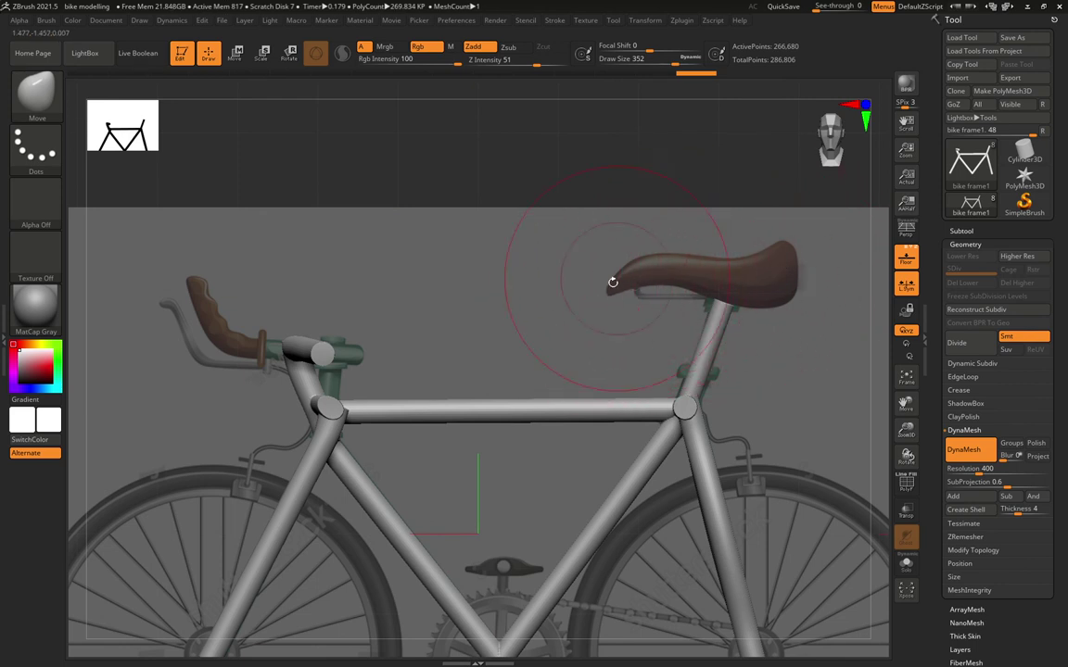
mouse_move(352, 174)
mouse_down()
mouse_move(334, 309)
mouse_move(322, 350)
mouse_move(310, 354)
mouse_move(330, 356)
mouse_up()
drag(122, 229, 185, 93)
drag(906, 430, 903, 501)
drag(726, 429, 620, 379)
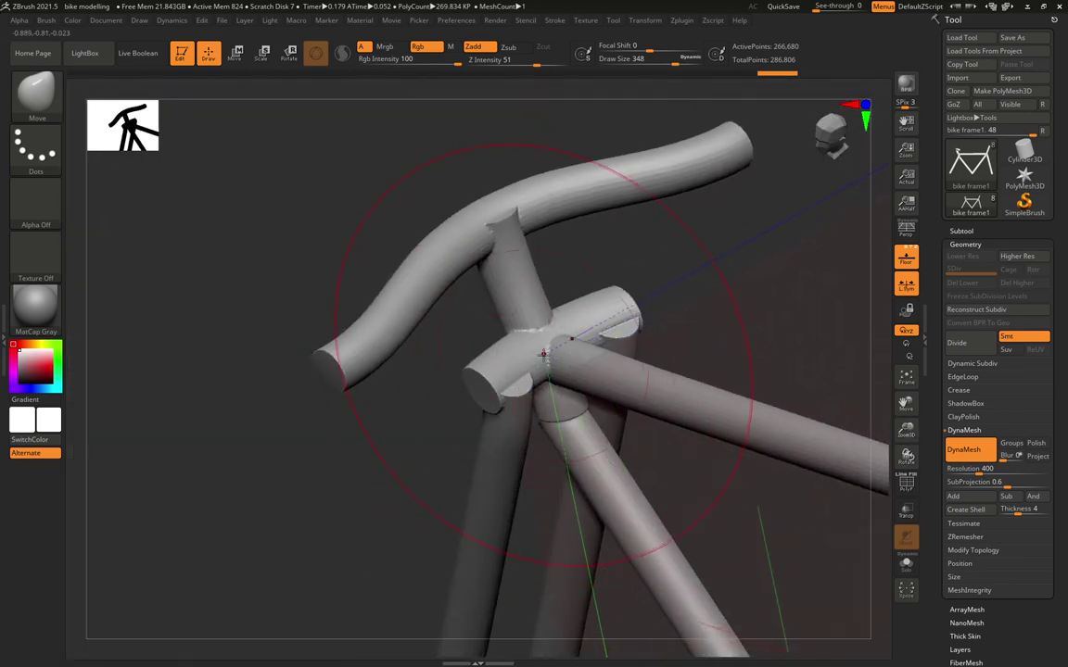
Reduce the draw size to 44 and smooth the seam where the stem, front cross tube and top tube meet.
click(907, 482)
click(906, 482)
key(bracketleft)
key(bracketleft)
key(bracketleft)
key(bracketleft)
key(bracketleft)
key(bracketleft)
key(bracketleft)
key(bracketleft)
key(bracketleft)
key(bracketleft)
key(bracketleft)
key(bracketleft)
key(bracketleft)
key(bracketleft)
key(bracketleft)
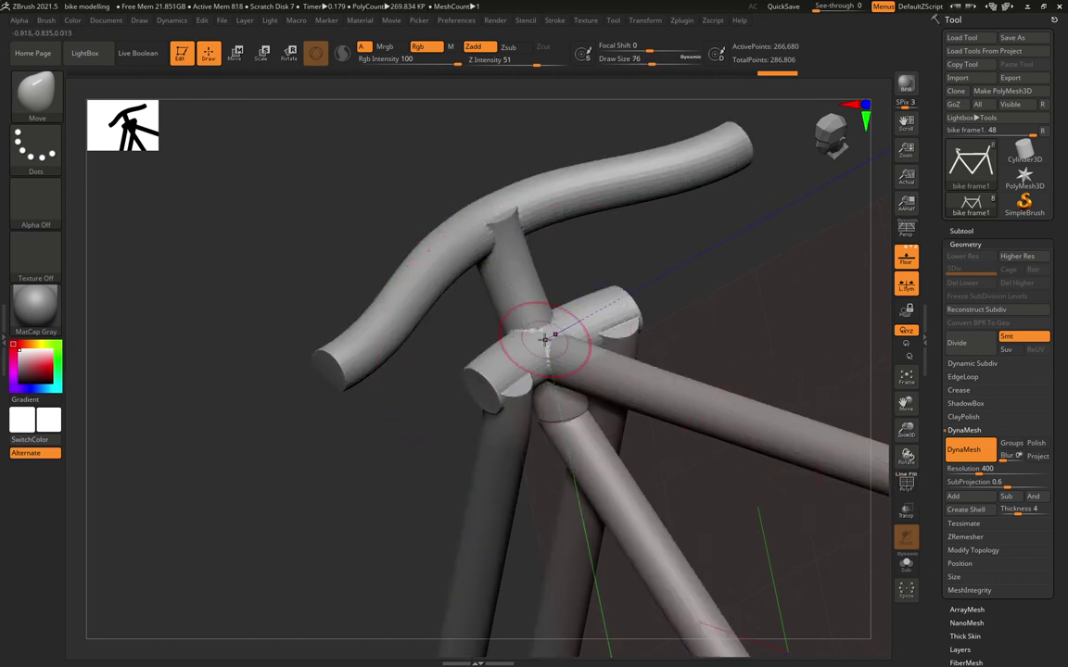
key(shift)
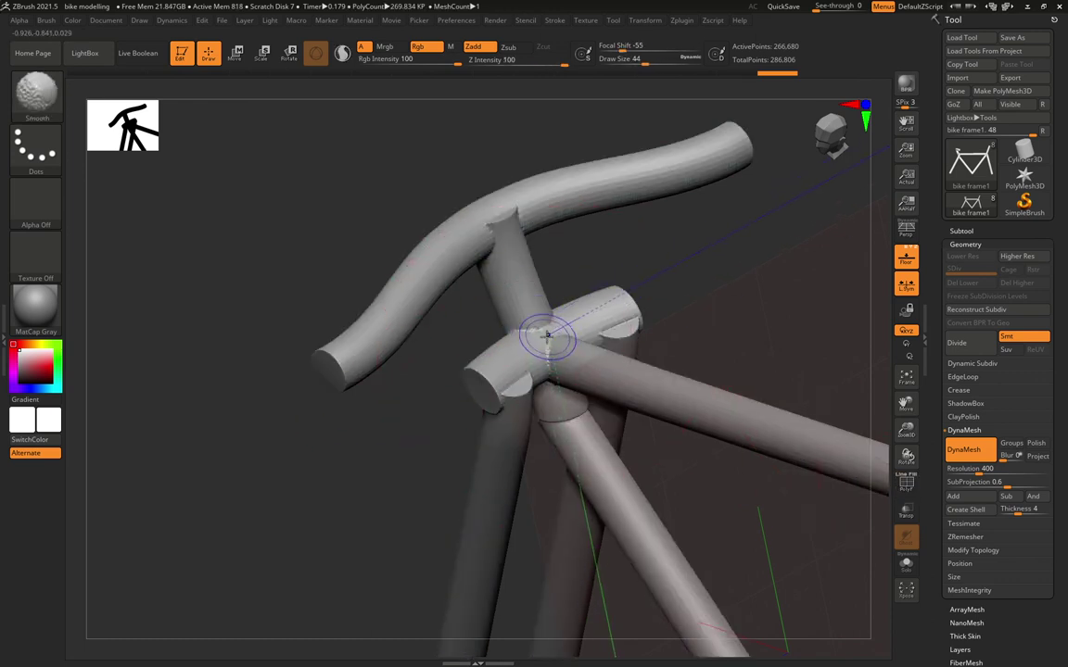
shift+drag(546, 337, 537, 337)
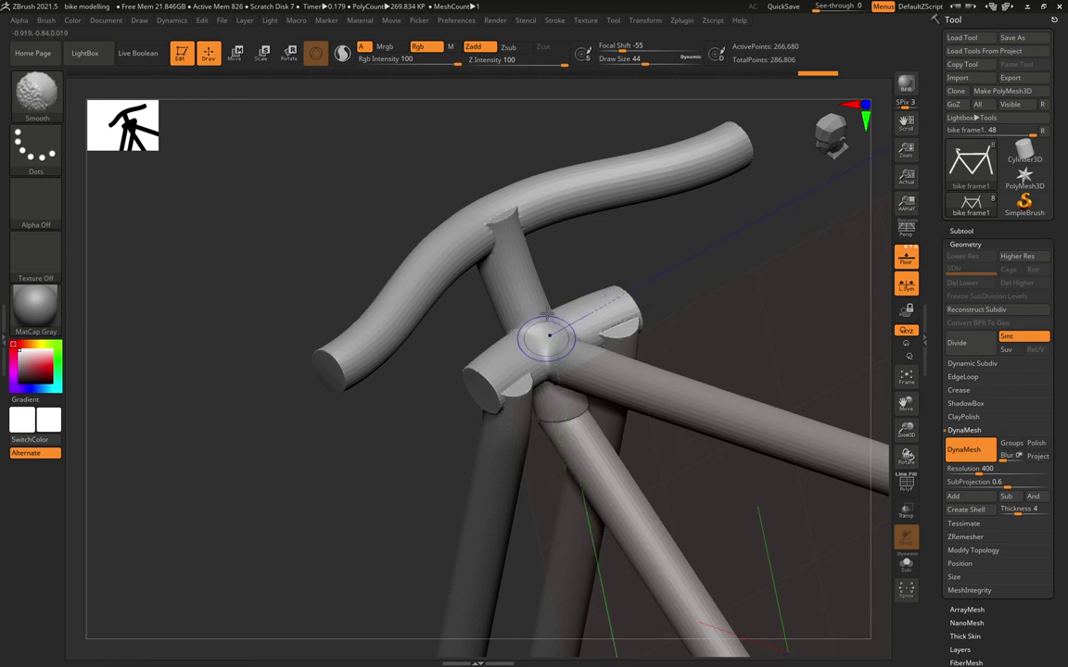
Smooth the joints between stem and handlebar, between fork legs and cross tube, and at the top of the down tube.
drag(444, 460, 470, 420)
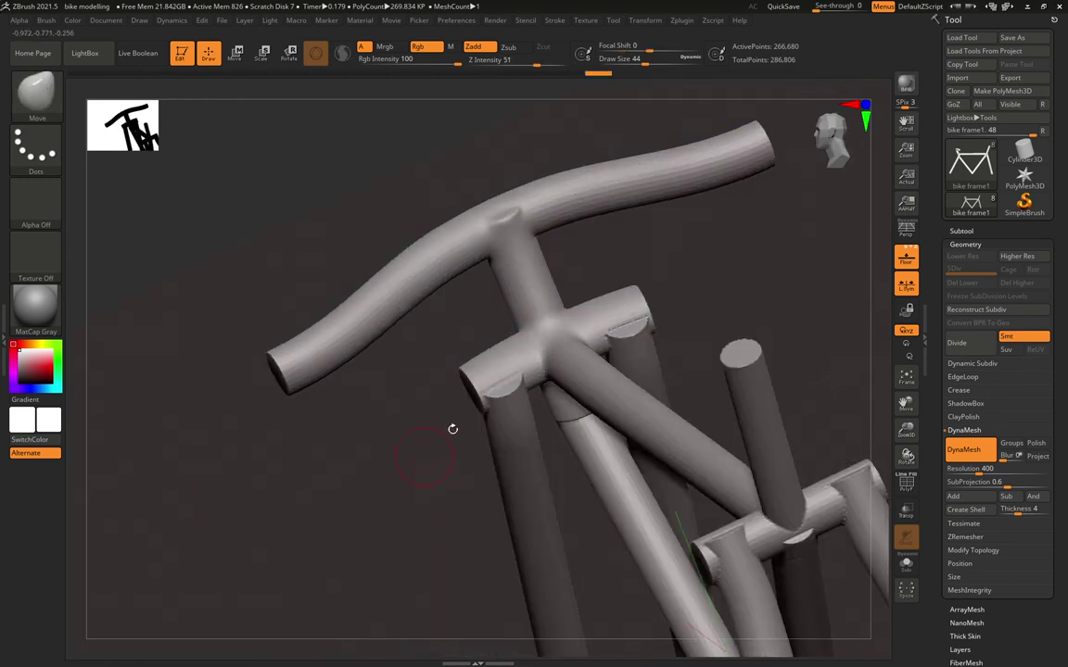
drag(350, 497, 565, 451)
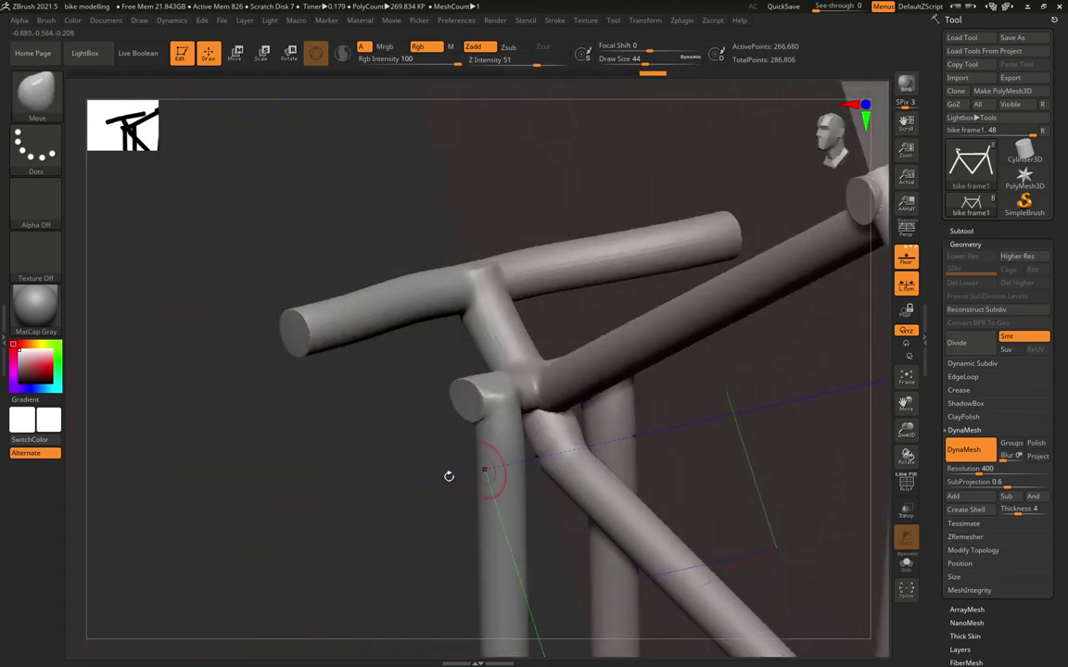
drag(405, 484, 581, 460)
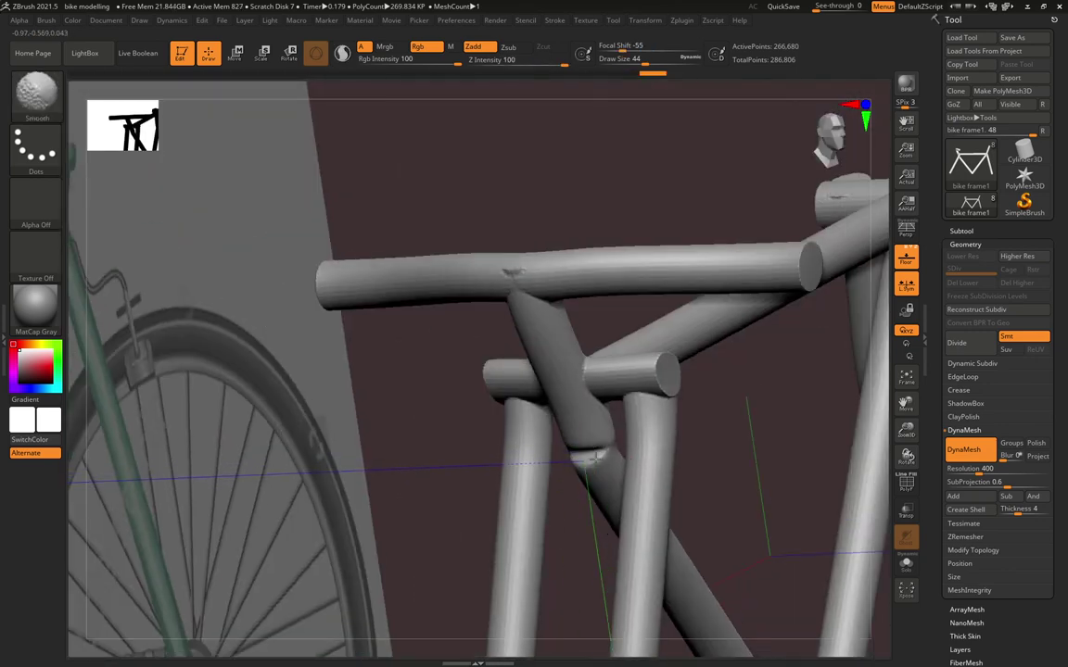
drag(472, 405, 458, 375)
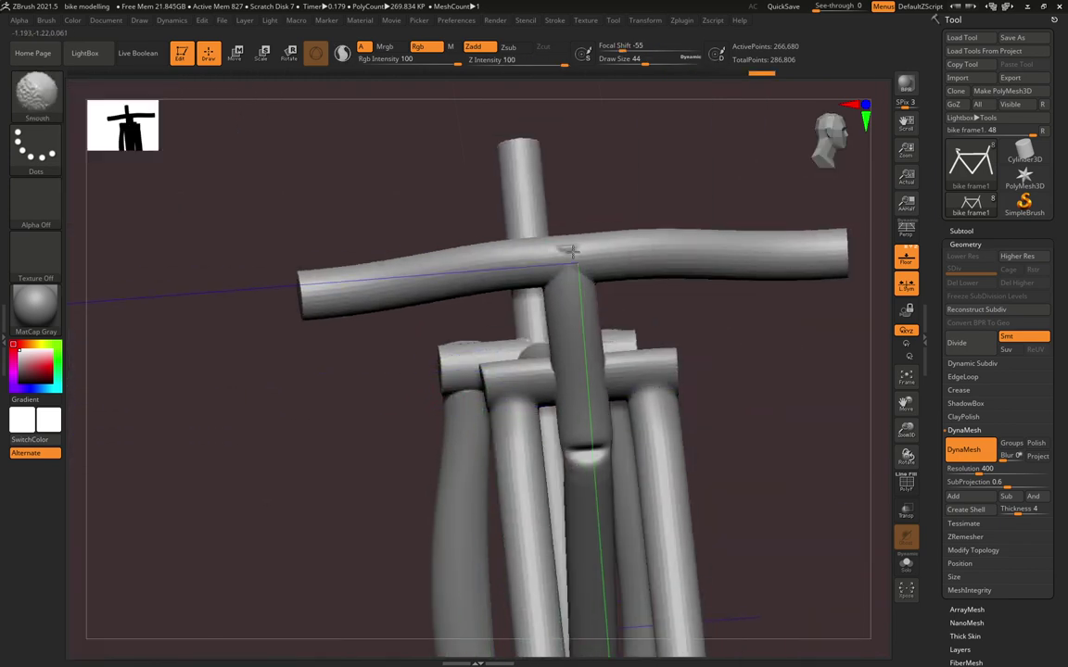
shift+drag(558, 262, 579, 278)
drag(417, 352, 611, 397)
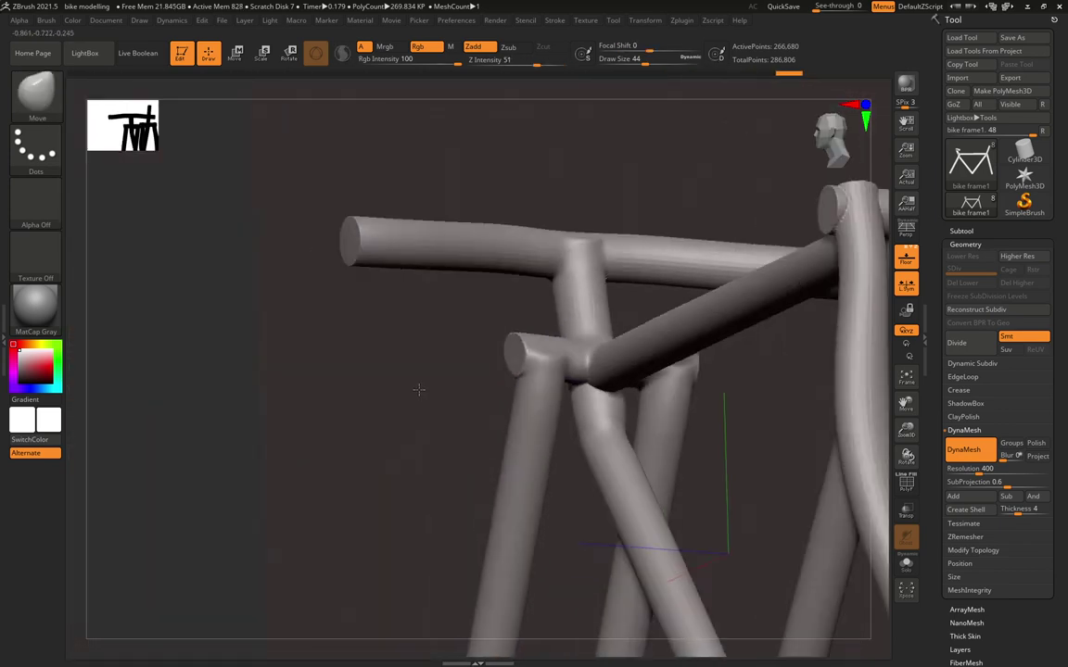
drag(419, 385, 460, 369)
drag(371, 380, 520, 371)
mouse_move(348, 197)
mouse_down()
mouse_move(360, 162)
mouse_move(450, 191)
mouse_up()
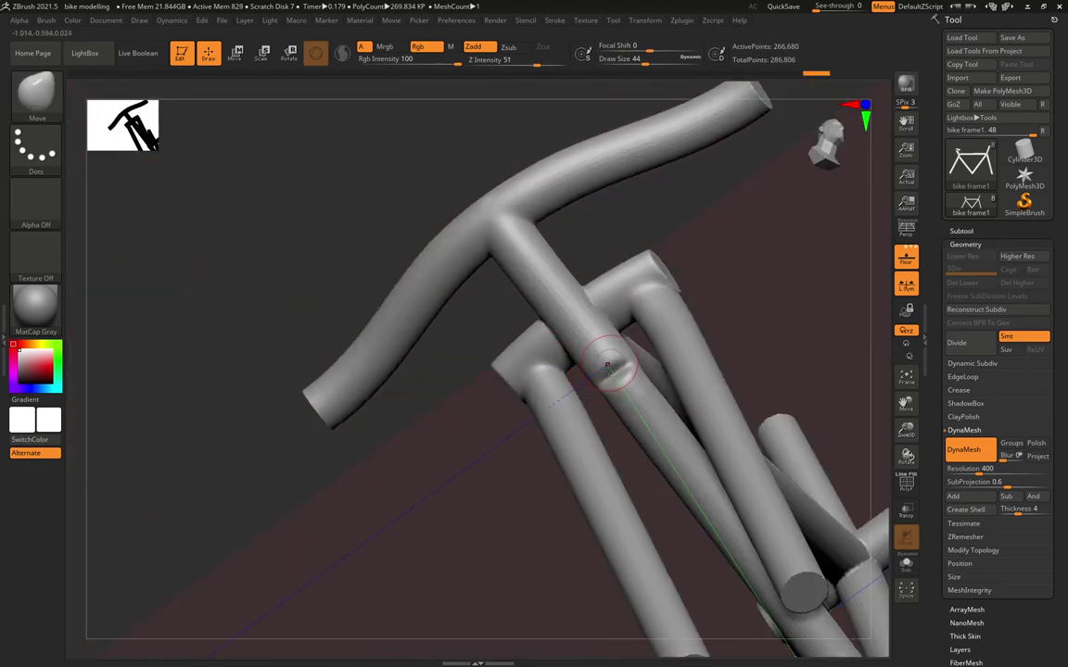
Fill the seam between the head tube and down tube with the ClayBuildup brush and smooth it.
click(56, 100)
click(149, 107)
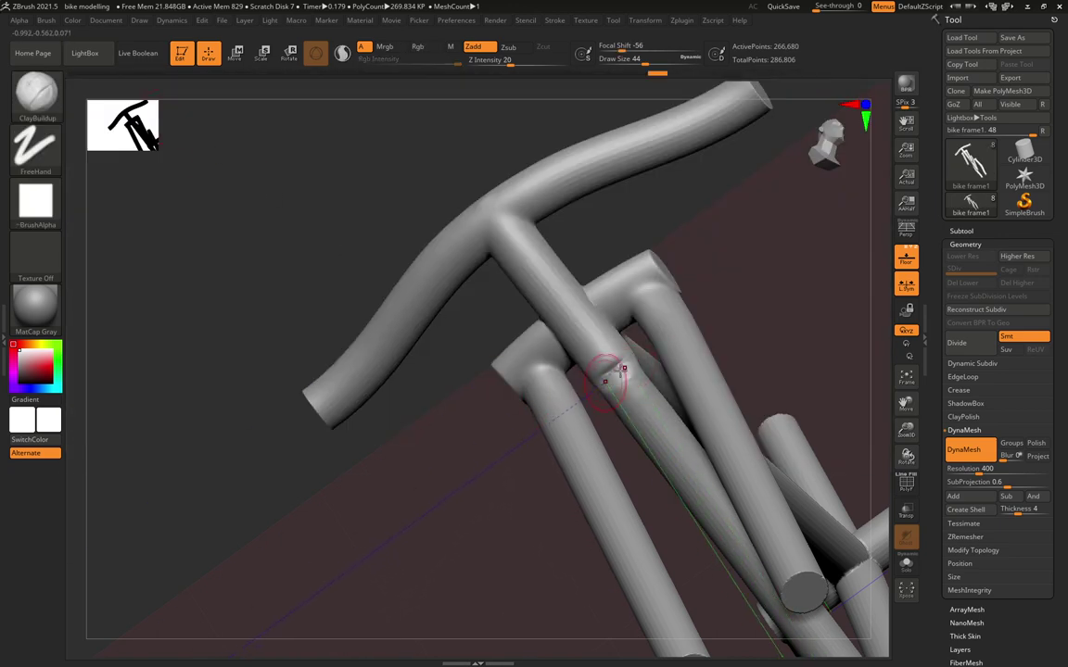
key(shift)
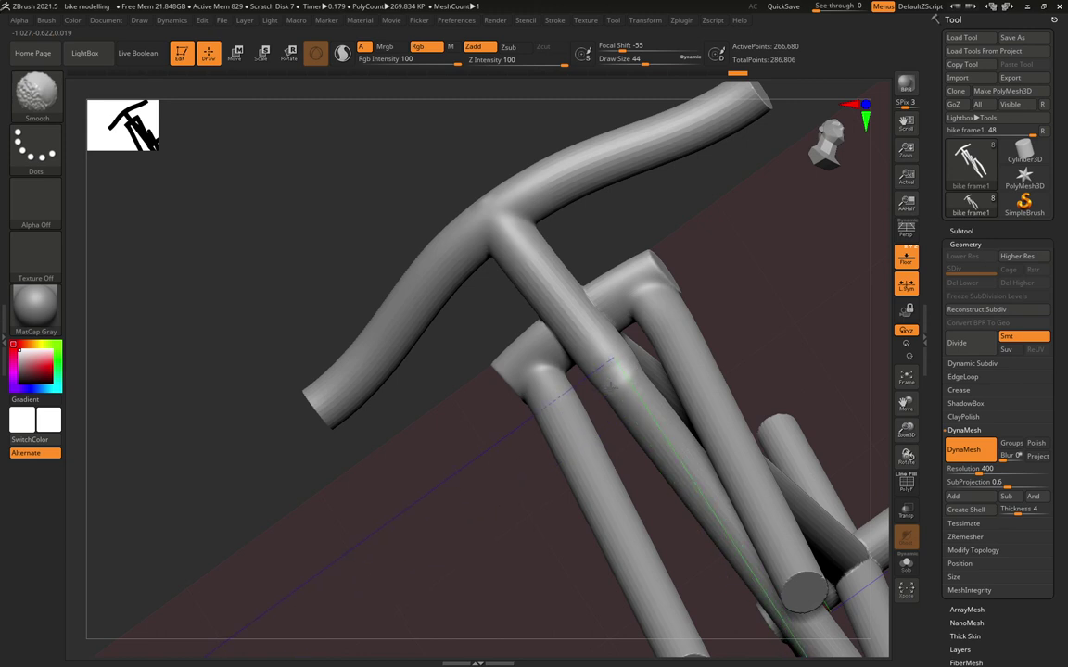
mouse_move(250, 278)
mouse_down()
mouse_move(320, 324)
mouse_move(436, 347)
mouse_up()
key(shift)
mouse_move(604, 378)
mouse_down()
mouse_move(591, 369)
mouse_move(599, 359)
mouse_move(594, 390)
mouse_move(608, 365)
mouse_move(592, 404)
mouse_move(602, 382)
mouse_up()
Smooth the ends of the front cross tube into the tops of the fork legs.
drag(757, 358, 592, 334)
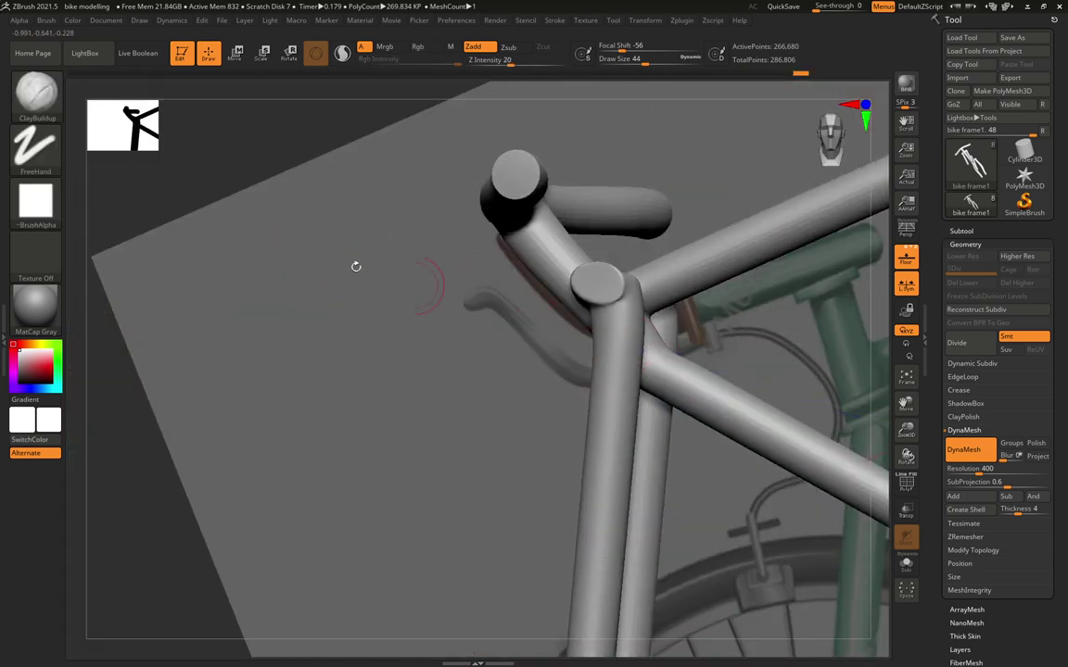
drag(316, 247, 355, 259)
shift+drag(577, 322, 543, 310)
drag(474, 358, 510, 340)
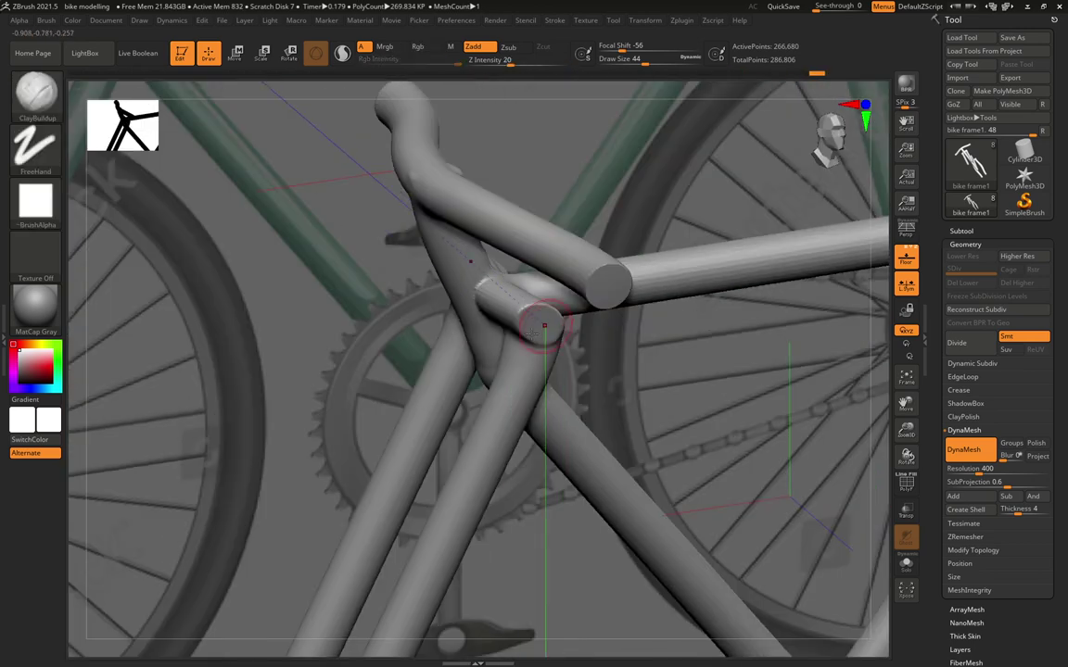
drag(445, 324, 319, 274)
mouse_move(394, 278)
shift+mouse_down()
mouse_move(460, 287)
mouse_move(408, 261)
mouse_move(224, 343)
shift+mouse_up()
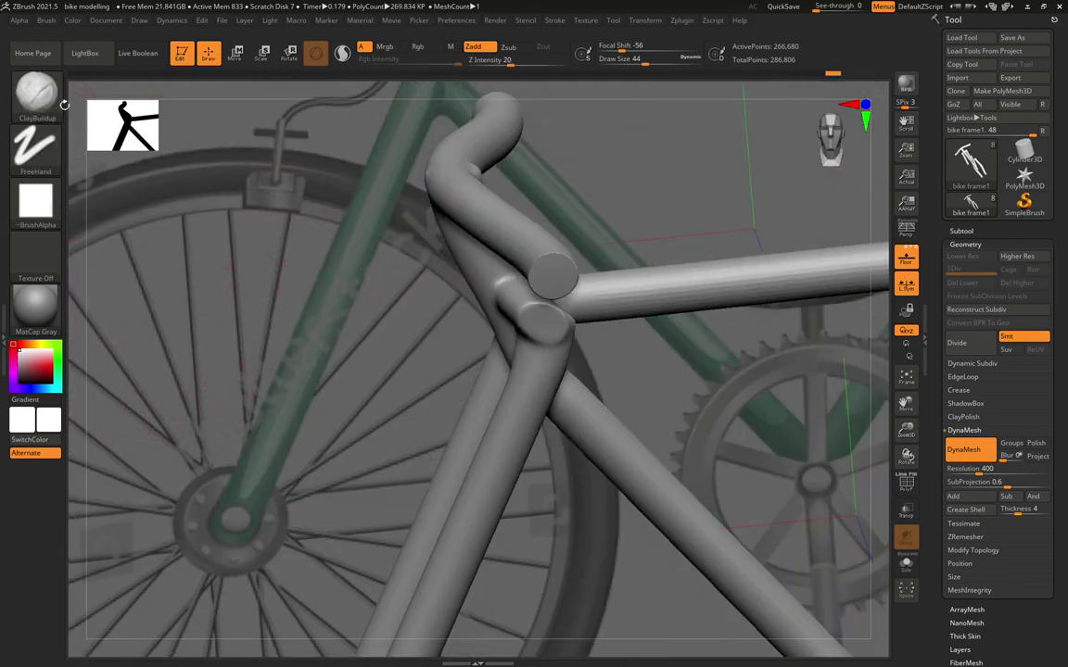
Flatten the rounded ends of the front cross tube above the fork legs with the Flatten brush.
click(53, 103)
key(f)
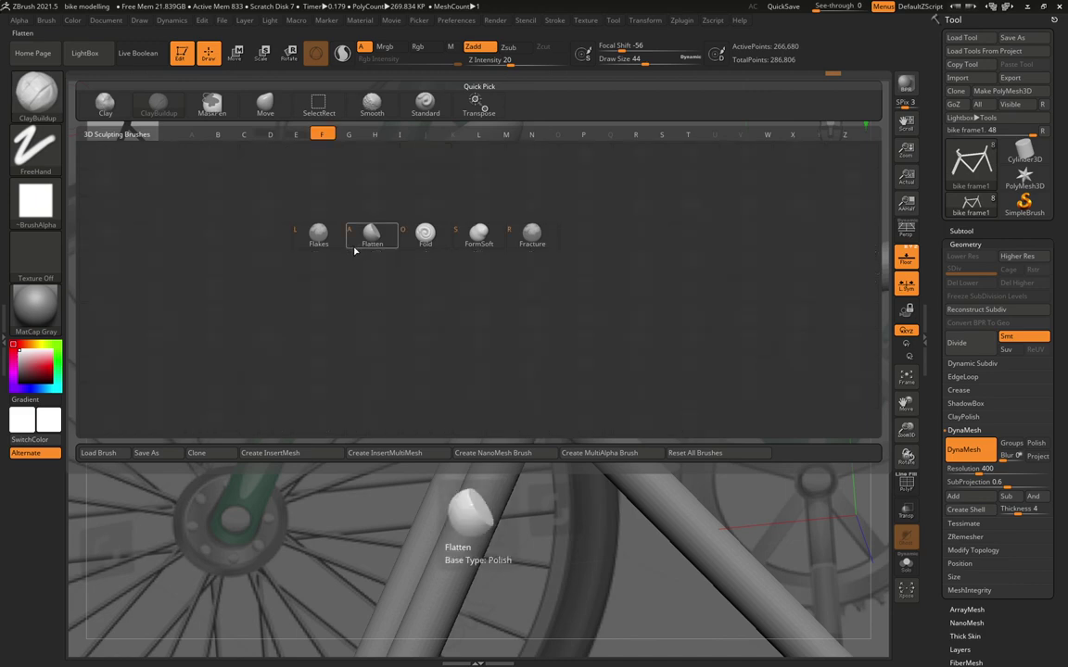
click(362, 238)
drag(333, 335, 471, 337)
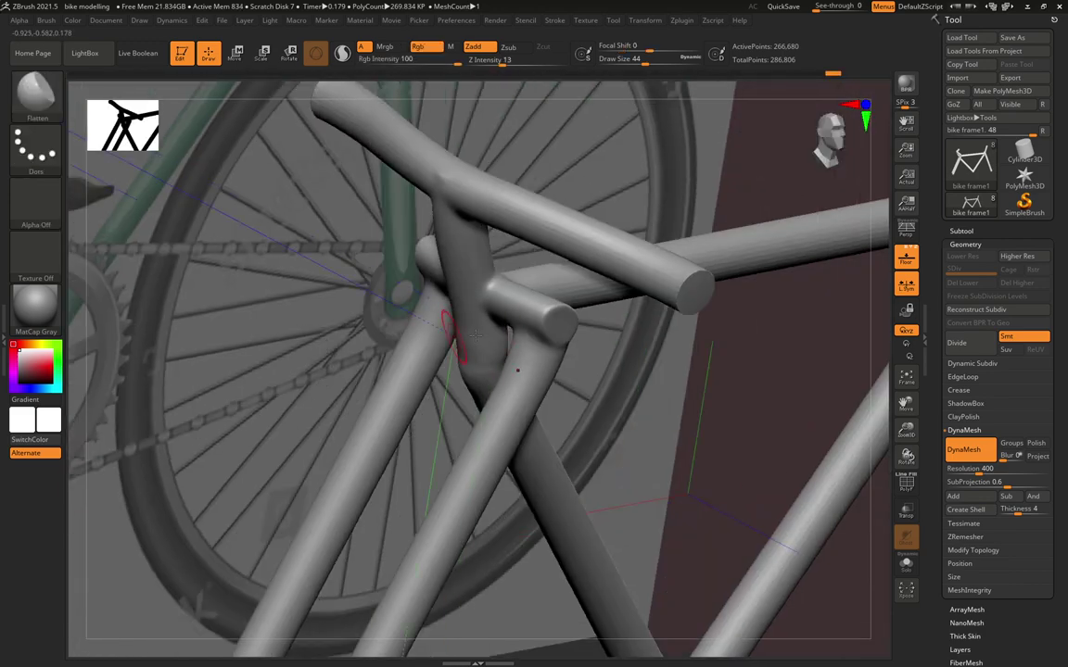
mouse_move(546, 312)
mouse_down()
mouse_move(542, 301)
mouse_move(554, 315)
mouse_up()
drag(622, 386, 463, 366)
drag(586, 312, 565, 287)
right_drag(565, 288, 537, 333)
right_drag(638, 401, 570, 333)
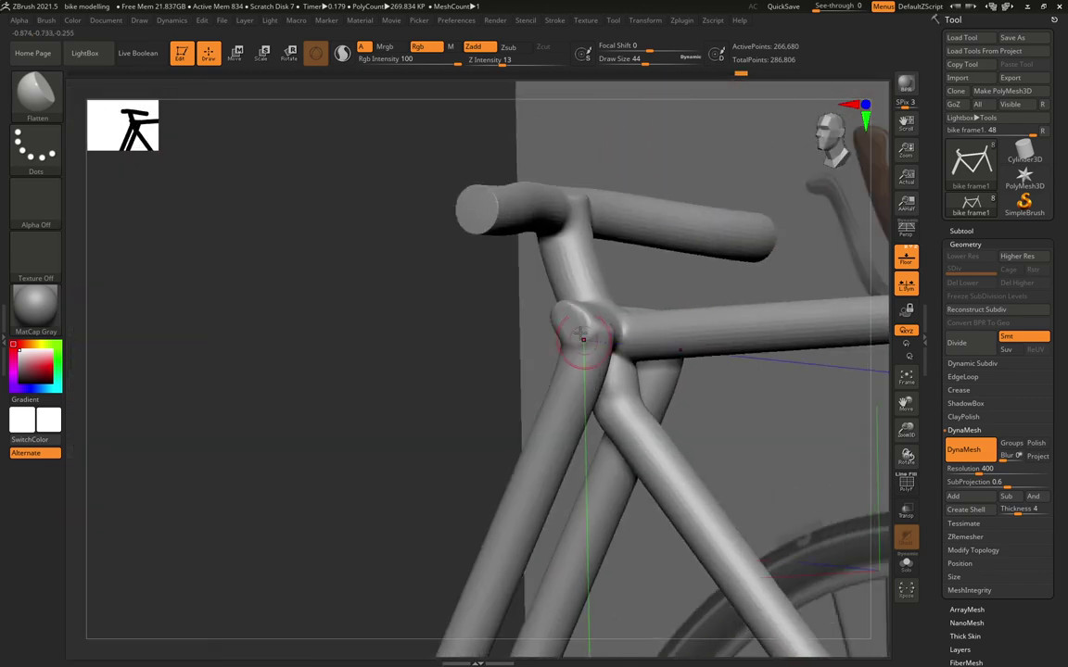
right_drag(526, 296, 563, 310)
mouse_move(543, 319)
mouse_down()
mouse_move(568, 336)
mouse_move(570, 324)
mouse_move(554, 315)
mouse_move(562, 339)
mouse_up()
mouse_move(579, 277)
right_down()
mouse_move(505, 305)
mouse_move(571, 312)
right_up()
Smooth the rear cross tube's joints with the rear legs and the seat tube.
key(shift)
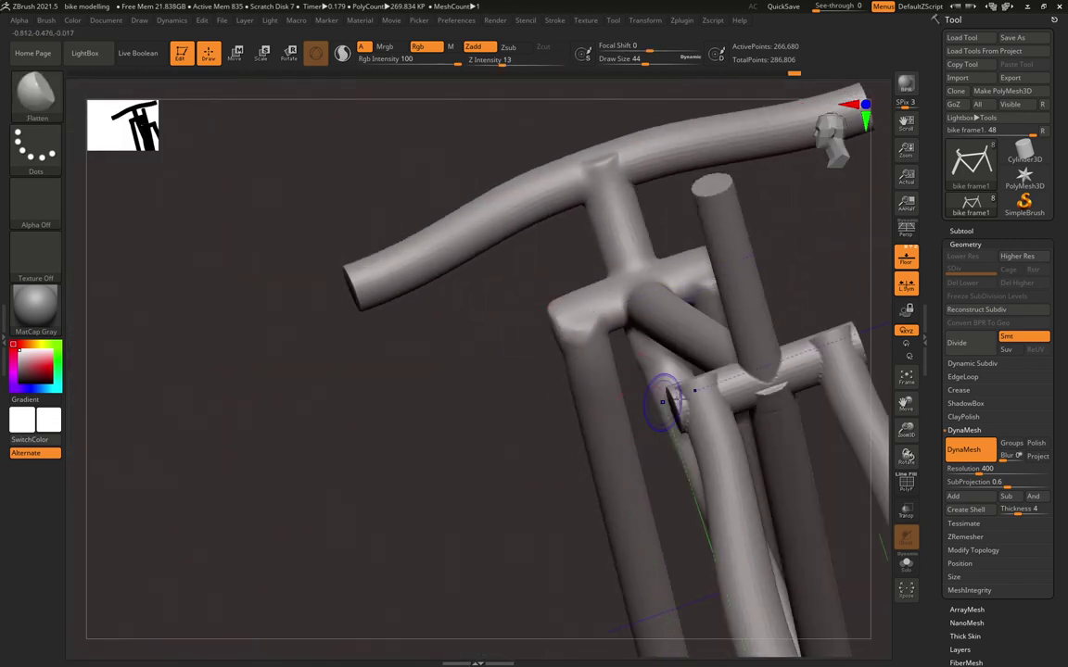
mouse_move(680, 398)
shift+mouse_down()
mouse_move(708, 419)
mouse_move(724, 384)
shift+mouse_up()
right_drag(571, 422, 681, 424)
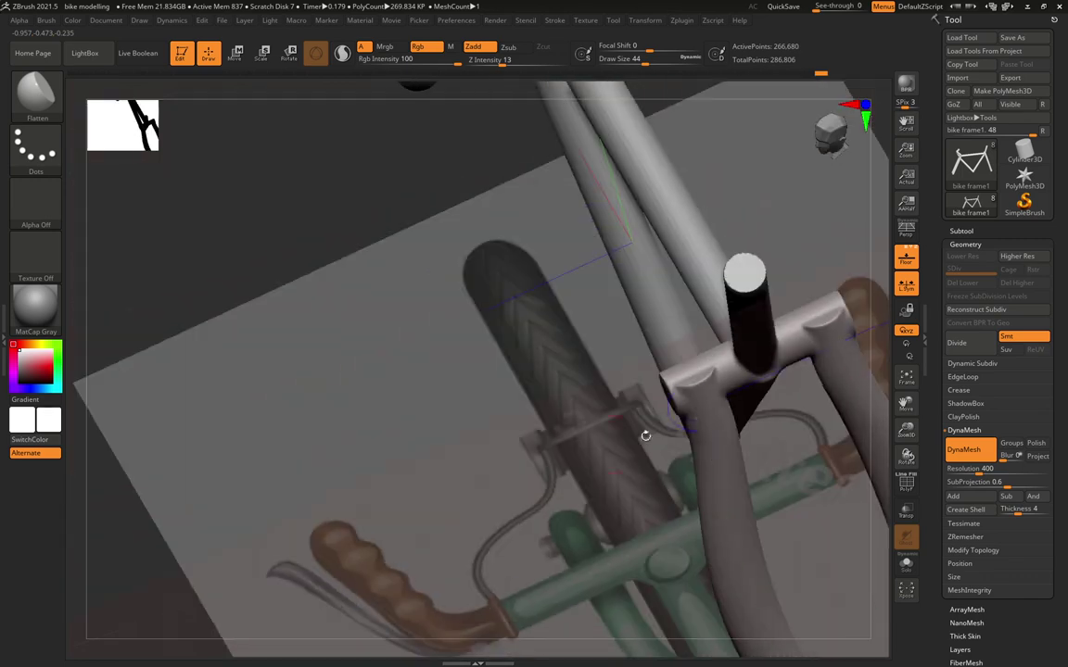
mouse_move(690, 394)
shift+mouse_down()
mouse_move(715, 377)
mouse_move(684, 400)
shift+mouse_up()
mouse_move(594, 427)
right_down()
mouse_move(450, 464)
mouse_move(398, 444)
right_up()
right_drag(679, 388, 657, 367)
drag(185, 320, 111, 292)
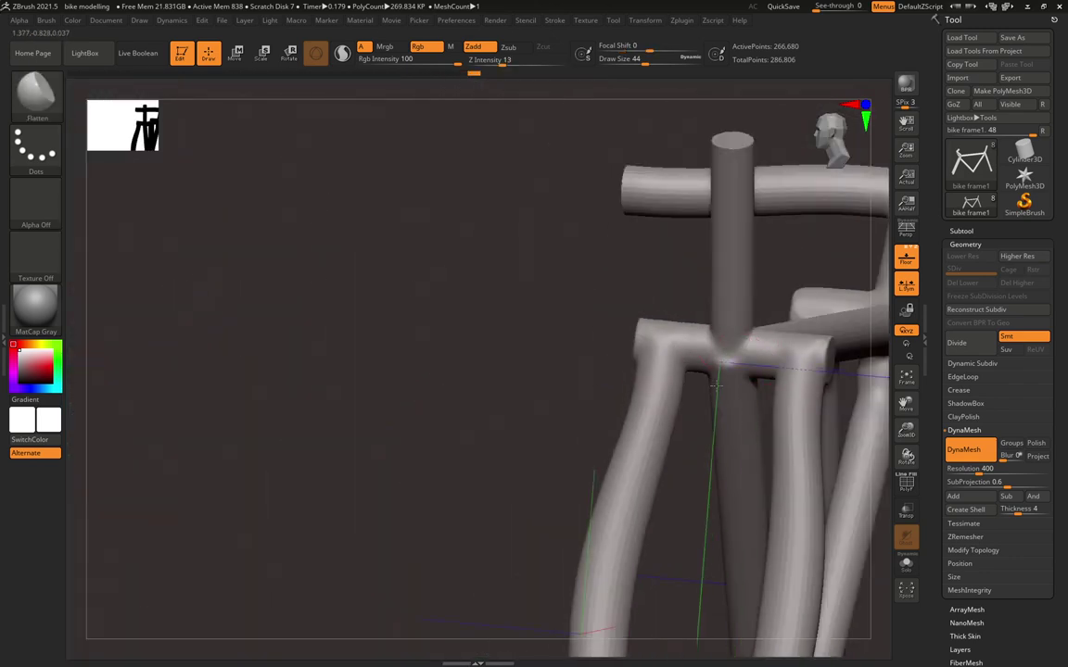
right_drag(714, 388, 325, 329)
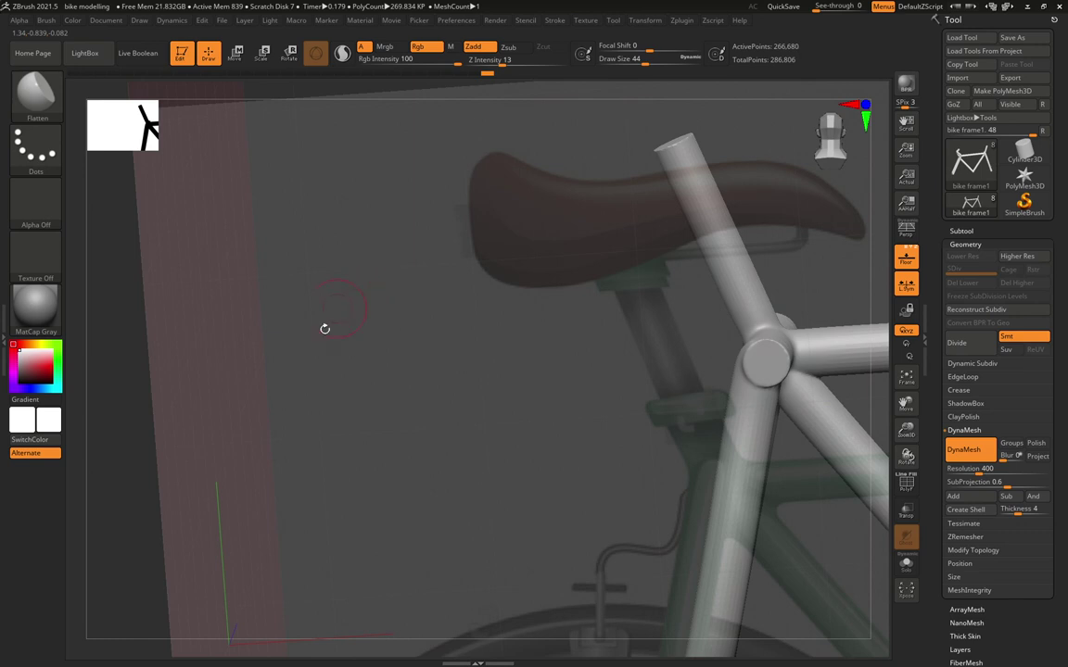
Hide the reference floor planes and smooth the rear cross tube's ends at the seat tube junction.
click(905, 257)
drag(479, 372, 547, 369)
right_drag(676, 343, 744, 357)
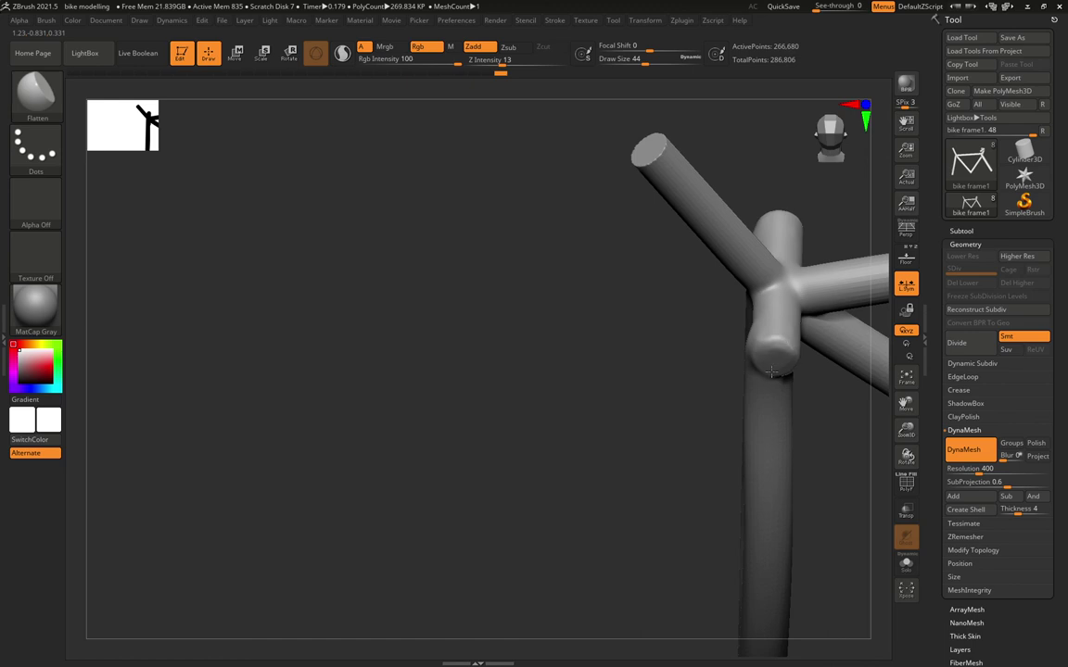
right_drag(686, 315, 341, 389)
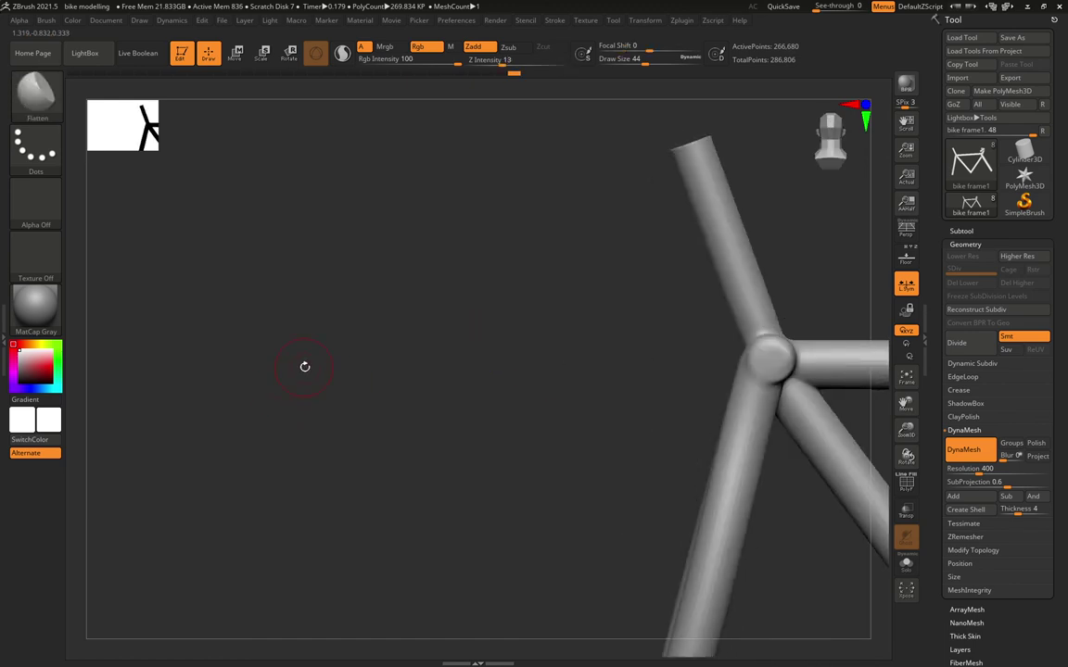
Smooth the joint where the stem meets the middle of the handlebar.
key(f)
right_drag(642, 272, 654, 240)
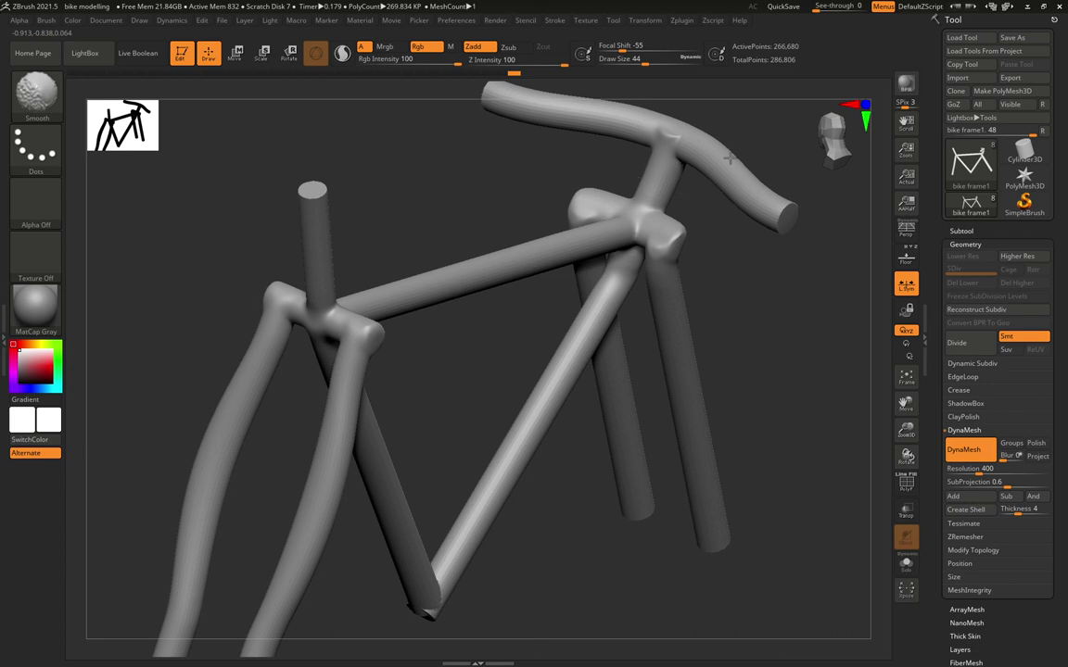
key(shift)
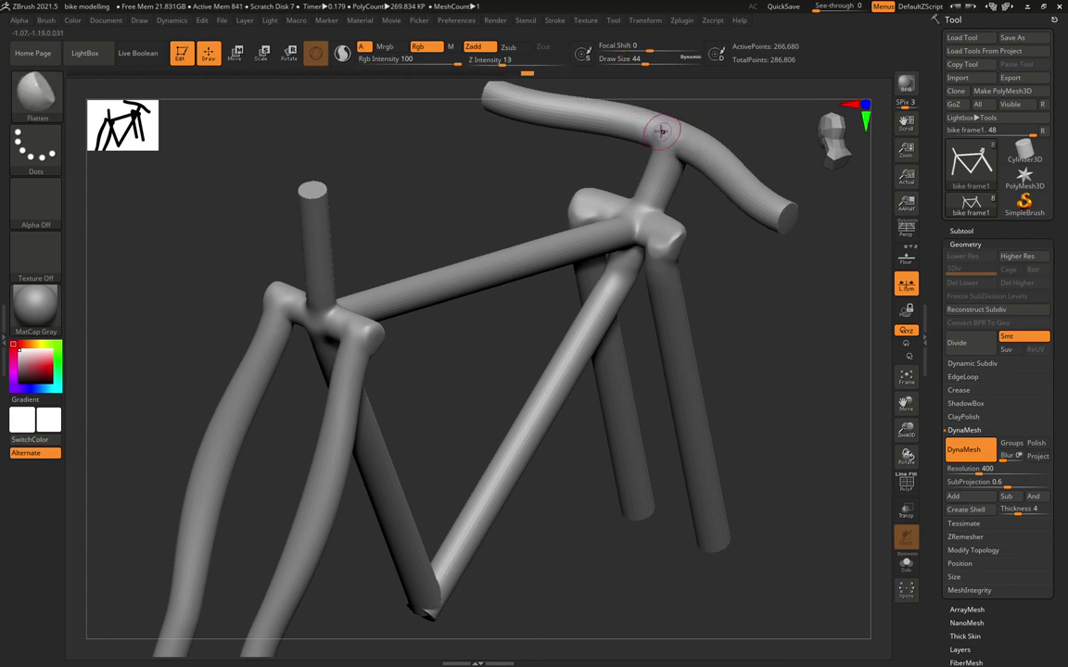
key(shift)
key(shift)
Inflate the ends of the front cross tube above the fork legs into bulges with the Inflat brush.
click(26, 99)
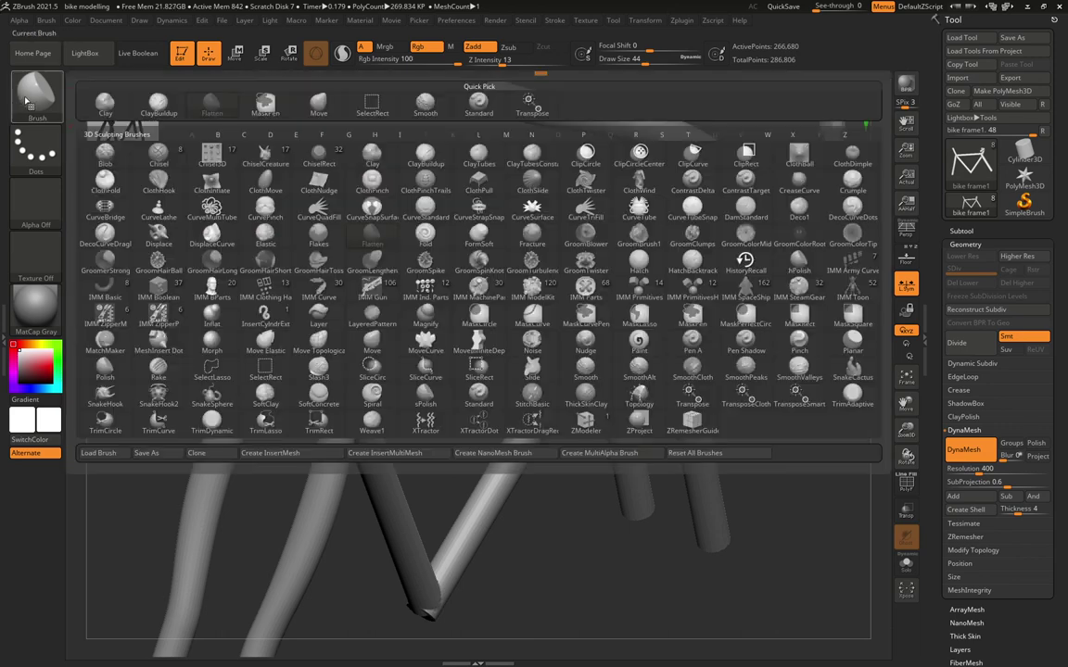
key(i)
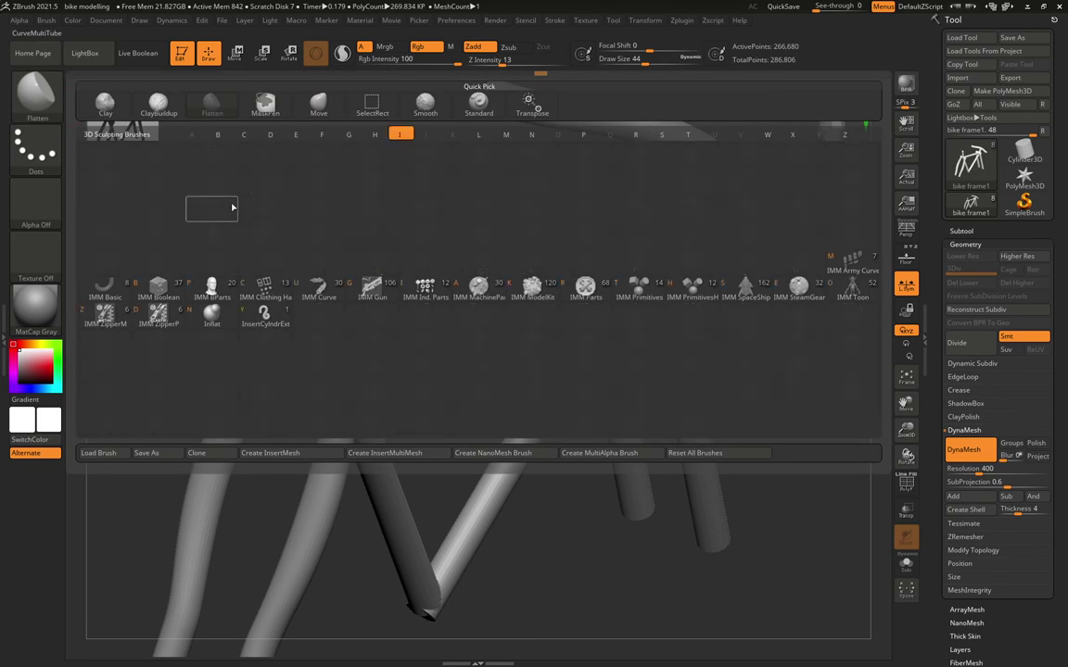
click(209, 315)
mouse_move(729, 295)
mouse_down()
mouse_move(657, 248)
mouse_move(670, 243)
mouse_up()
Check the stretched polygons on the inflated cross tube ends in PolyFrame view and rebuild the mesh with DynaMesh at resolution 400.
click(904, 482)
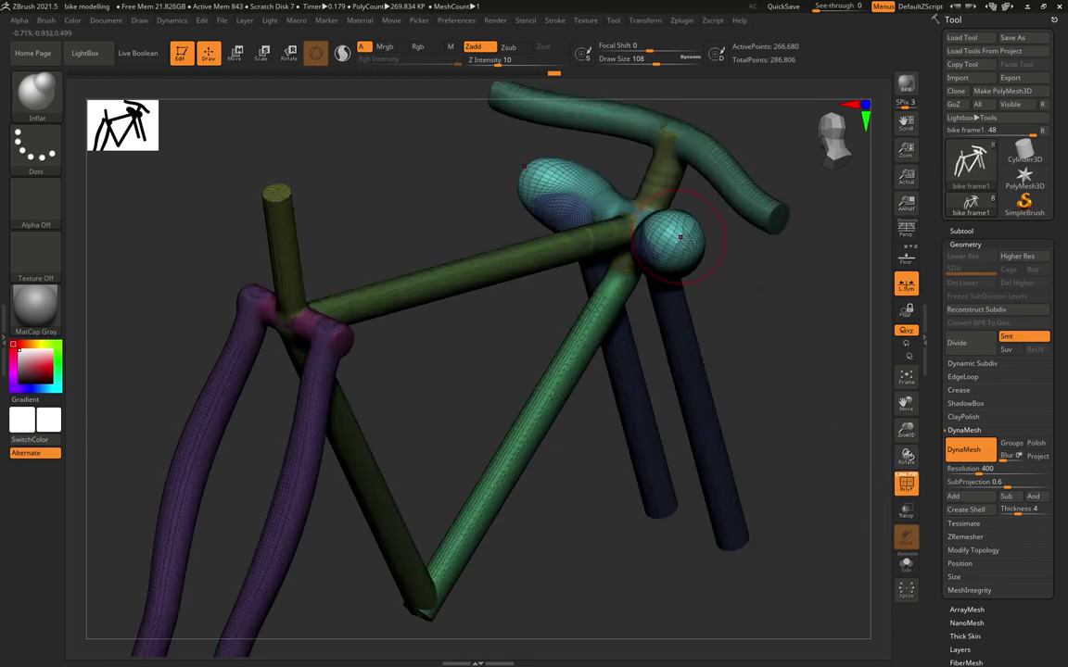
drag(888, 512, 889, 484)
click(908, 496)
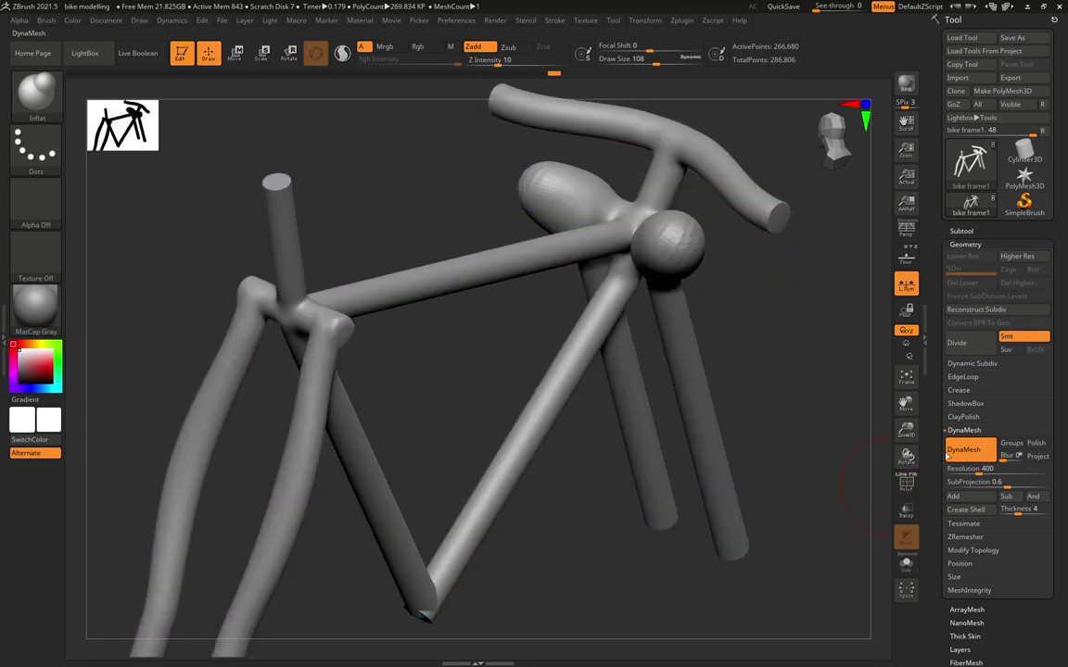
click(968, 453)
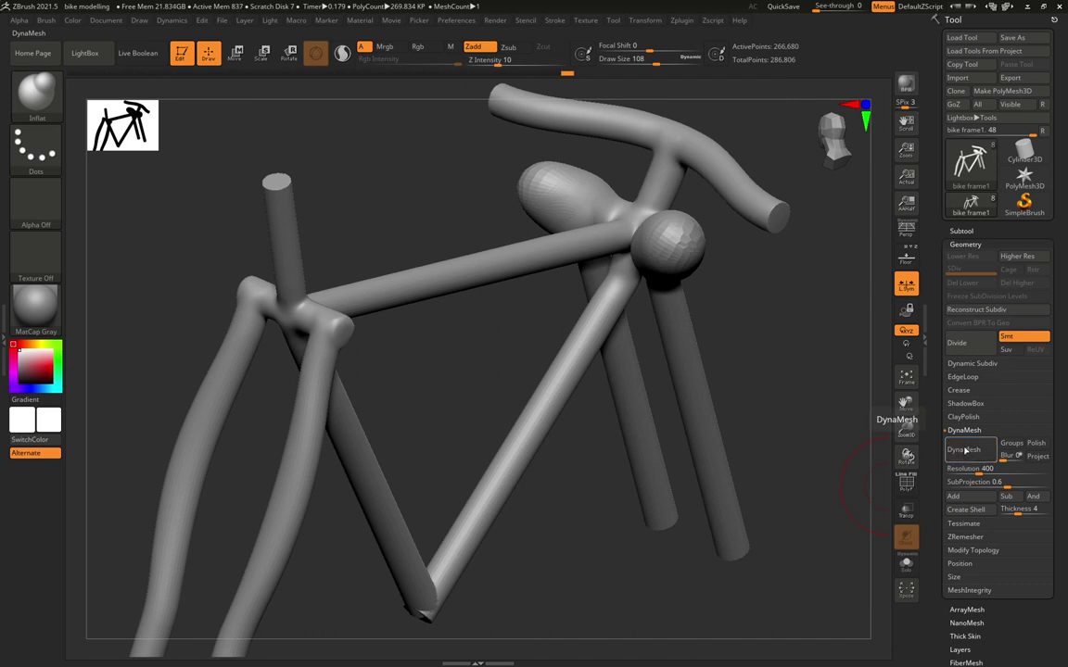
click(964, 450)
key(shift+f)
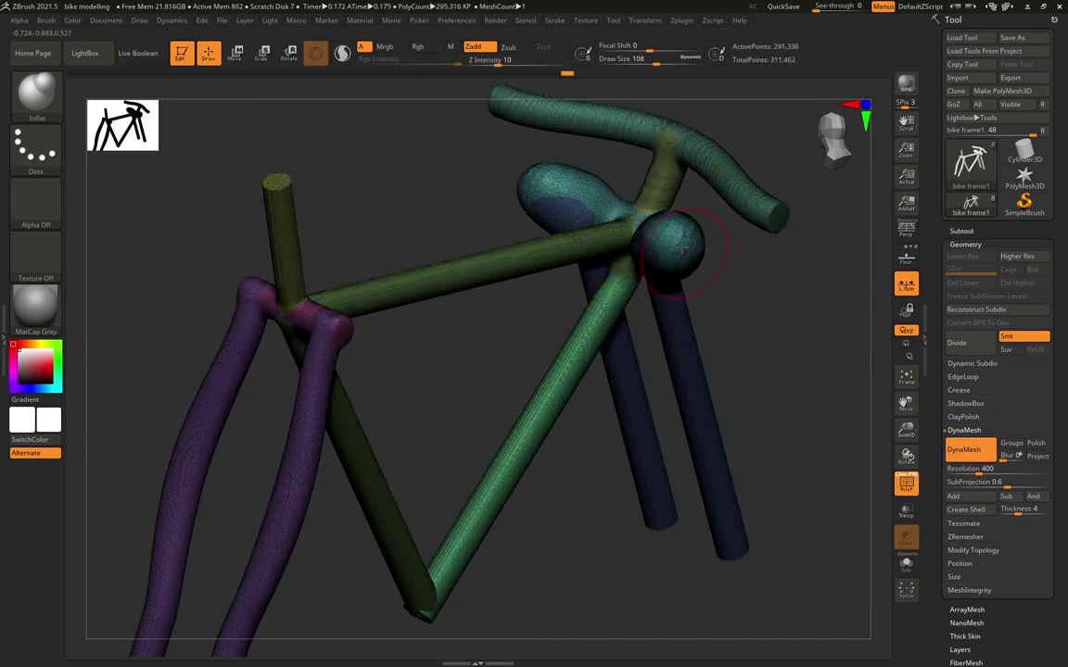
key(shift+f)
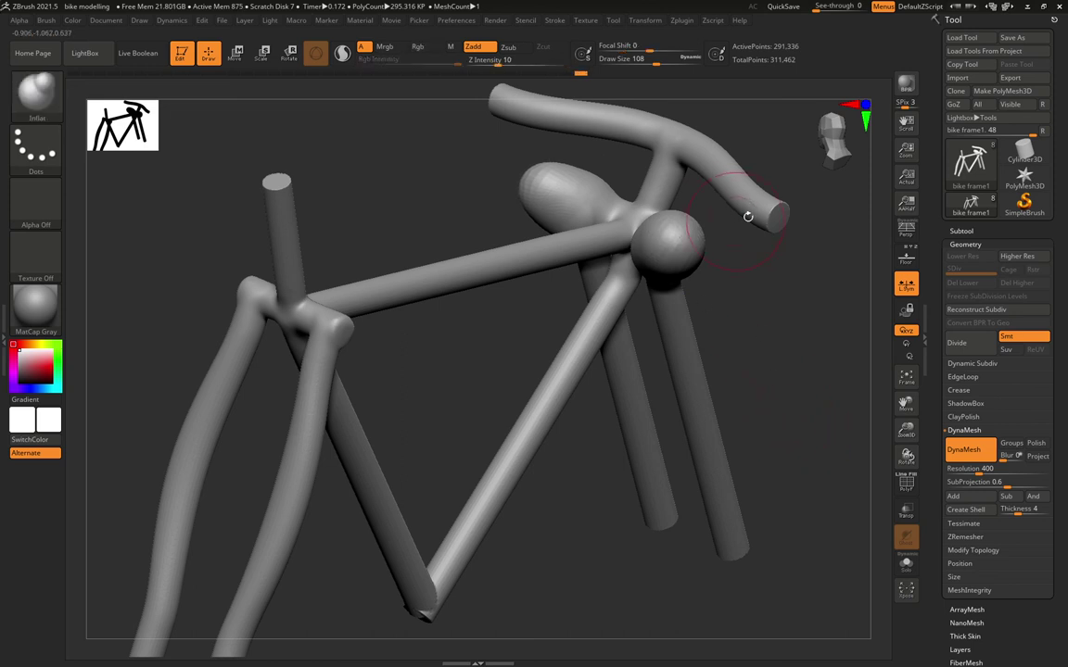
Inflate both handlebar ends into balls, remesh them with DynaMesh and smooth their surface.
drag(772, 215, 774, 206)
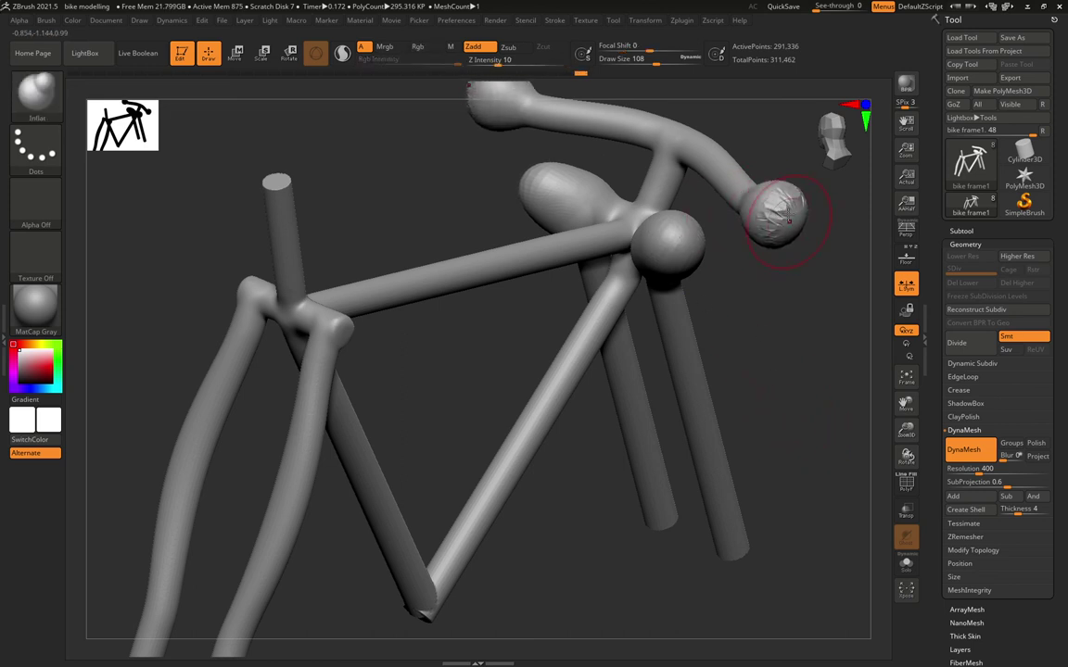
click(956, 455)
click(965, 454)
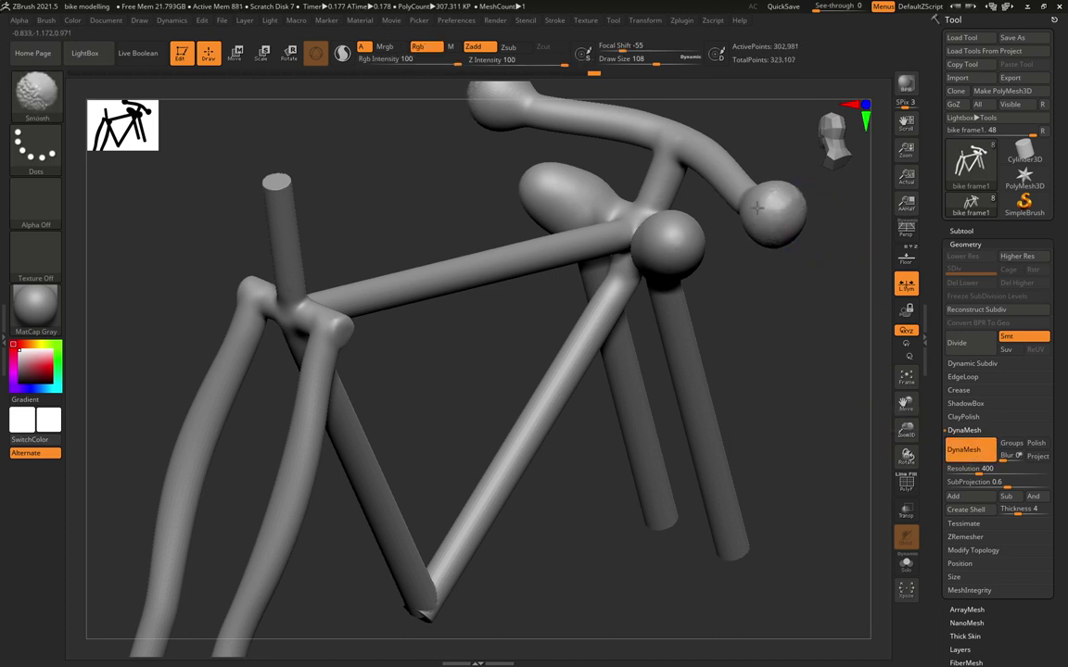
key(shift)
Inflate several large bulges along the frame's top tube with the Inflat brush.
click(905, 484)
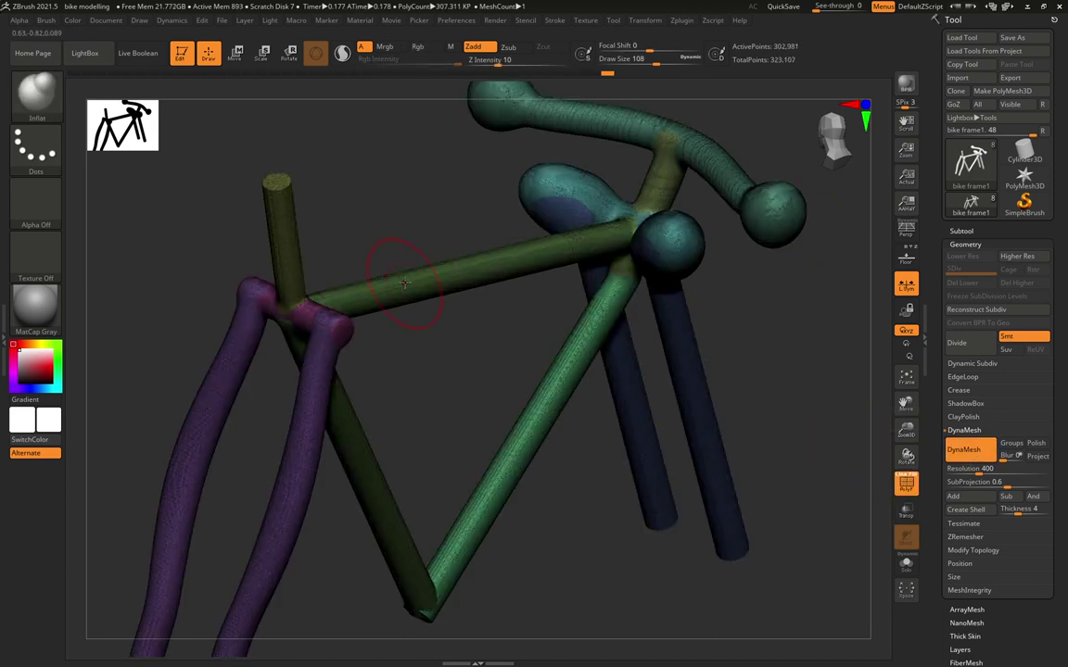
drag(404, 283, 439, 306)
drag(478, 266, 475, 261)
mouse_move(557, 253)
mouse_down()
mouse_move(573, 249)
mouse_move(547, 248)
mouse_move(556, 239)
mouse_move(488, 193)
mouse_up()
click(906, 484)
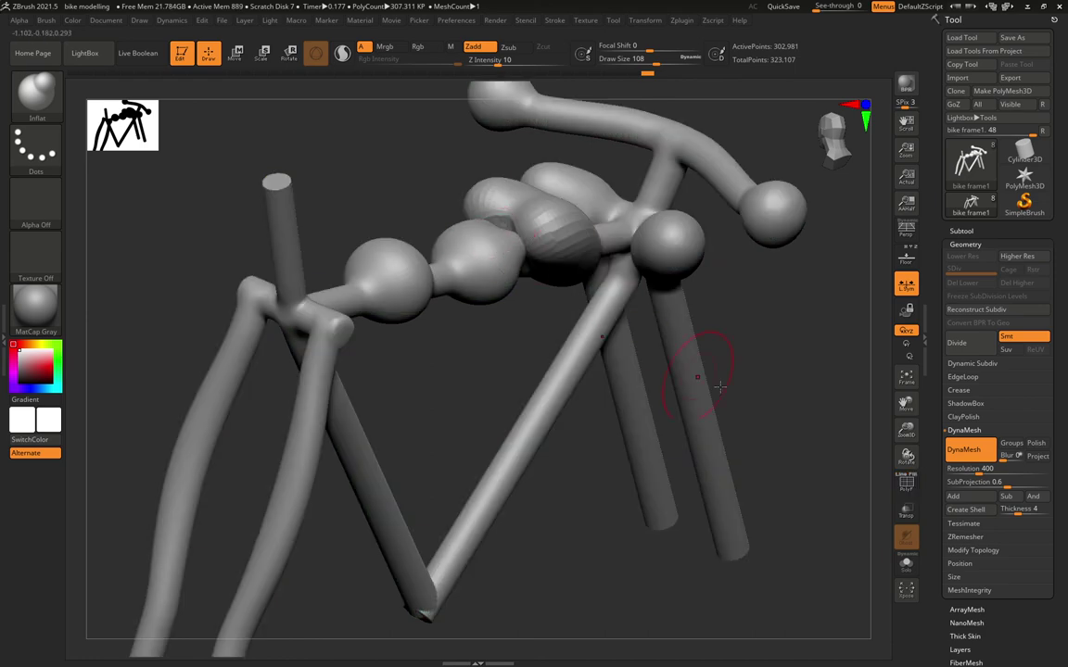
Show the polygons stretched across the top tube's bulges and even them out by updating the DynaMesh.
drag(751, 388, 897, 491)
click(907, 483)
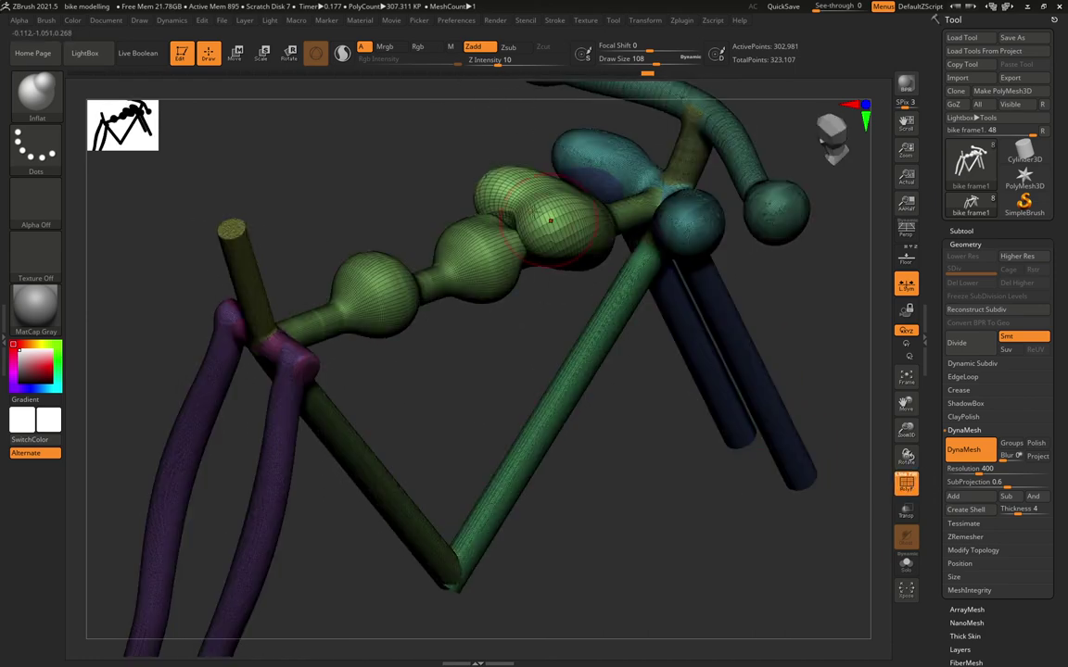
click(978, 453)
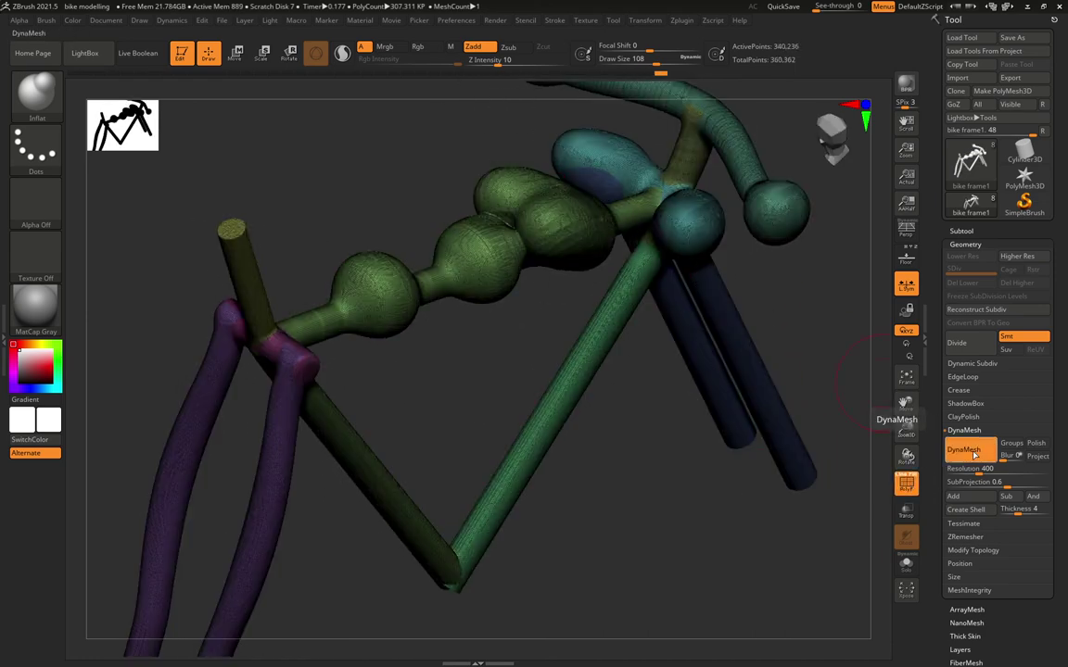
key(shift+f)
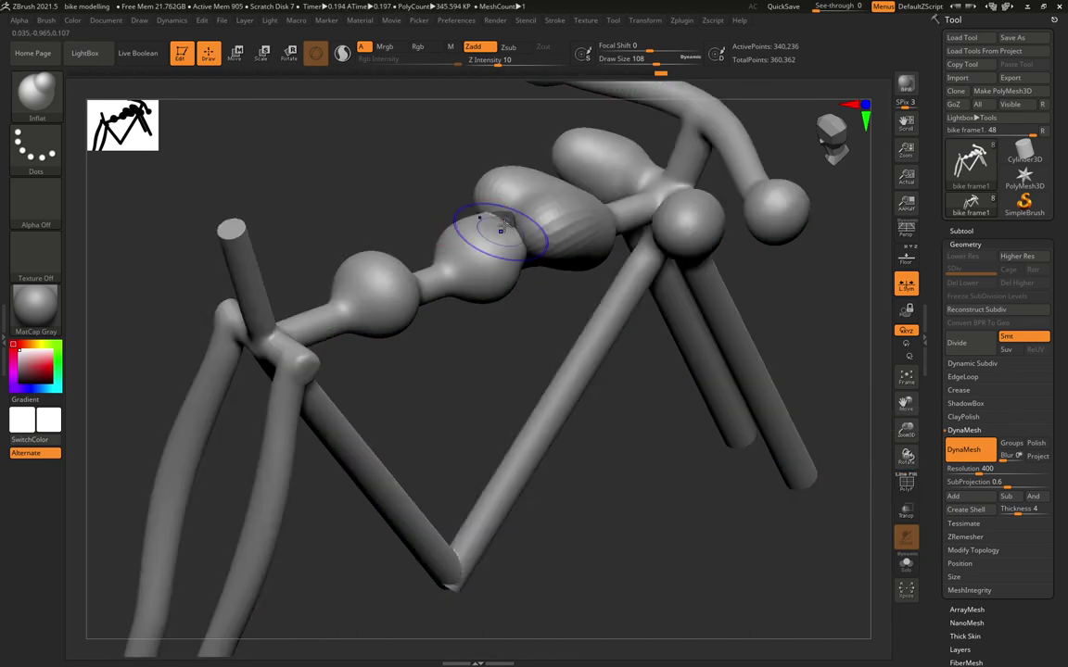
Step the frame's undo history back to before the Inflat strokes and the joint smoothing.
mouse_move(676, 519)
mouse_down()
mouse_move(555, 297)
mouse_move(583, 259)
mouse_up()
mouse_move(669, 401)
mouse_down()
mouse_move(714, 549)
mouse_move(727, 396)
mouse_move(715, 275)
mouse_up()
key(shift)
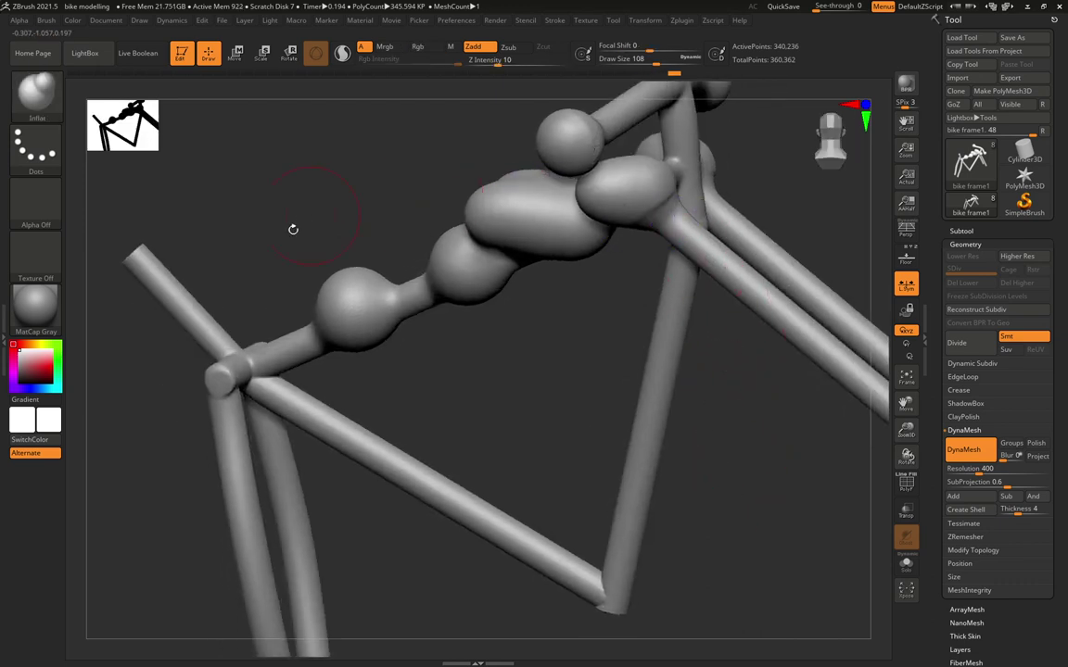
drag(300, 245, 241, 366)
drag(351, 497, 338, 437)
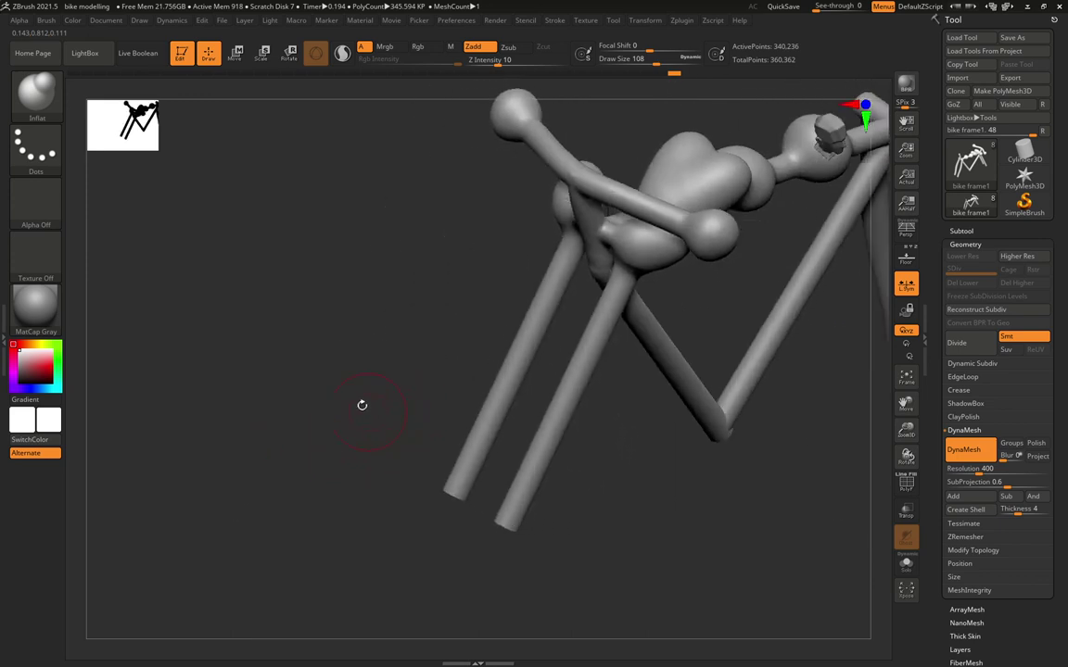
drag(355, 389, 153, 406)
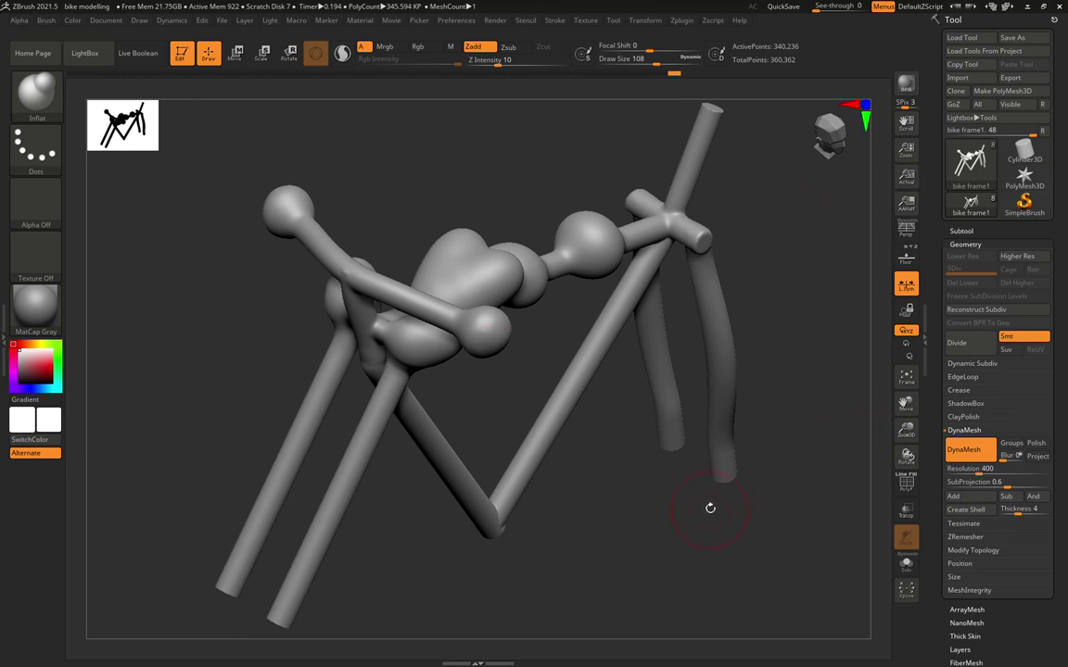
drag(676, 75, 447, 74)
drag(375, 108, 363, 107)
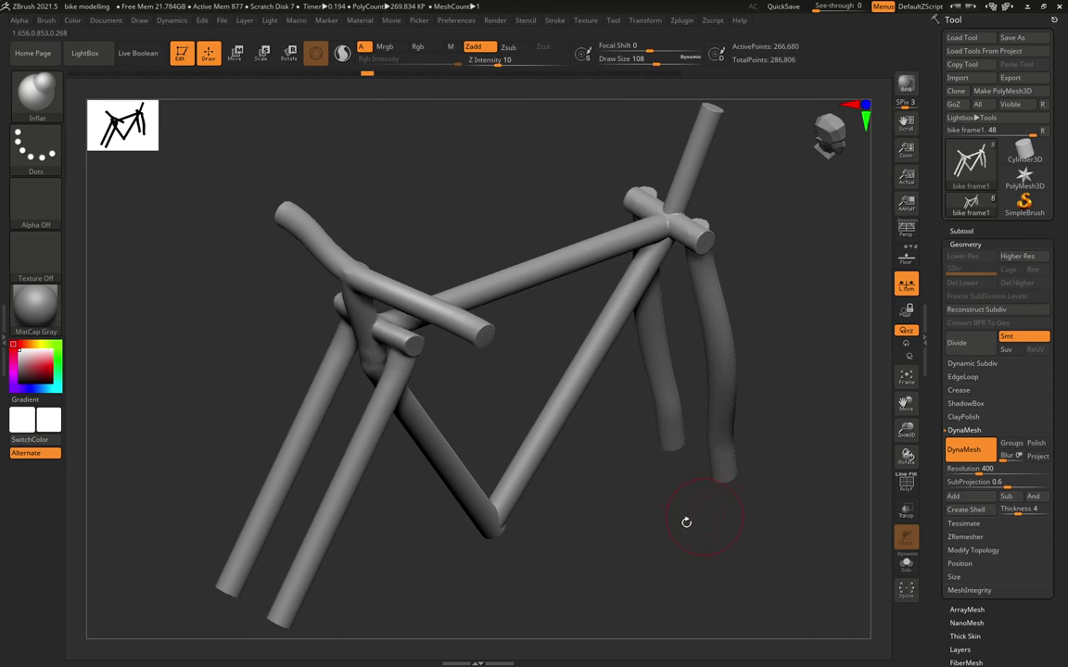
Append a Sphere3D subtool to the bike model and select it in side view.
shift+drag(673, 524, 822, 446)
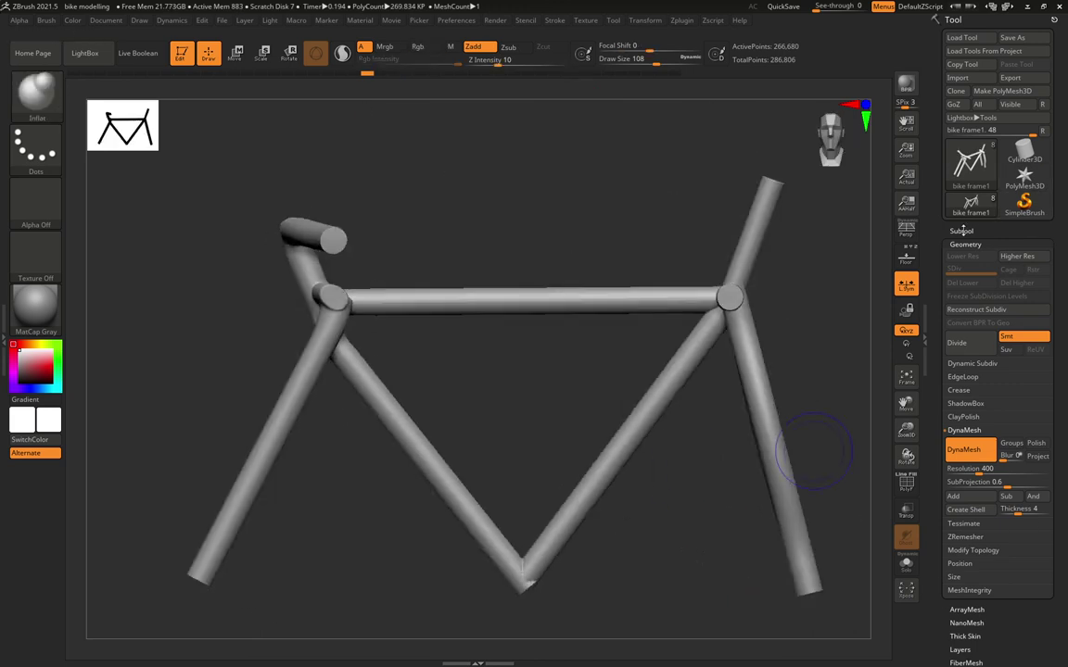
click(962, 231)
drag(1057, 578, 1061, 481)
click(1012, 453)
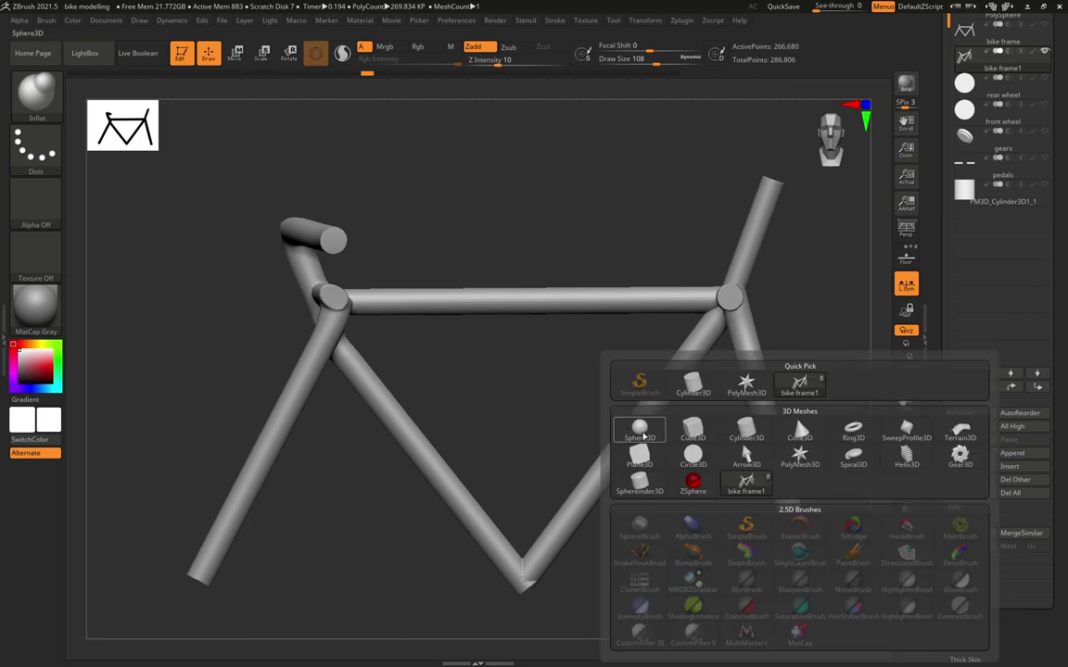
click(639, 439)
click(1049, 226)
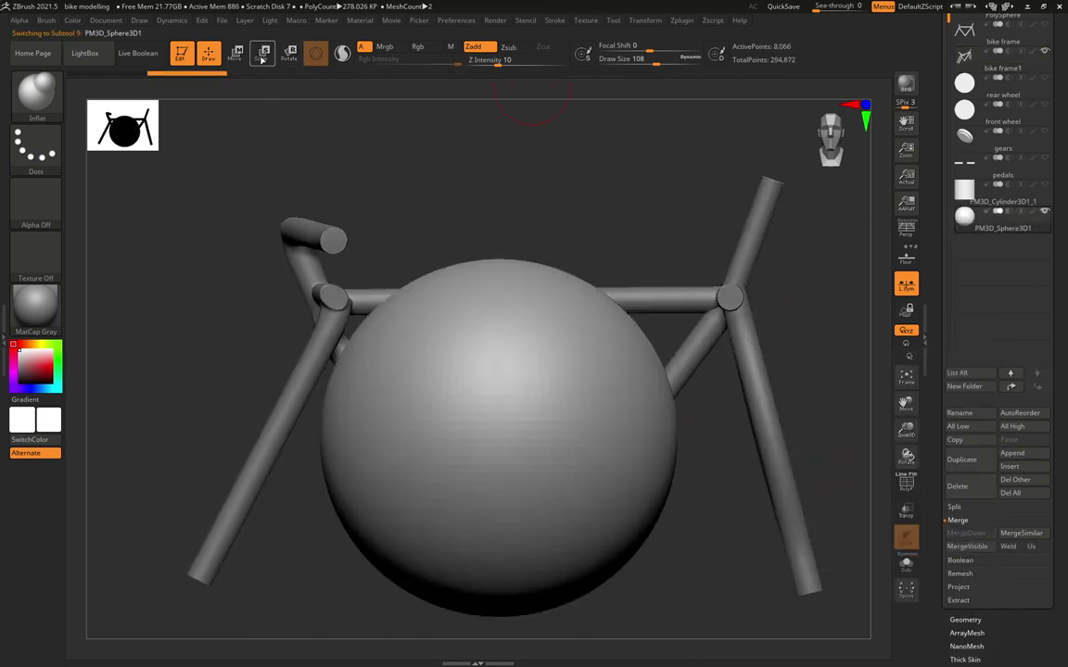
Shrink the sphere into a small upright ellipsoid and raise it above the top tube.
click(290, 56)
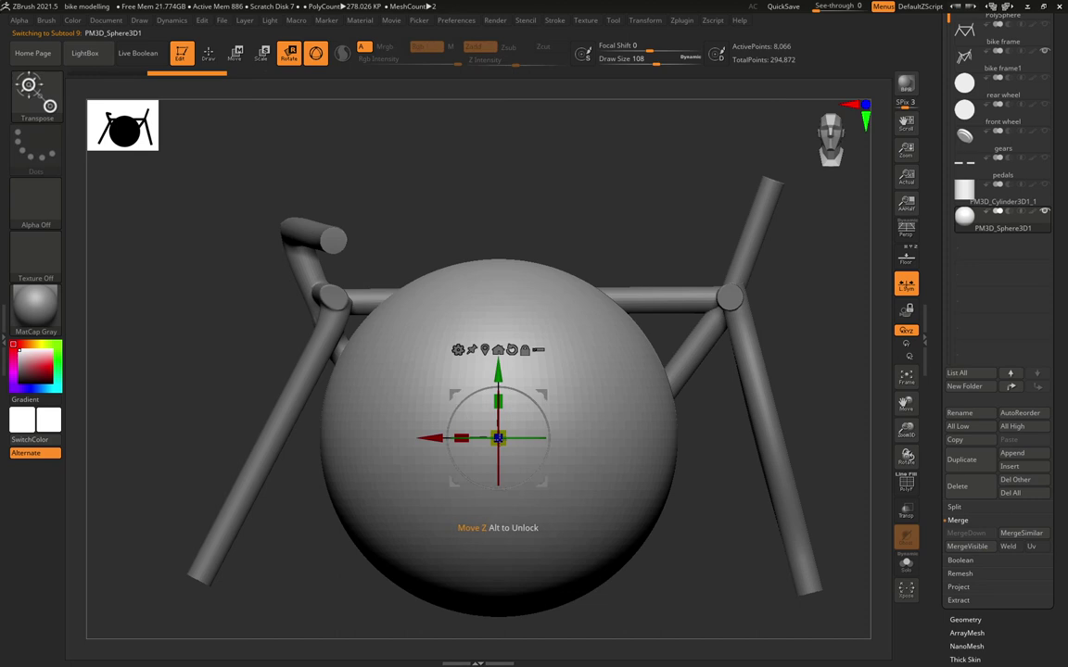
drag(501, 441, 499, 89)
ctrl+right_drag(821, 387, 868, 195)
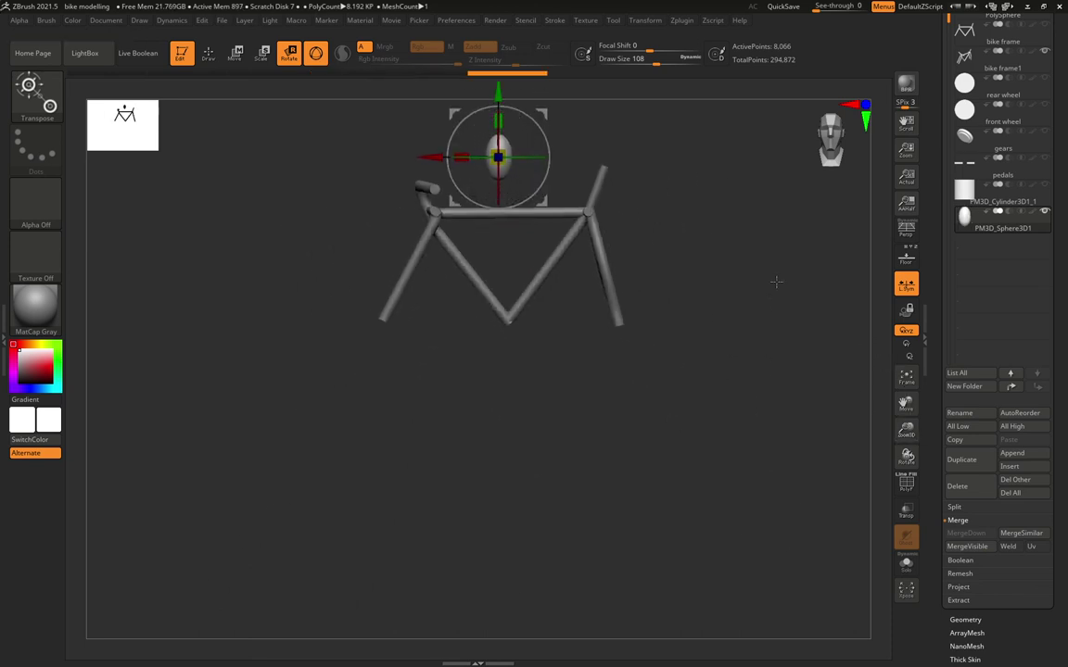
alt+right_drag(775, 298, 712, 540)
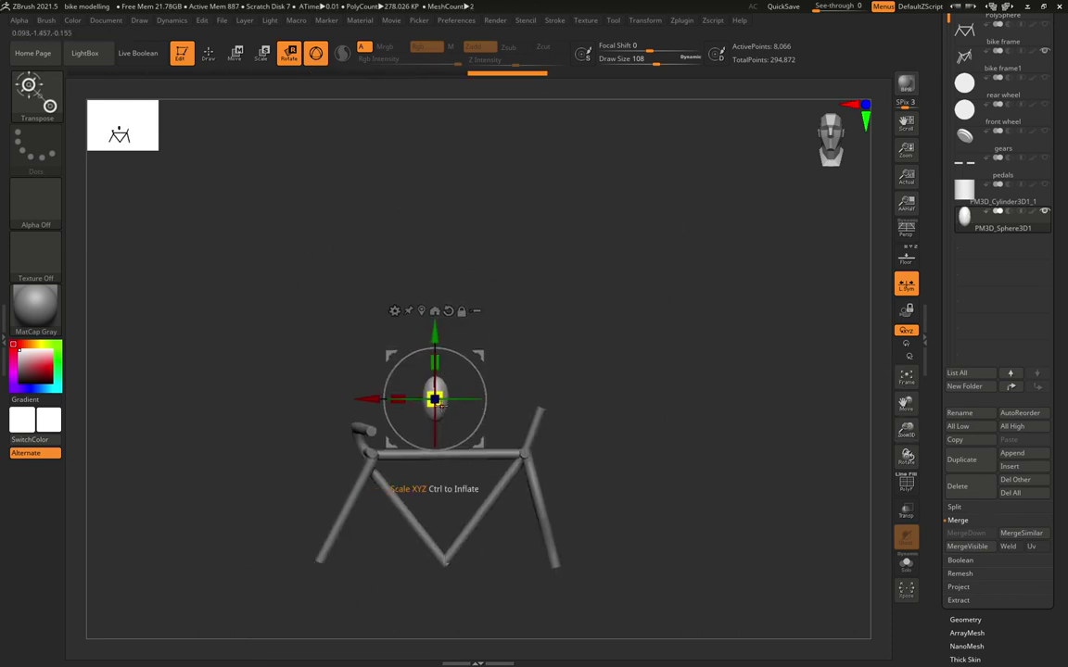
Enlarge the ellipsoid, tilt it towards the handlebar and position it above the rear half of the frame.
drag(441, 405, 451, 367)
drag(384, 399, 489, 399)
drag(545, 347, 467, 316)
drag(463, 397, 478, 388)
Duplicate the tilted ellipsoid, reshape the copy into a small round ball and place it above the ellipsoid's front end.
drag(487, 301, 405, 182)
drag(454, 230, 434, 198)
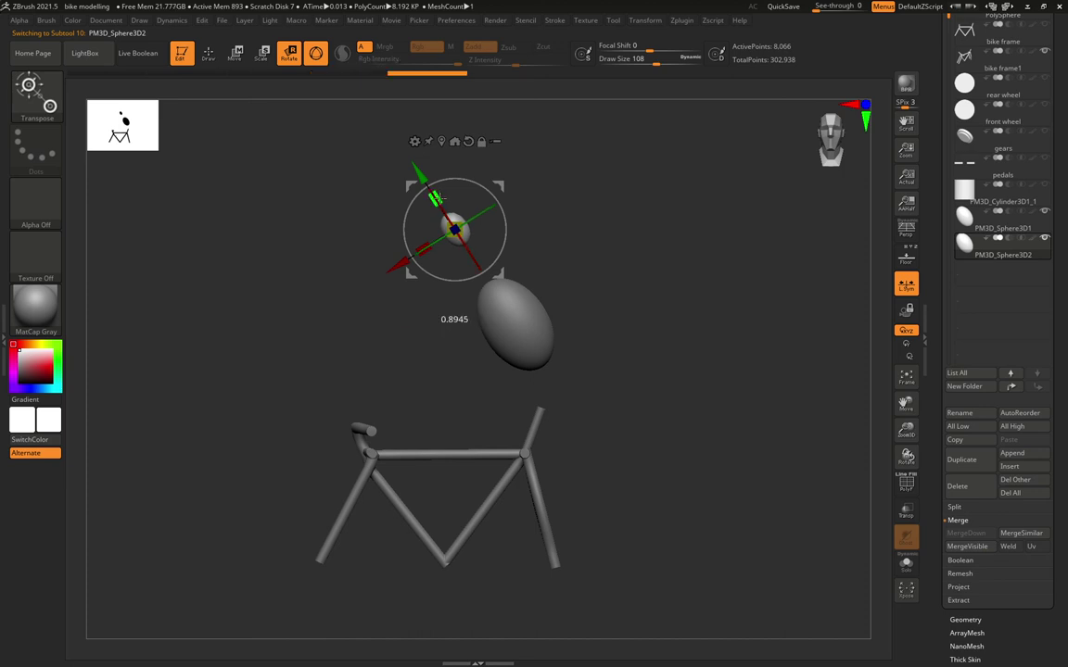
drag(439, 198, 429, 175)
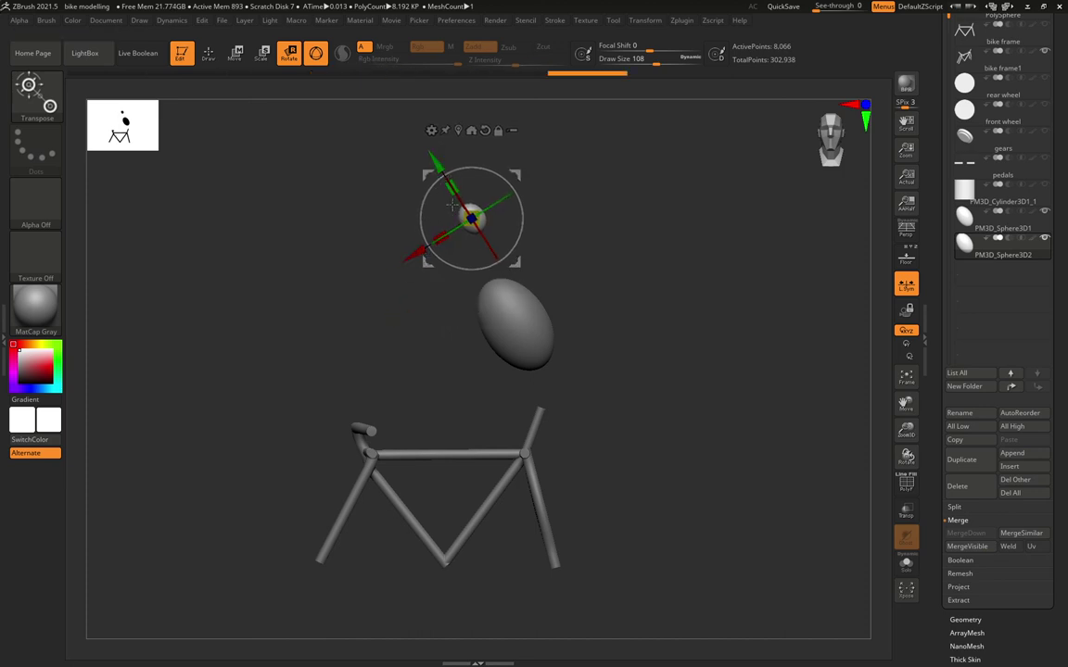
drag(462, 212, 451, 197)
drag(417, 250, 395, 264)
drag(417, 180, 435, 194)
Duplicate the small ball, move the copy between the ball and the large ellipsoid and shrink it as a neck piece.
key(e)
click(972, 458)
drag(452, 242, 468, 265)
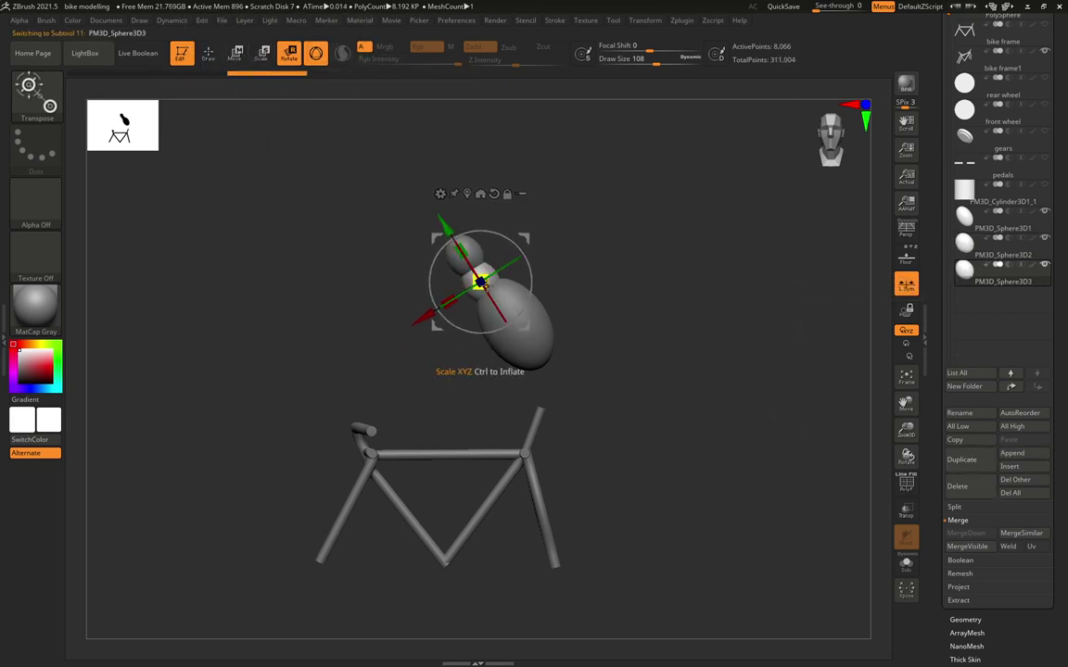
drag(480, 282, 480, 282)
drag(450, 225, 449, 223)
drag(454, 228, 450, 224)
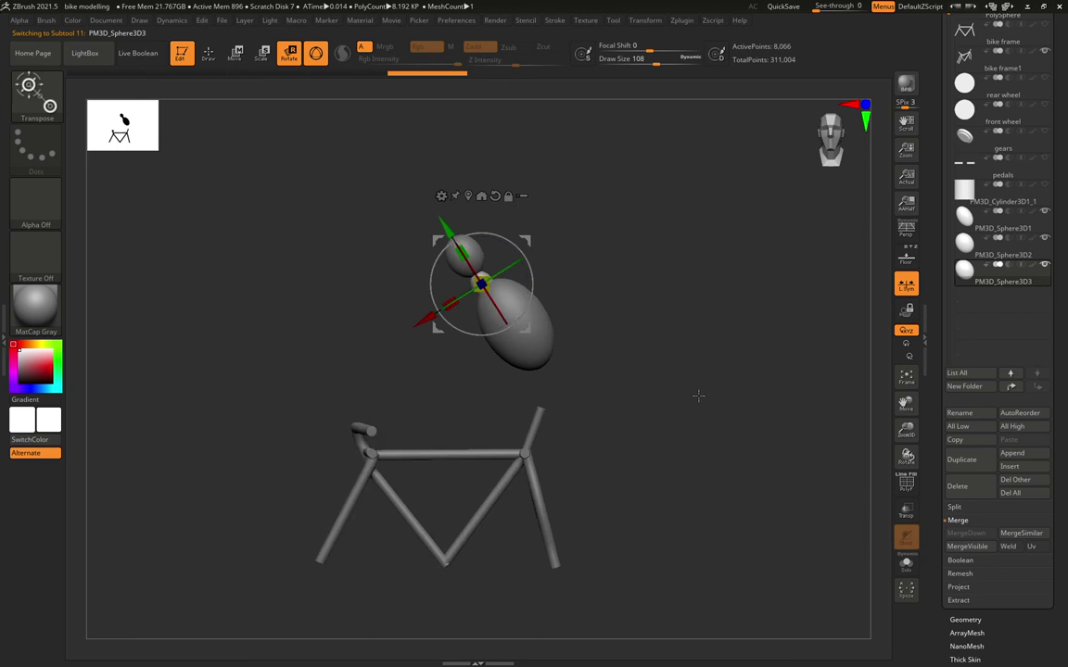